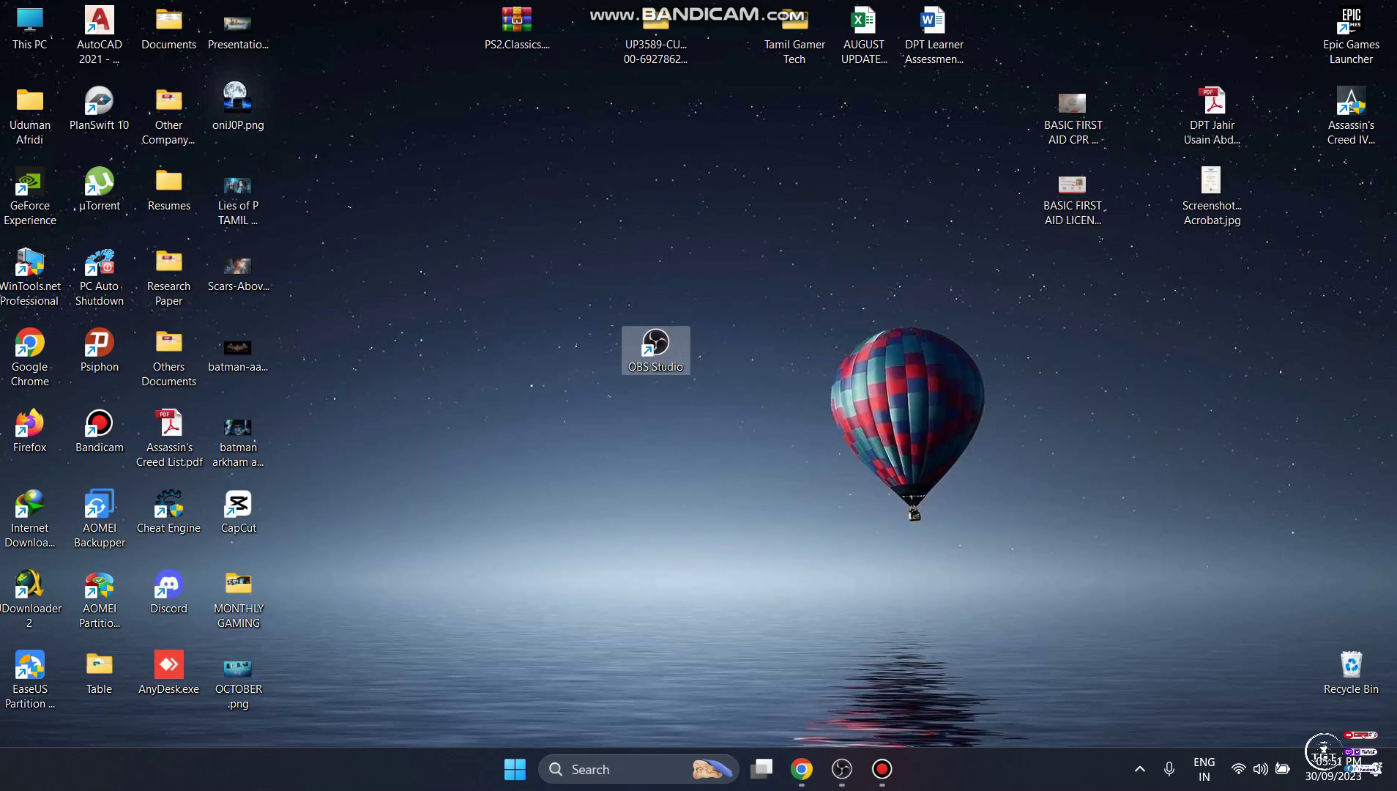
# Review the Windows download options for OBS Studio on the OBS download page in Chrome.
pyautogui.click(802, 769)
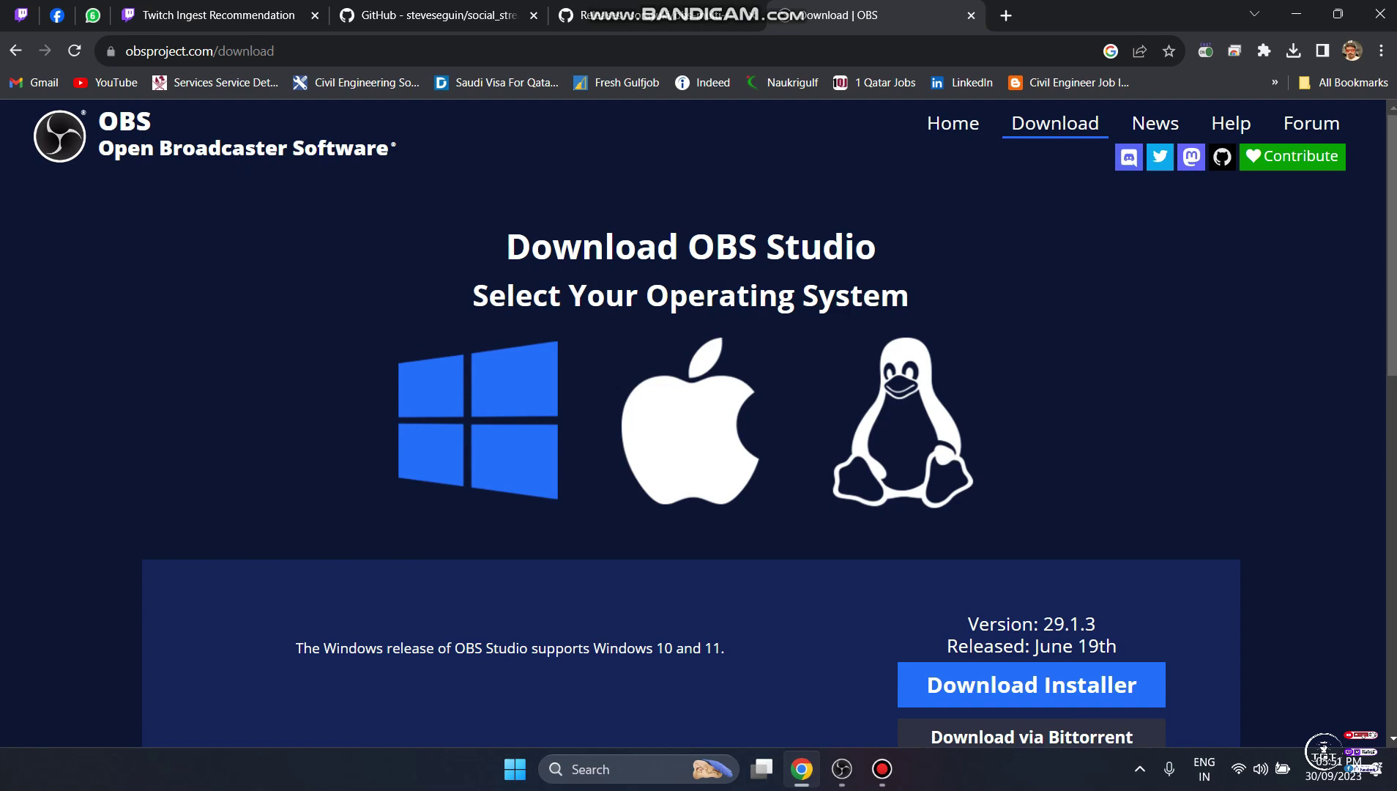
pyautogui.scroll(-1, 691, 395)
pyautogui.click(1297, 14)
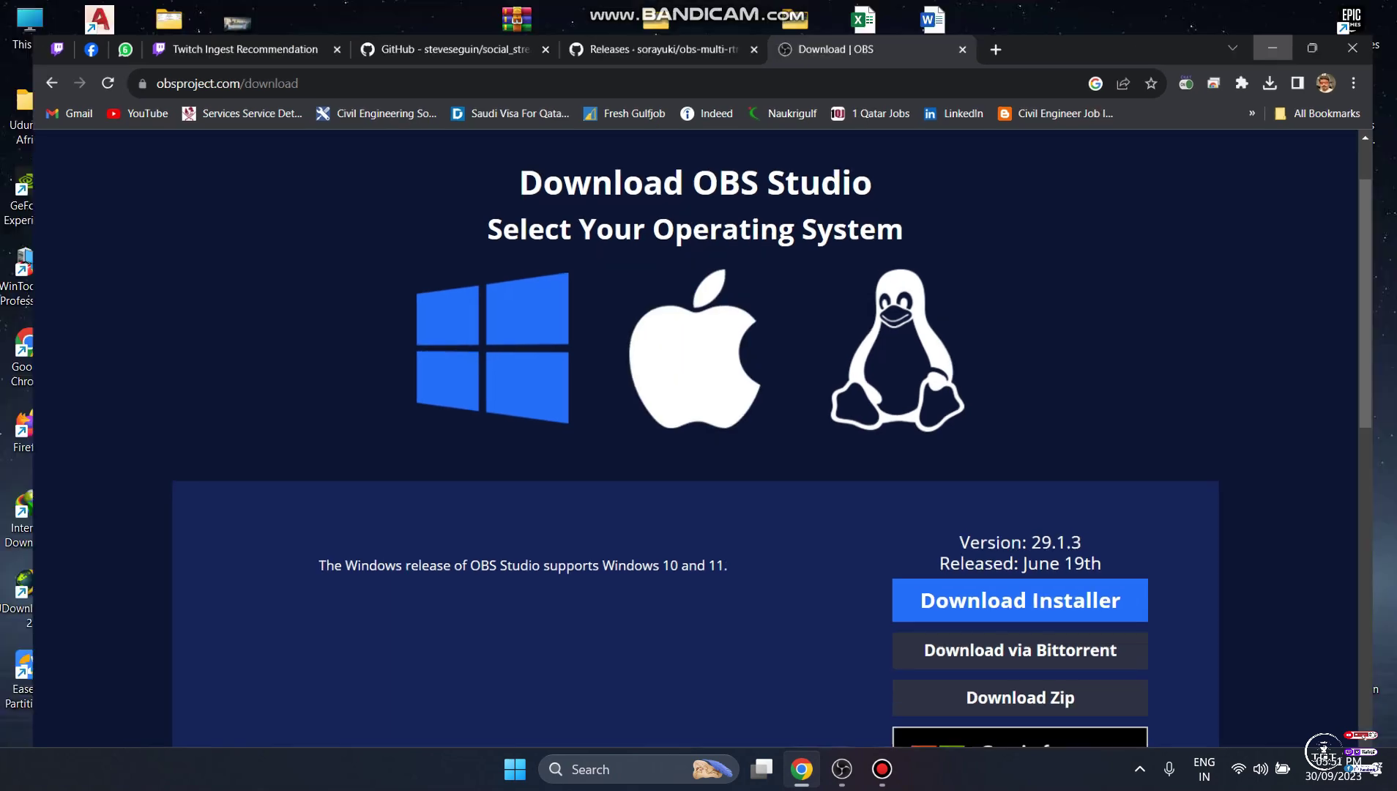
pyautogui.click(1273, 48)
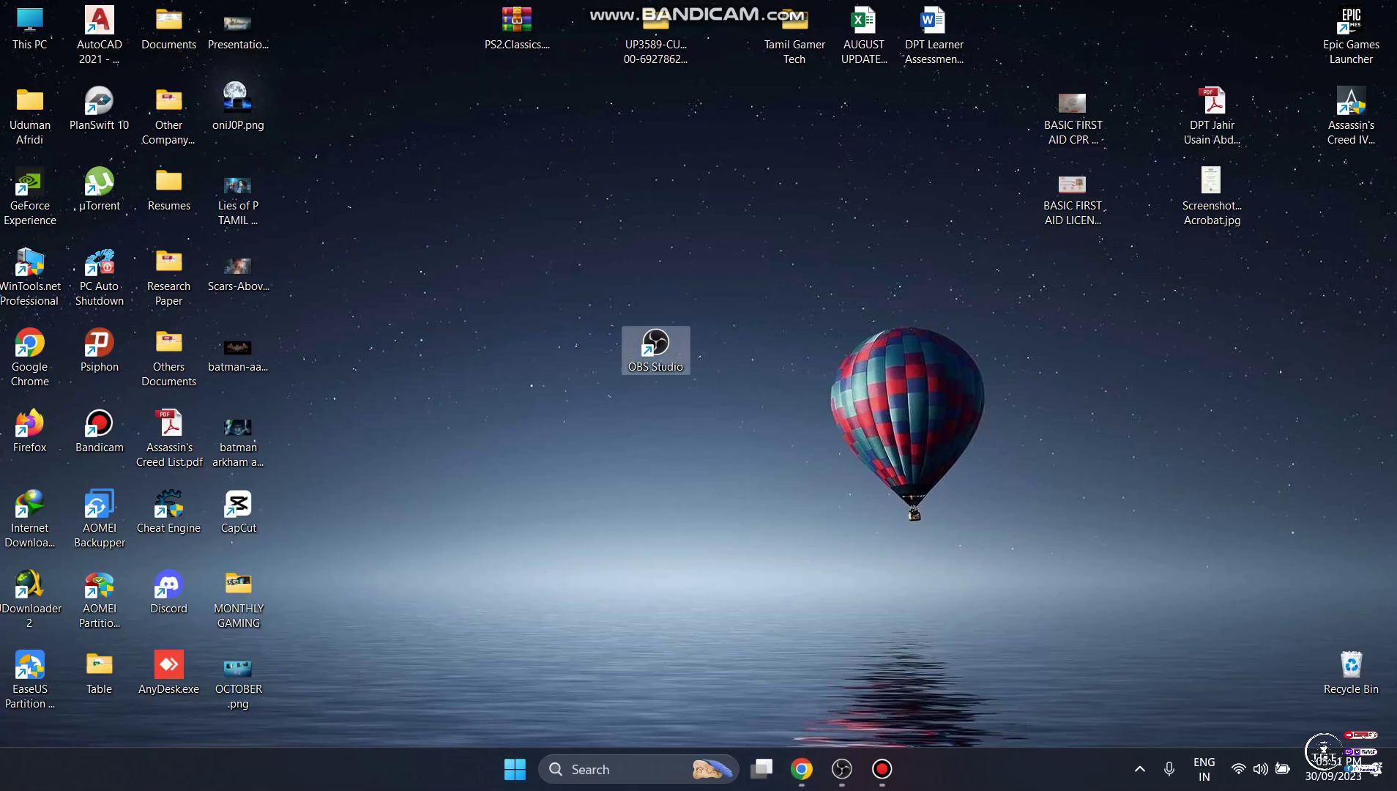
pyautogui.click(802, 768)
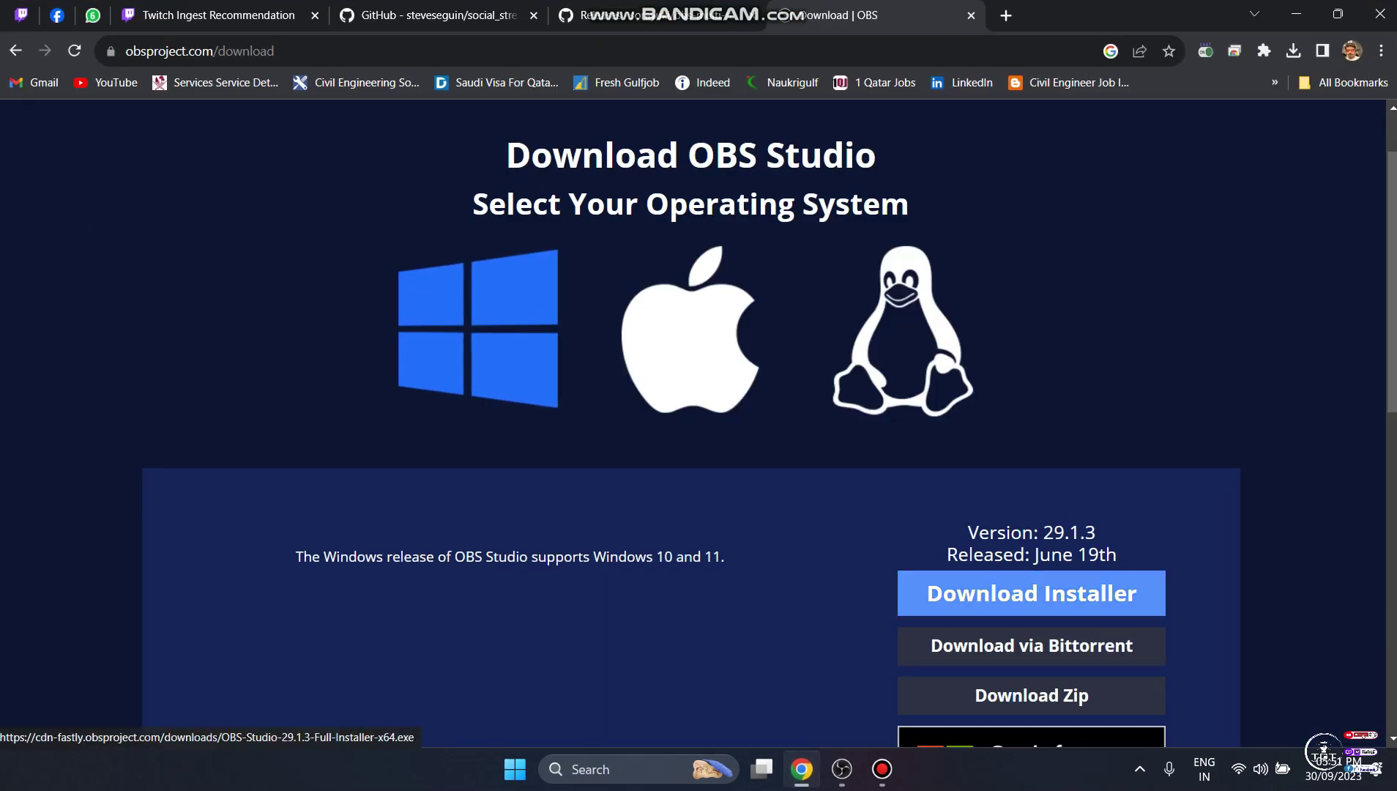
pyautogui.scroll(-3, 1032, 593)
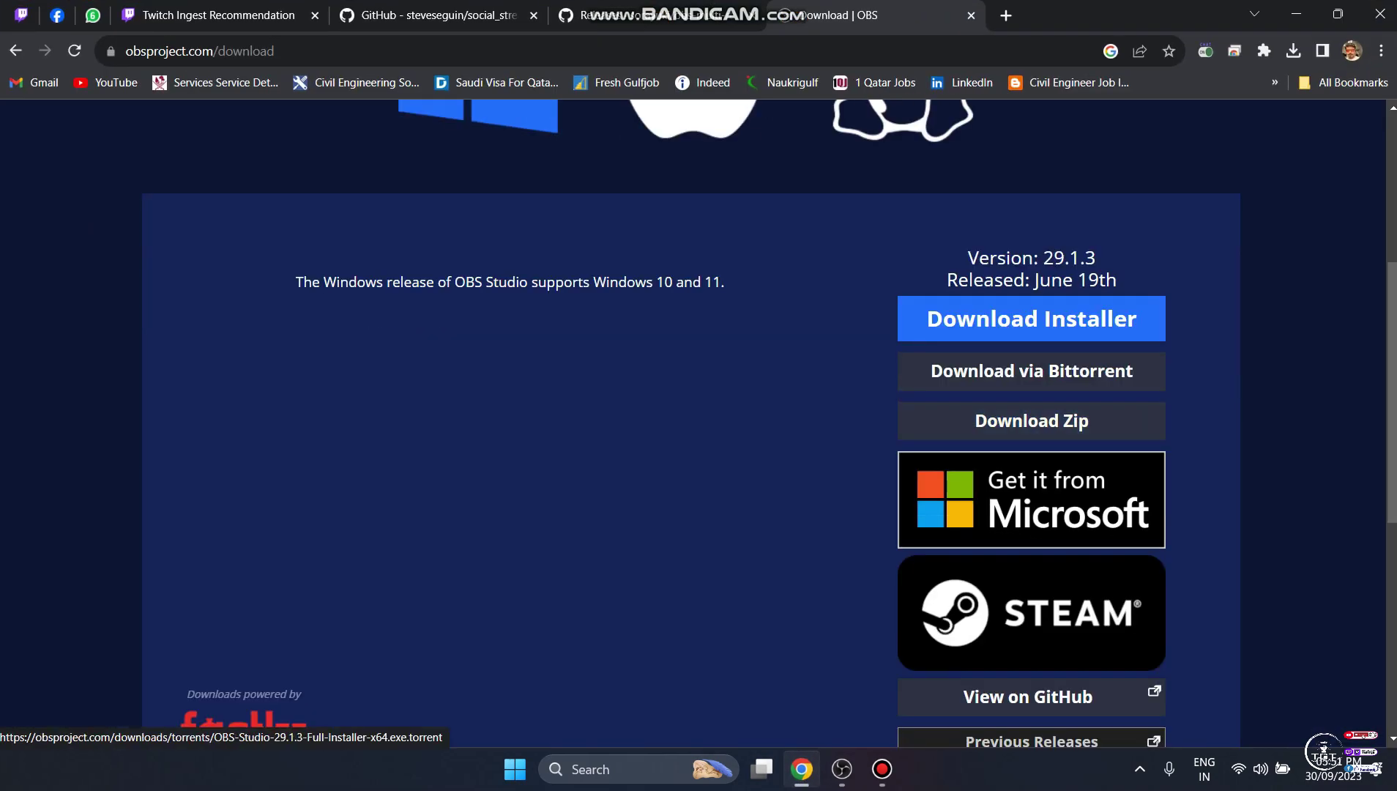
pyautogui.click(1296, 14)
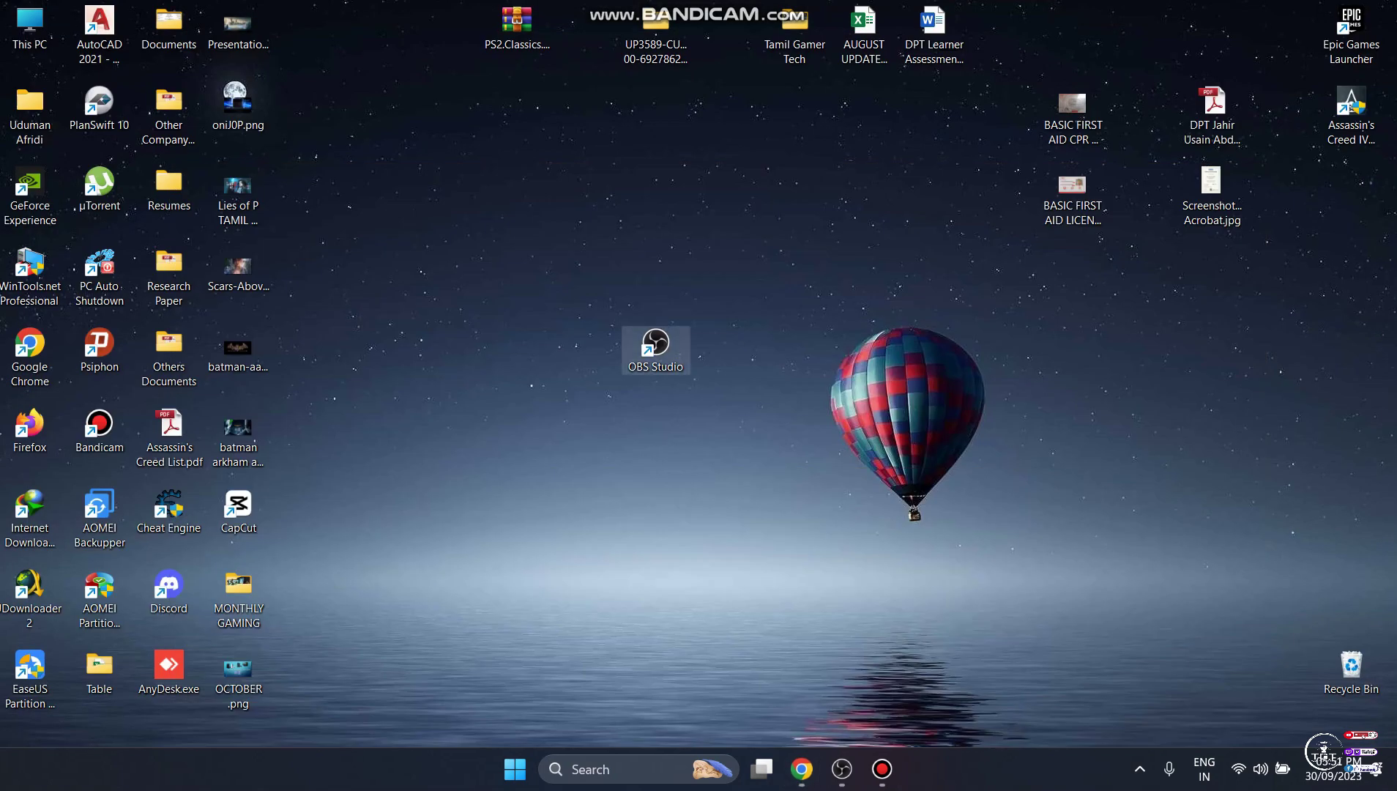
# Switch to OBS Studio and examine the source types that can be added to Scene 3.
pyautogui.click(842, 769)
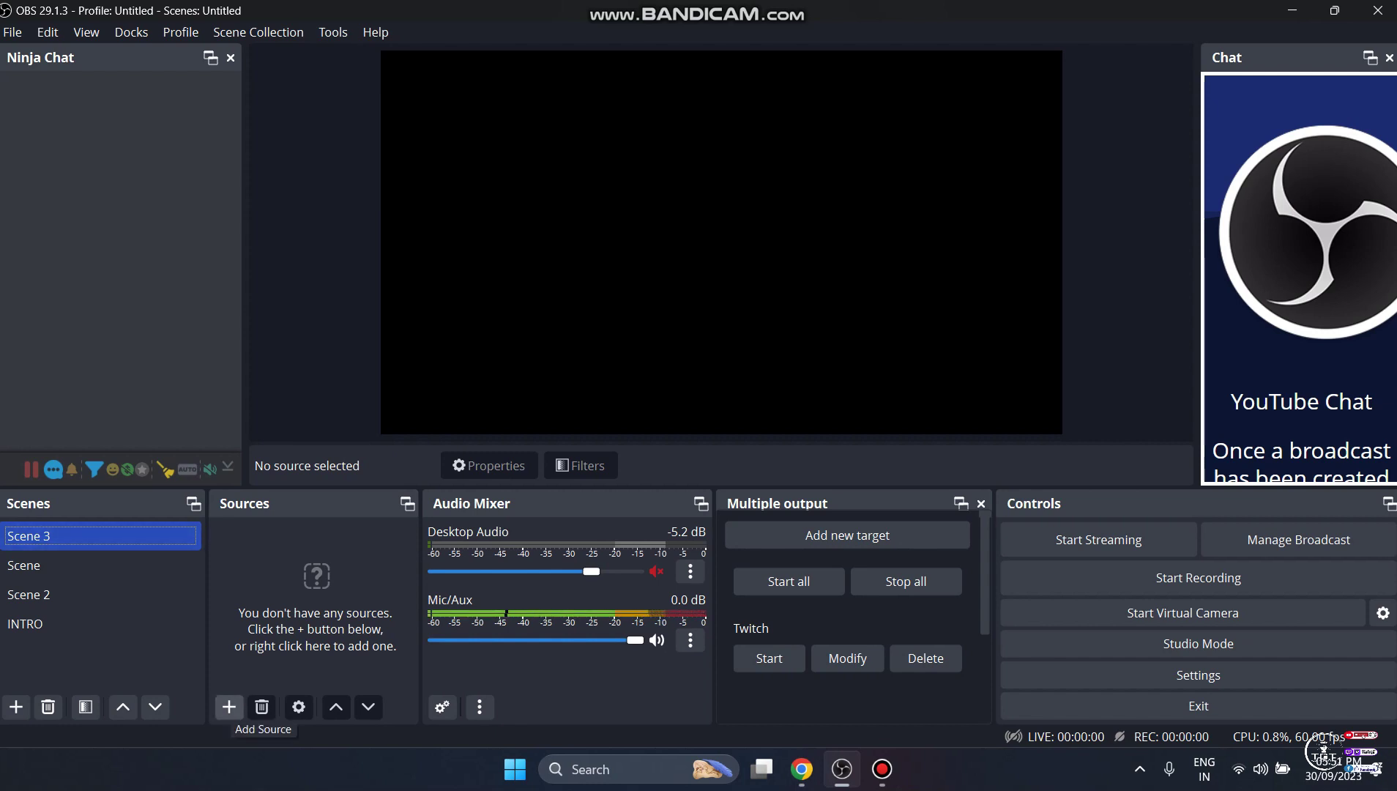
pyautogui.click(229, 706)
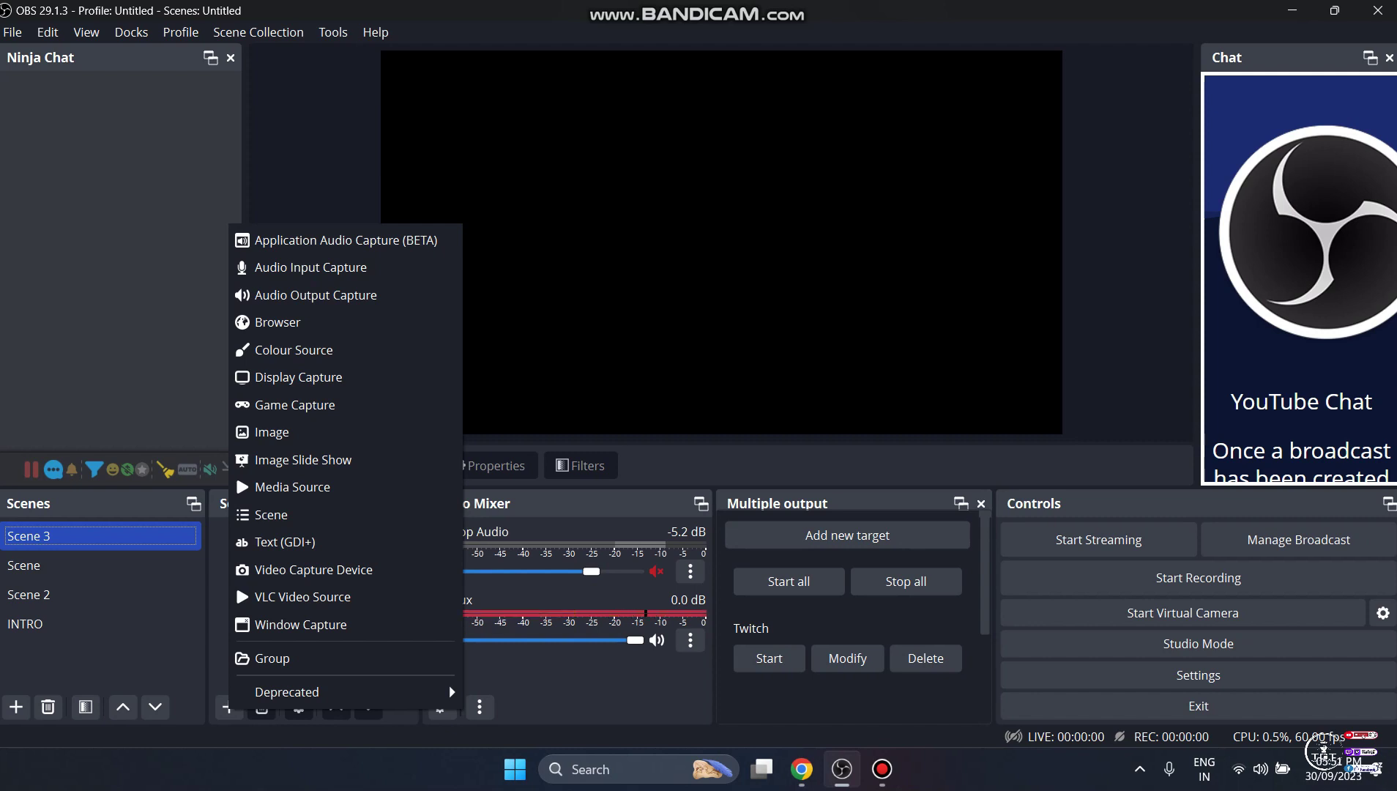
pyautogui.click(220, 670)
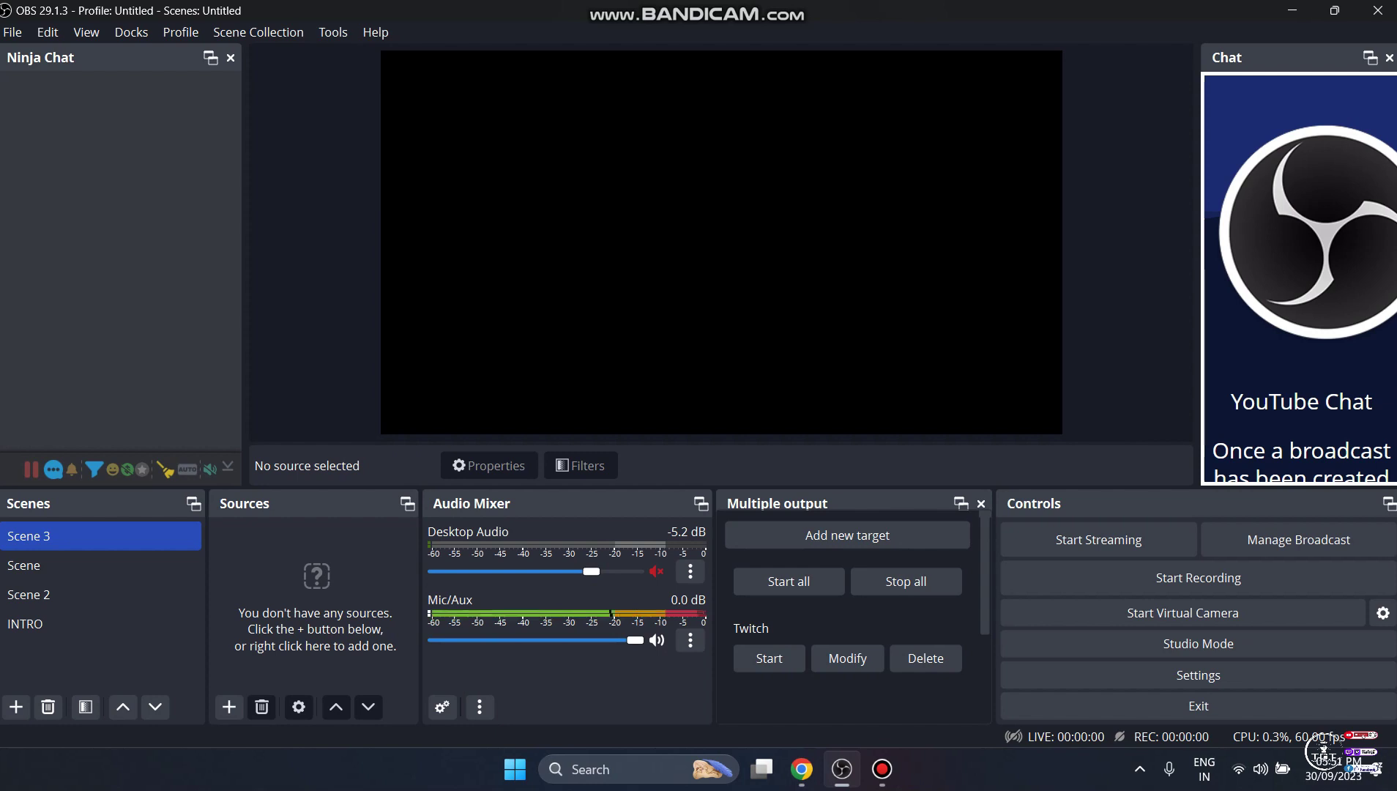
pyautogui.click(228, 707)
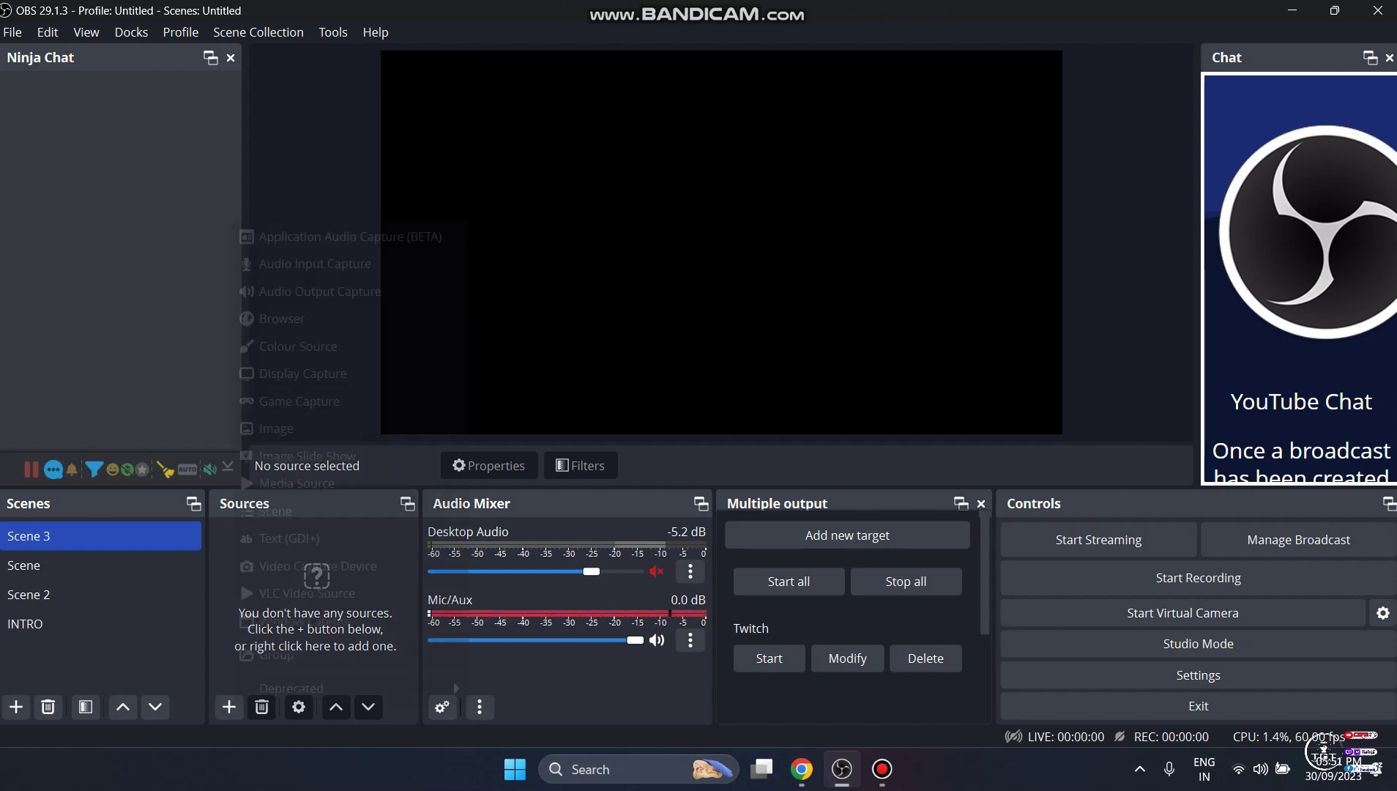
pyautogui.moveTo(249, 690)
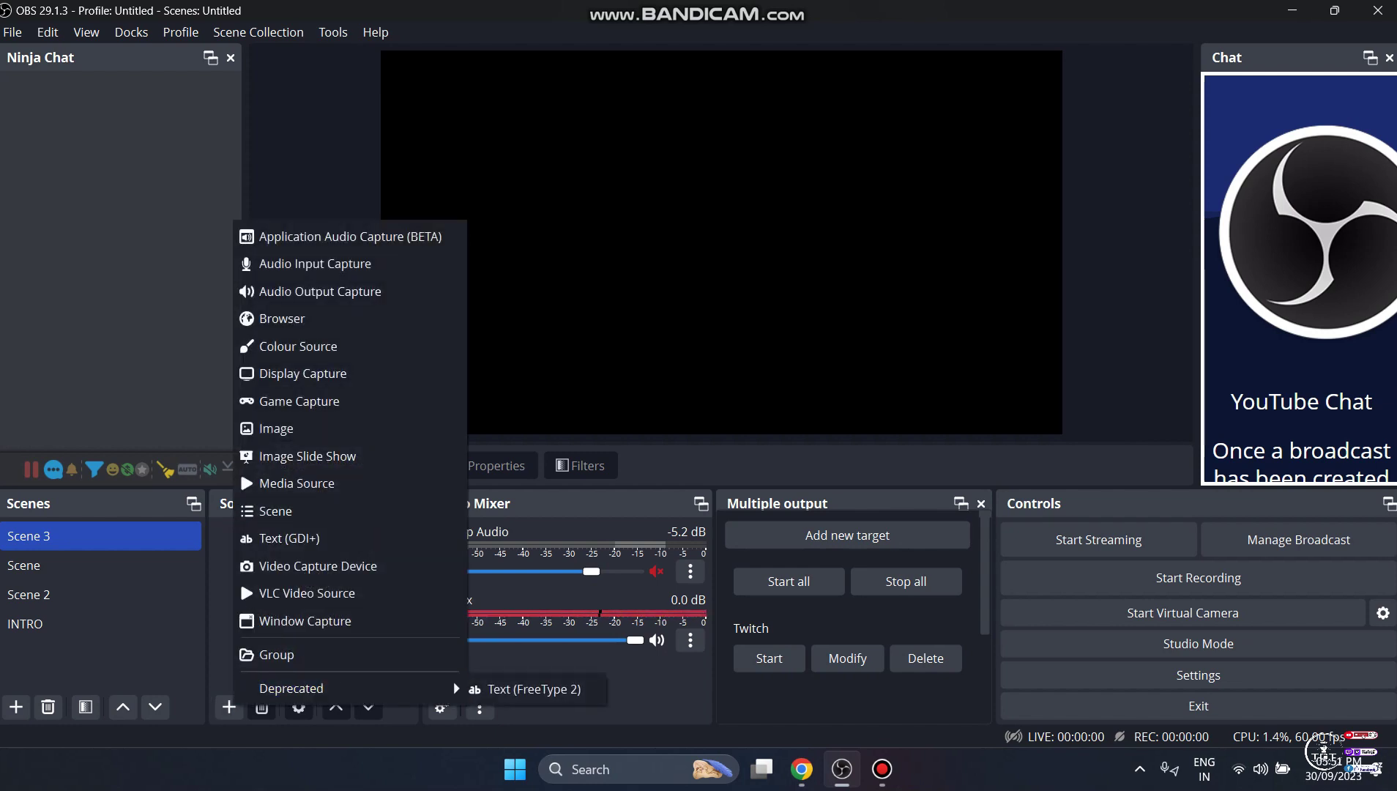
pyautogui.press('Escape')
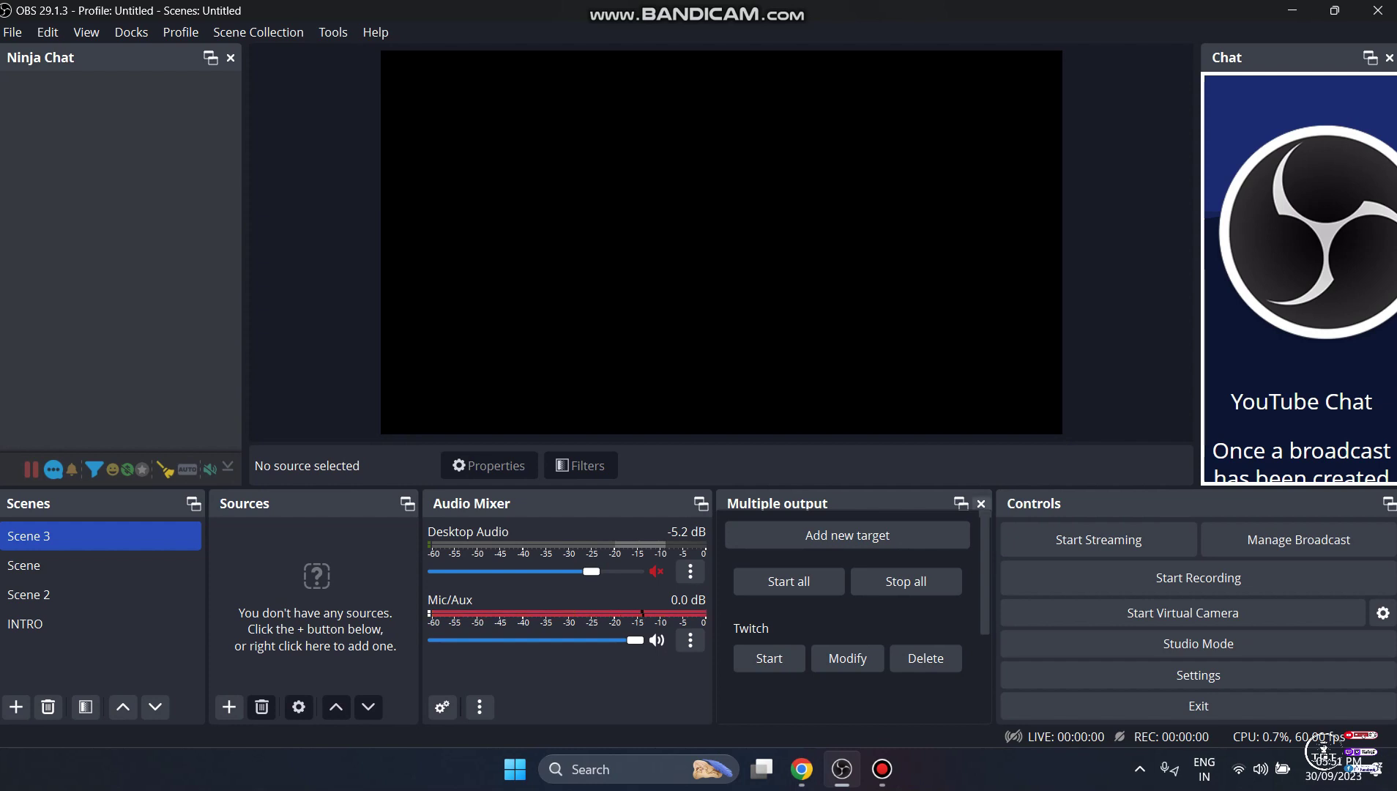
# Close the Multiple output dock and detach the Chat dock into its own window.
pyautogui.click(982, 503)
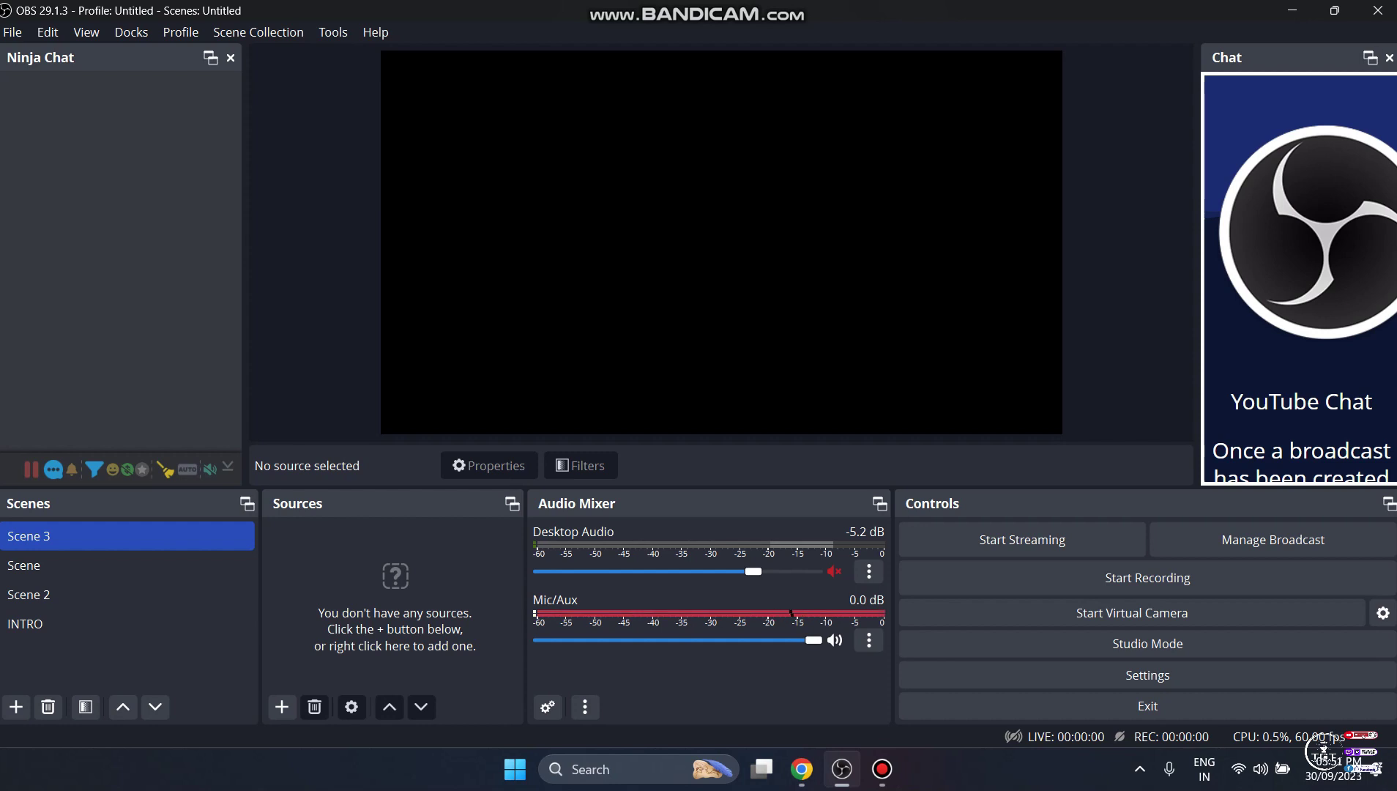
pyautogui.click(1369, 58)
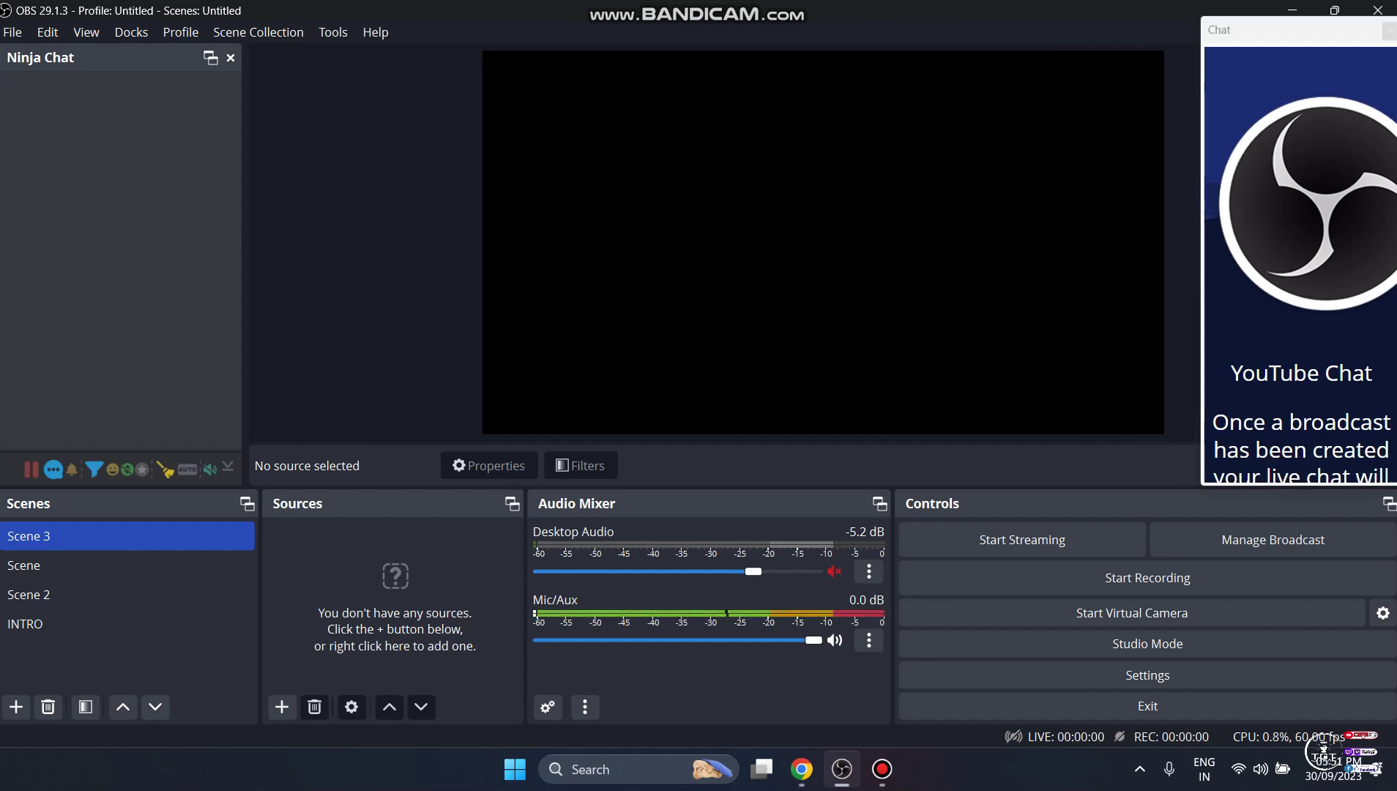
# Add a new Video Capture Device source to Scene 3 and set its device to USB3. 0 capture.
pyautogui.click(282, 706)
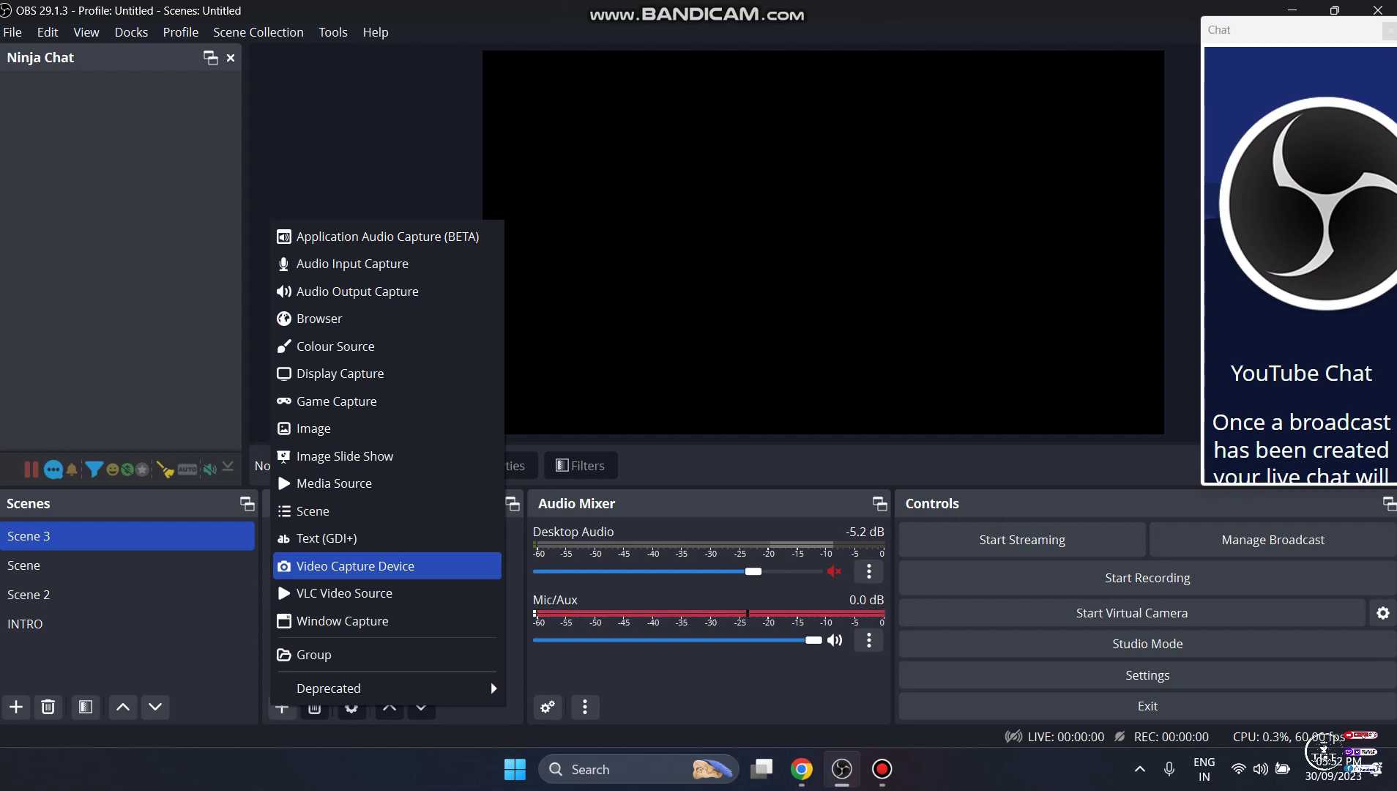
pyautogui.click(355, 565)
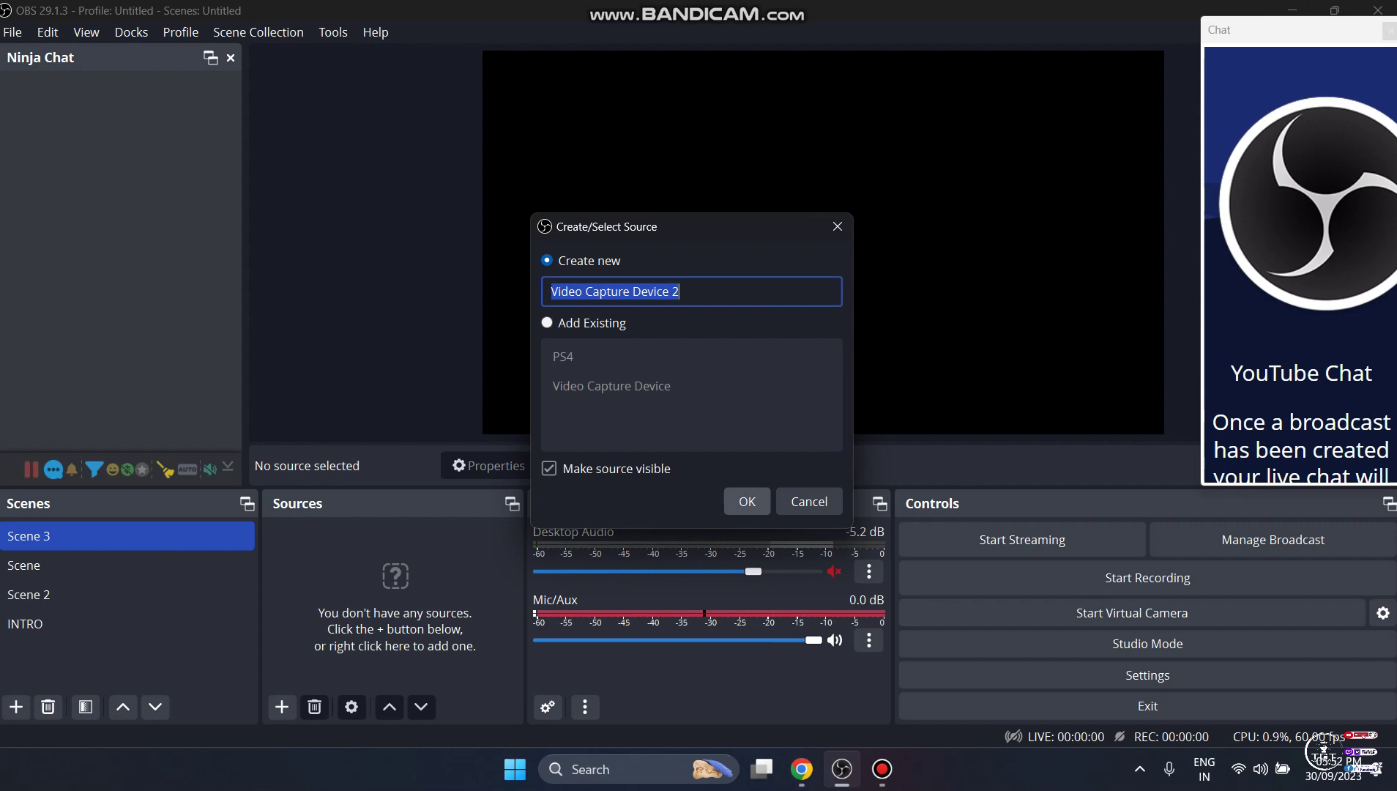
pyautogui.click(747, 500)
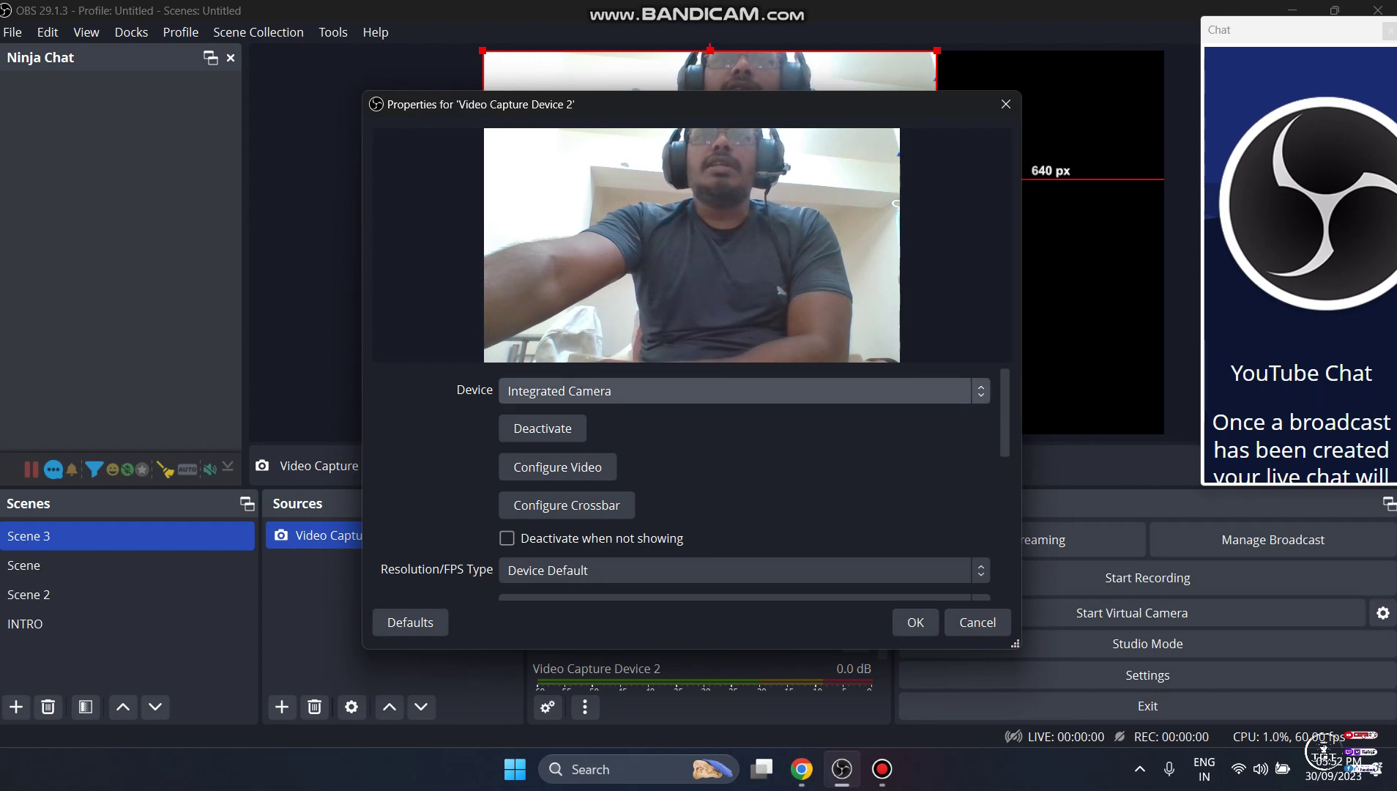
pyautogui.click(743, 391)
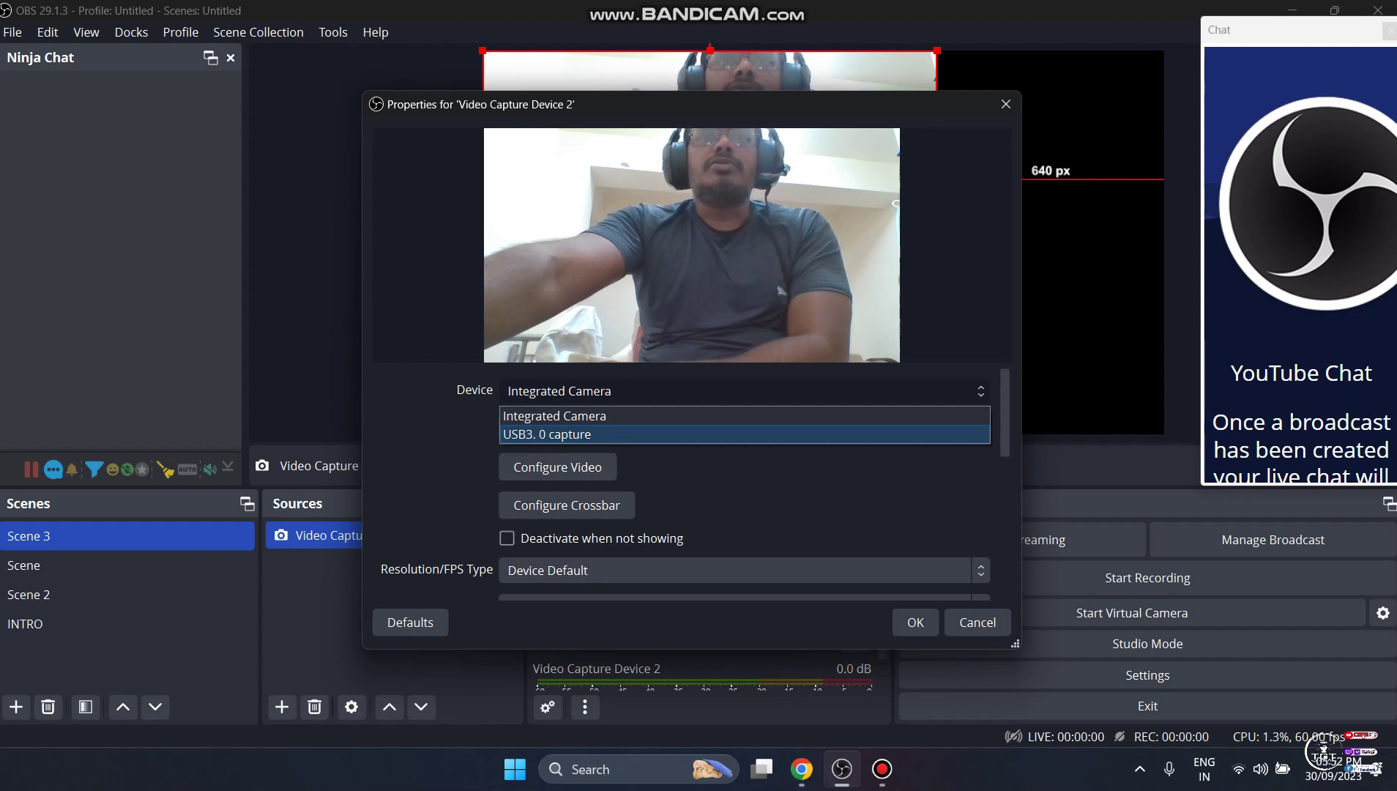
pyautogui.click(547, 434)
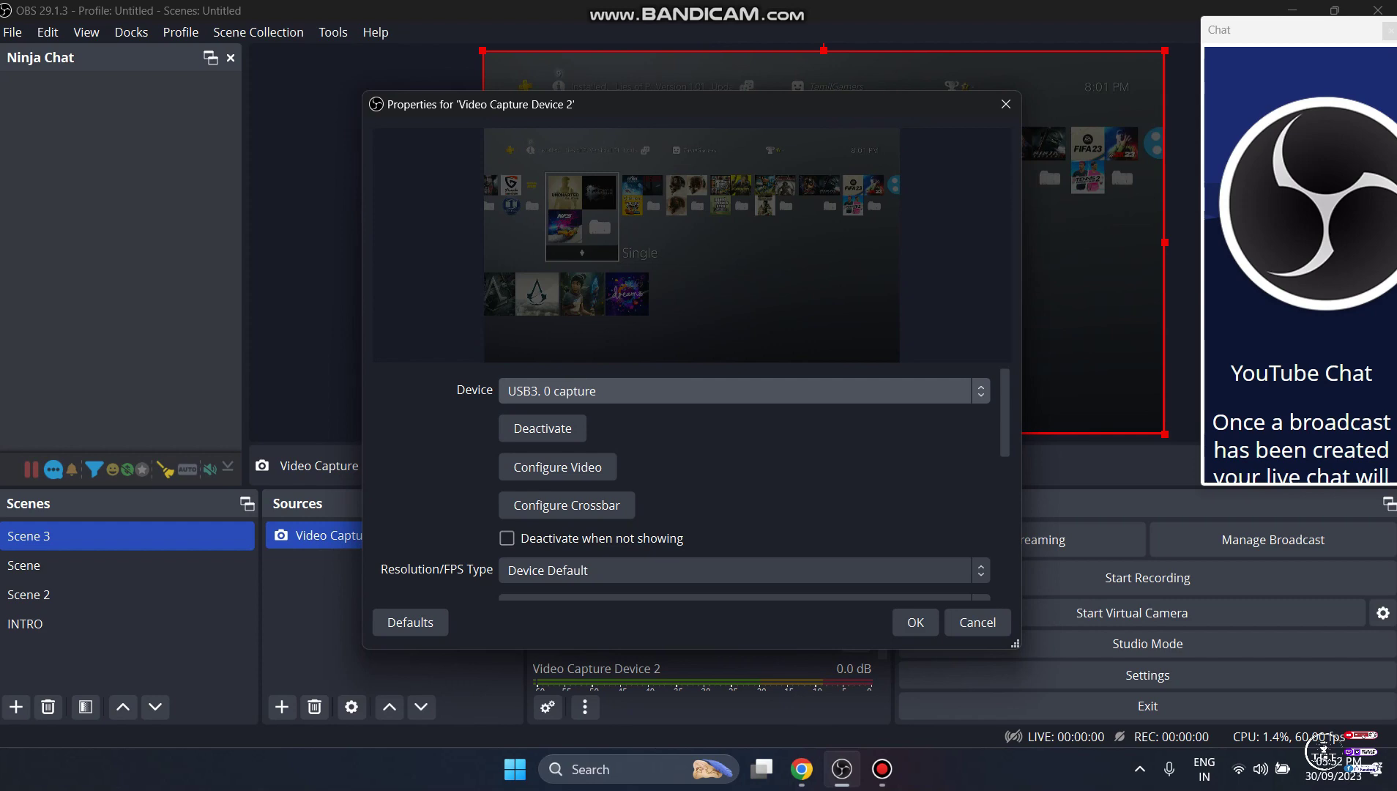
pyautogui.moveTo(659, 104); pyautogui.dragTo(713, 160)
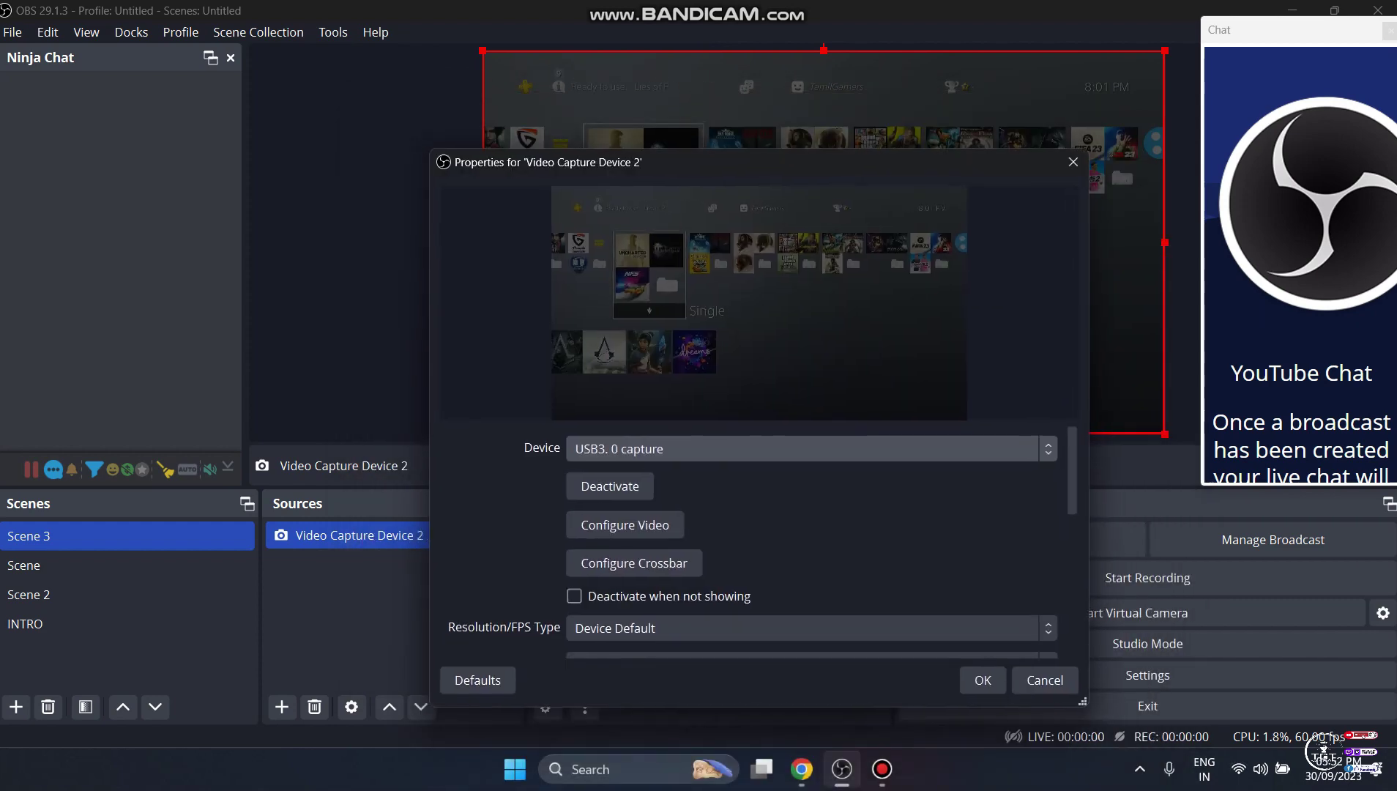
pyautogui.moveTo(567, 160); pyautogui.dragTo(672, 131)
# Set the capture source's audio output mode to Output desktop audio (DirectSound) and accept its properties.
pyautogui.scroll(-3, 904, 513)
pyautogui.scroll(-5, 856, 512)
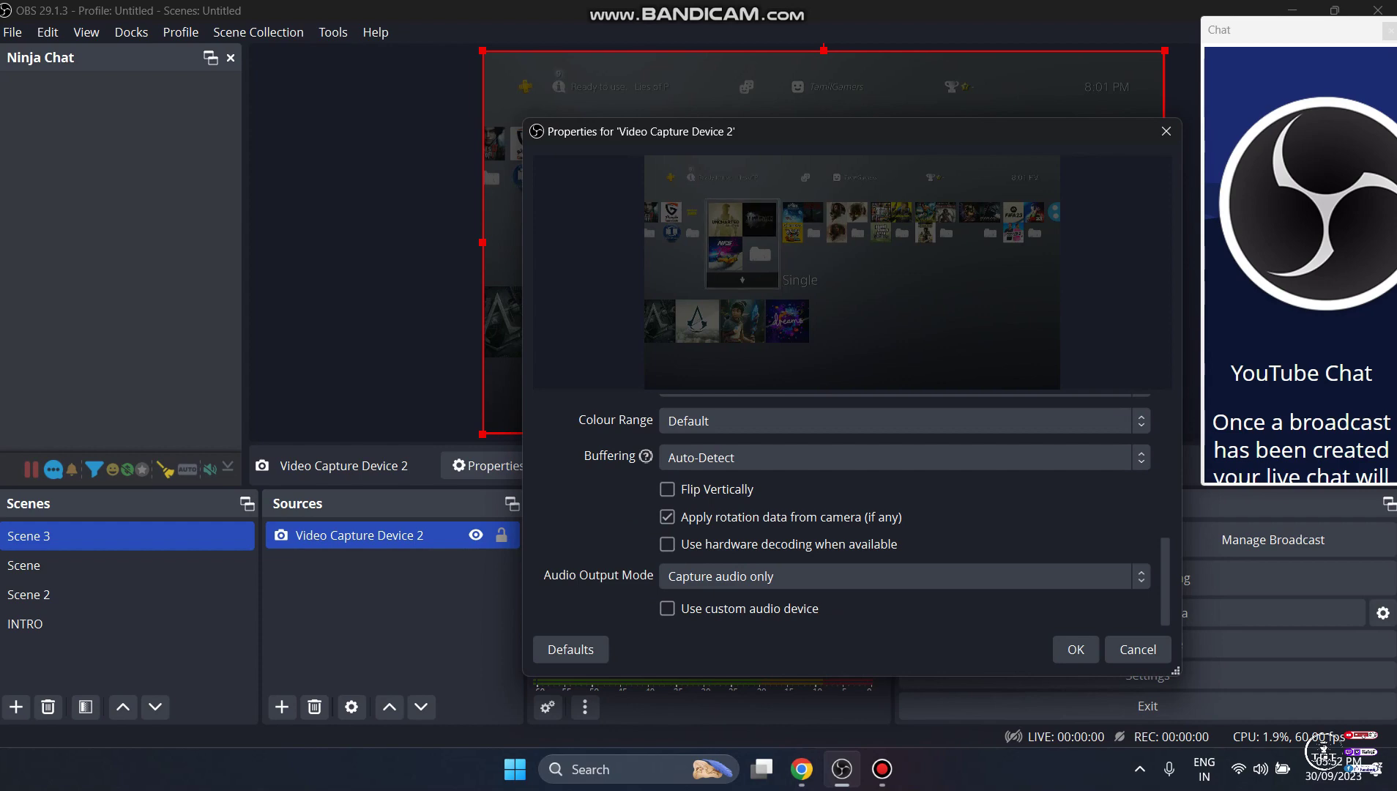
pyautogui.moveTo(608, 457)
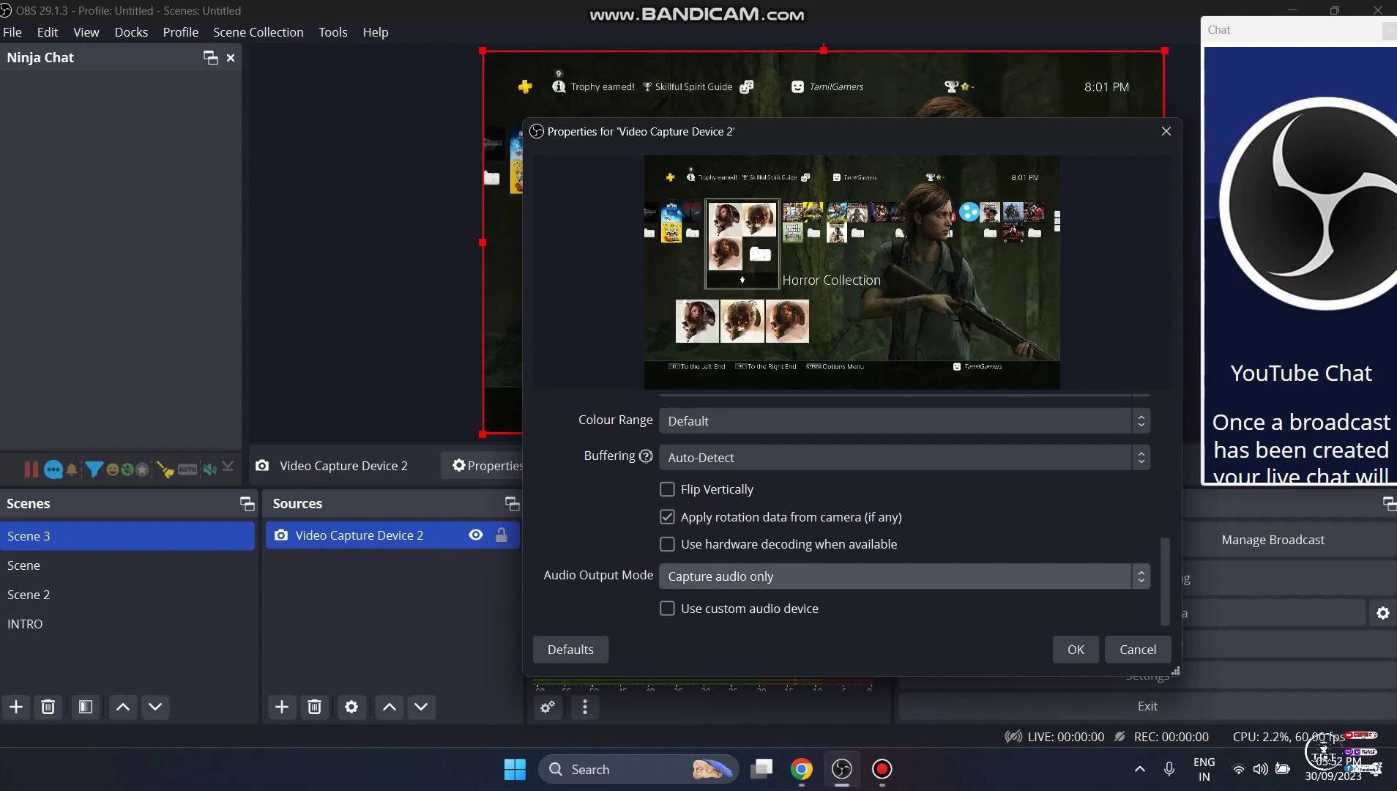
pyautogui.click(904, 577)
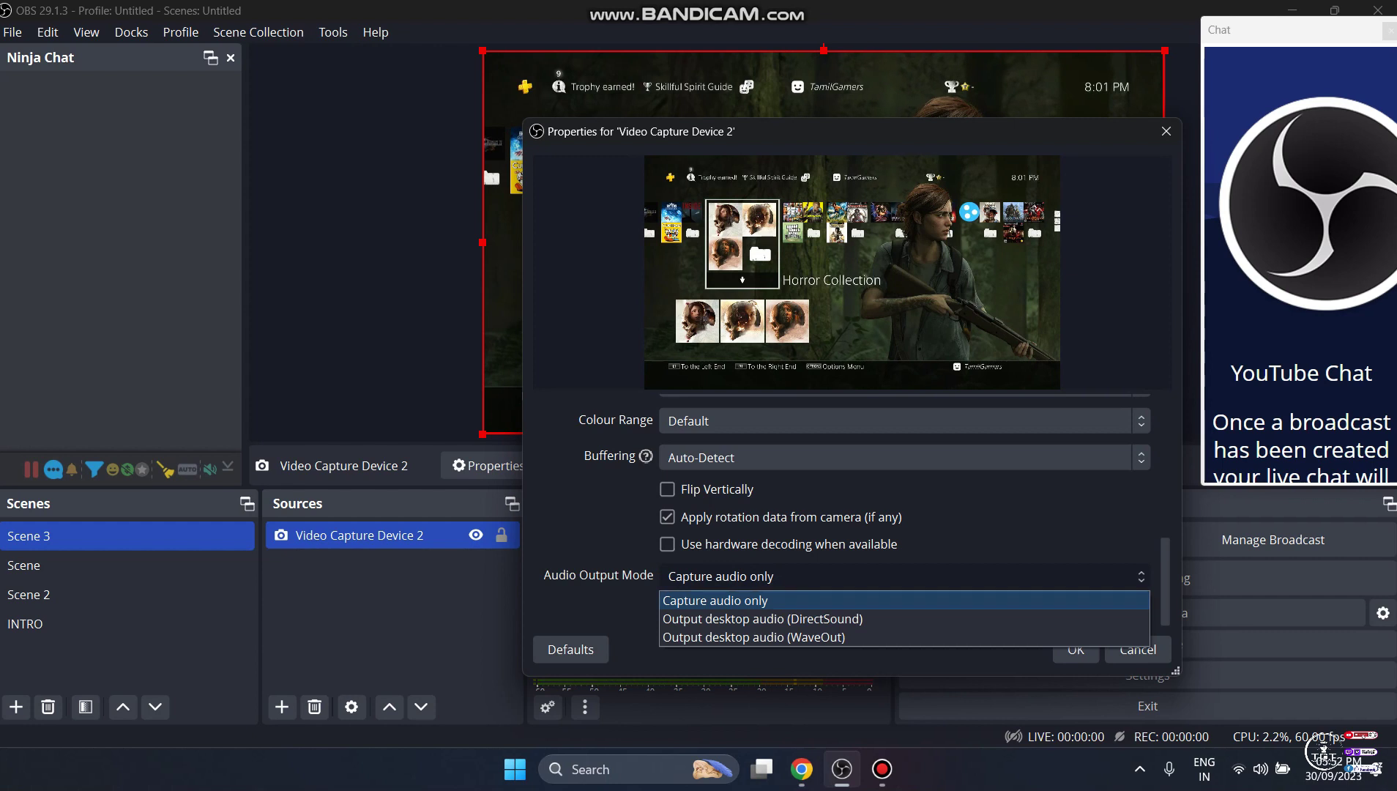
pyautogui.press('Down')
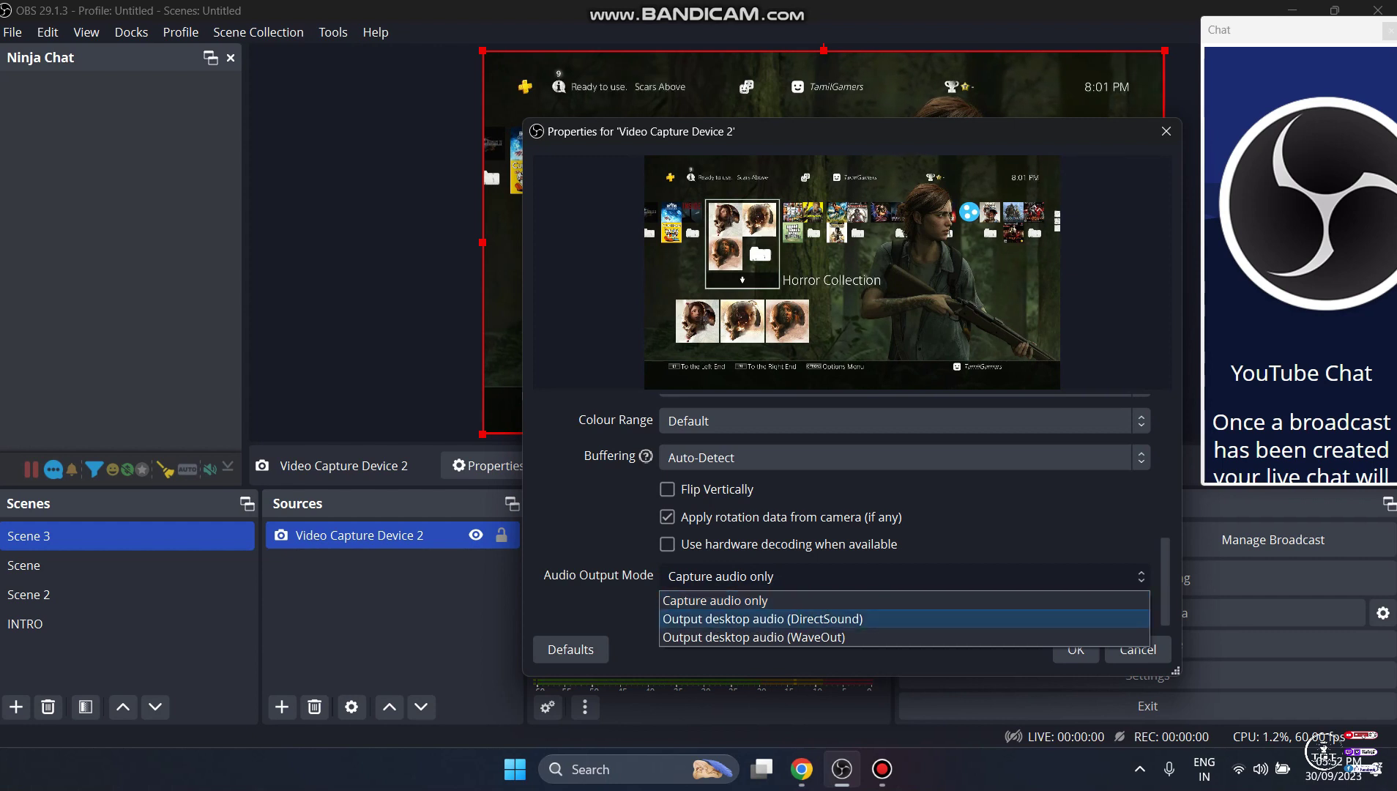
pyautogui.press('Return')
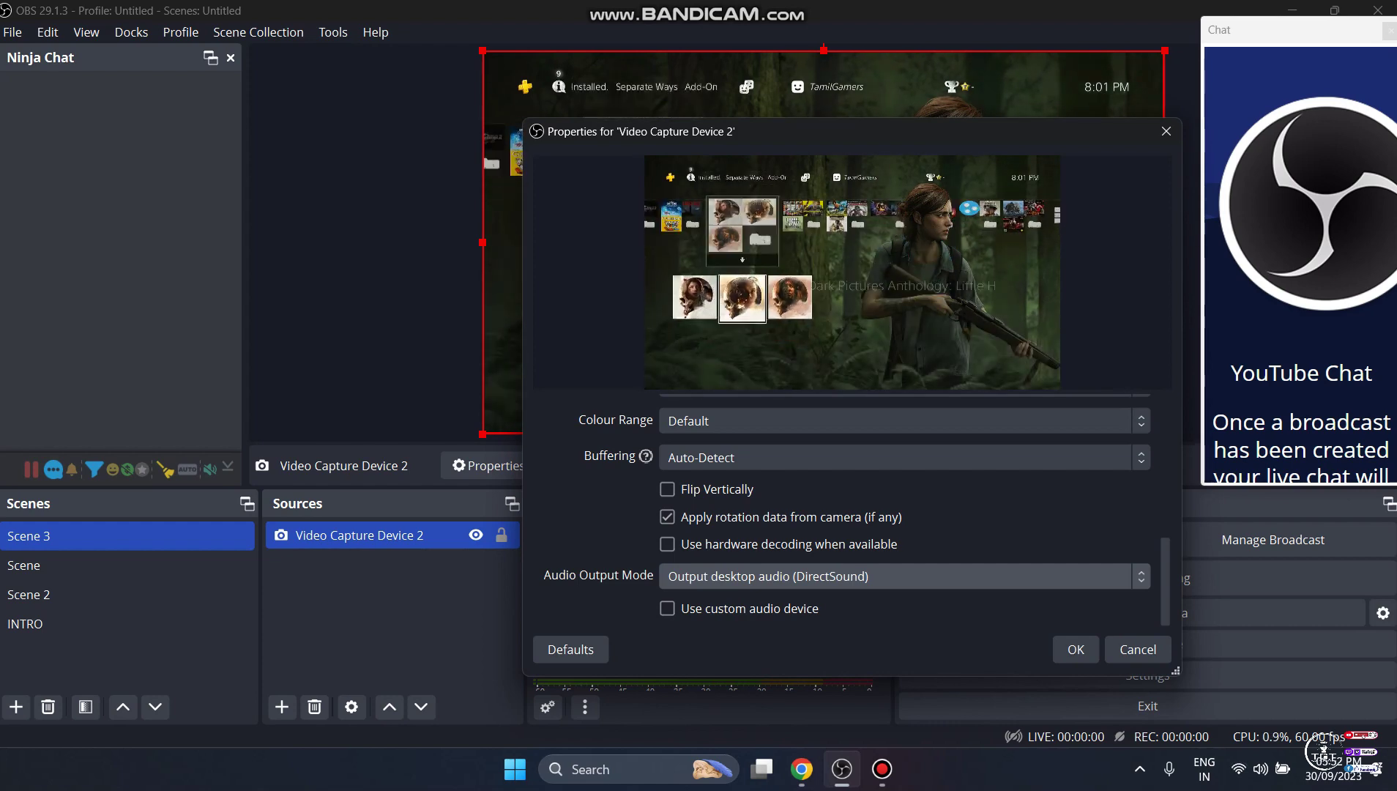
pyautogui.click(1075, 650)
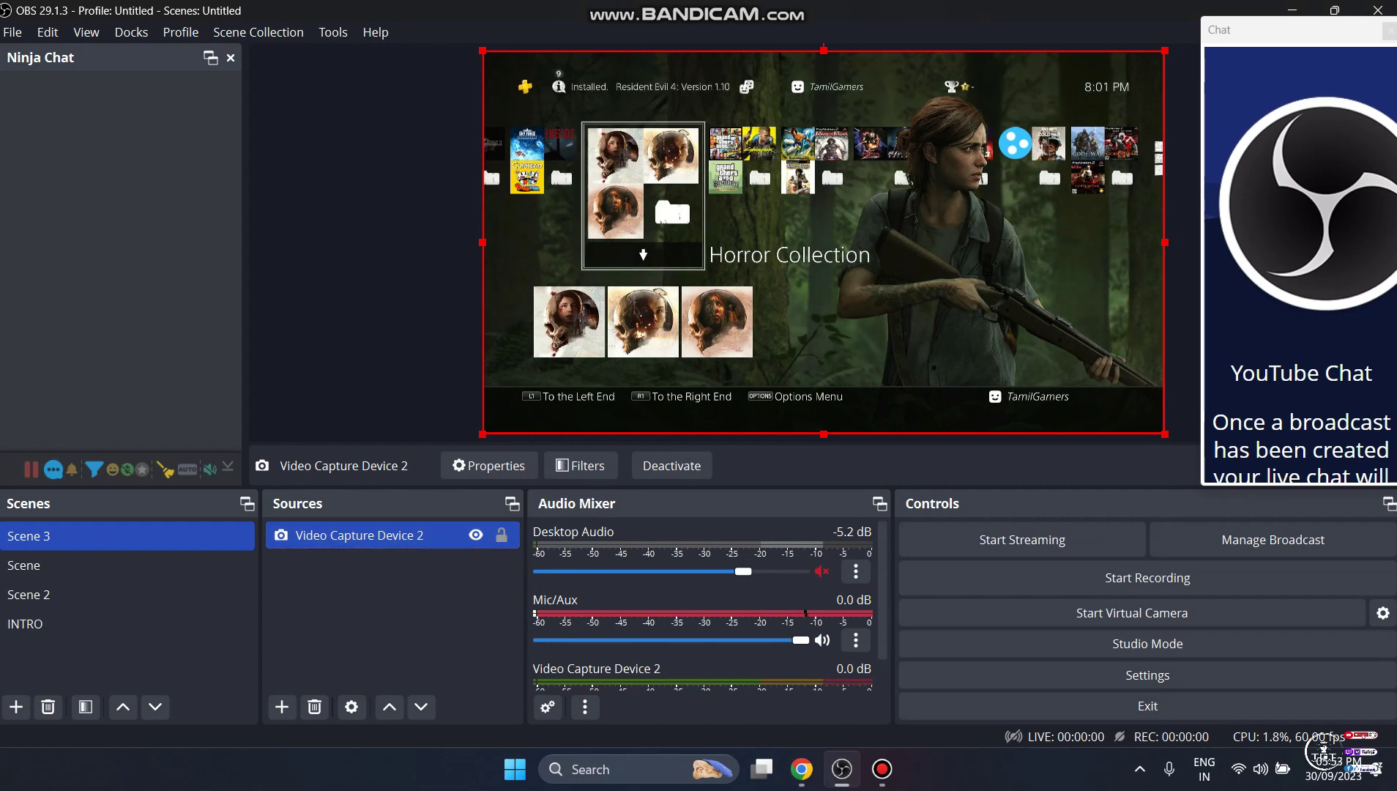
# Lock the video capture source in Scene 3 so it cannot be moved or resized in the preview.
pyautogui.moveTo(482, 434)
pyautogui.mouseDown()
pyautogui.moveTo(737, 291)
pyautogui.moveTo(519, 396)
pyautogui.moveTo(482, 433)
pyautogui.mouseUp()
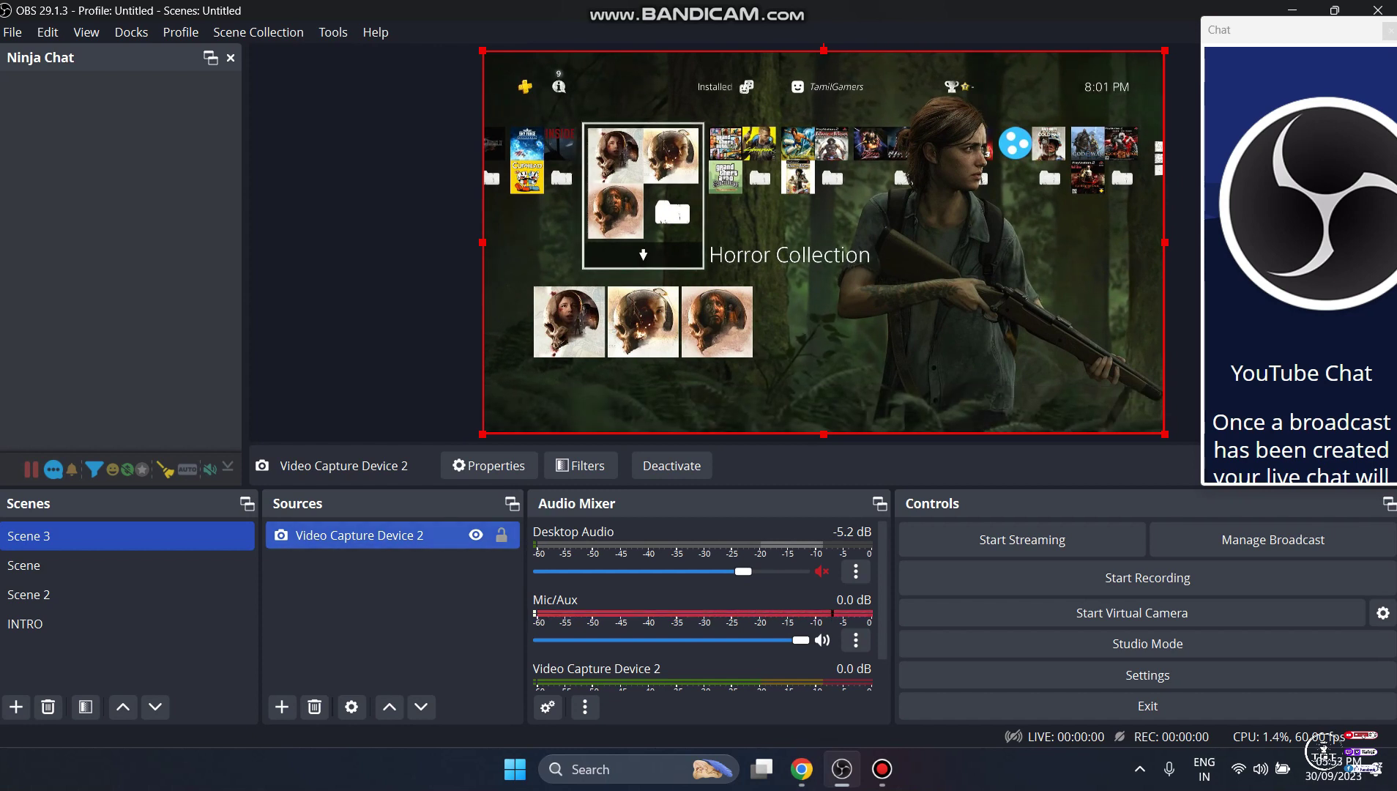
pyautogui.click(502, 535)
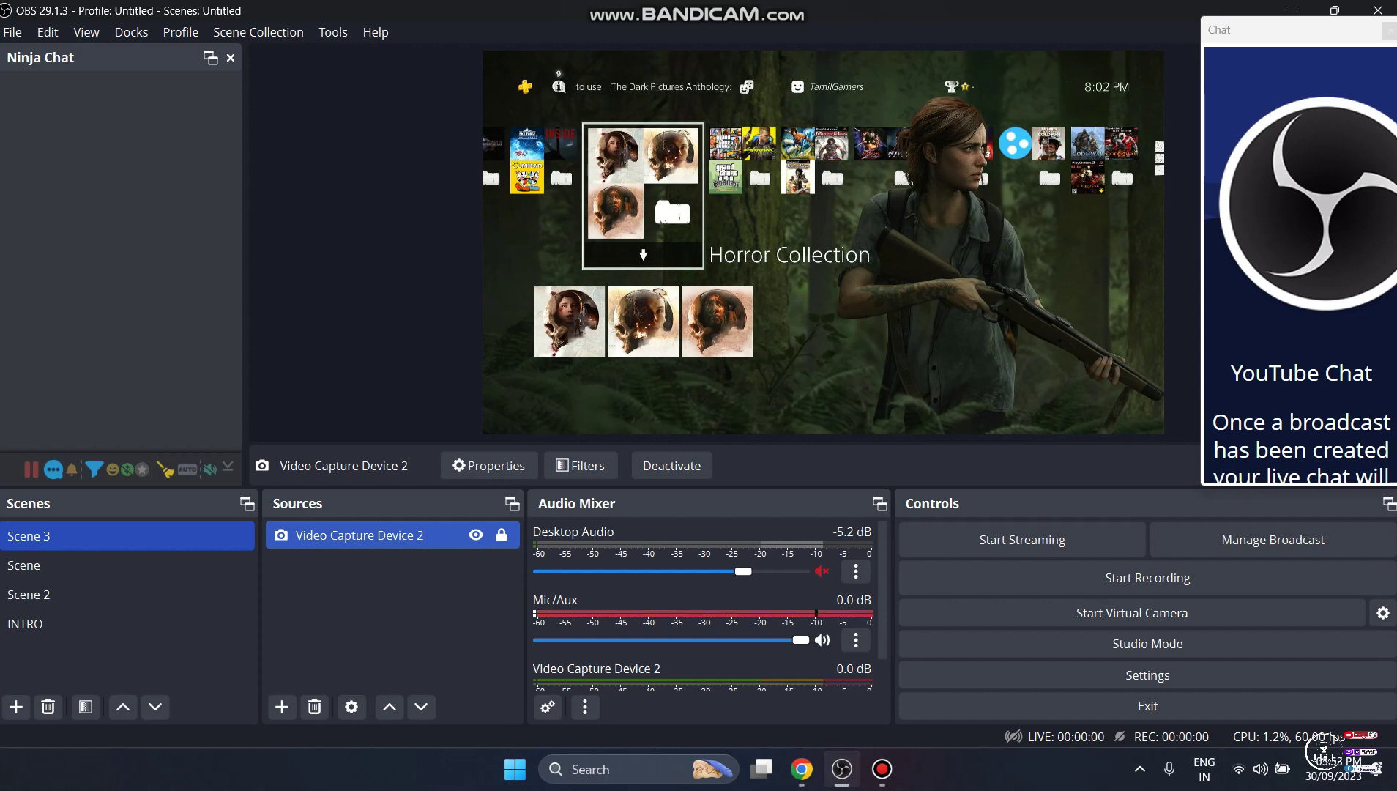
pyautogui.click(501, 534)
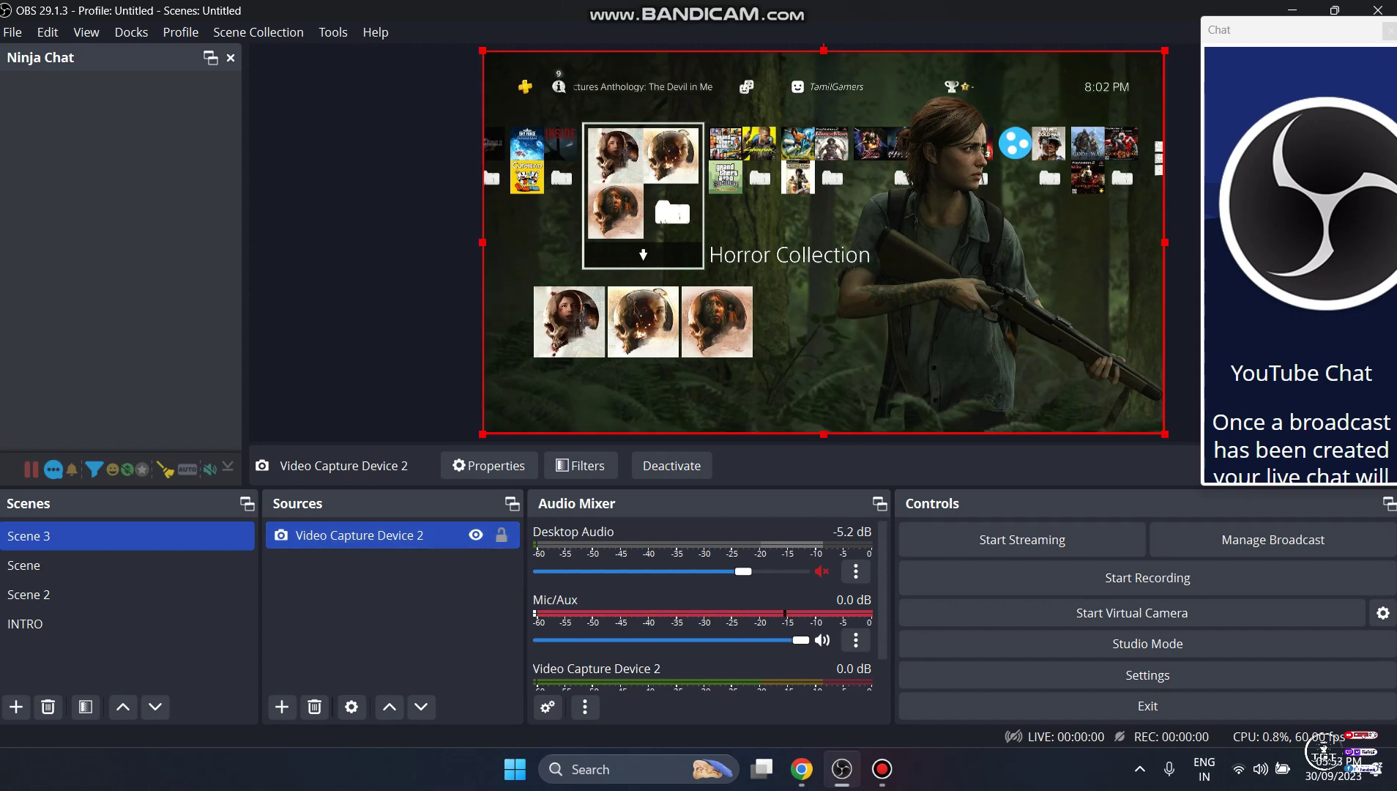
pyautogui.click(501, 534)
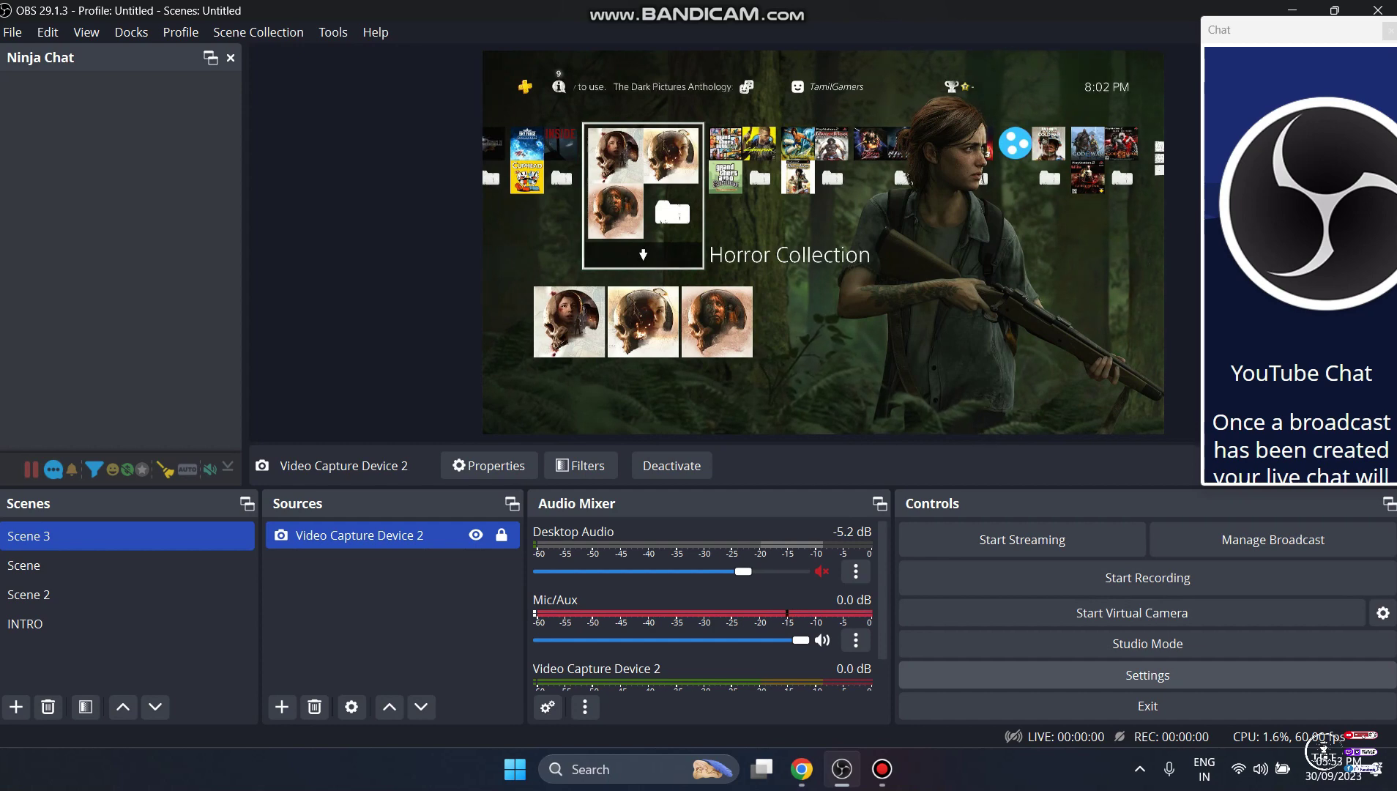
# Open the Stream section of the OBS settings.
pyautogui.click(1148, 674)
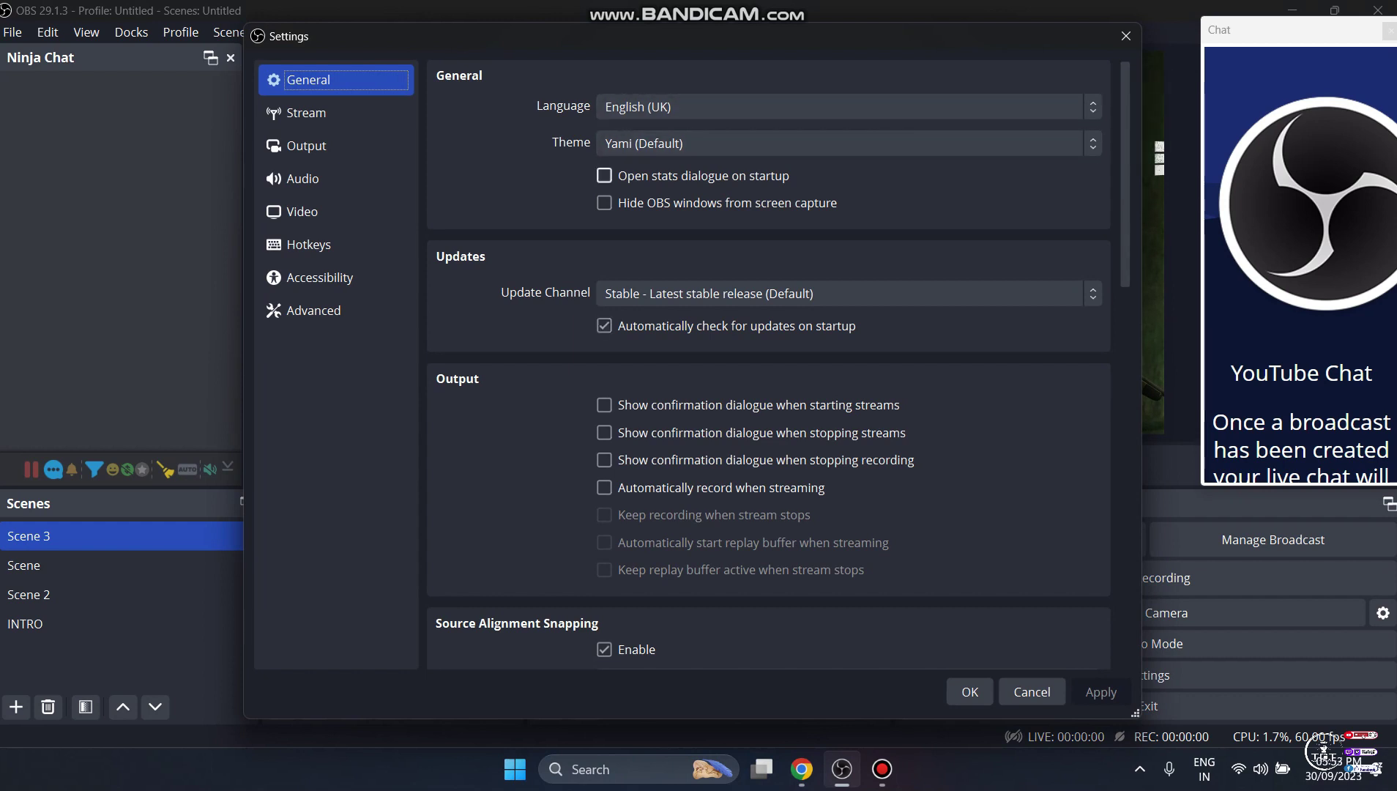
pyautogui.click(335, 112)
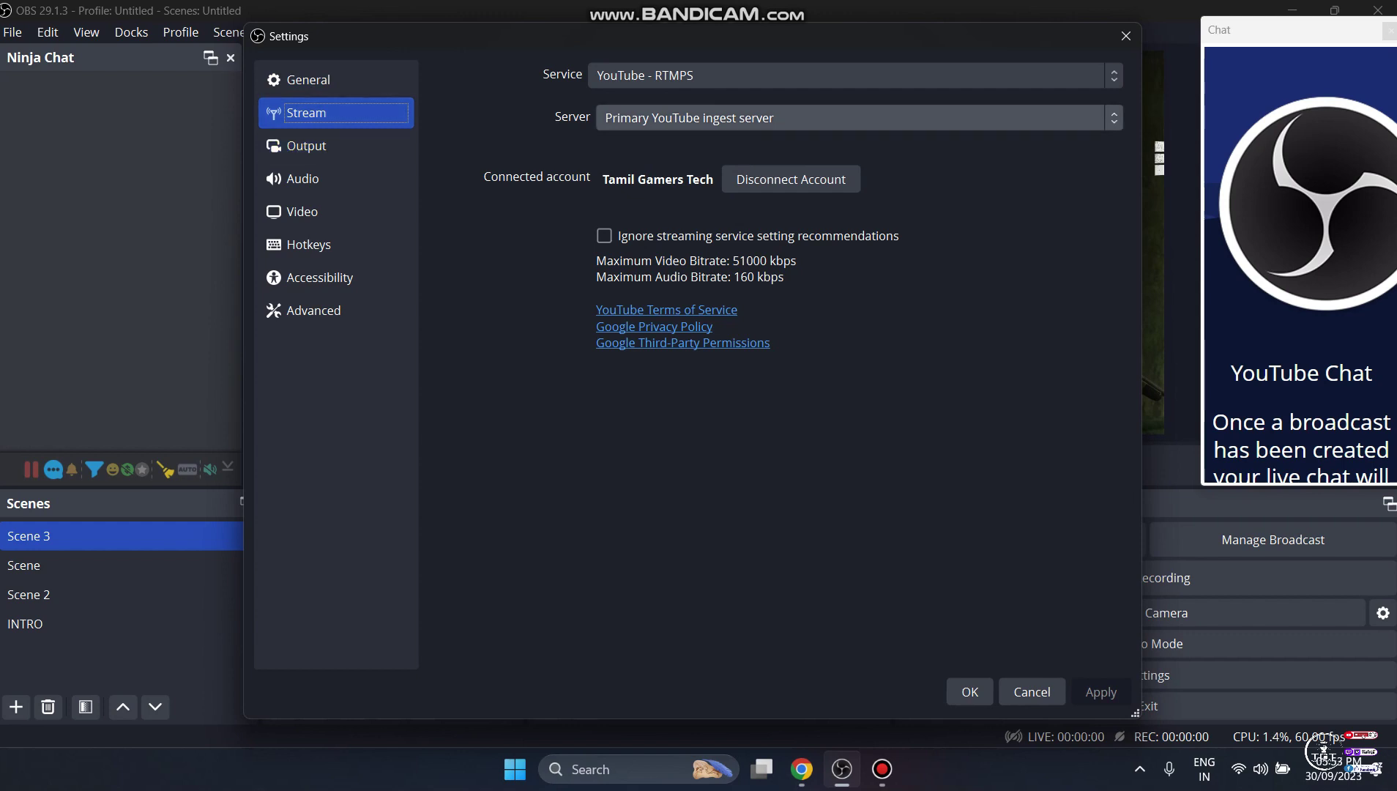
# Look through the available streaming services and set the service to Twitch.
pyautogui.click(855, 75)
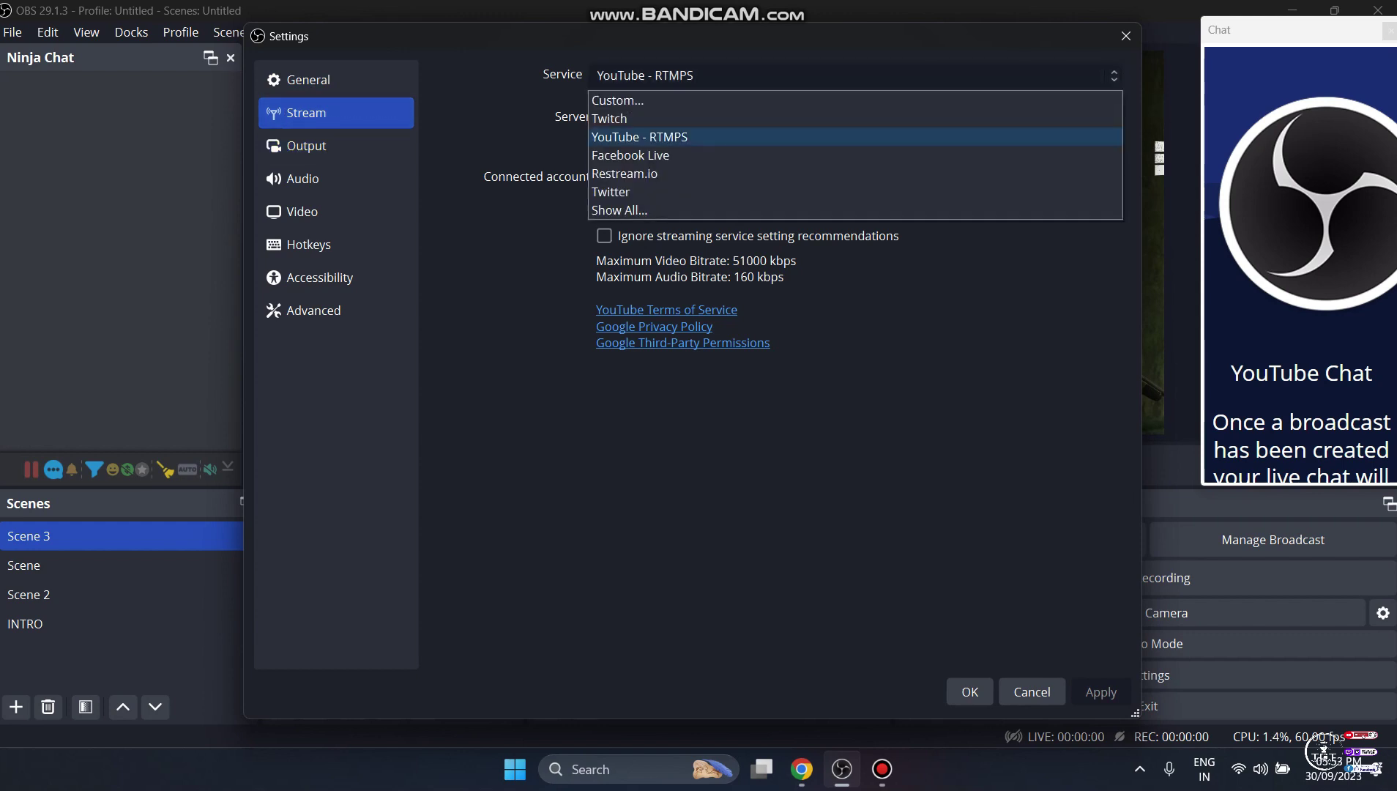
pyautogui.press('Up')
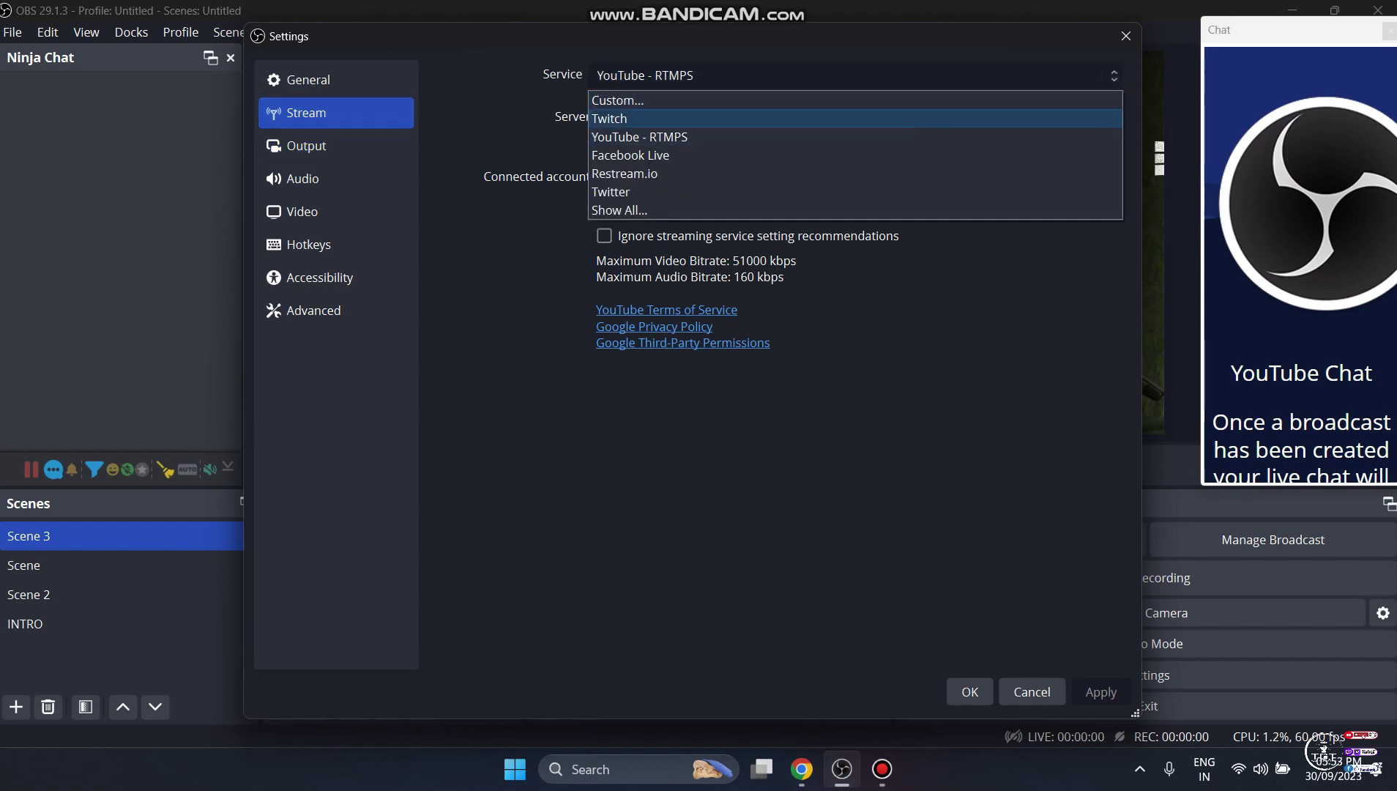
pyautogui.press('Down')
pyautogui.press('Down')
pyautogui.press('Up')
pyautogui.press('Up')
pyautogui.press('Up')
pyautogui.press('Down')
pyautogui.press('Down')
pyautogui.press('Down')
pyautogui.press('Down')
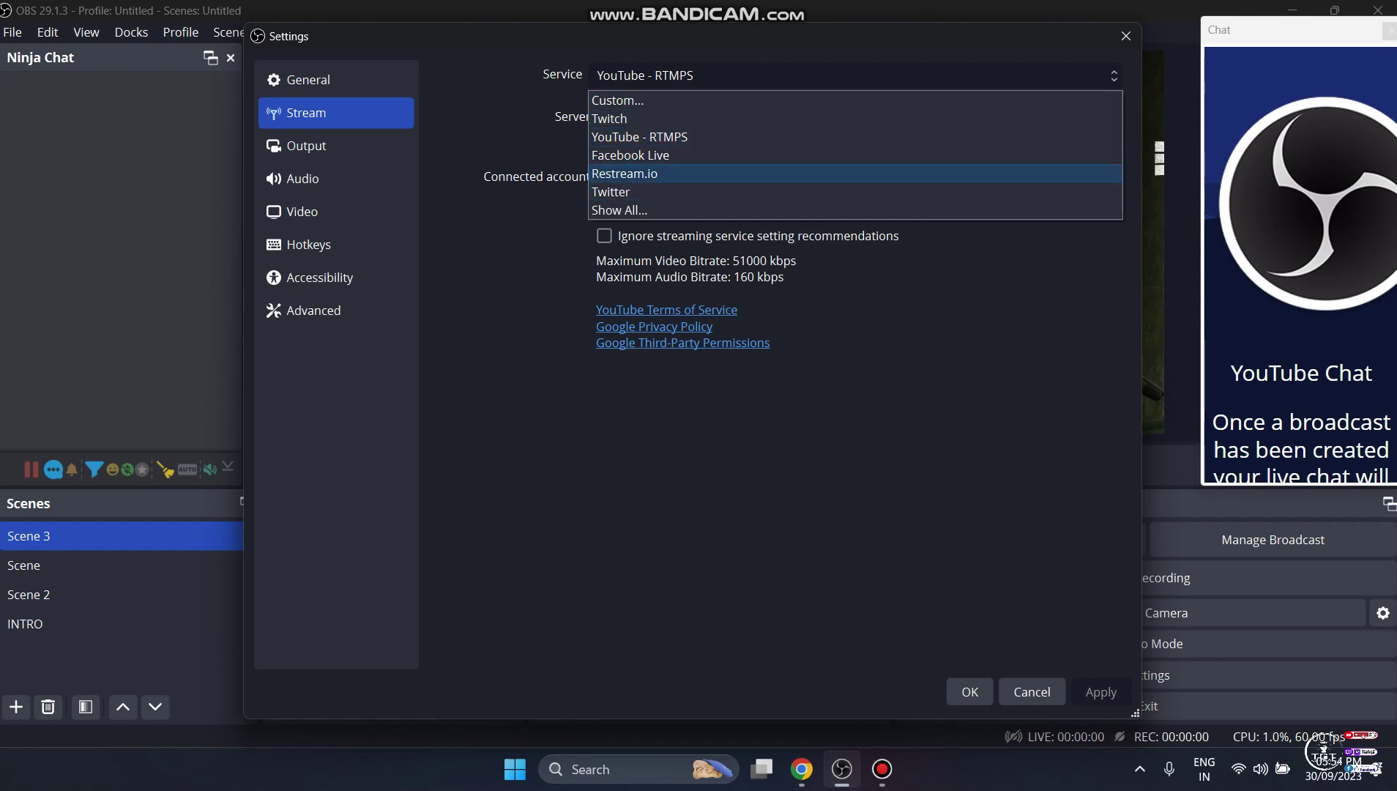
pyautogui.press('Up')
pyautogui.press('Up')
pyautogui.press('Down')
pyautogui.press('Up')
pyautogui.press('Up')
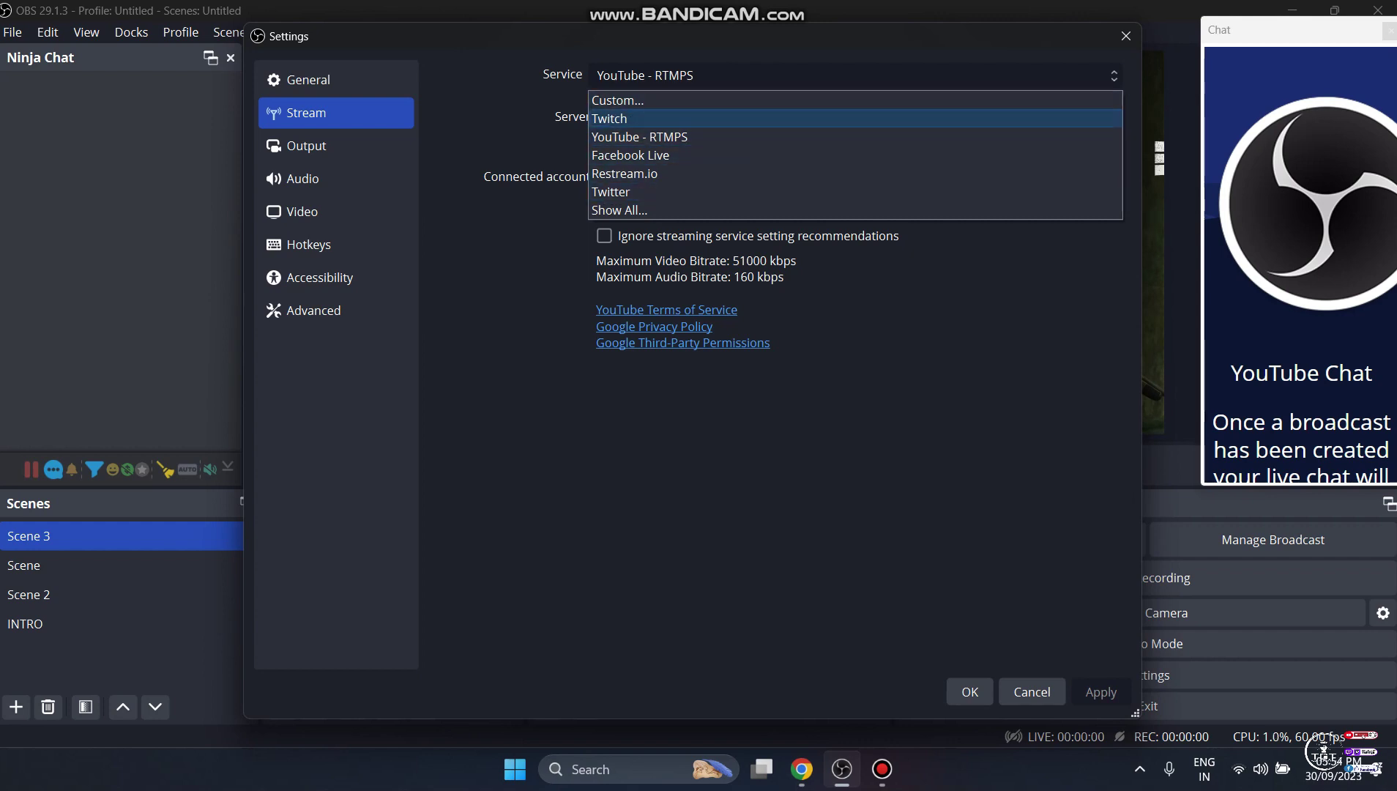
pyautogui.press('Up')
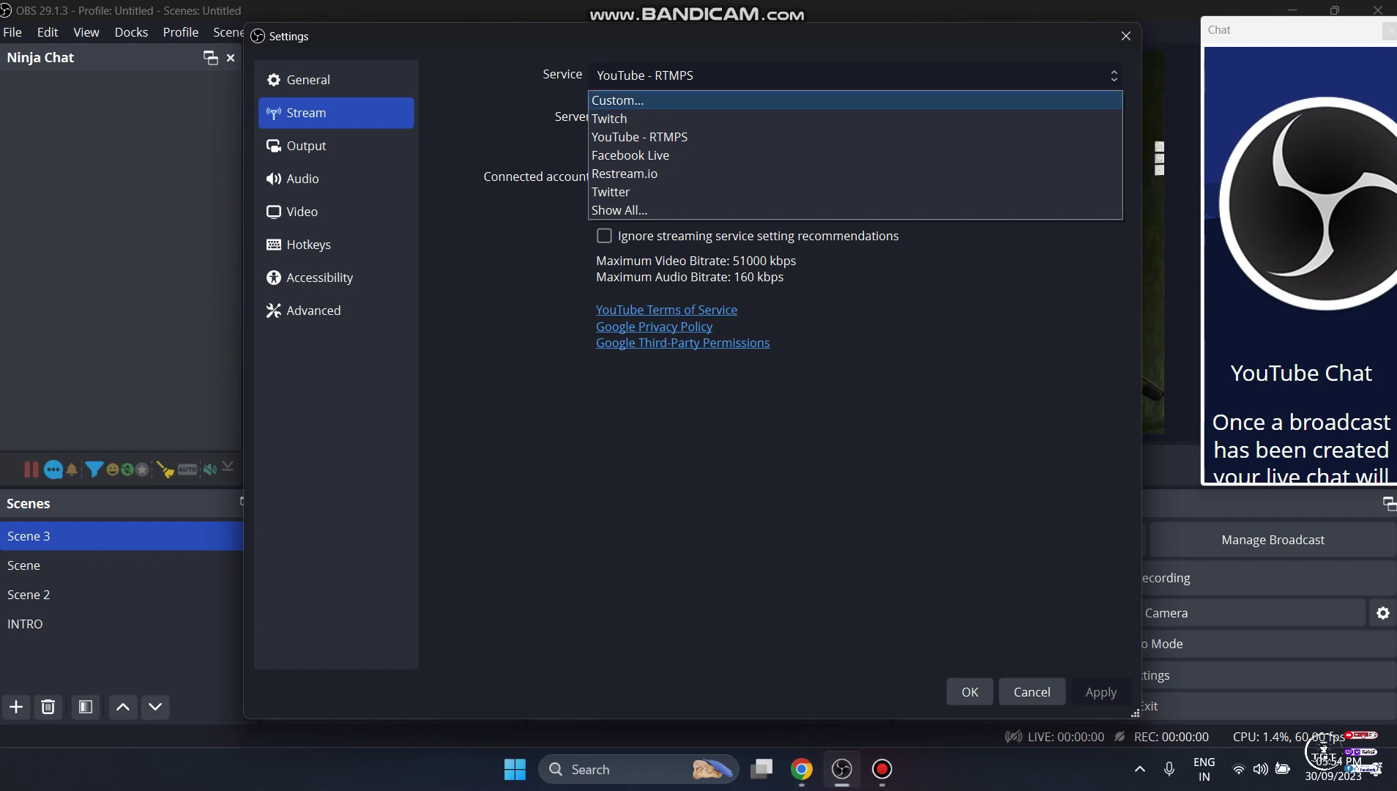
pyautogui.press('Down')
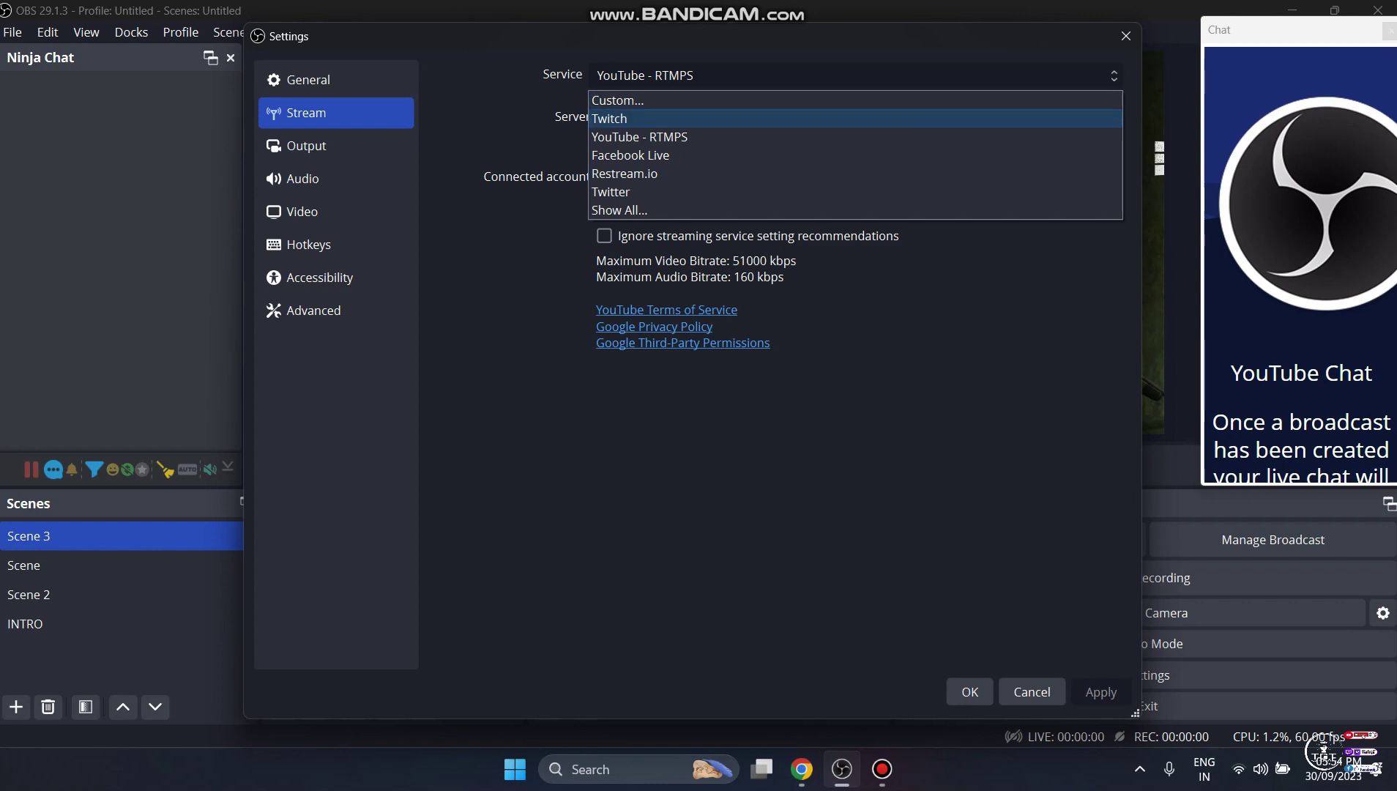
pyautogui.press('Return')
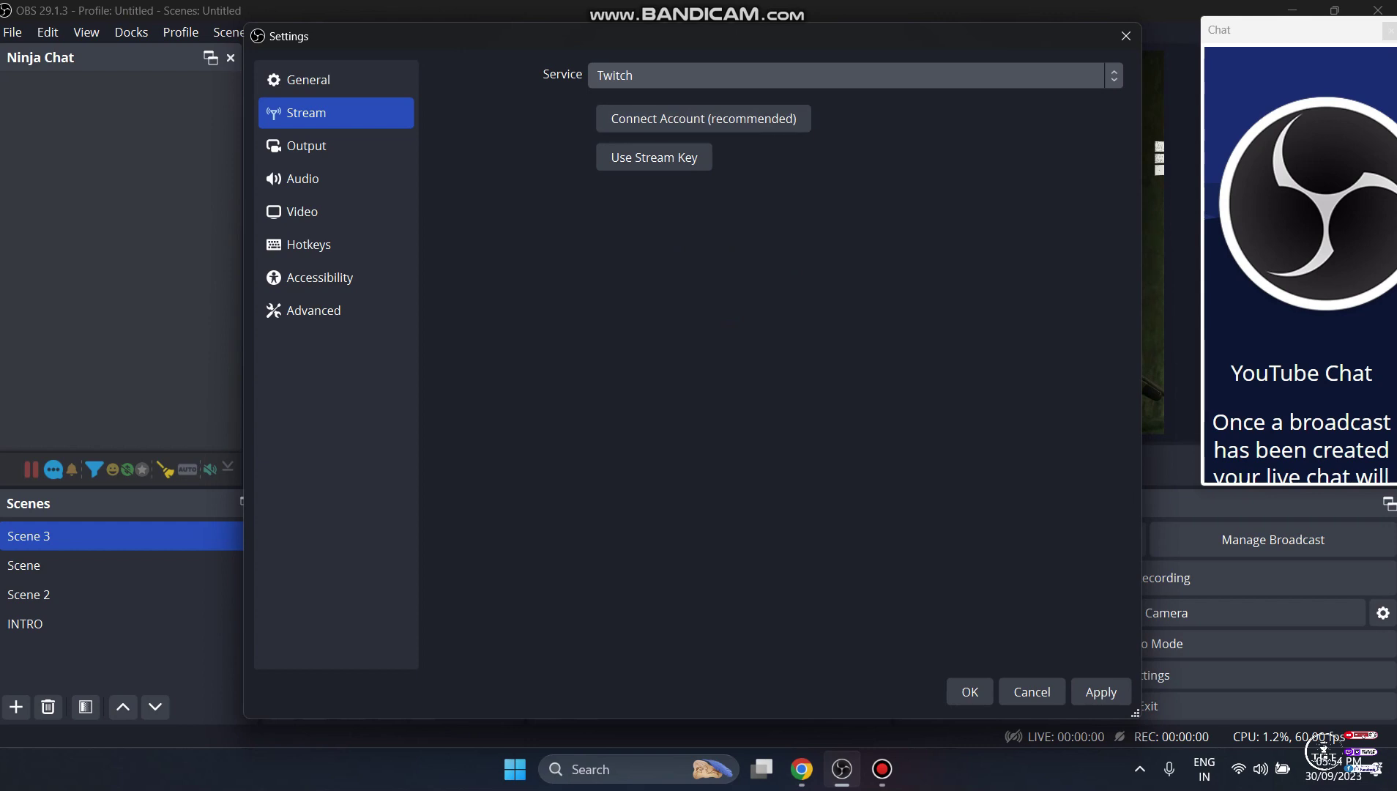
# Set the streaming service to YouTube - RTMPS and disconnect the linked YouTube account.
pyautogui.click(855, 75)
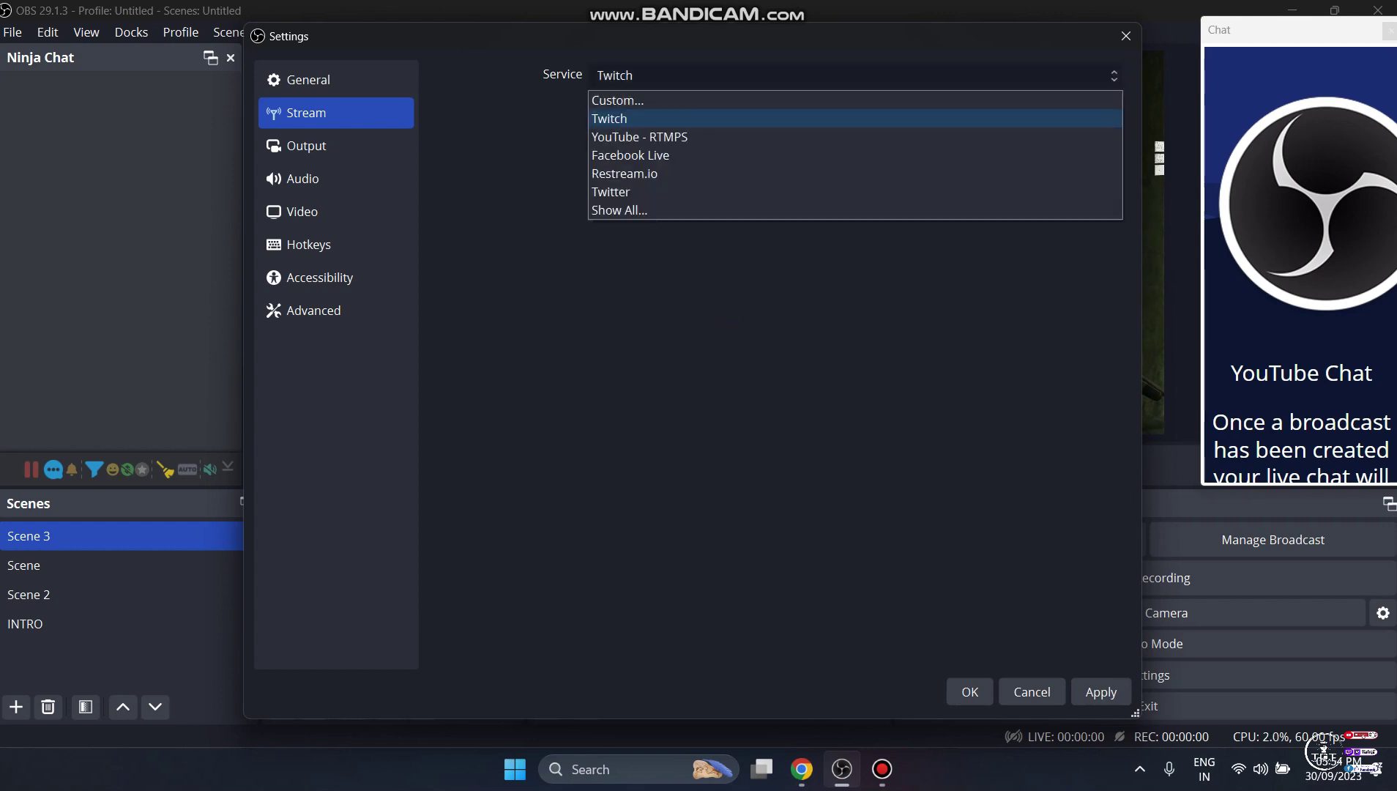
pyautogui.press('Down')
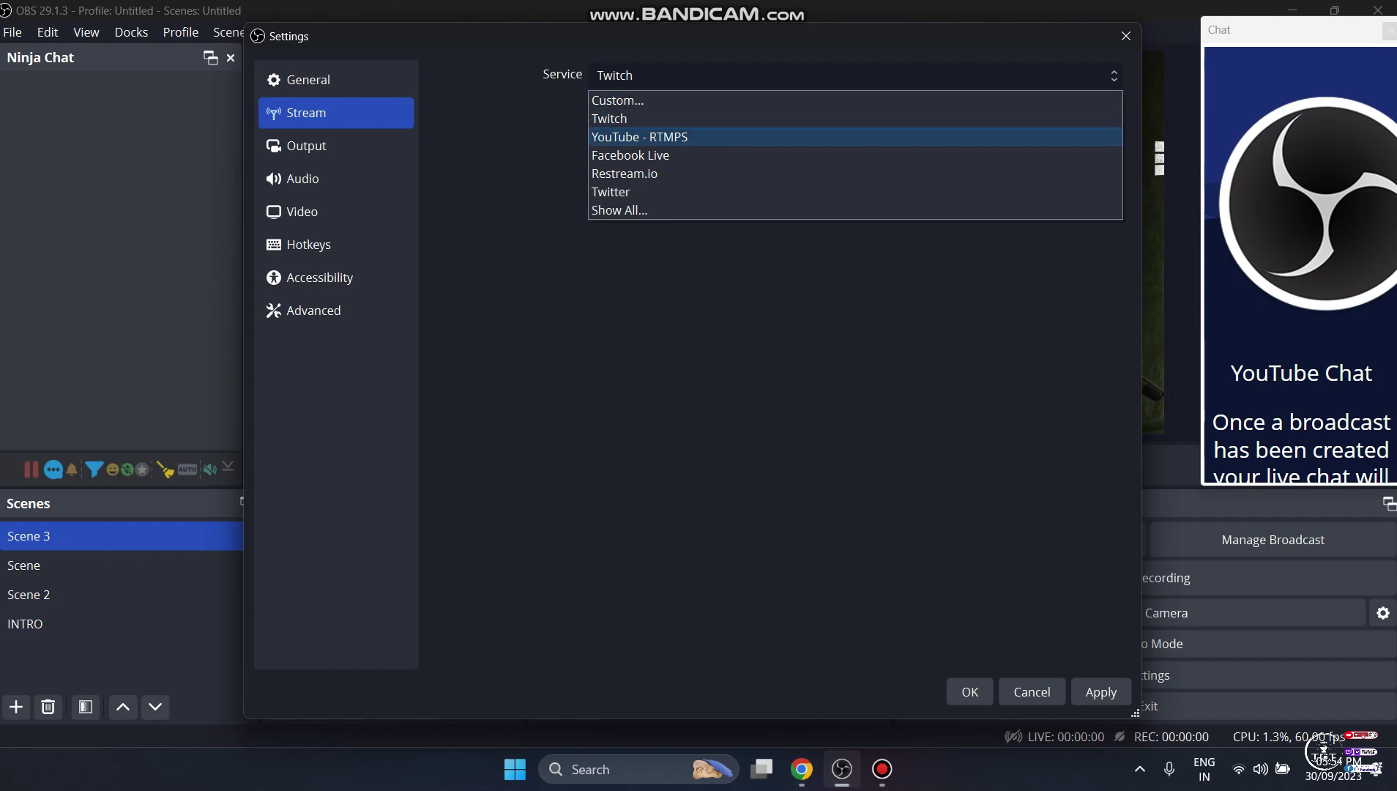
pyautogui.press('Return')
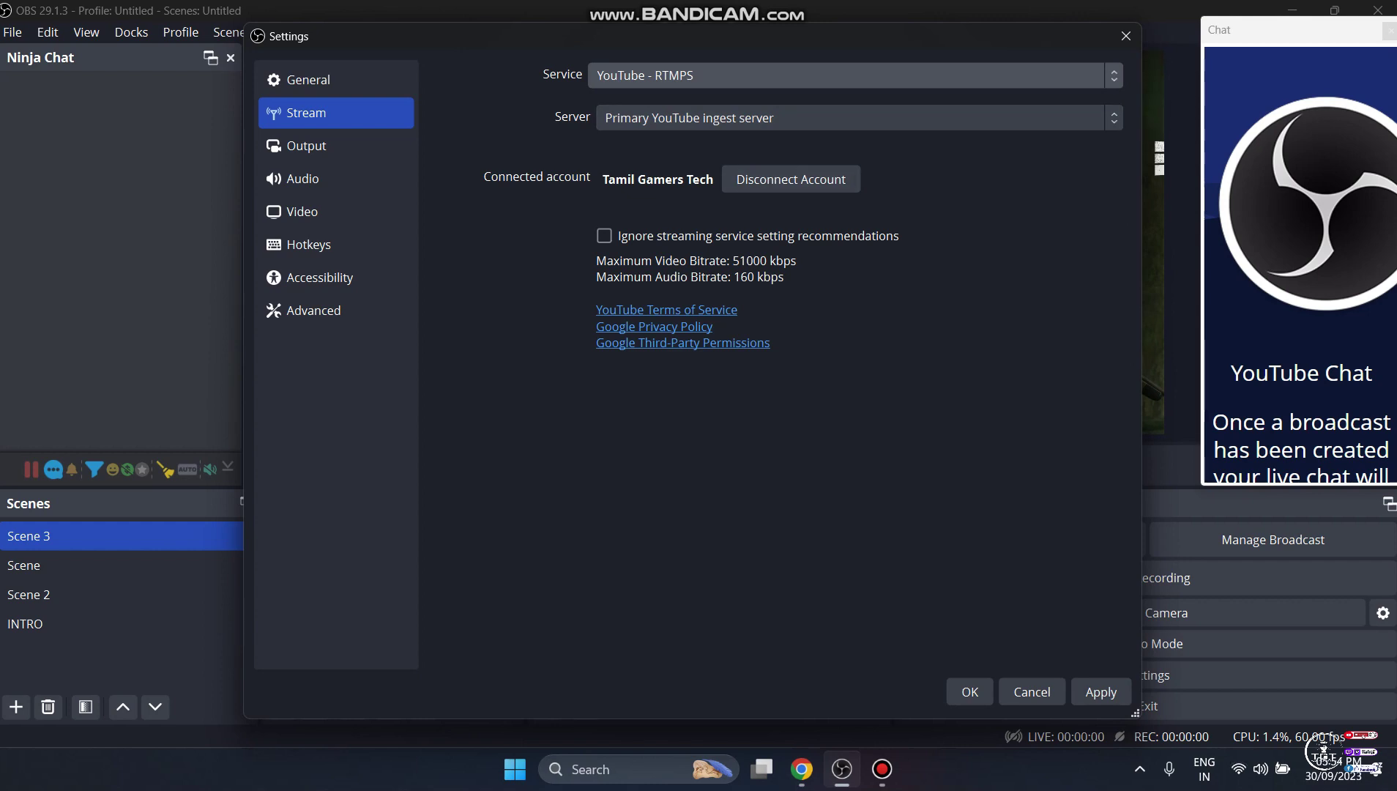
pyautogui.click(791, 179)
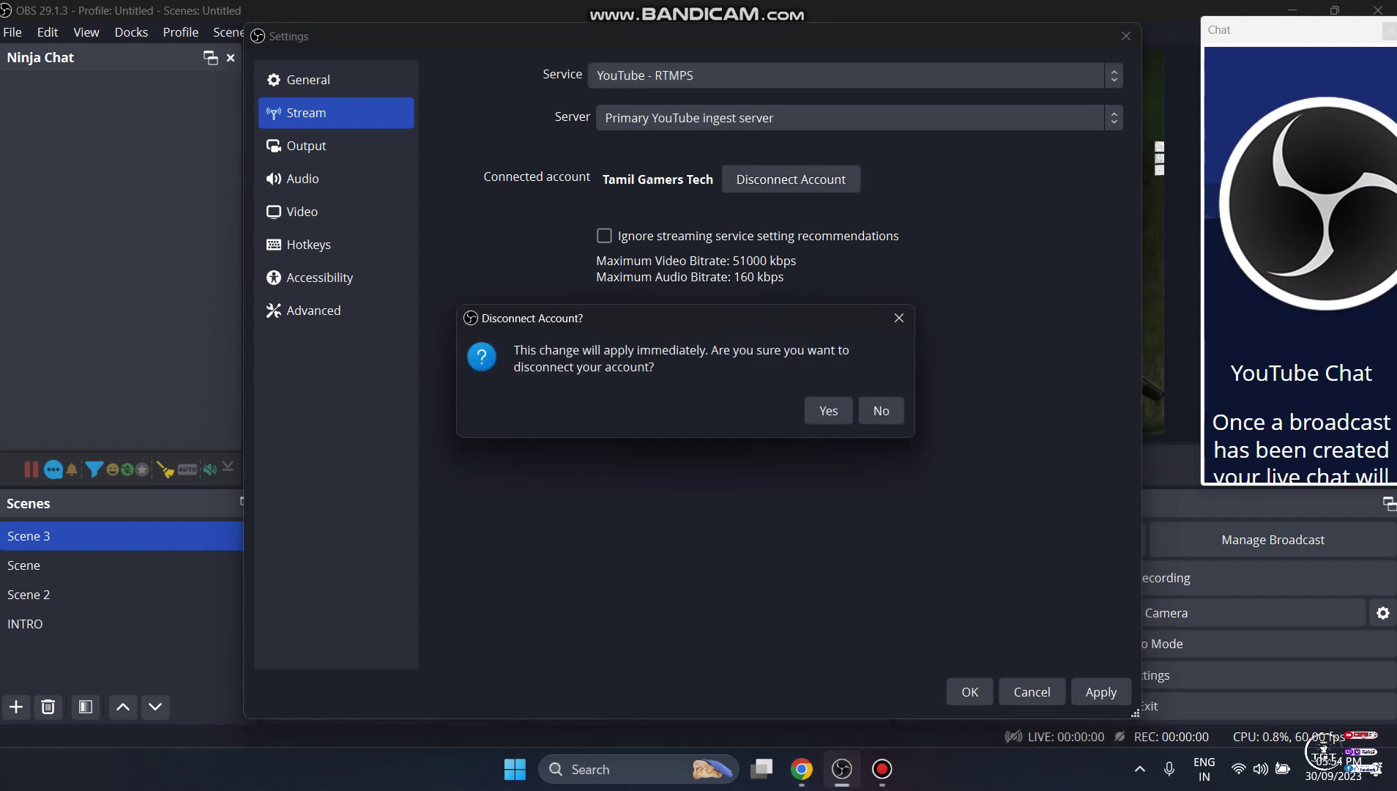
pyautogui.click(827, 408)
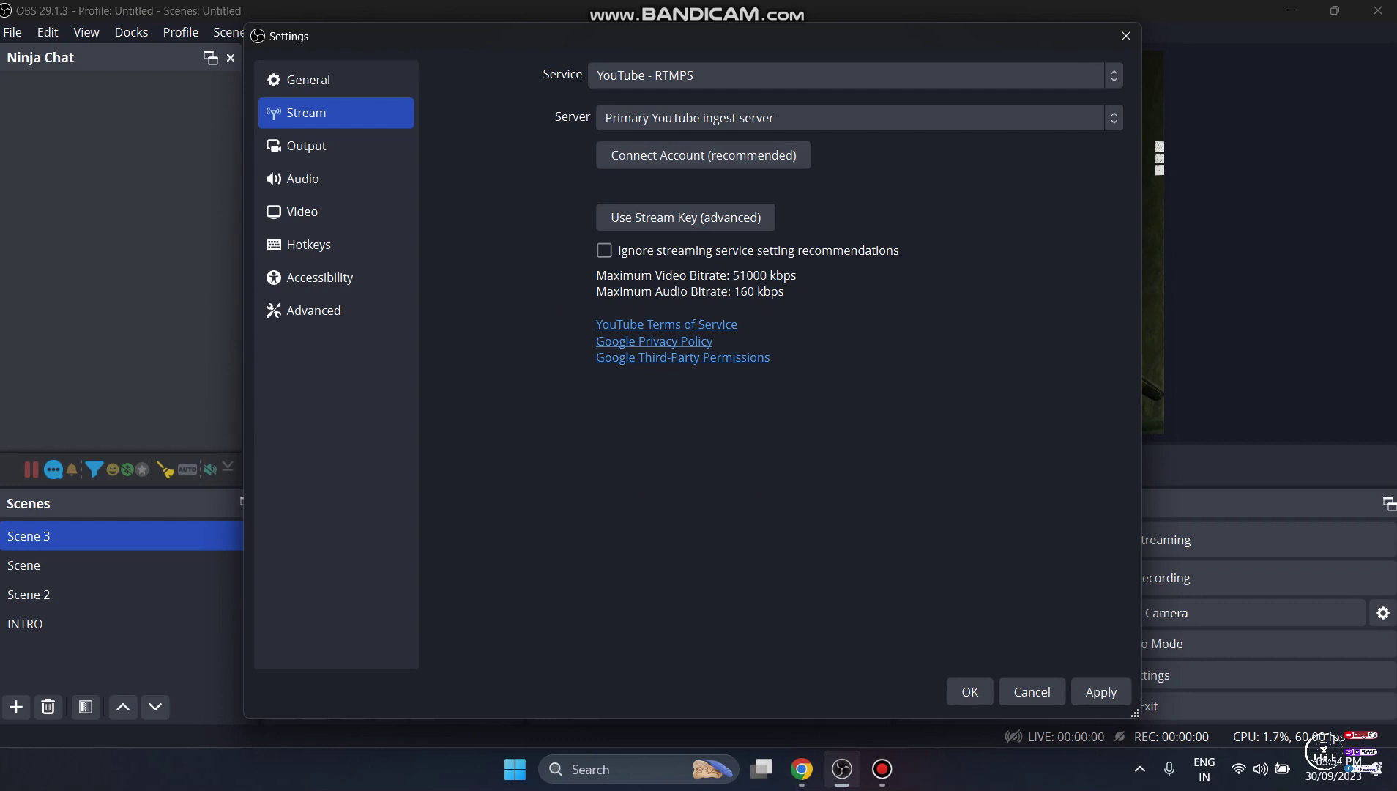
# Start connecting a YouTube account and choose the channel owner's Google account for the sign-in.
pyautogui.click(703, 155)
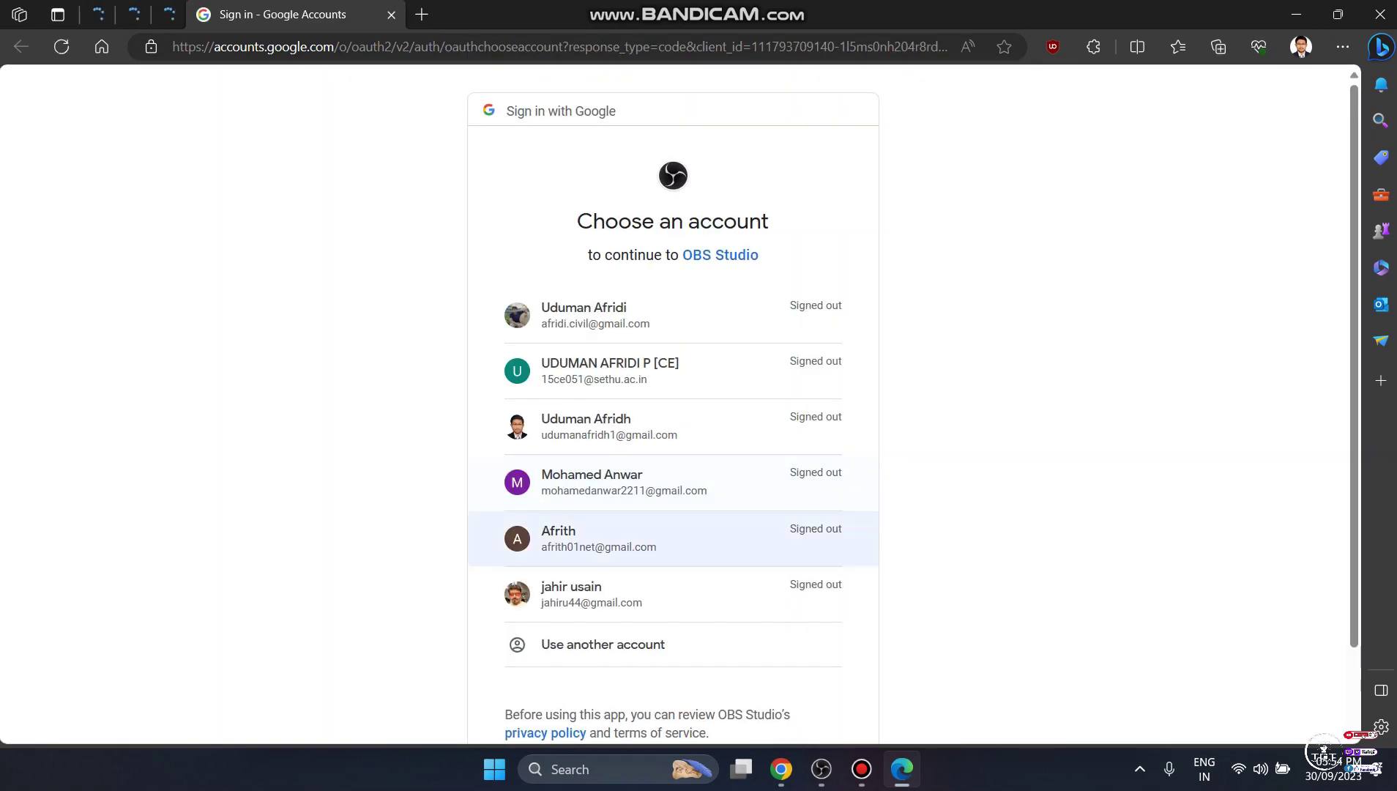
pyautogui.scroll(-2, 658, 520)
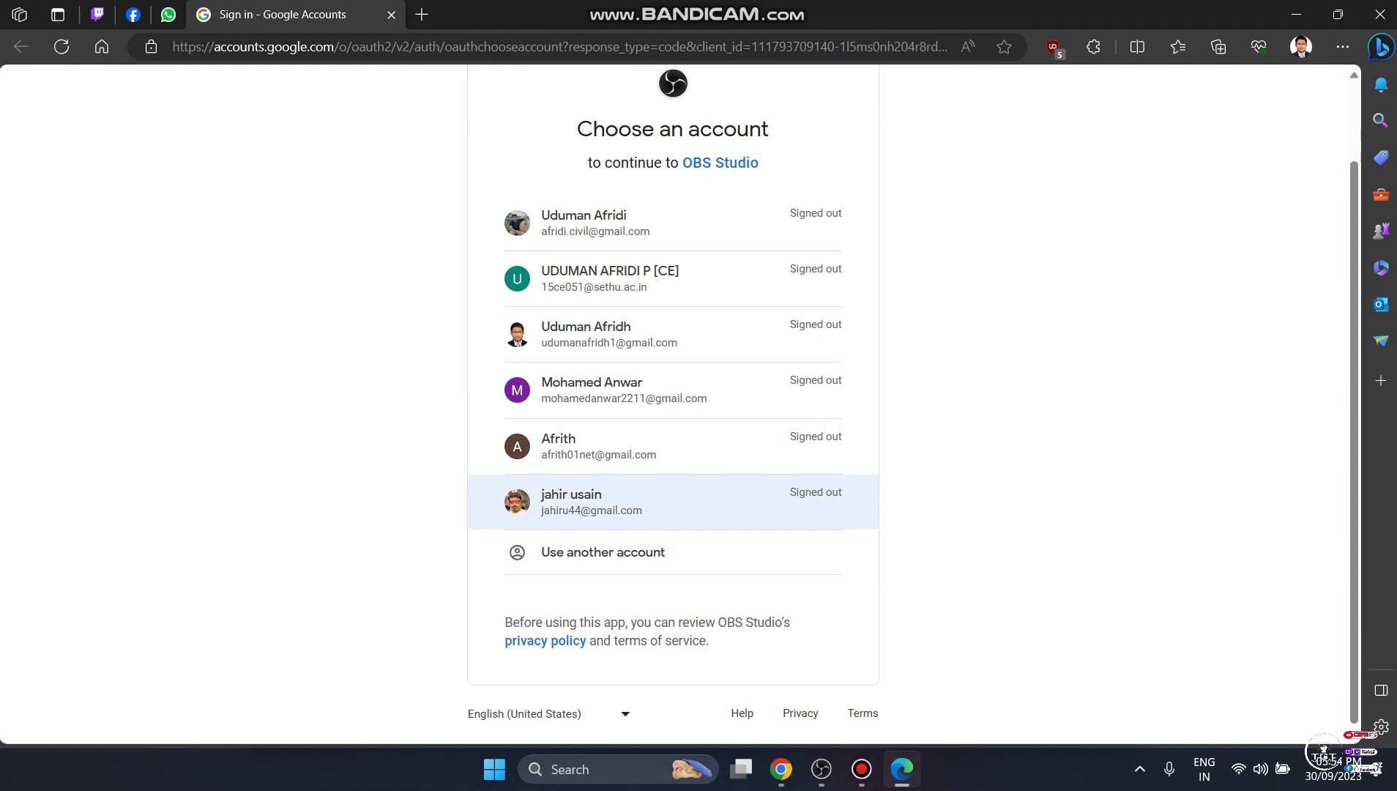
pyautogui.click(571, 502)
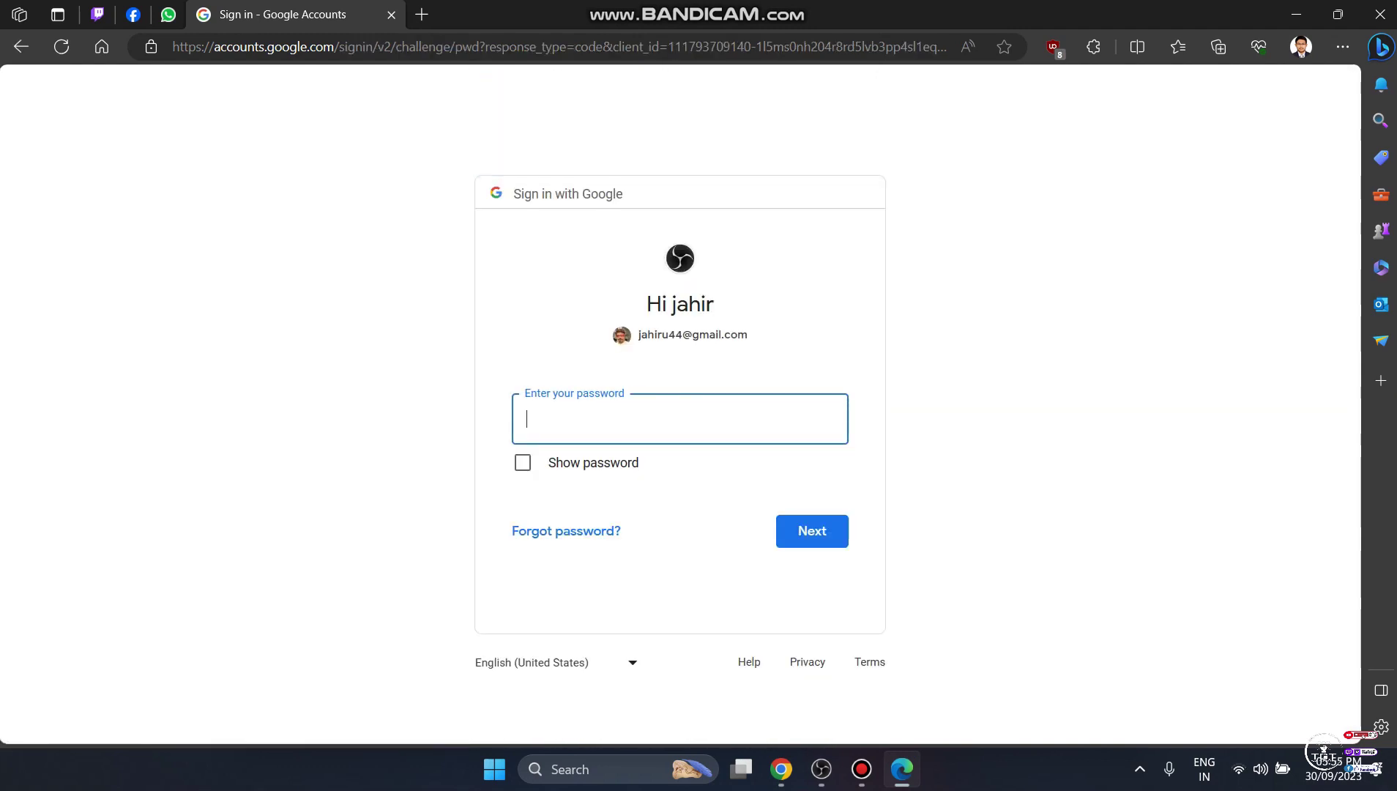
# Try to sign in to the chosen Google account with its account password.
pyautogui.write('•')
pyautogui.press('capslock')
pyautogui.press('BackSpace')
pyautogui.press('BackSpace')
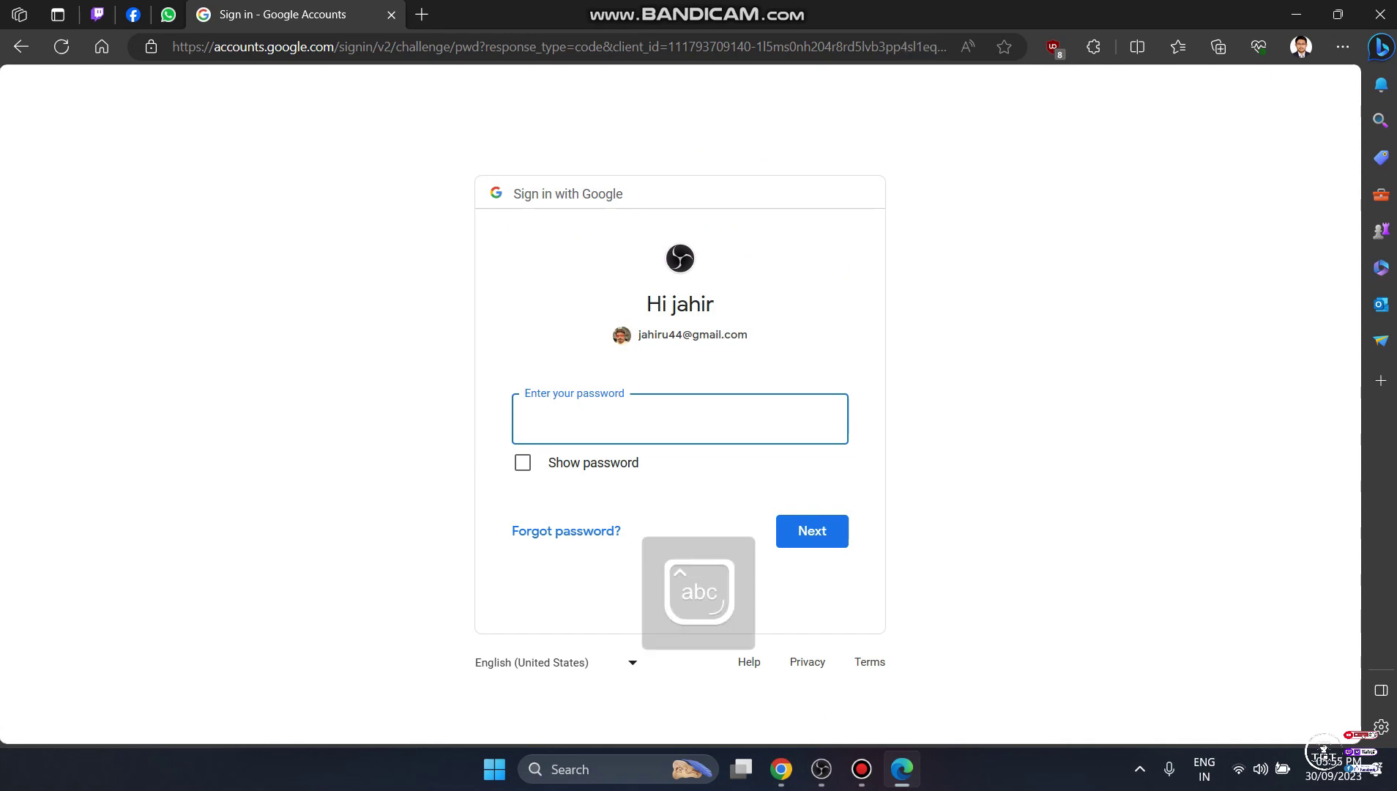
pyautogui.write('•••••')
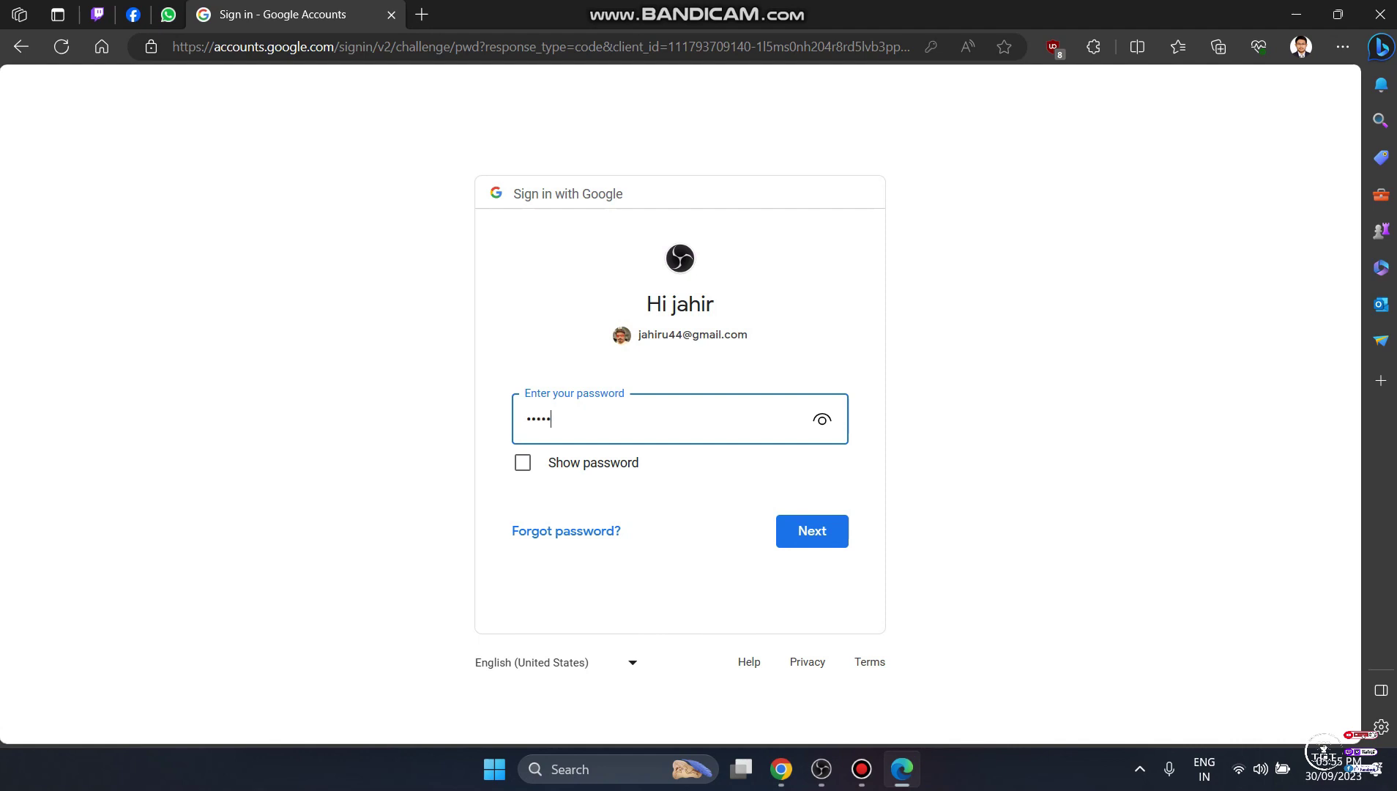
pyautogui.write('••••')
pyautogui.press('Return')
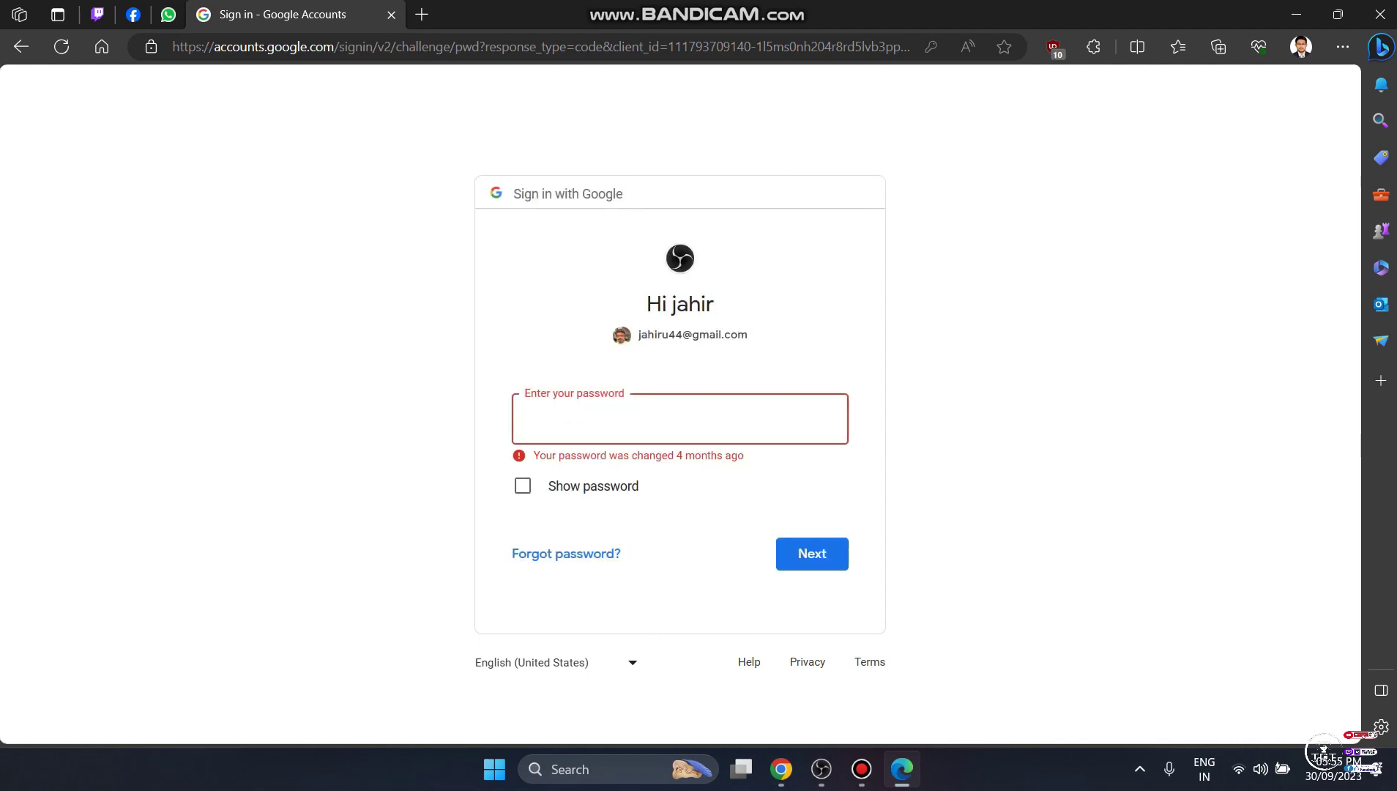
# Sign in with the Google account password and allow OBS Studio to manage the Tamil Gamers YouTube brand account.
pyautogui.write('••••••••••••')
pyautogui.press('Return')
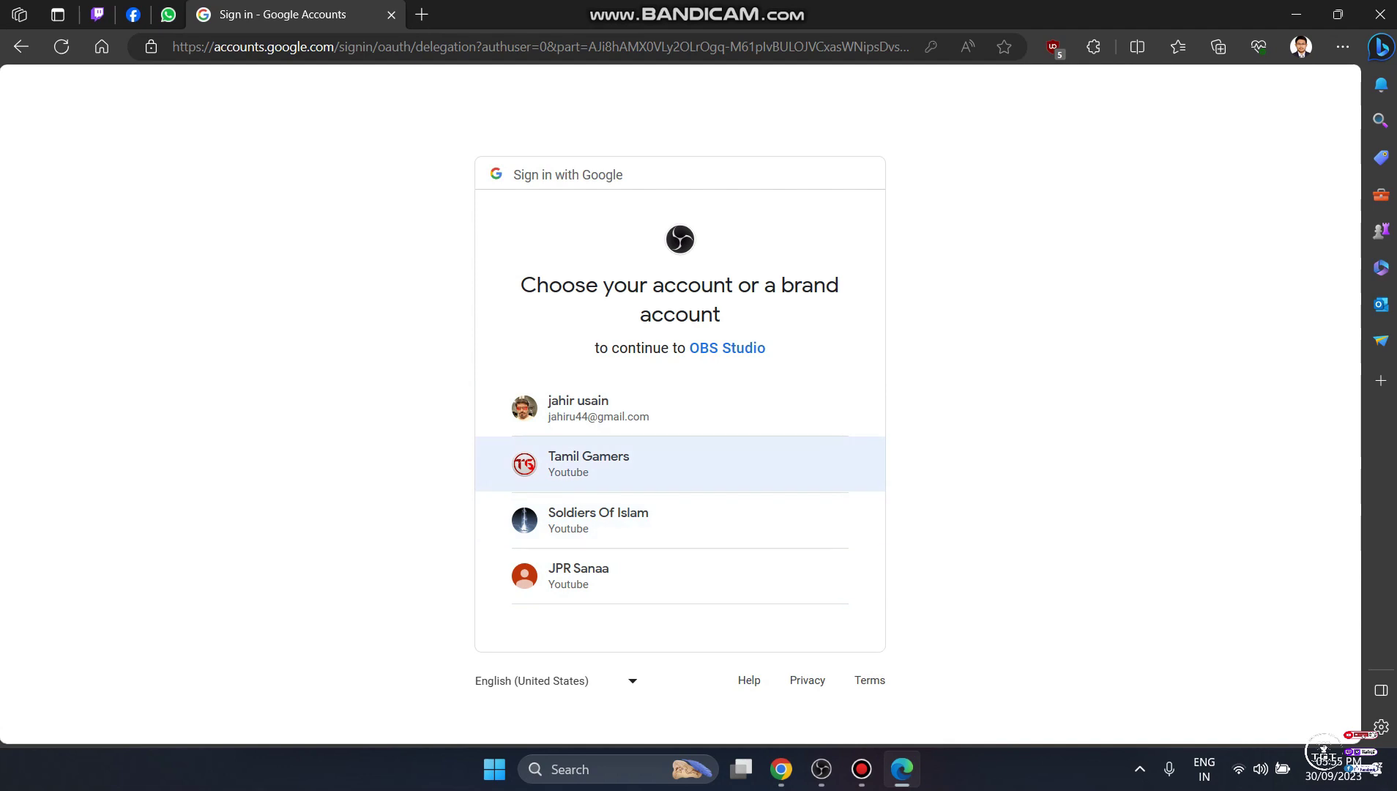
pyautogui.click(588, 463)
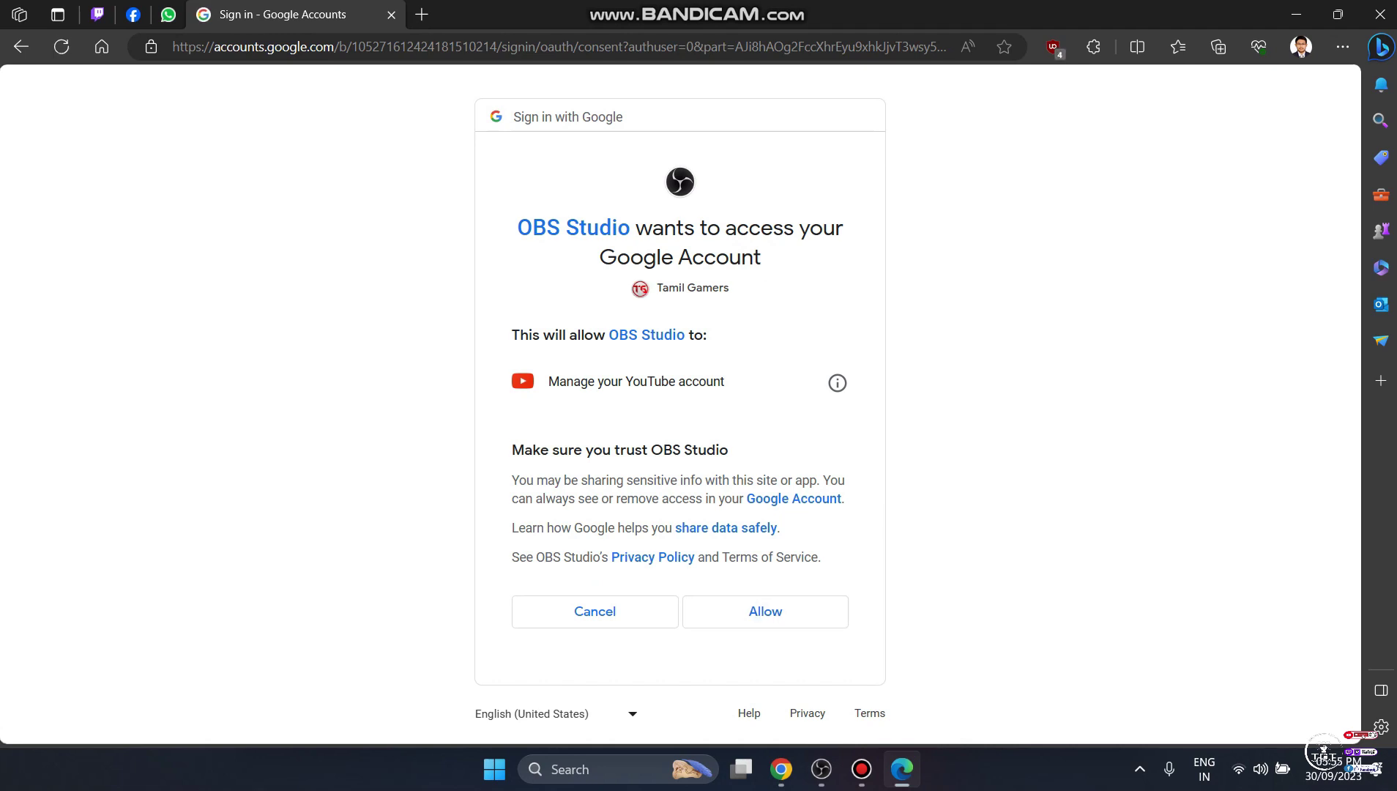
pyautogui.click(765, 611)
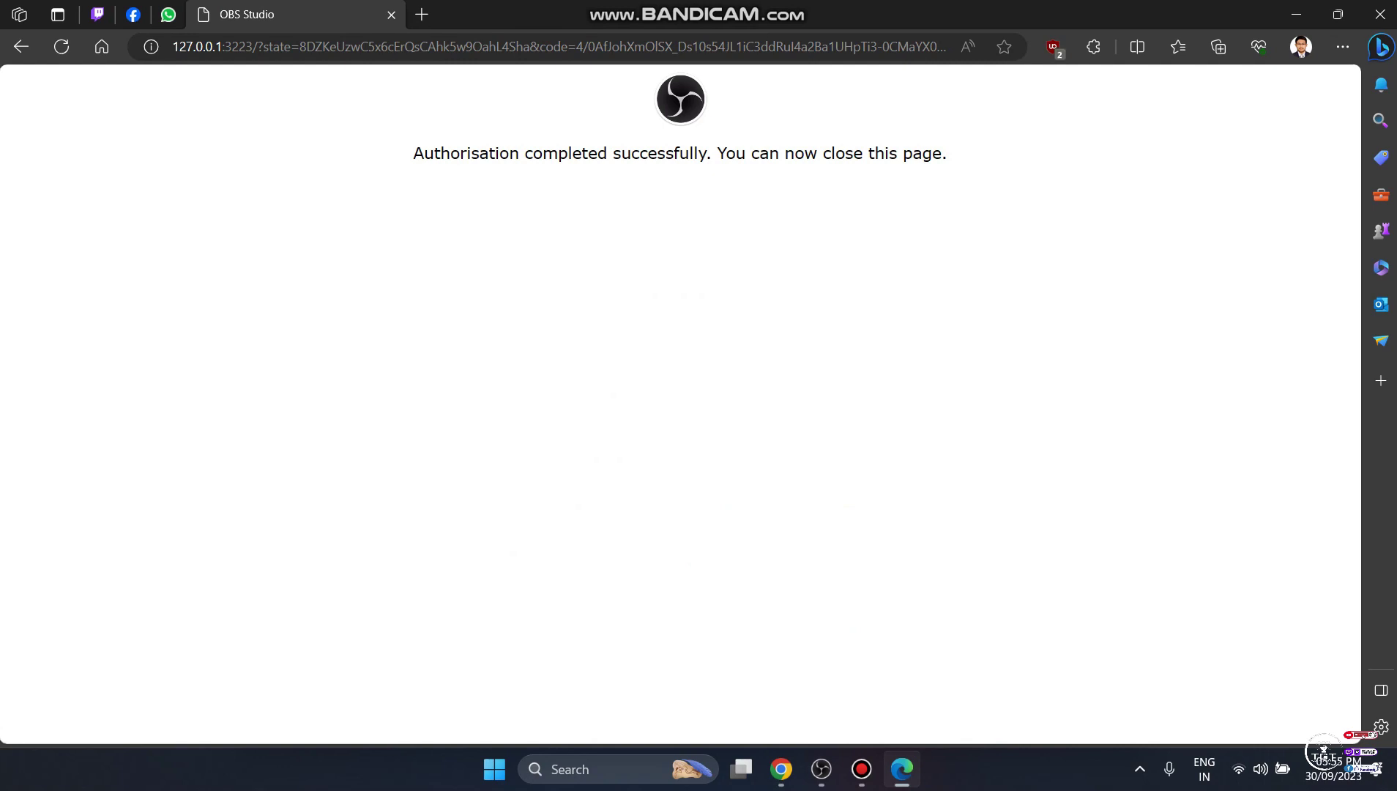
# Switch back to OBS Studio, move the floating Chat window clear of the settings, and save the YouTube stream settings.
pyautogui.click(821, 768)
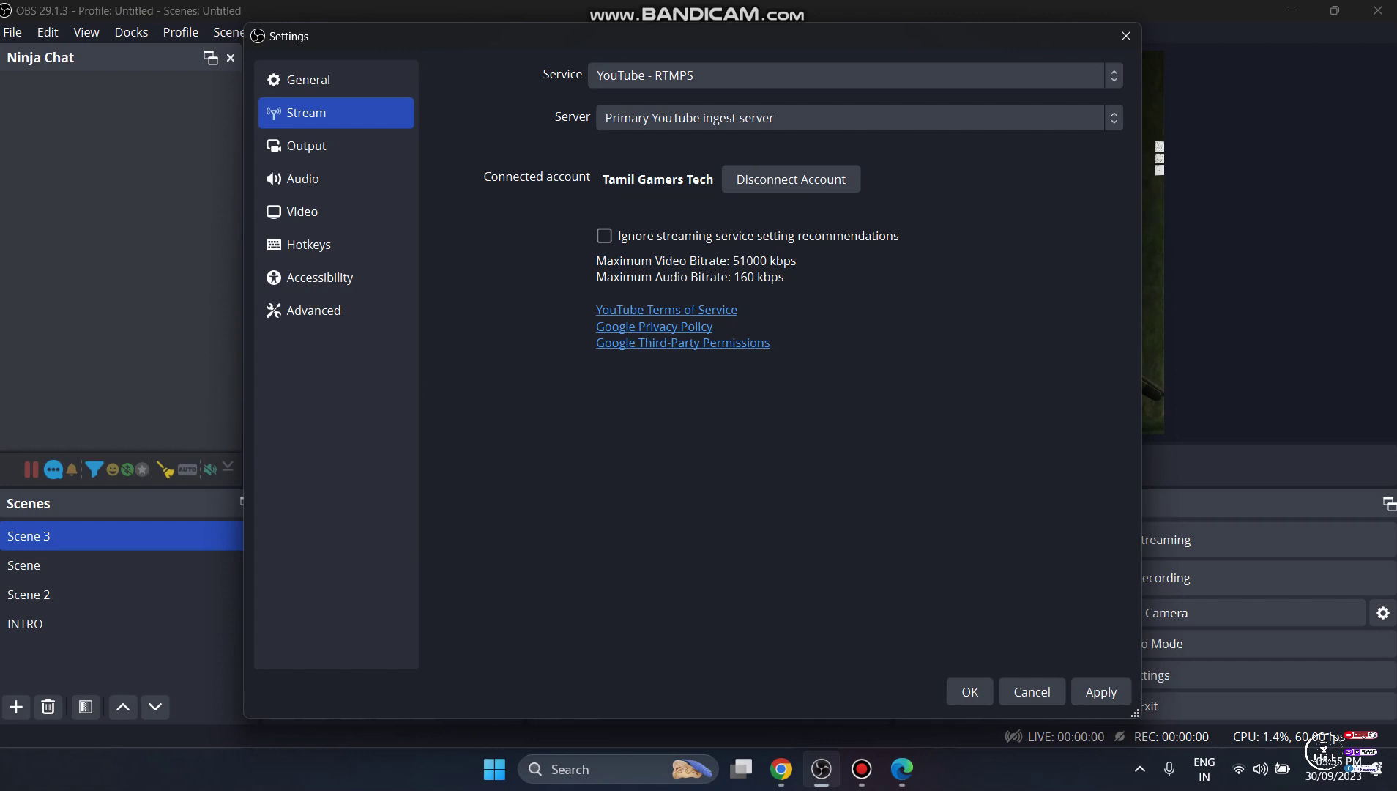
pyautogui.click(1101, 691)
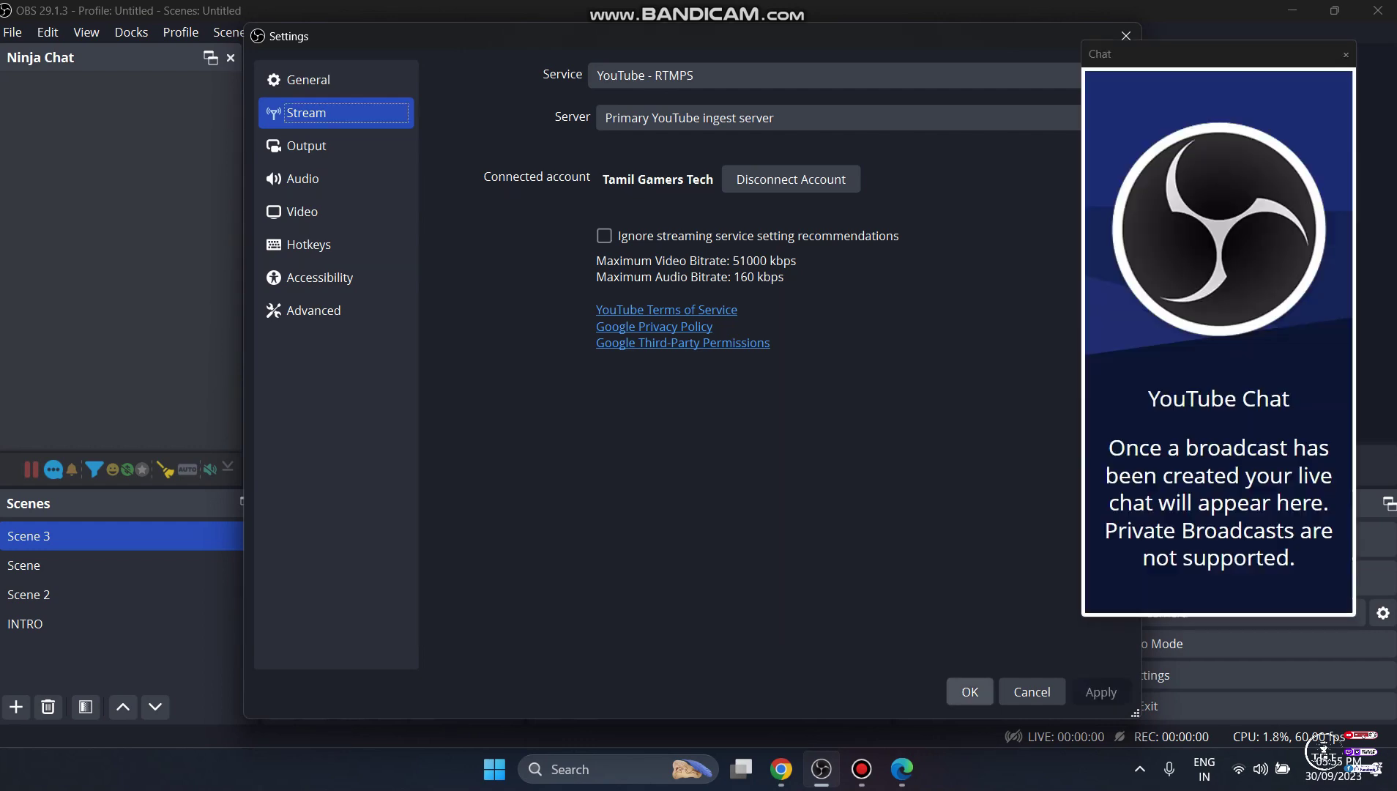
pyautogui.moveTo(1216, 53); pyautogui.dragTo(1286, 39)
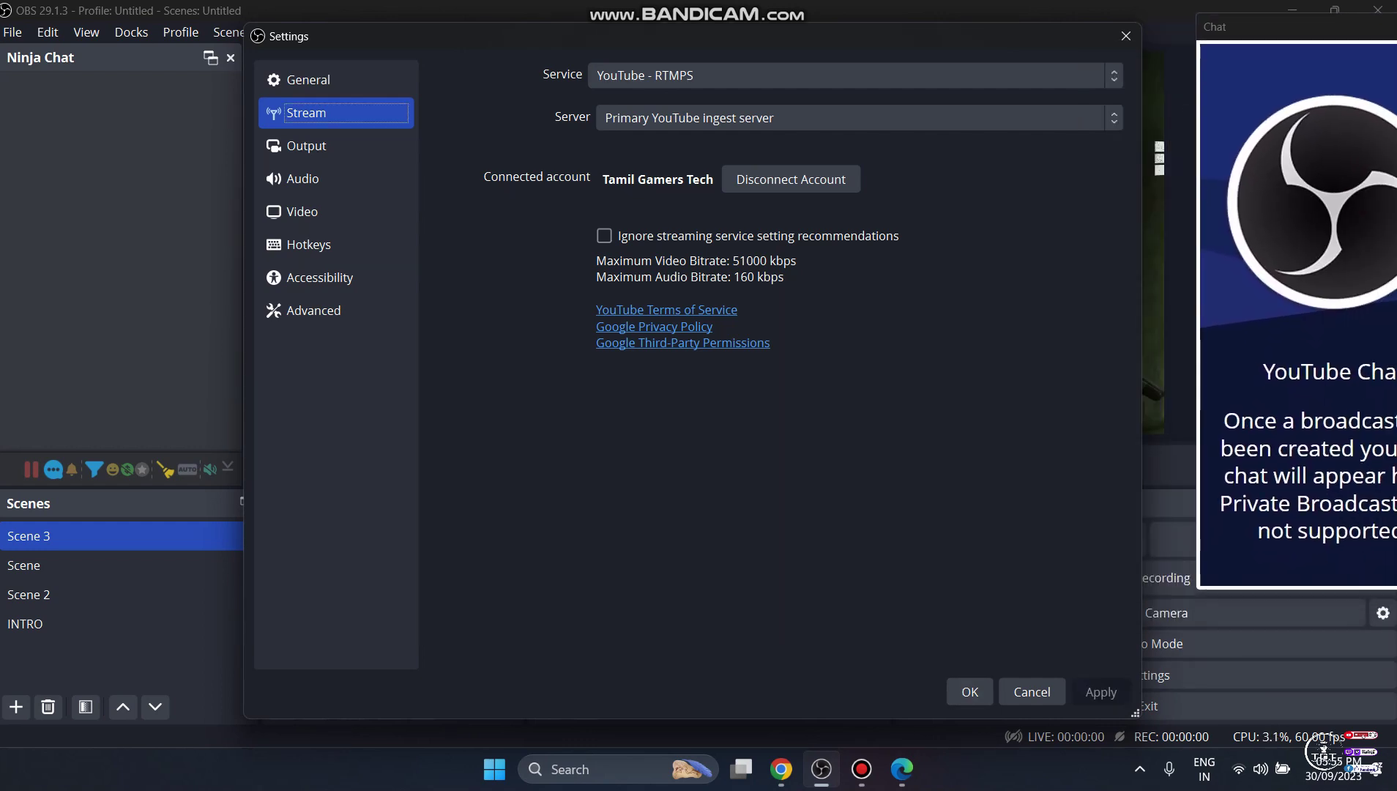
pyautogui.click(970, 692)
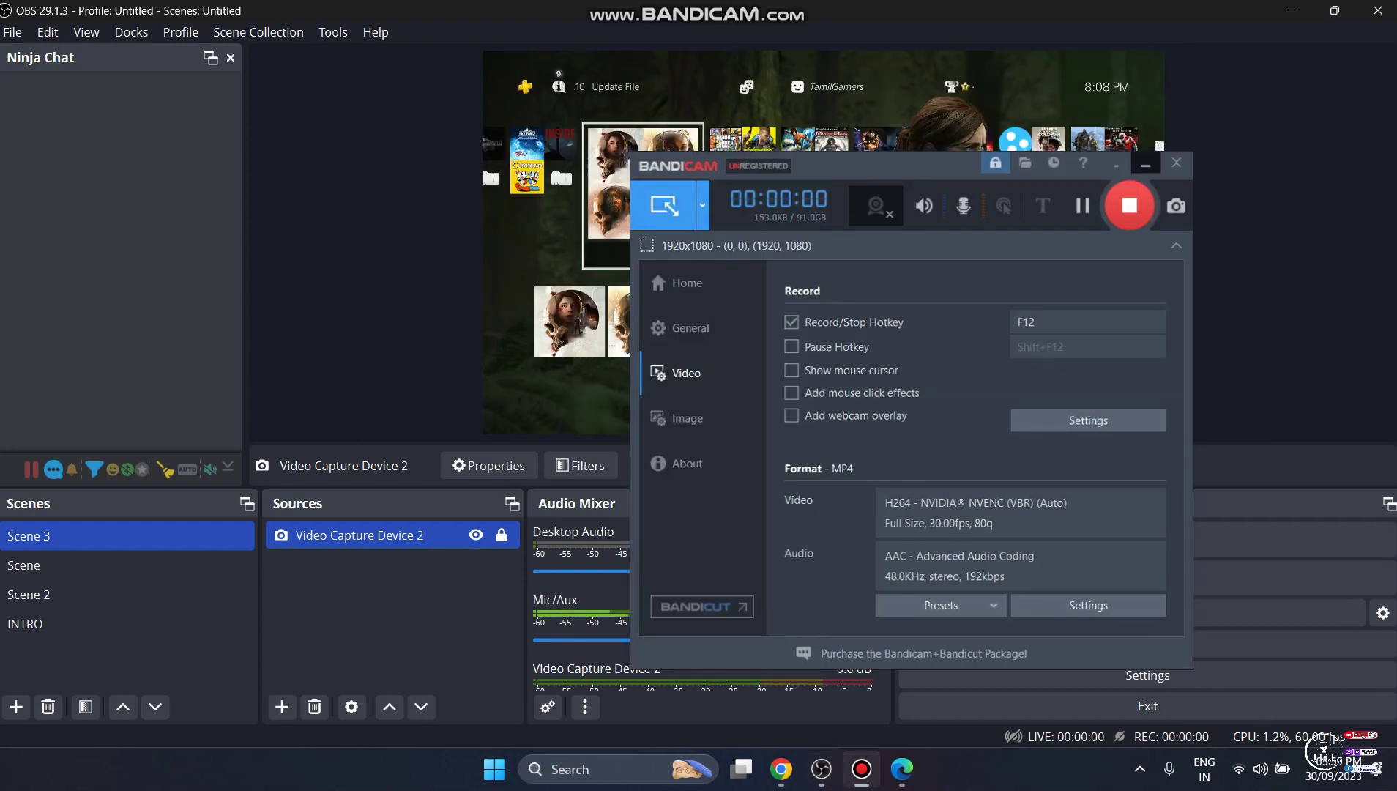
# Close the Edge window showing YouTube Studio live streaming, and close the same page's tab in Chrome.
pyautogui.moveTo(901, 768)
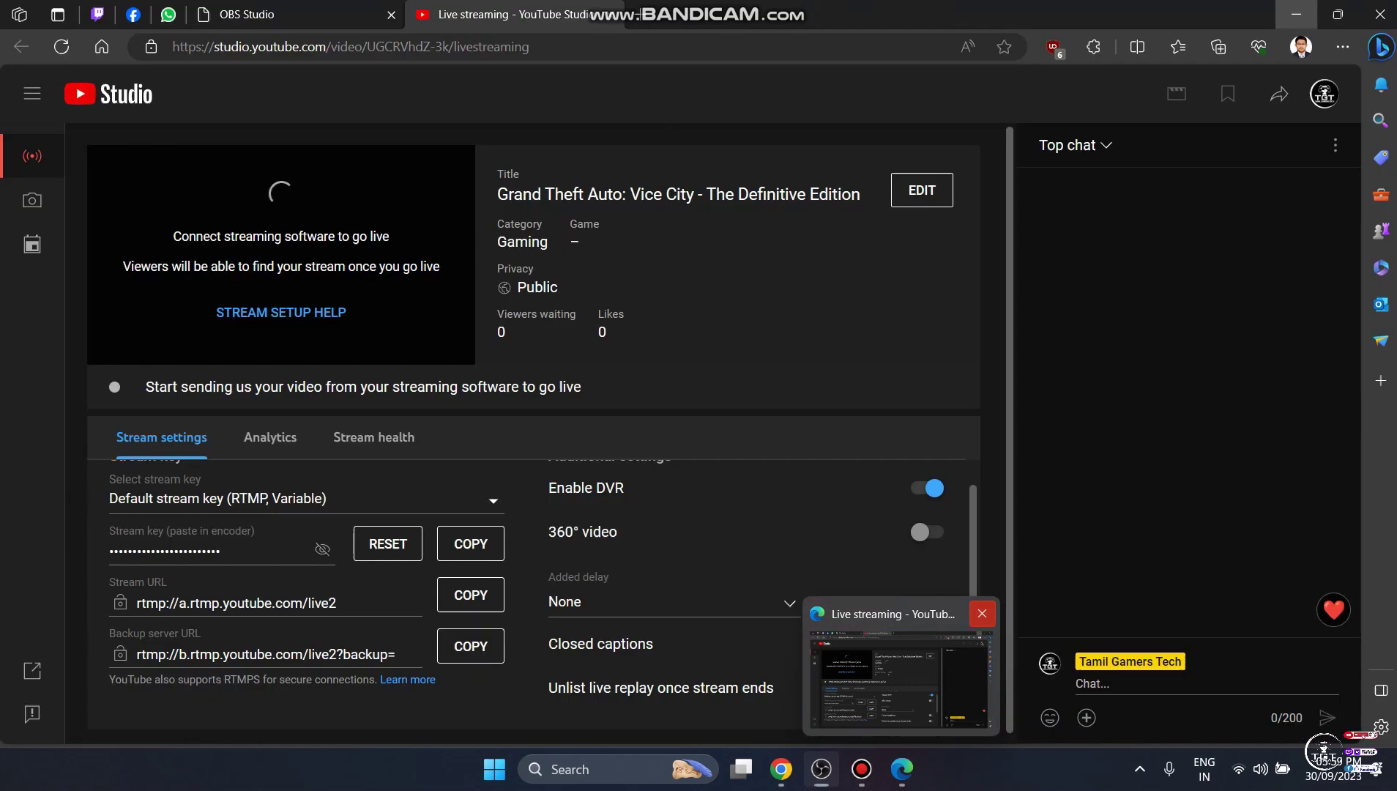
pyautogui.click(981, 613)
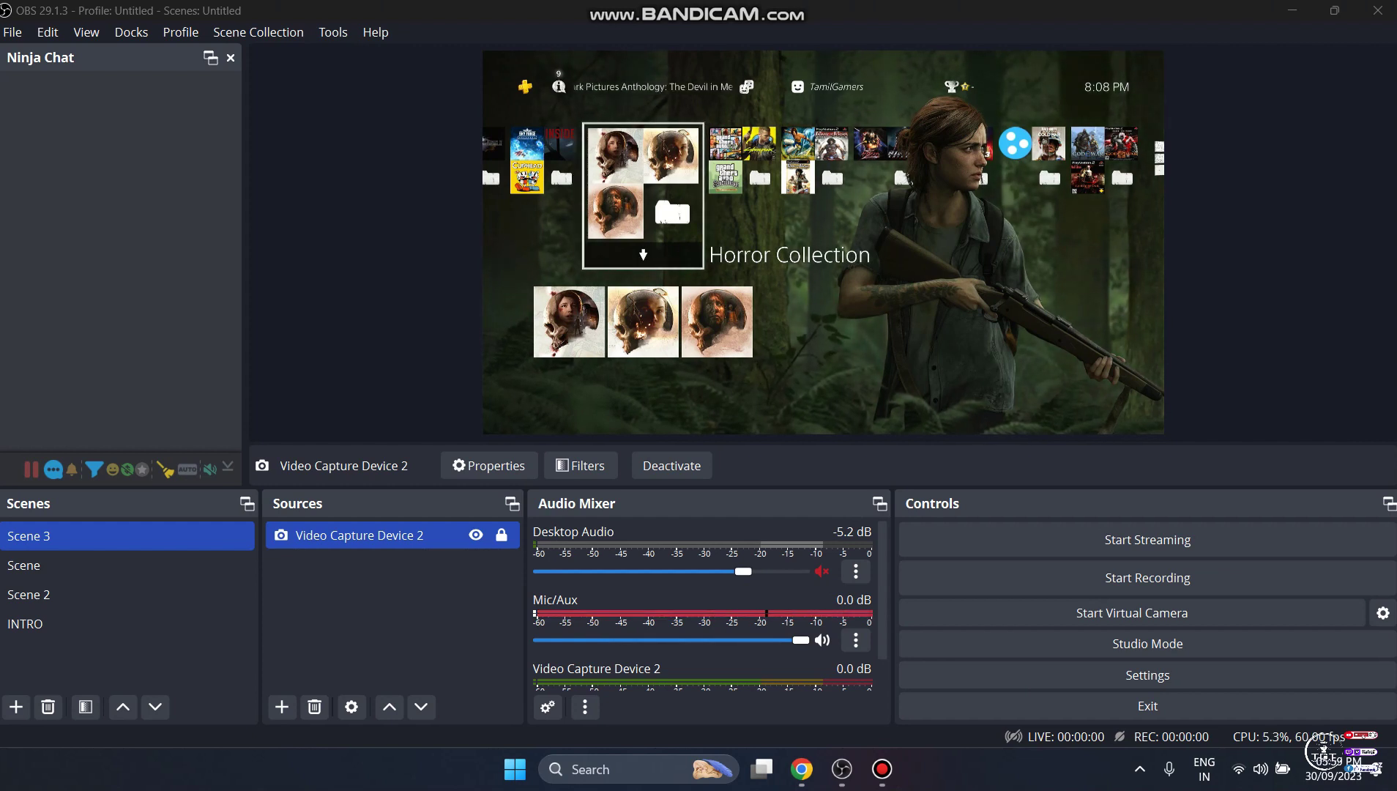
pyautogui.moveTo(801, 769)
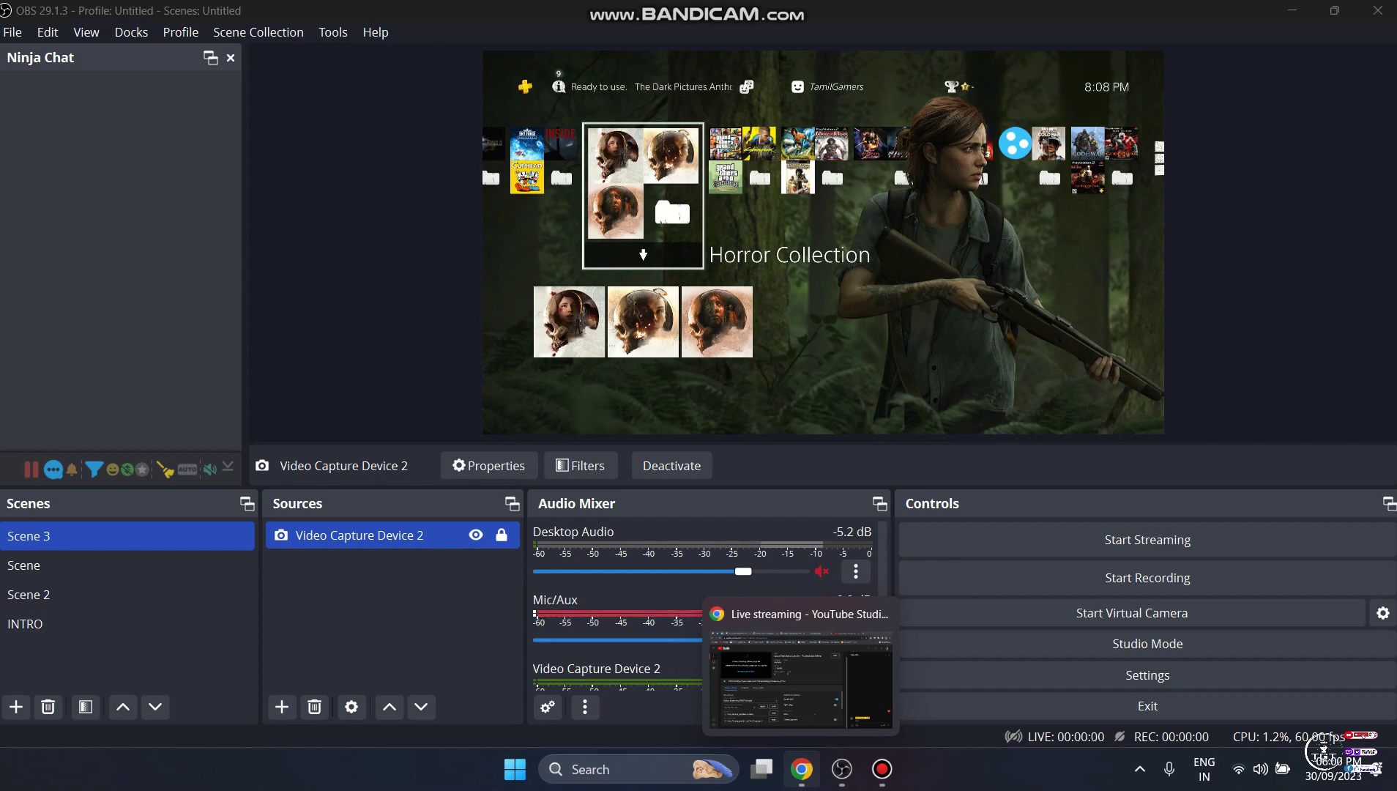
pyautogui.click(802, 769)
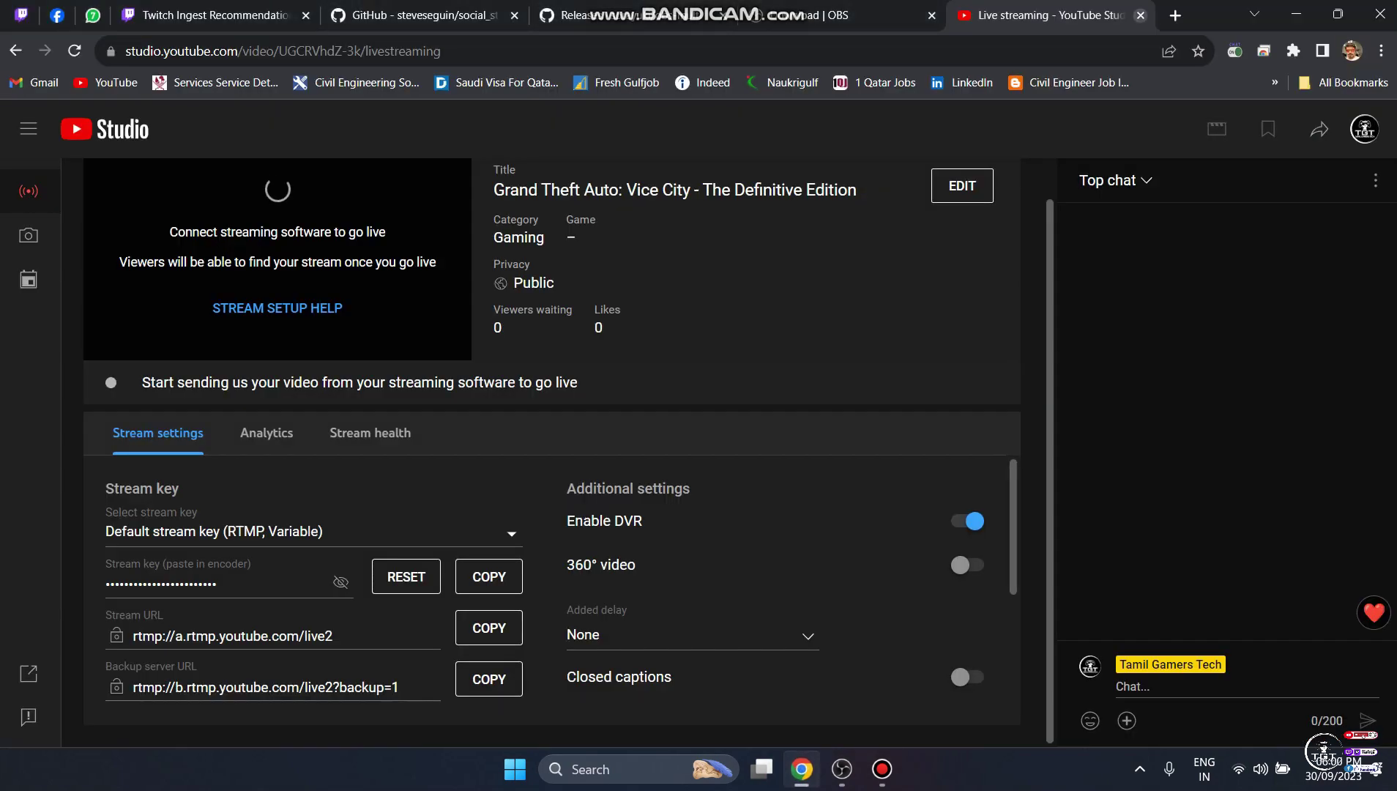
pyautogui.click(1140, 16)
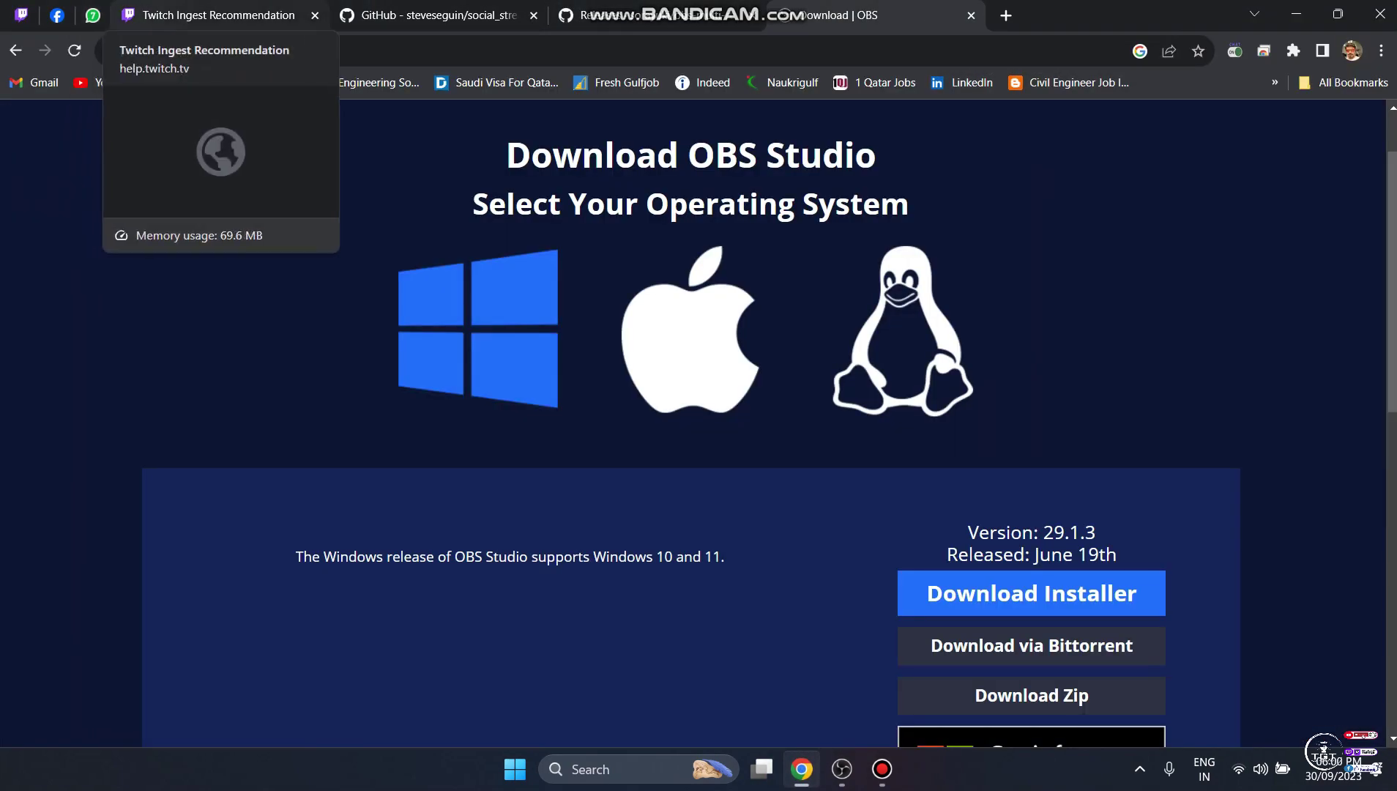
# Examine the obs-multi-rtmp release assets on GitHub and the OBS Studio download page.
pyautogui.click(637, 15)
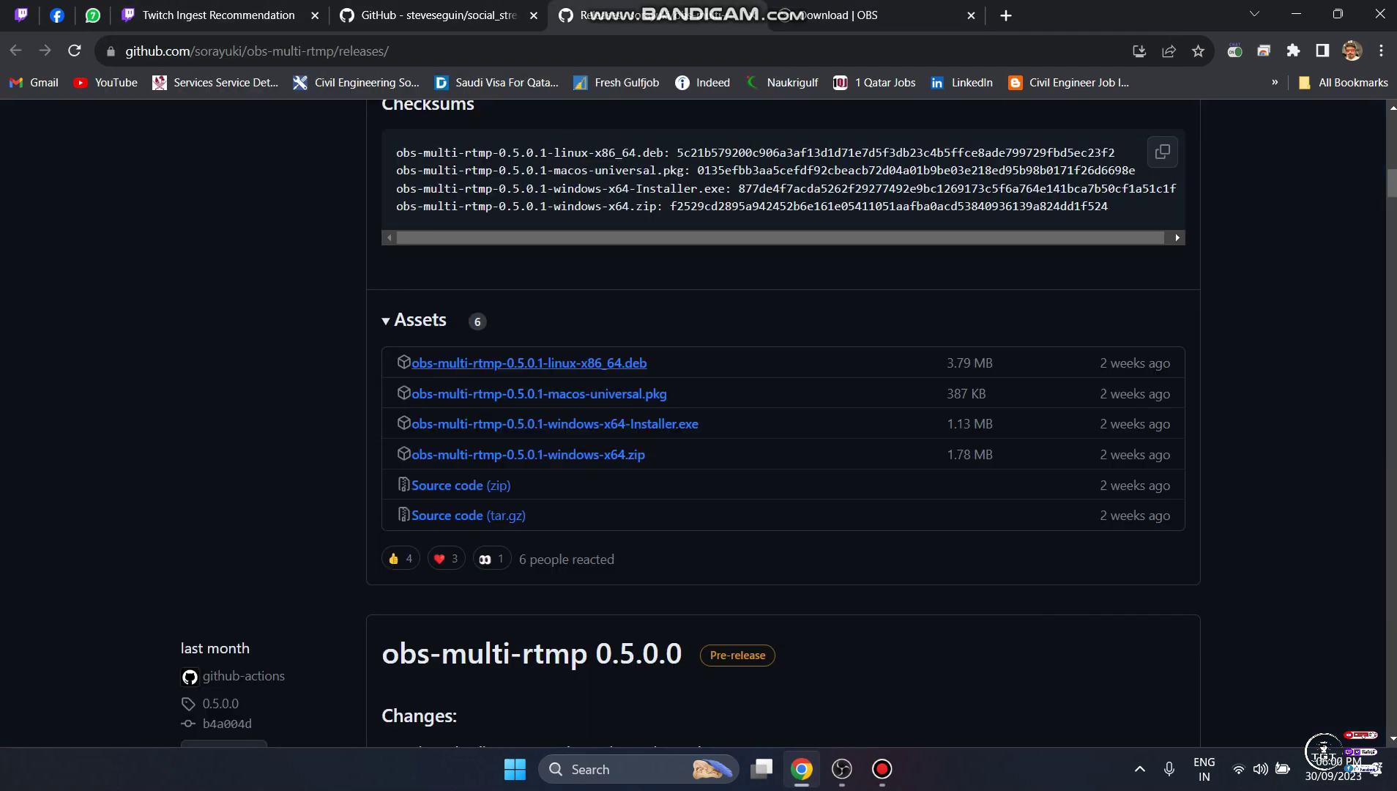
pyautogui.scroll(1, 557, 425)
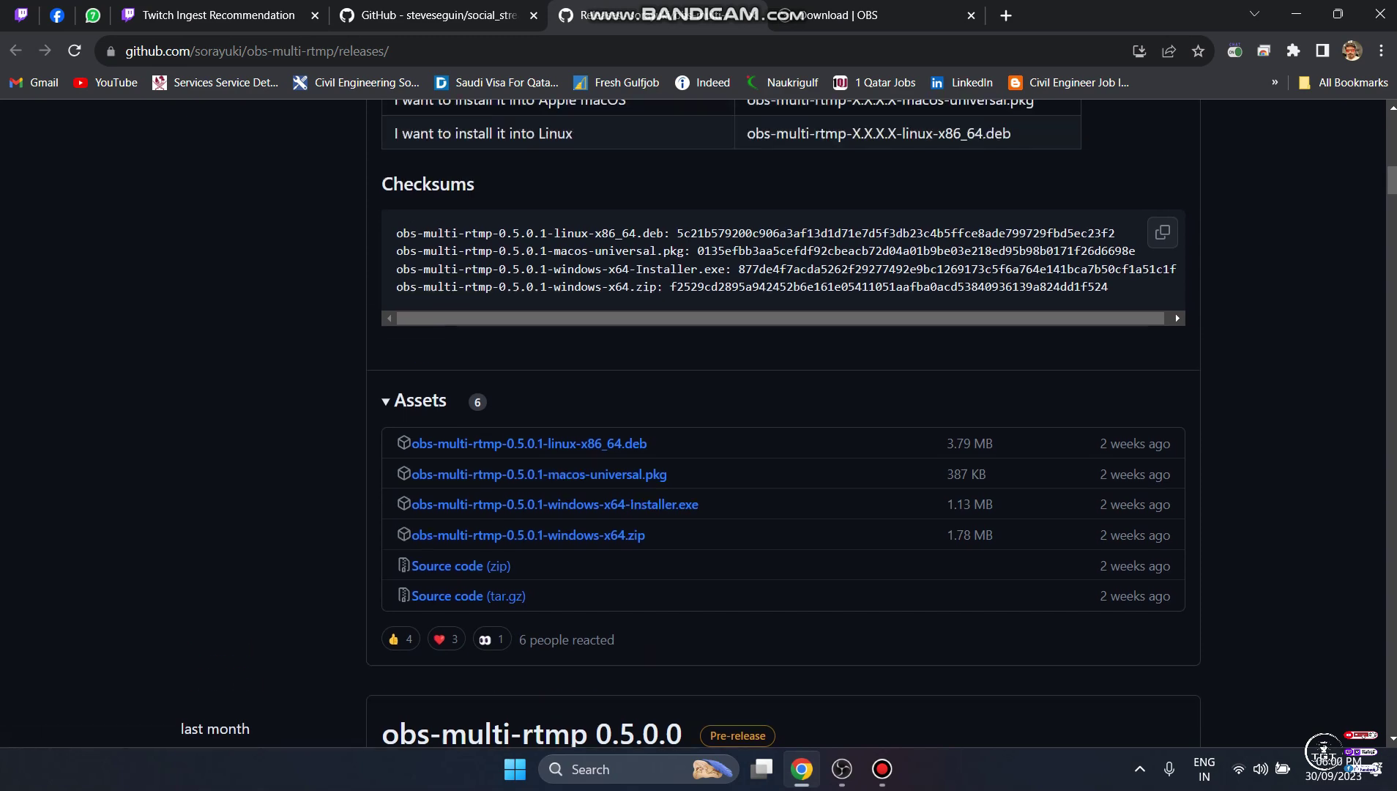
pyautogui.click(513, 50)
pyautogui.click(889, 15)
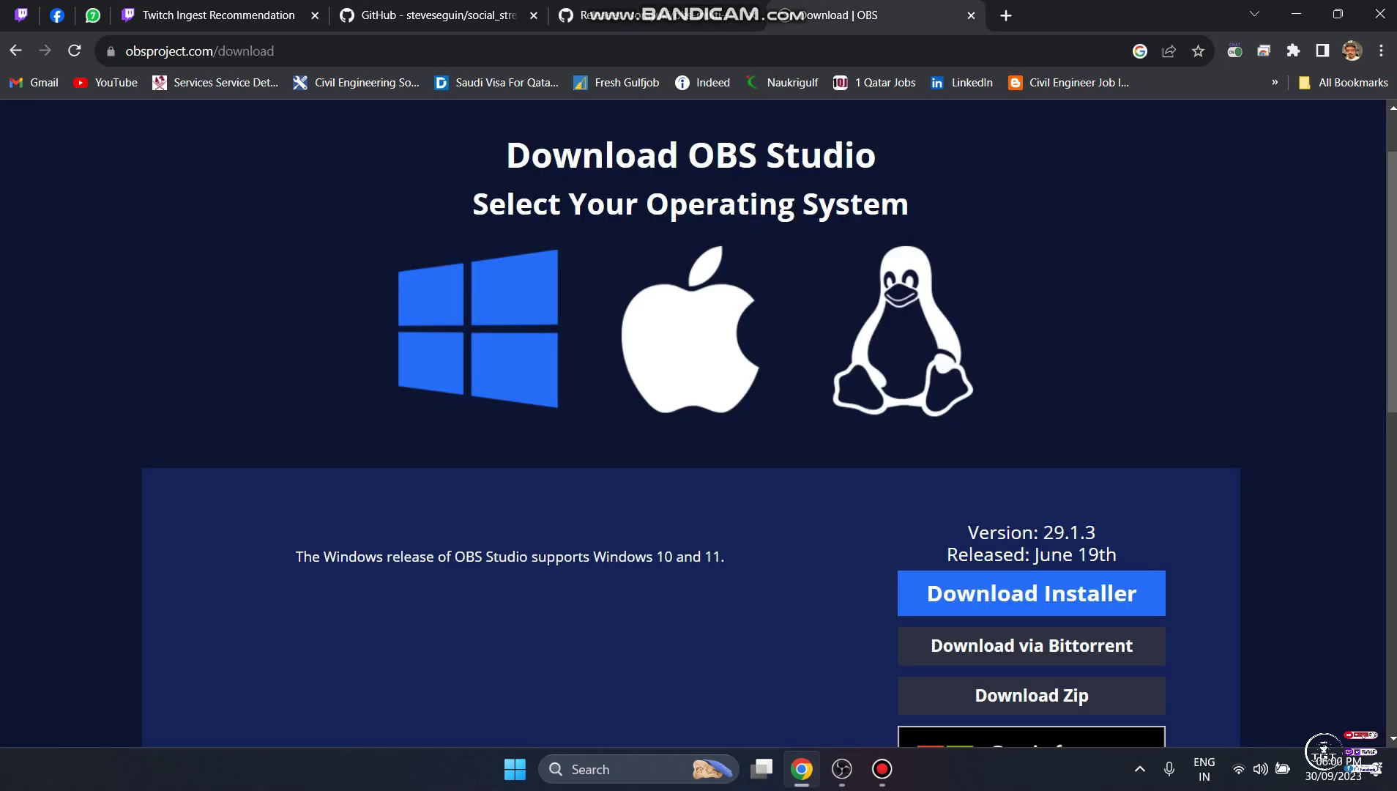
# Download obs-multi-rtmp-0.5.0.1-windows-x64-Installer.exe from the GitHub releases page and minimize the Chrome and OBS Studio windows.
pyautogui.hotkey('ctrl', 'shift', 'Tab')
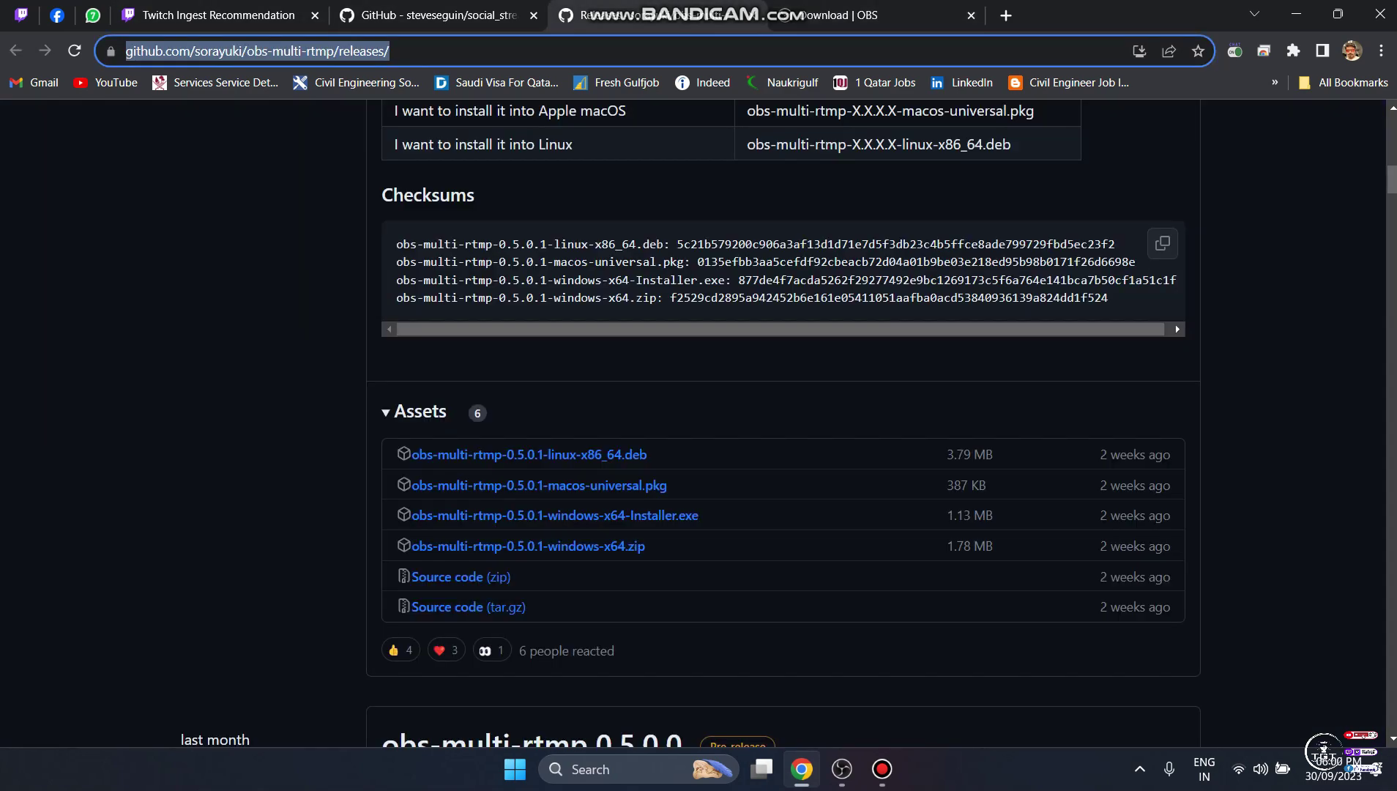
pyautogui.scroll(-1, 691, 423)
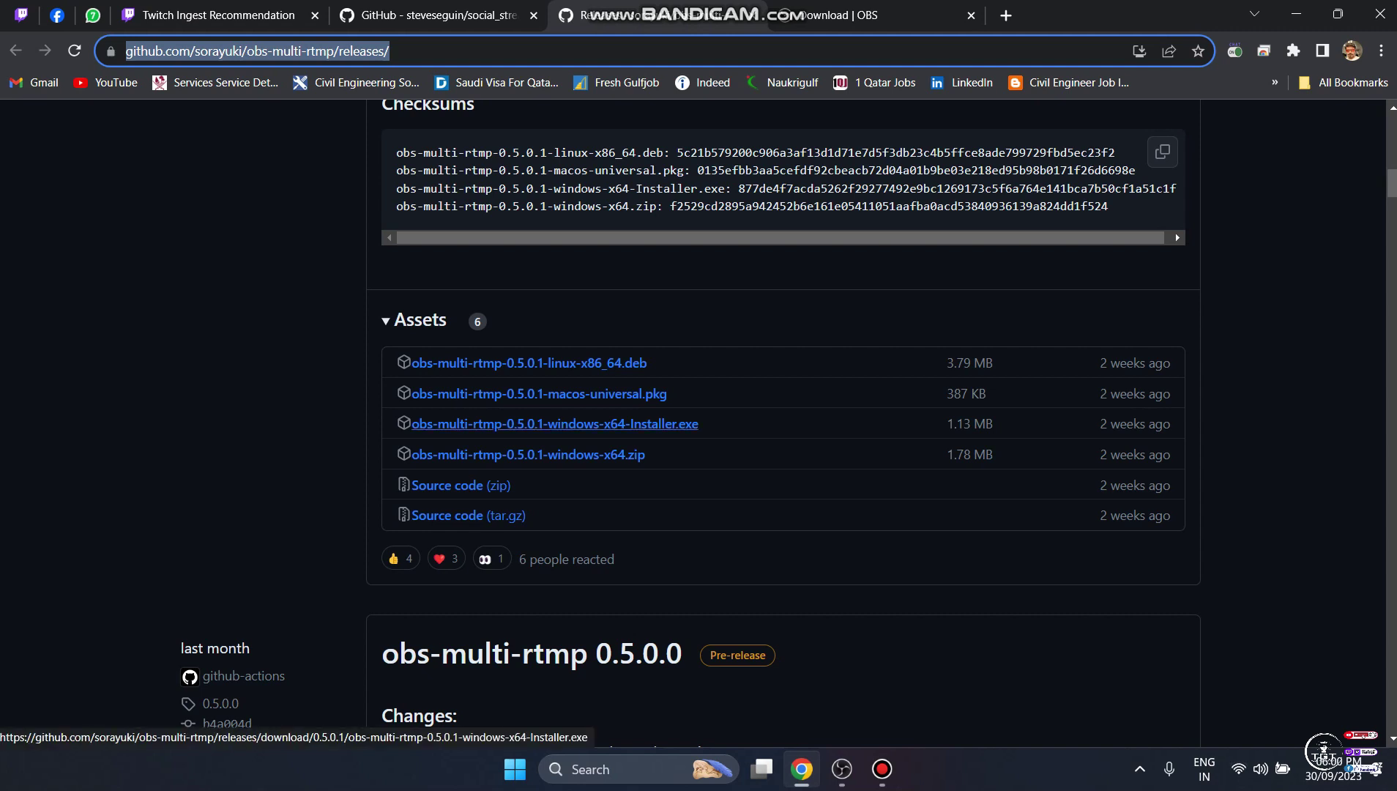
pyautogui.click(554, 423)
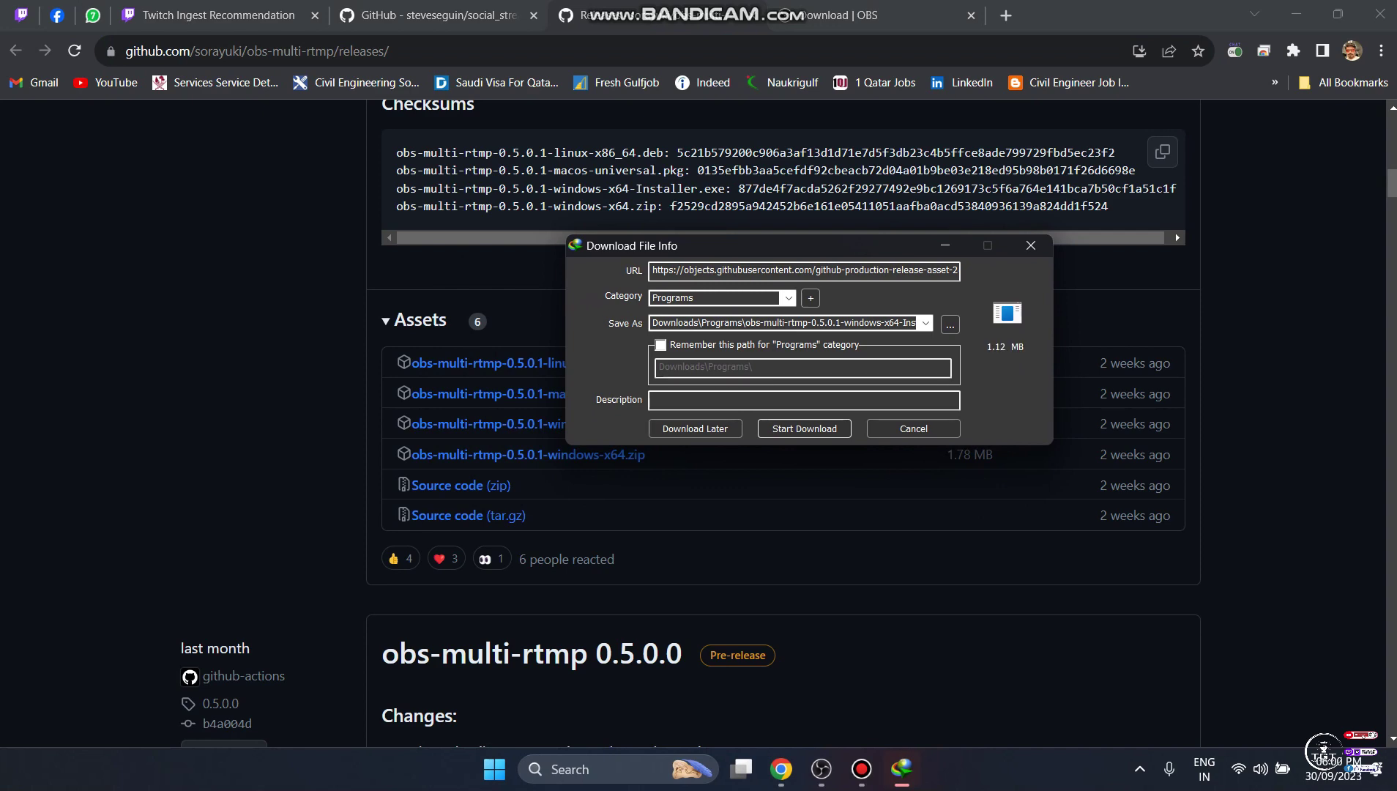
pyautogui.press('Return')
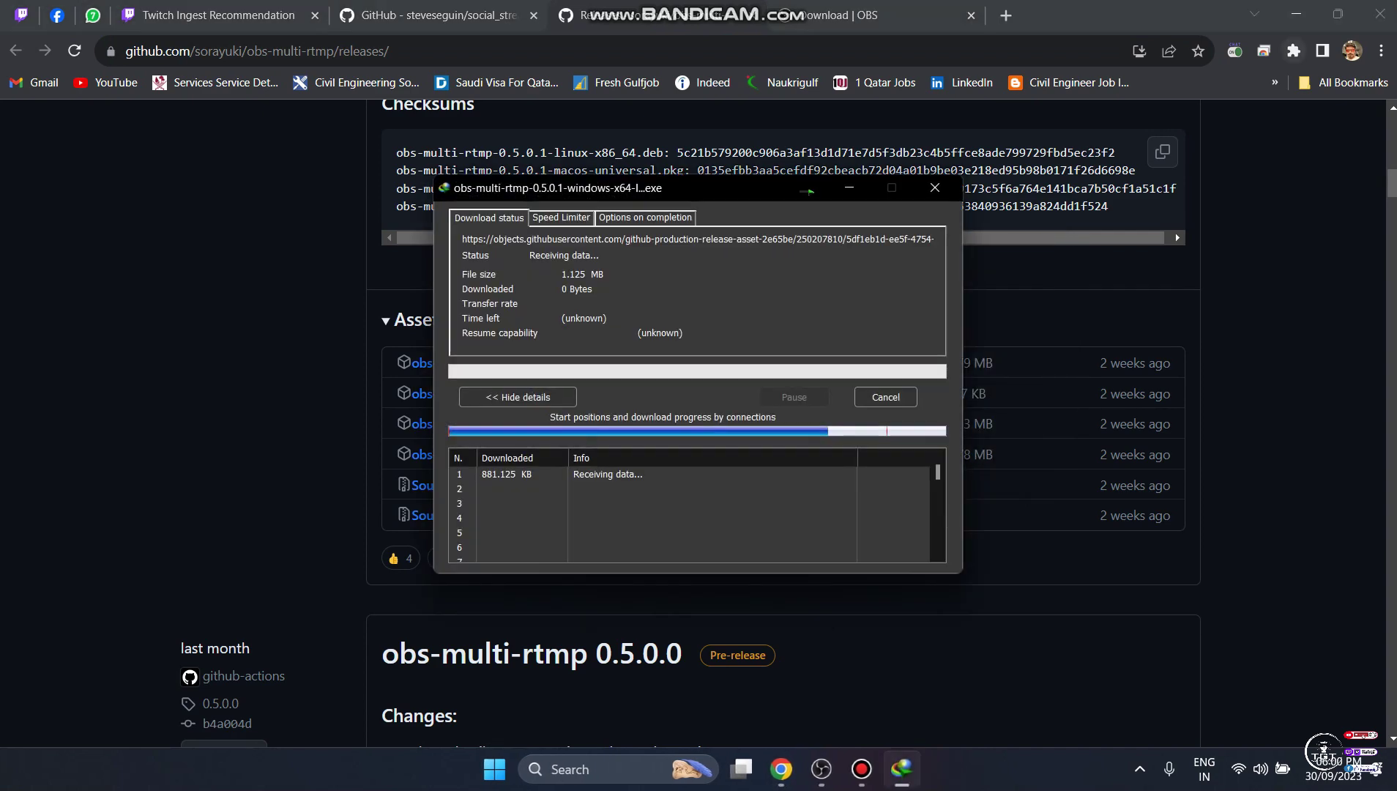
pyautogui.click(1295, 14)
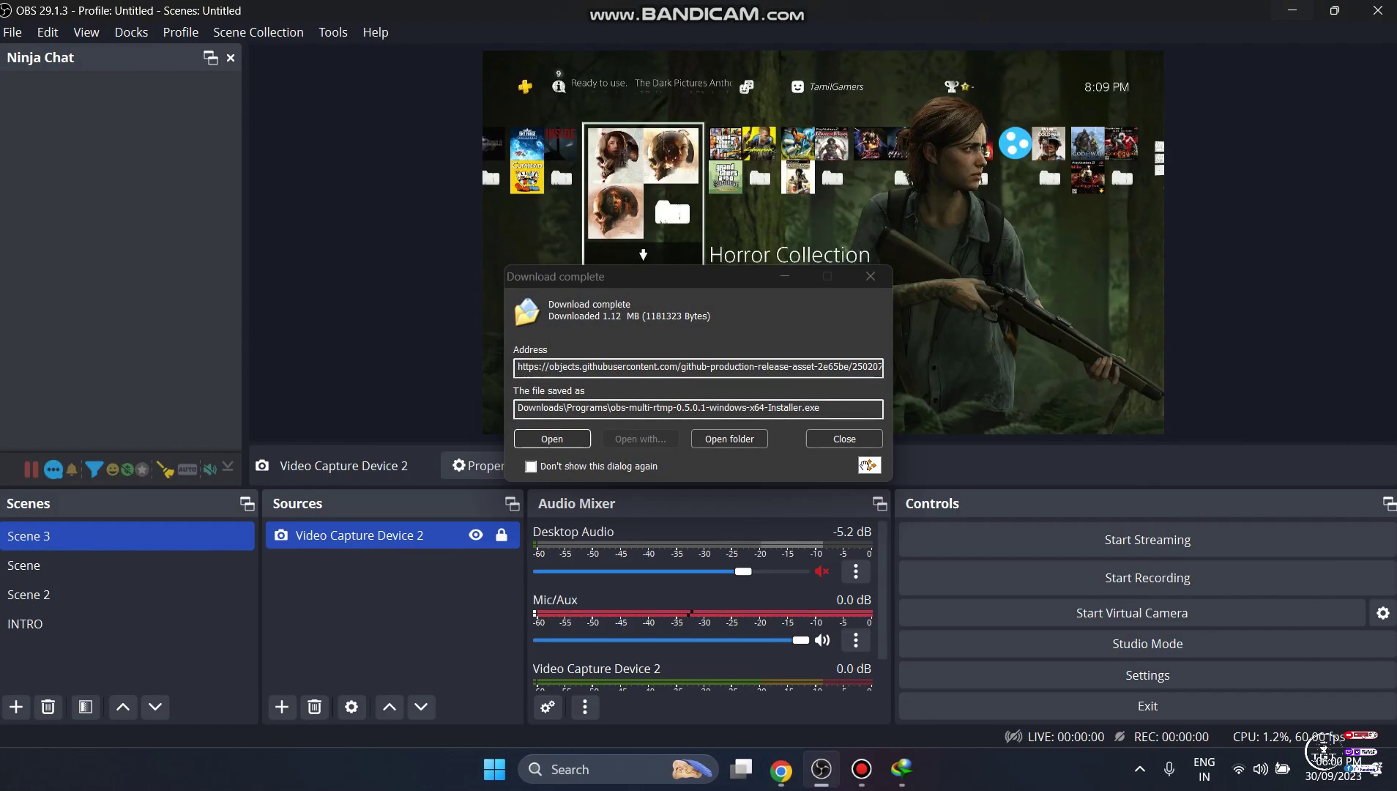
pyautogui.click(1292, 10)
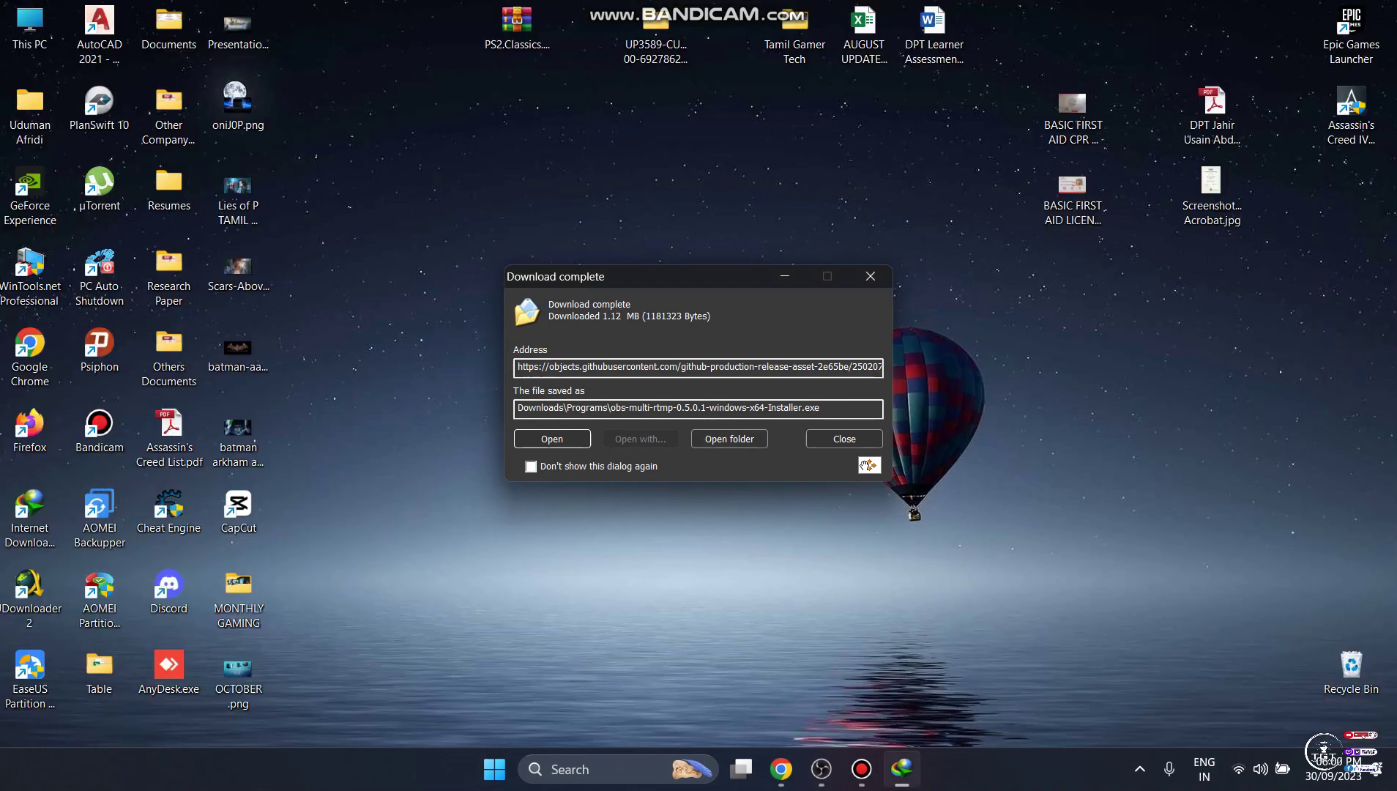
# Run the obs-multi-rtmp installer from its download folder, decline the uninstall, and install to the default destination folder.
pyautogui.click(729, 439)
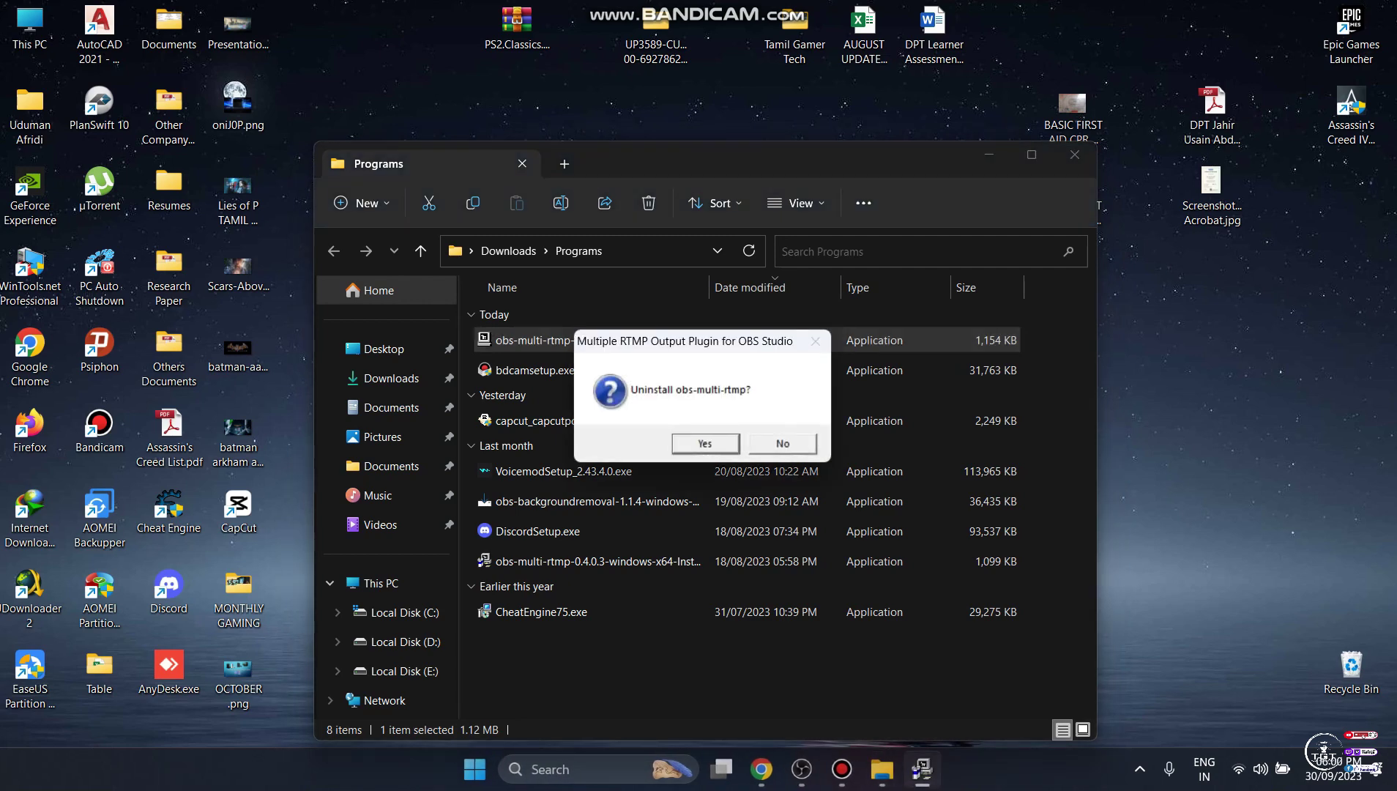
pyautogui.click(783, 444)
pyautogui.click(1074, 155)
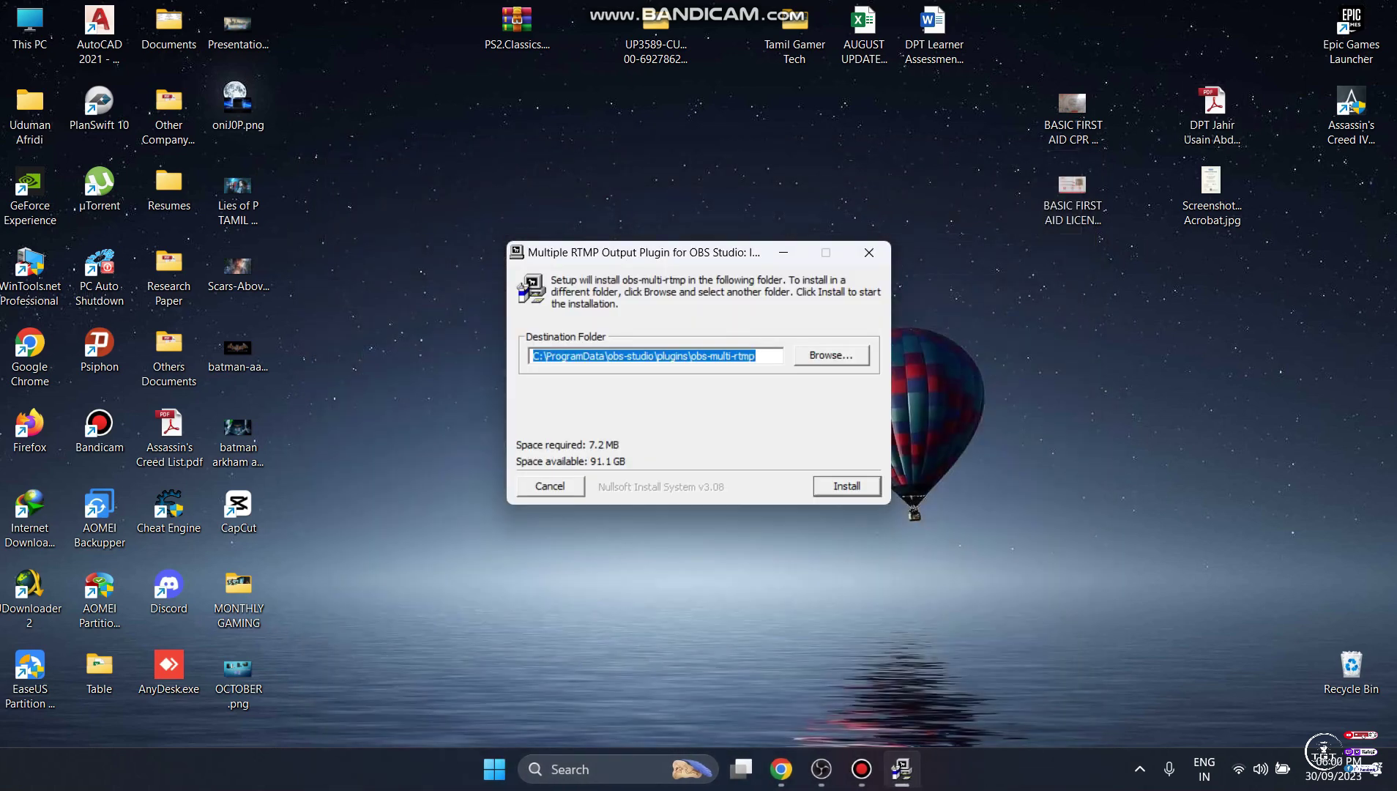
pyautogui.press('Return')
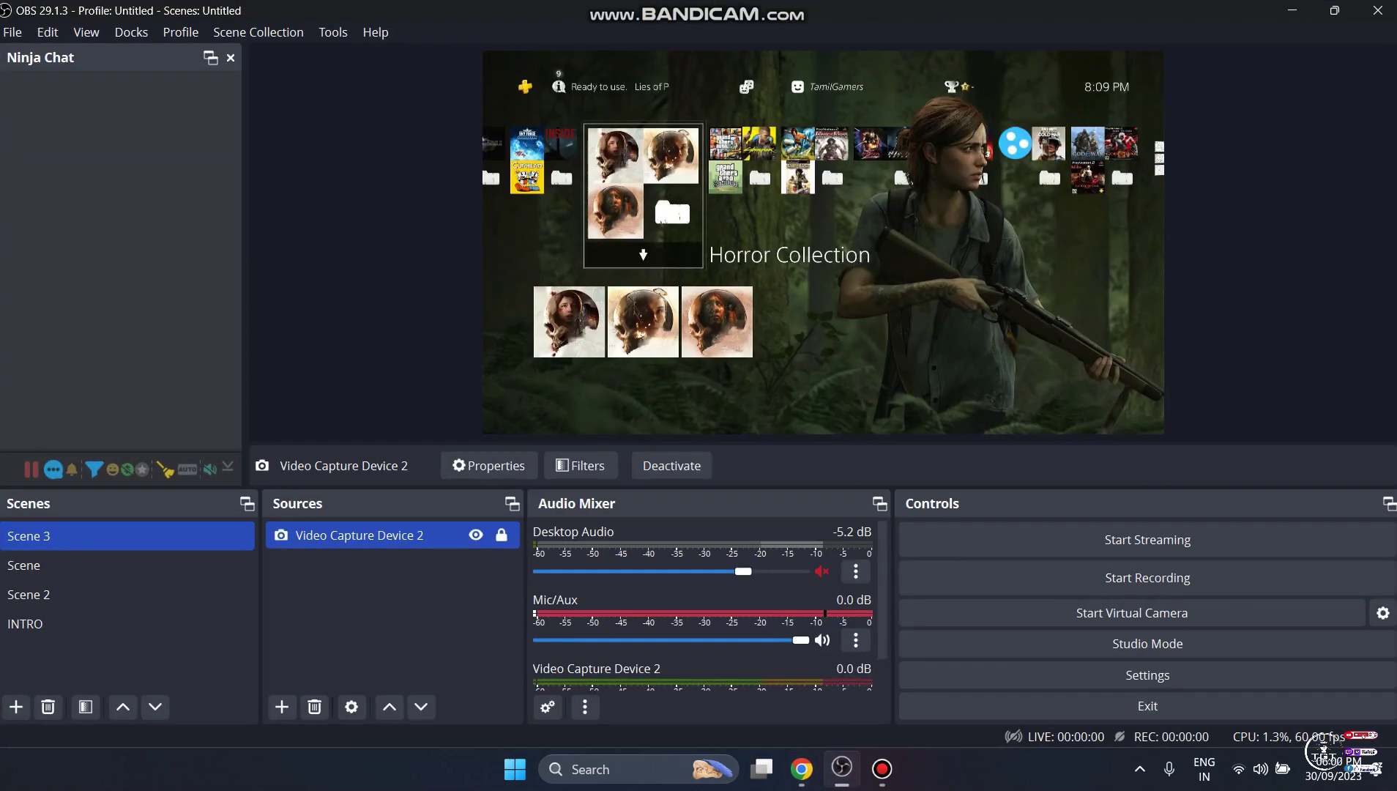
# Show the Multiple output dock in OBS Studio and delete its existing Twitch and Facebook targets.
pyautogui.click(131, 32)
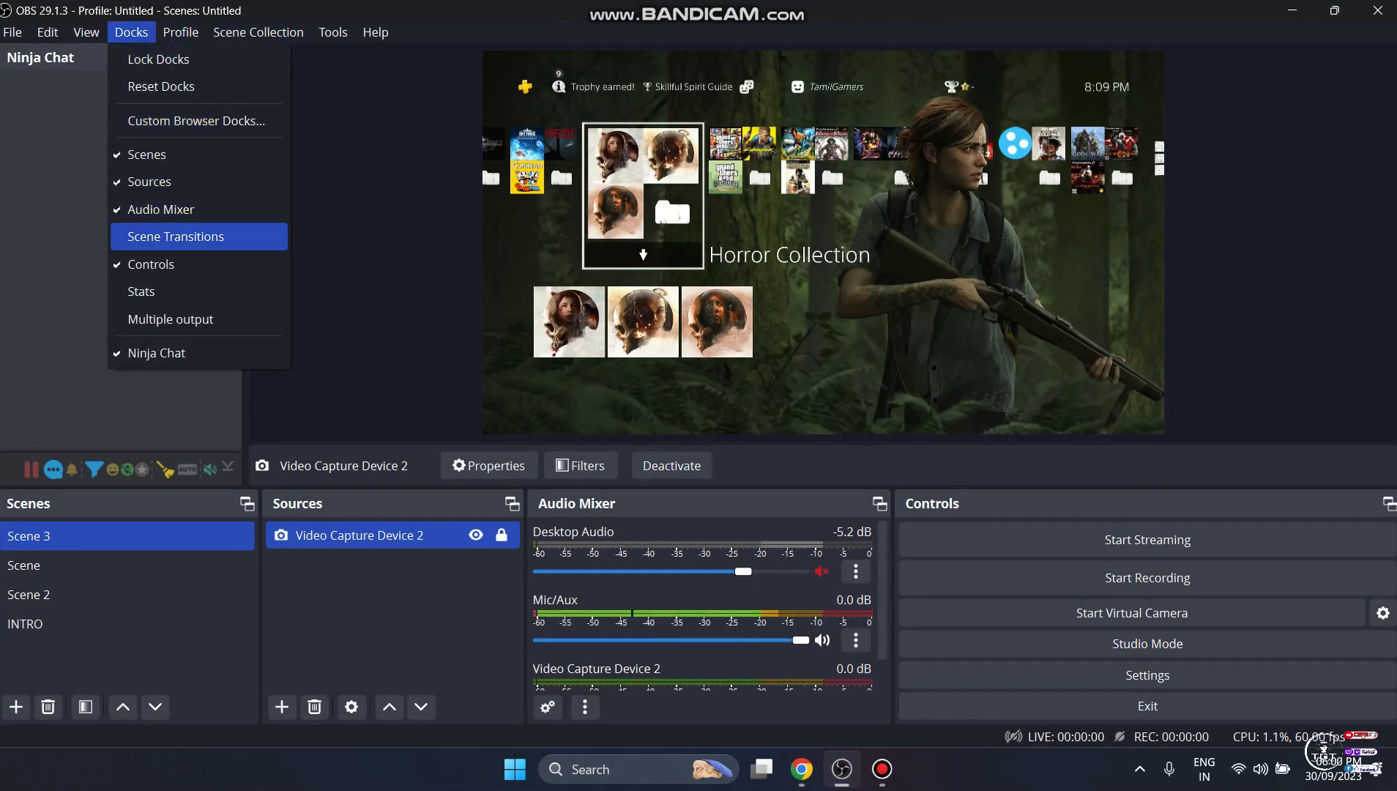
pyautogui.click(170, 319)
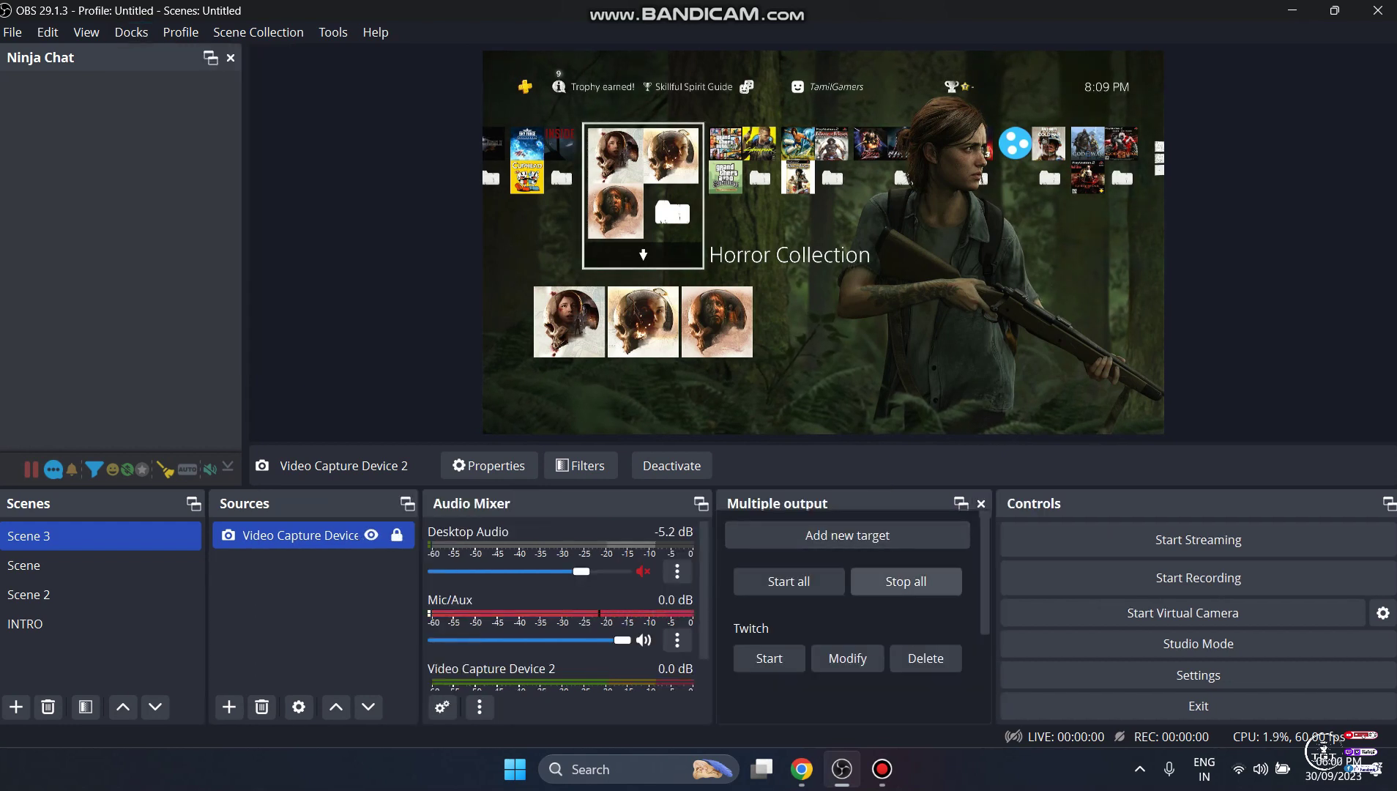
pyautogui.scroll(-2, 905, 581)
pyautogui.scroll(-1, 856, 615)
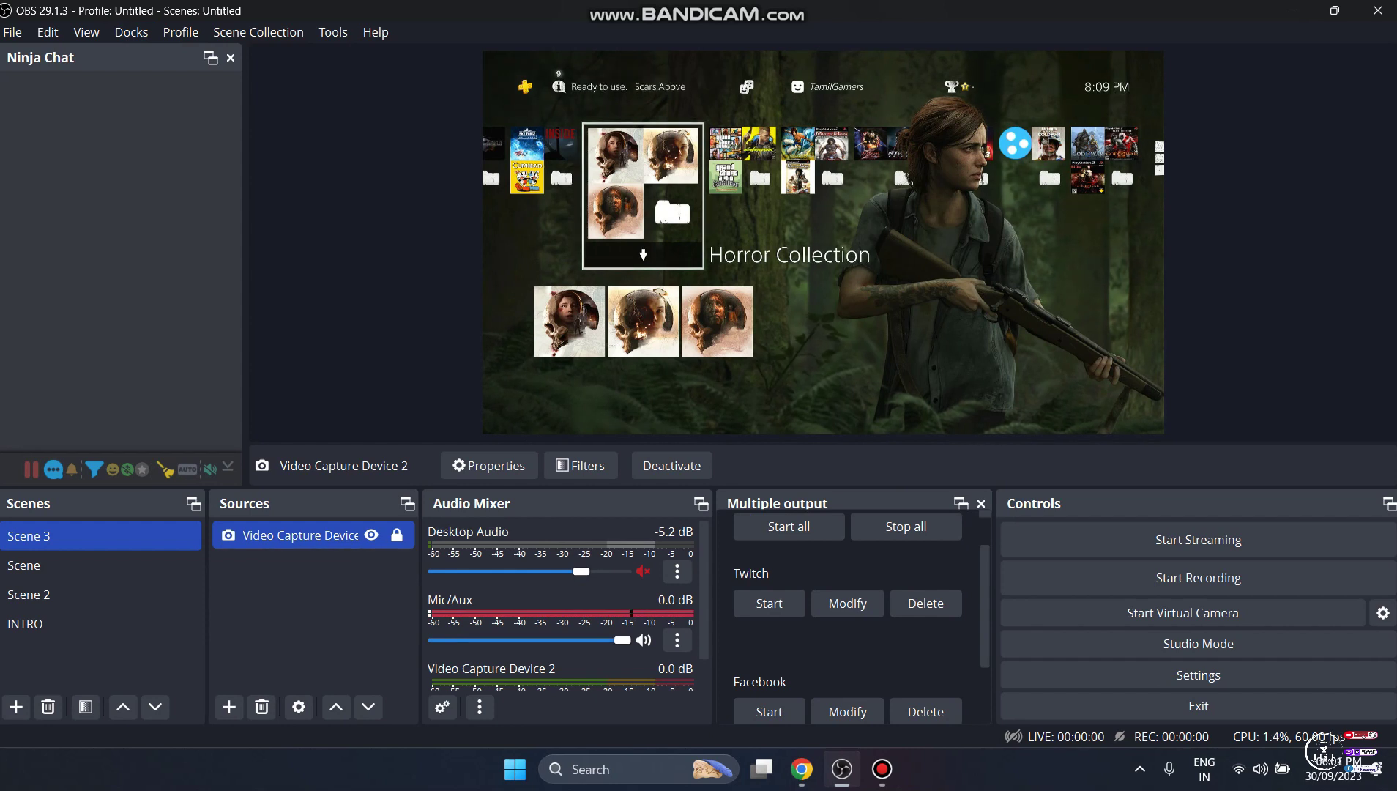
pyautogui.click(925, 602)
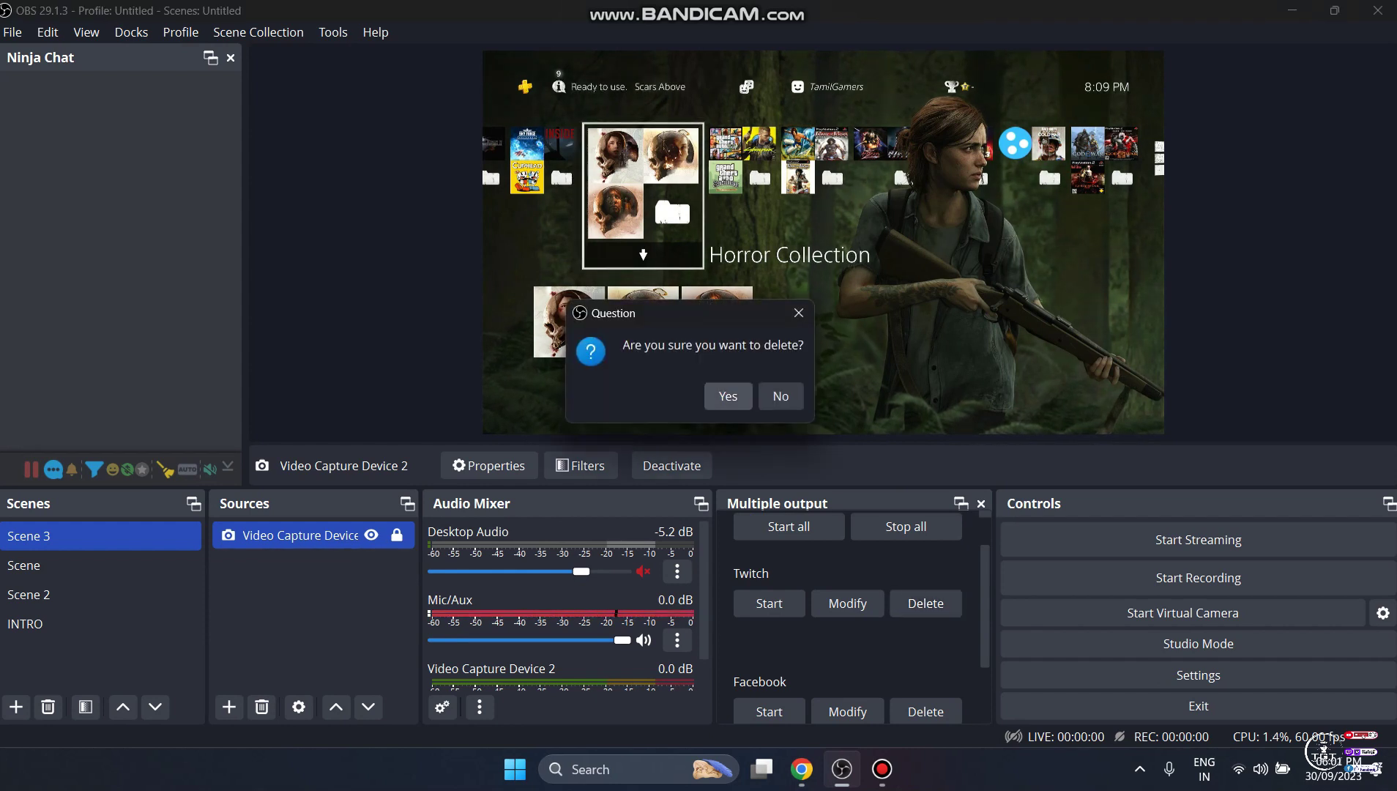
pyautogui.click(728, 396)
pyautogui.click(728, 396)
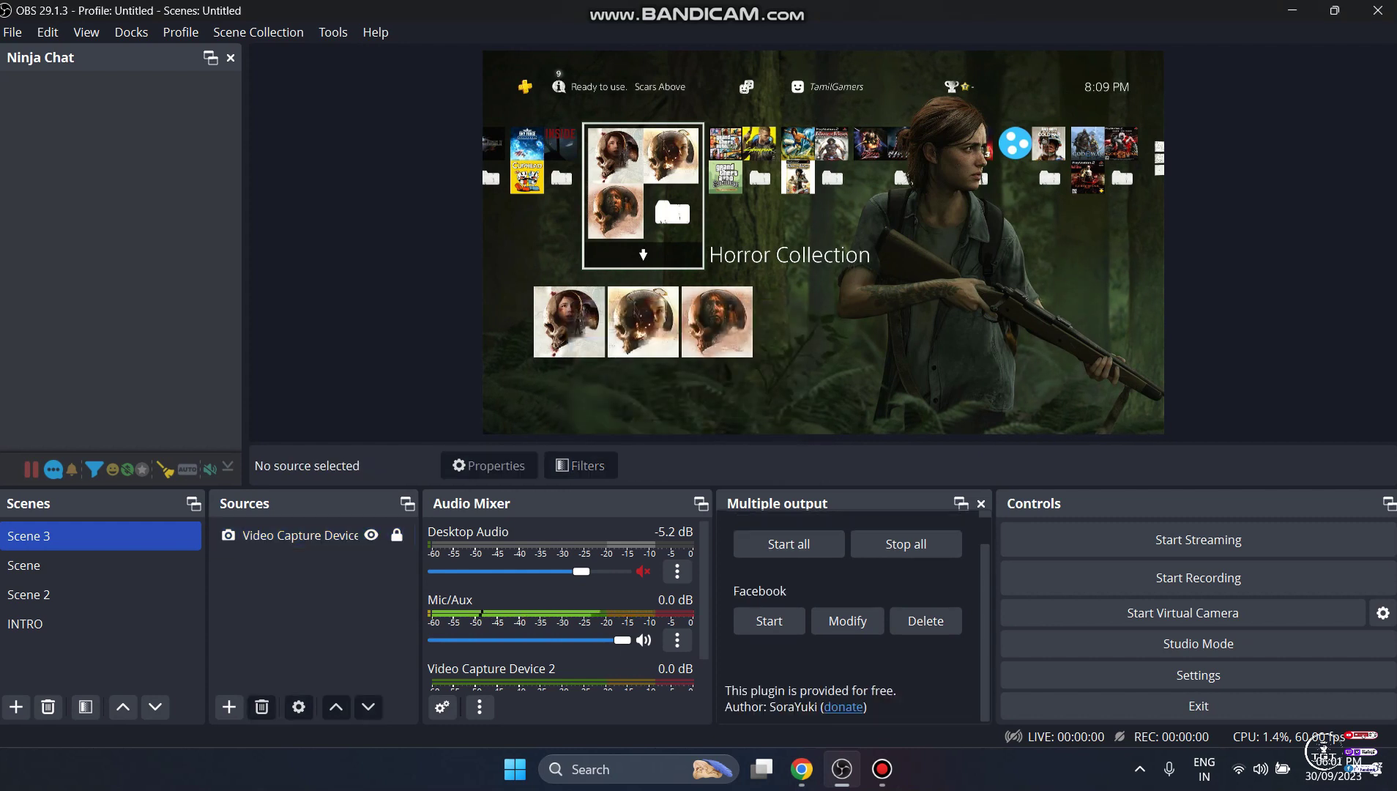
pyautogui.click(925, 621)
pyautogui.click(728, 396)
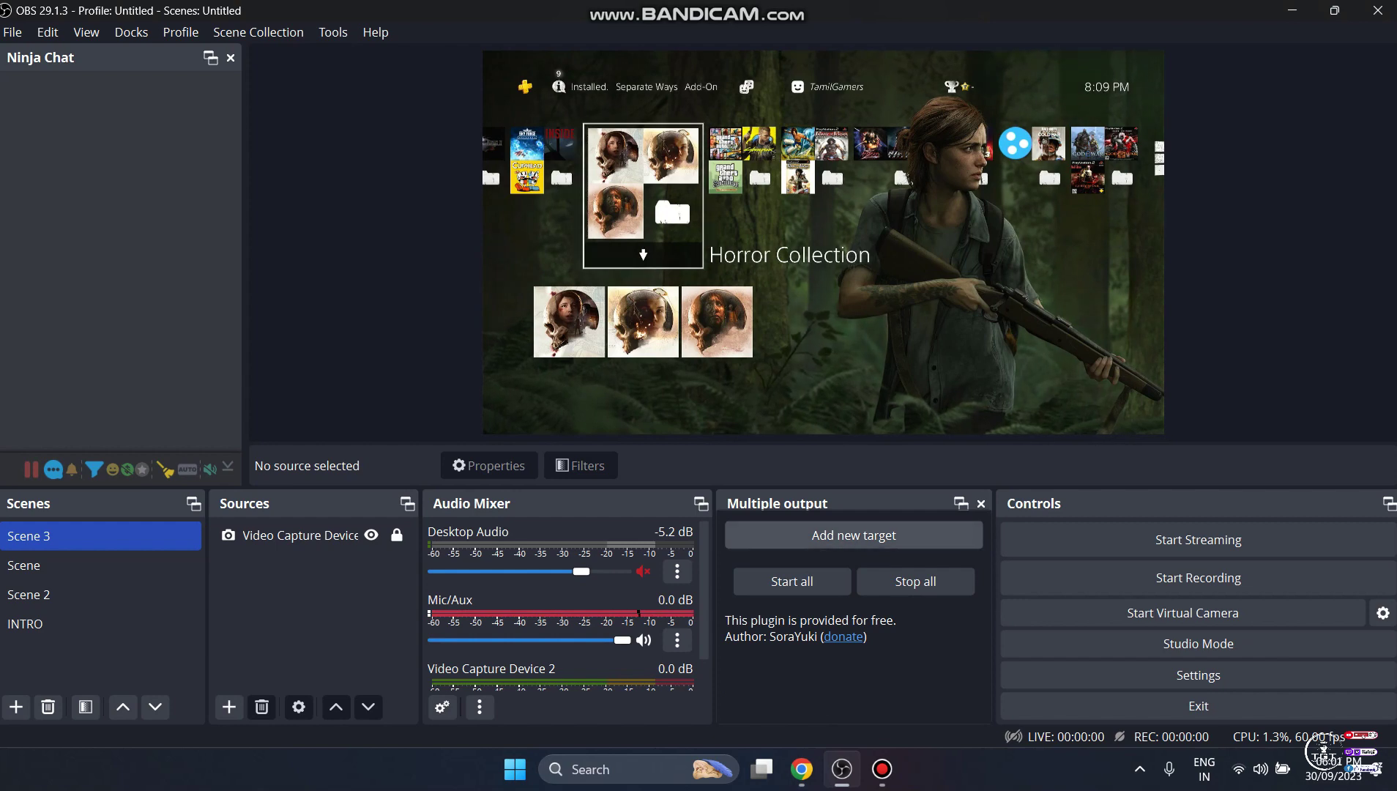
# Add a new streaming target in the Multiple output dock and name it Fecebook.
pyautogui.click(854, 535)
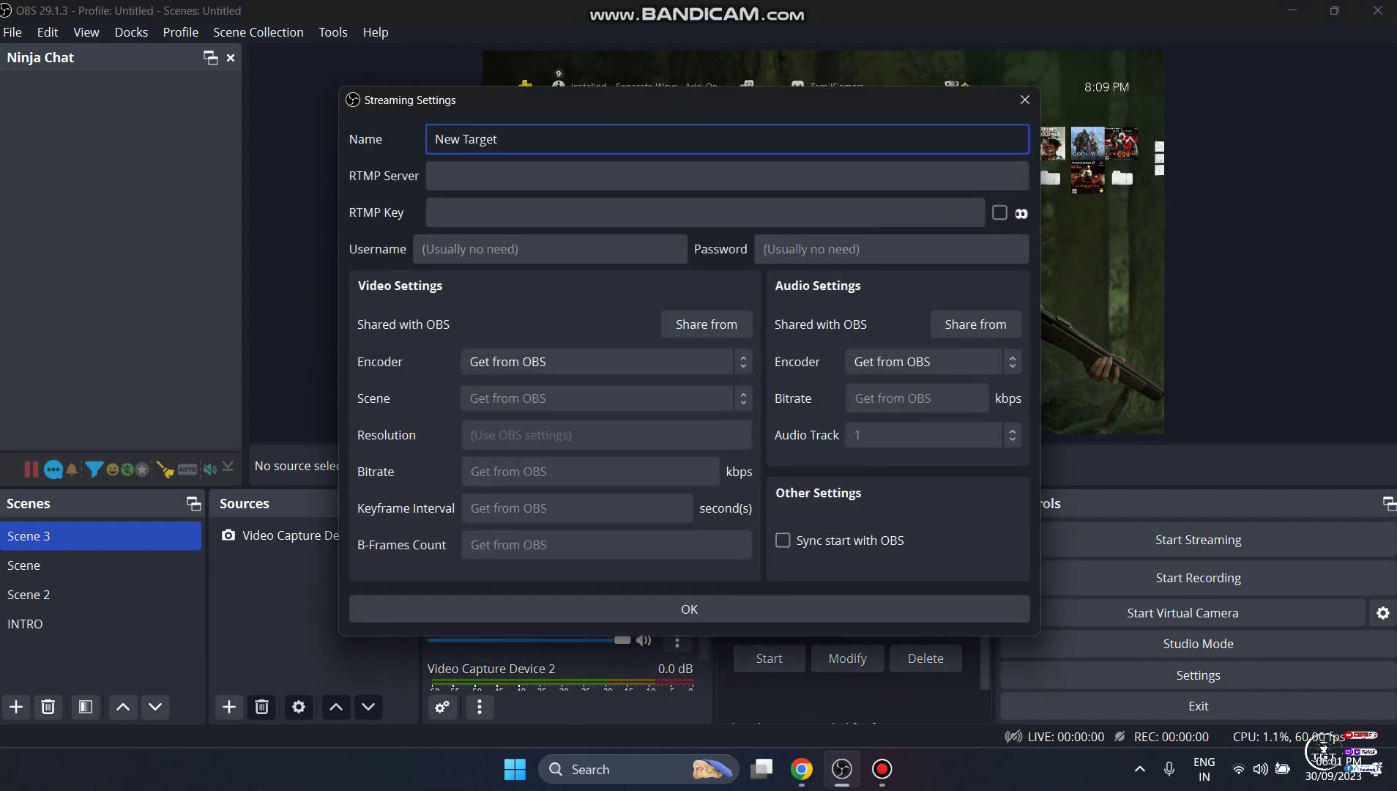
pyautogui.hotkey('ctrl', 'a')
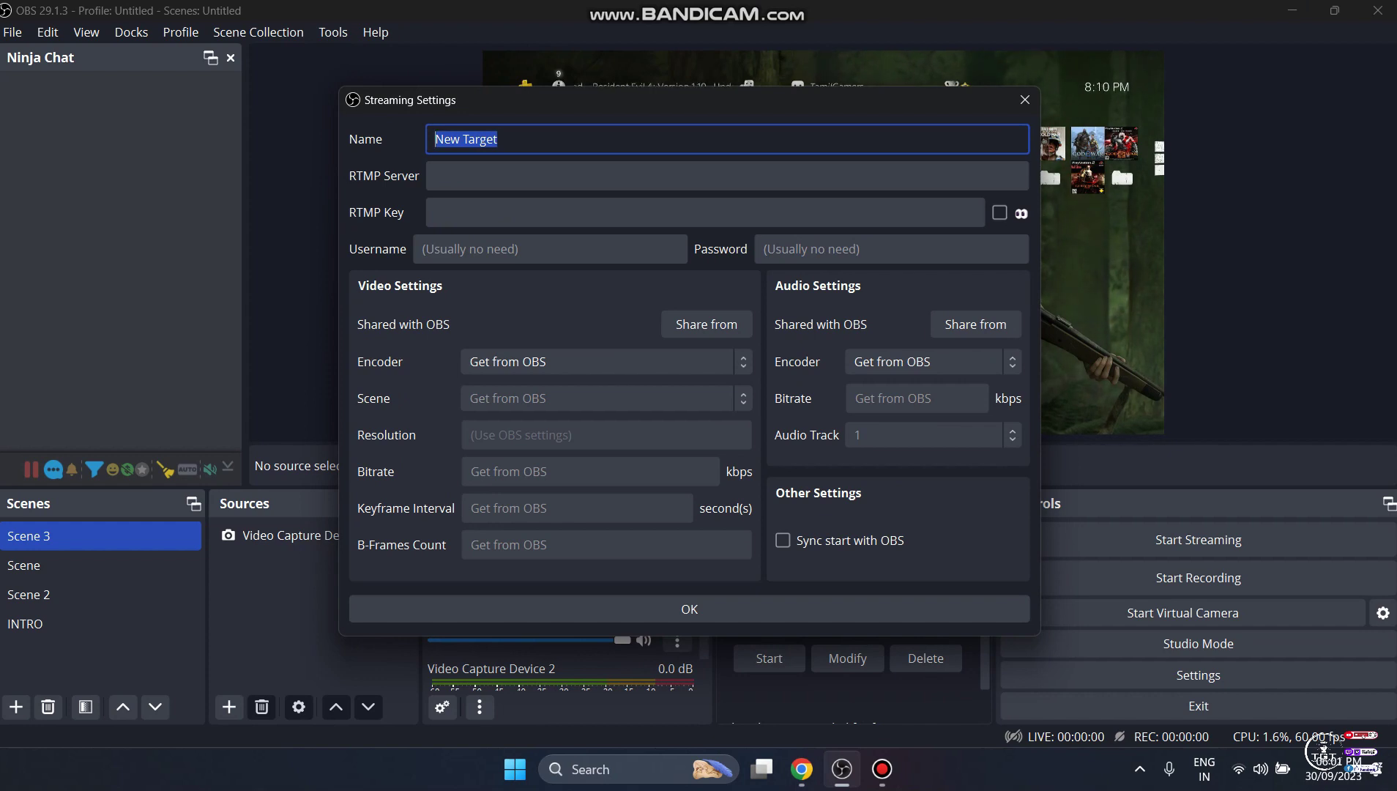
pyautogui.press('capslock')
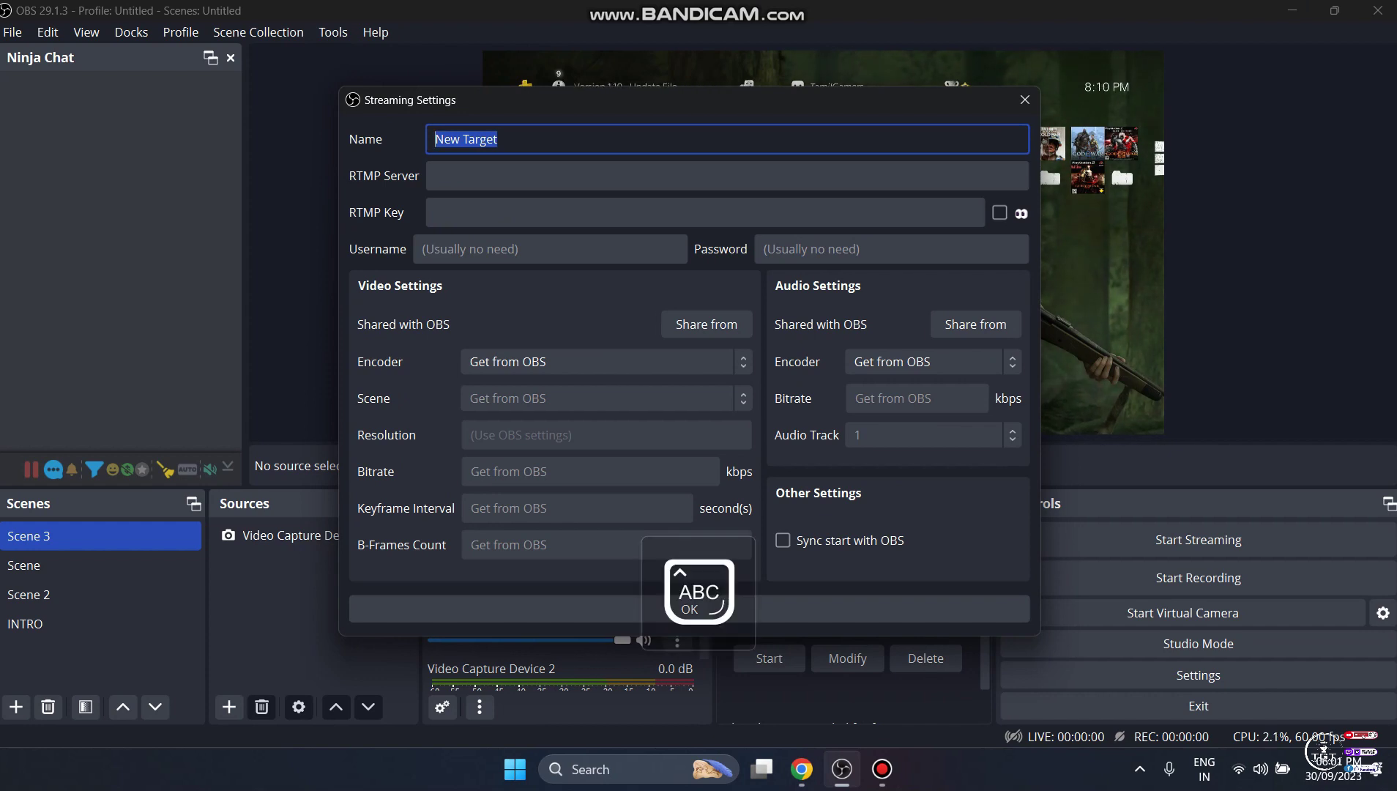
pyautogui.write('fAC')
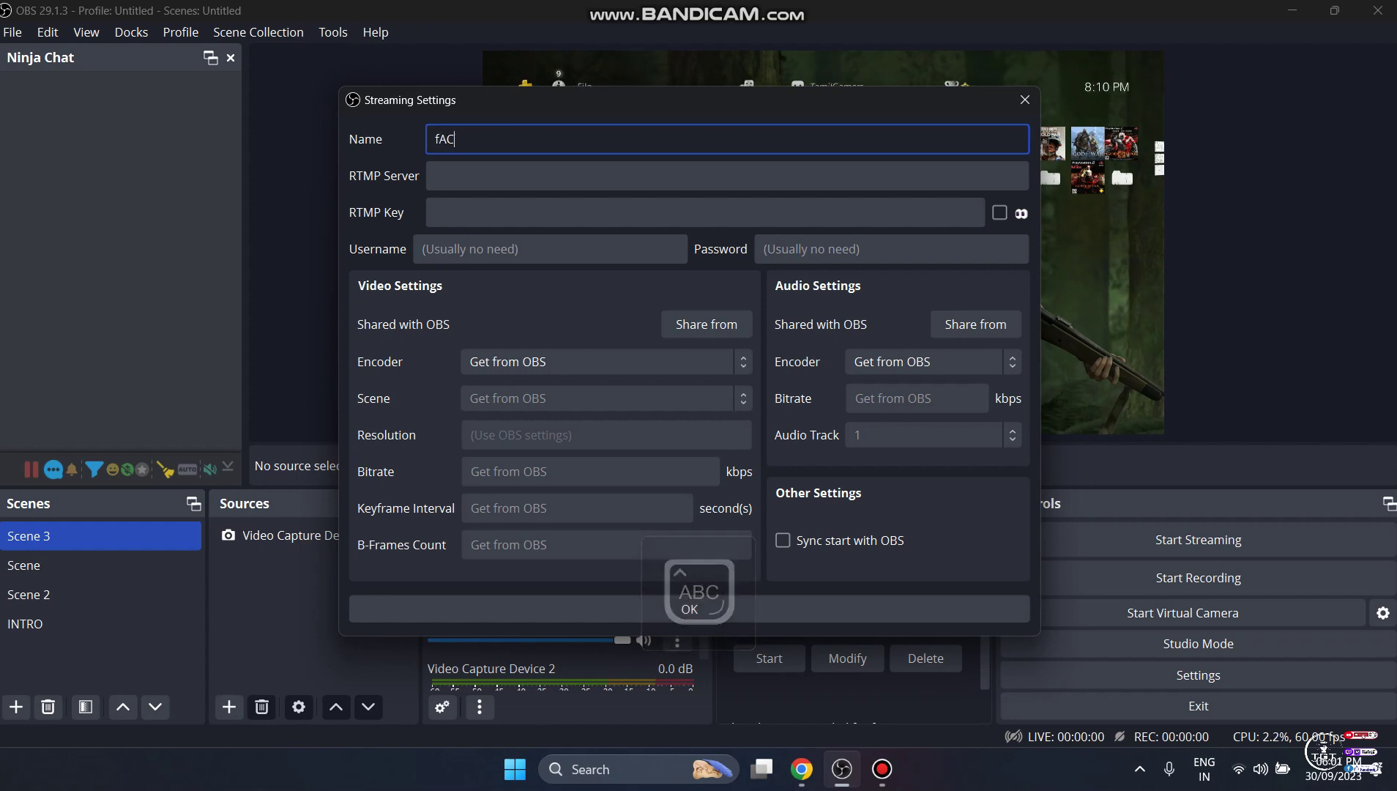
pyautogui.write('EBOOK')
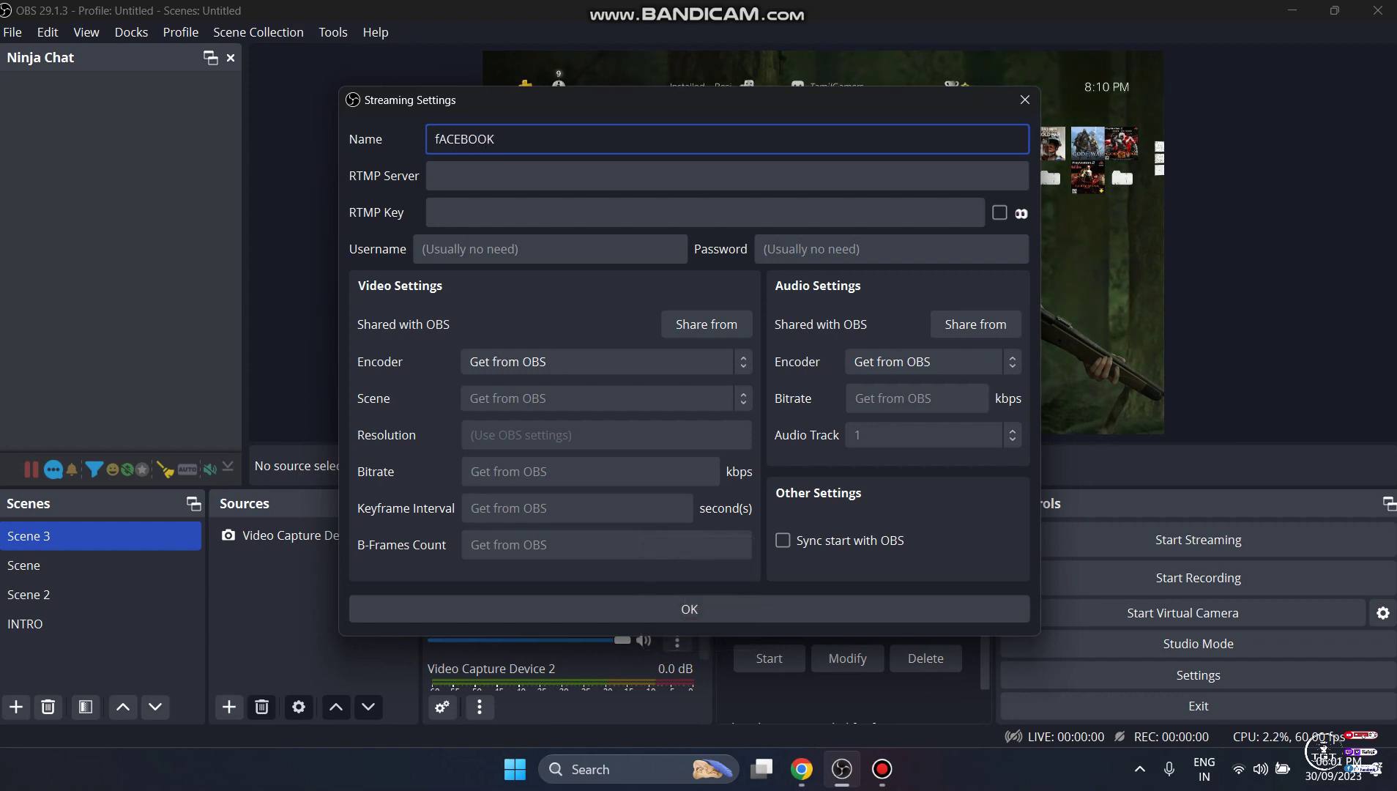
pyautogui.press('BackSpace')
pyautogui.press('BackSpace')
pyautogui.press('BackSpace')
pyautogui.press('BackSpace')
pyautogui.press('BackSpace')
pyautogui.press('BackSpace')
pyautogui.press('BackSpace')
pyautogui.press('BackSpace')
pyautogui.press('capslock')
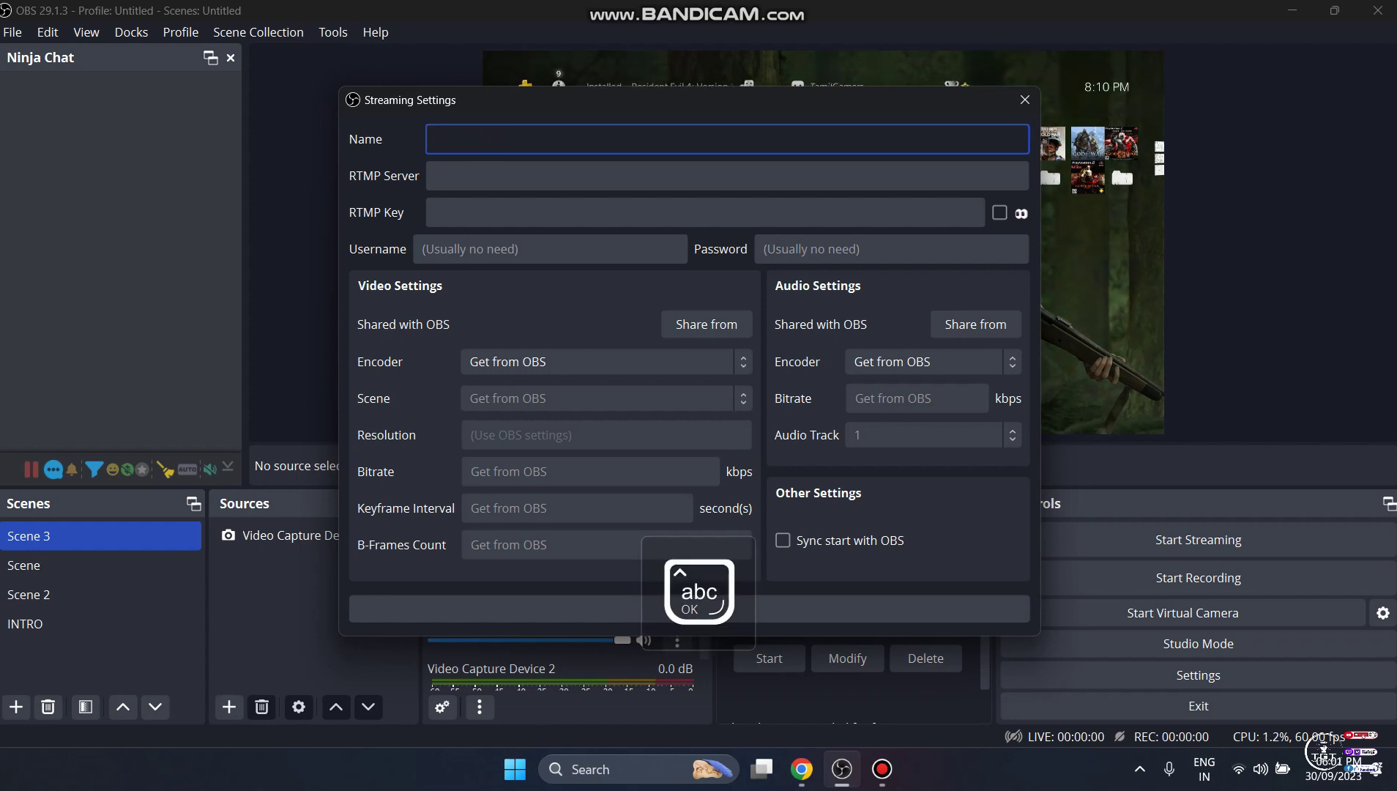
pyautogui.write('Fec')
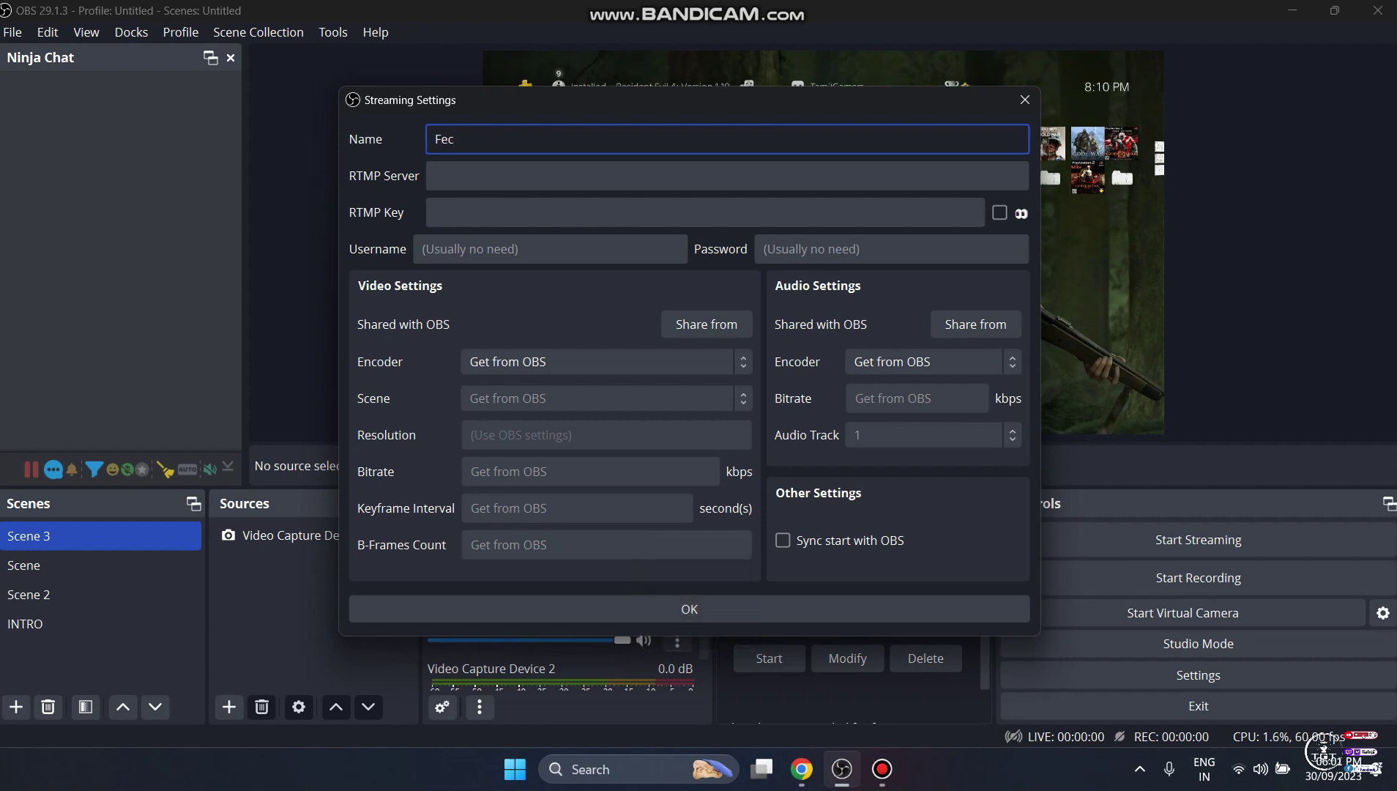
pyautogui.write('ebook')
# Switch to the Facebook tab in Chrome and open the Tamil Gamers Tech page.
pyautogui.click(801, 768)
pyautogui.click(57, 16)
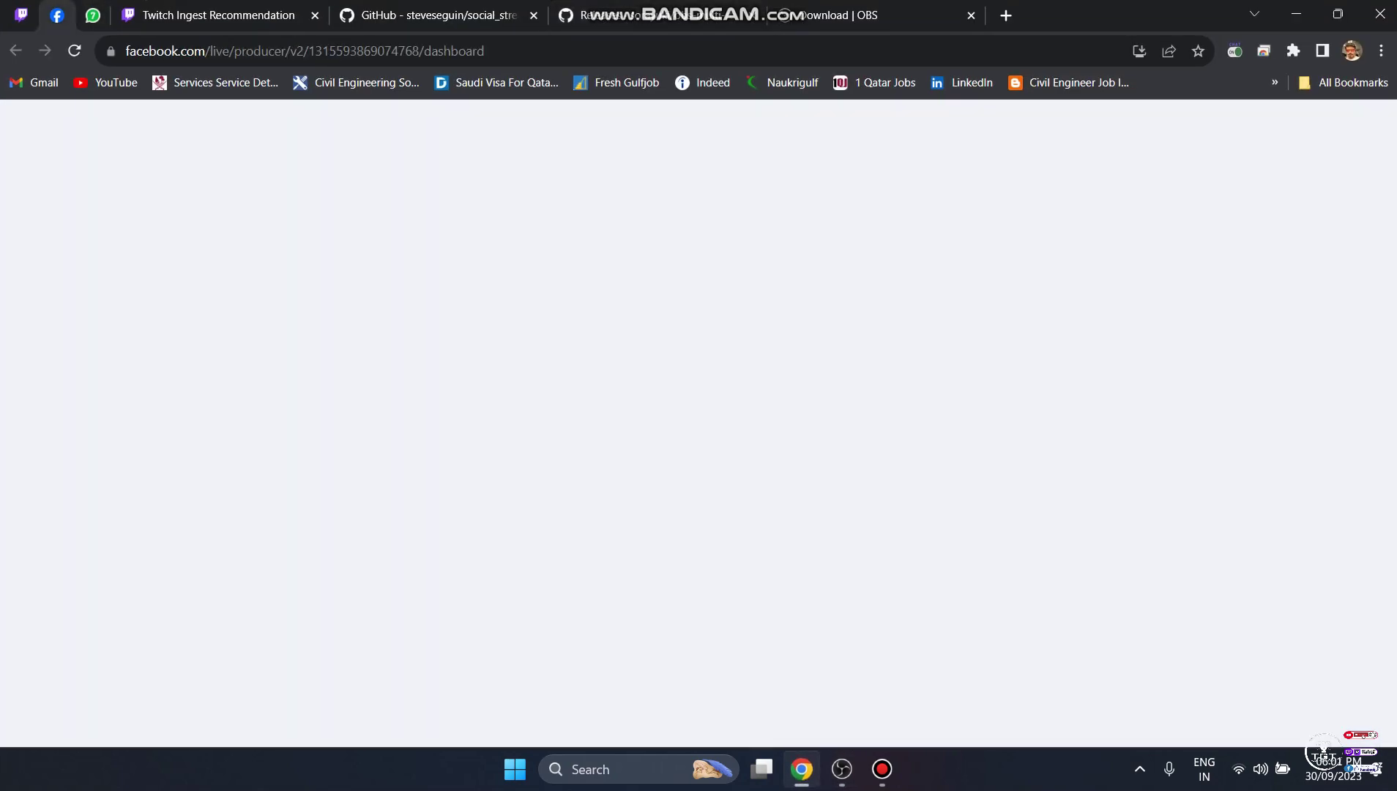
pyautogui.click(1353, 125)
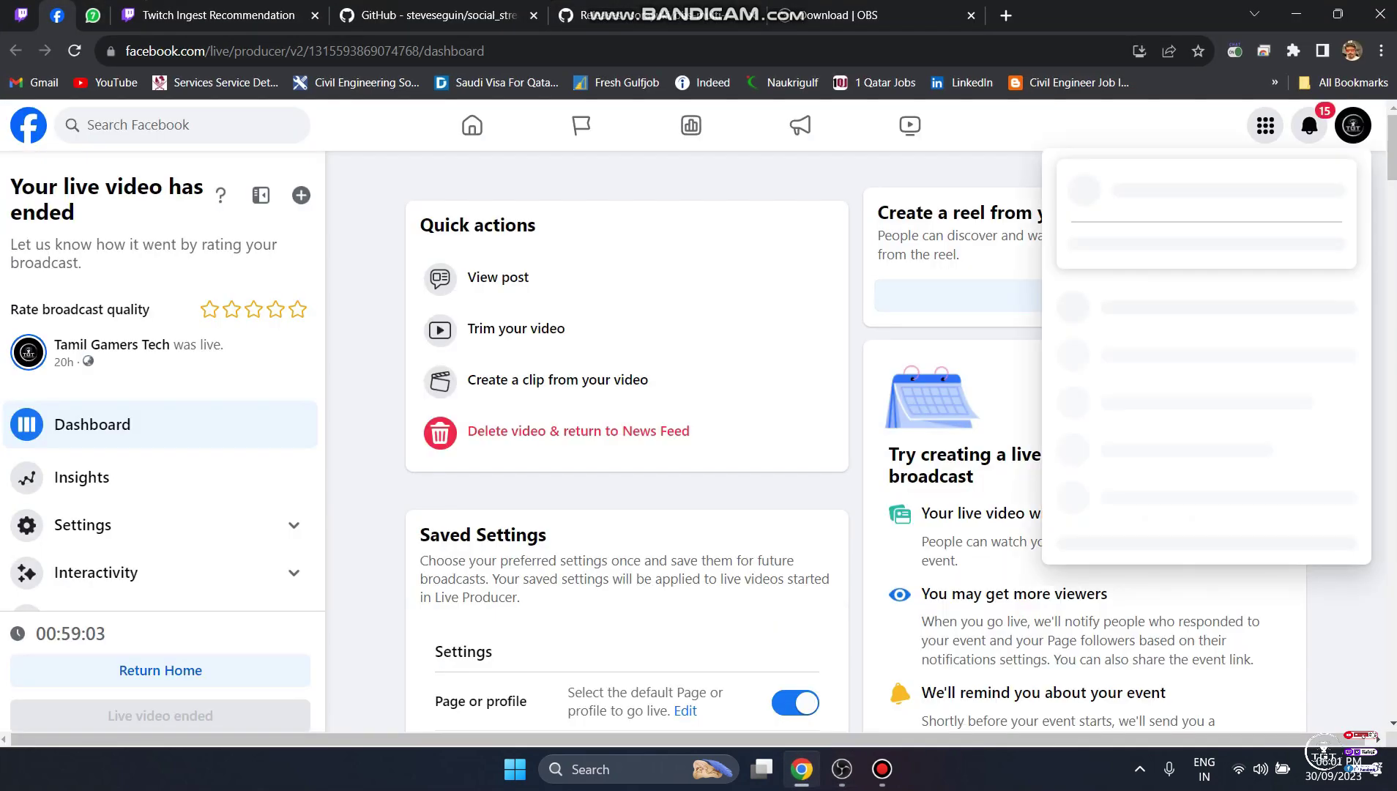
pyautogui.click(1172, 190)
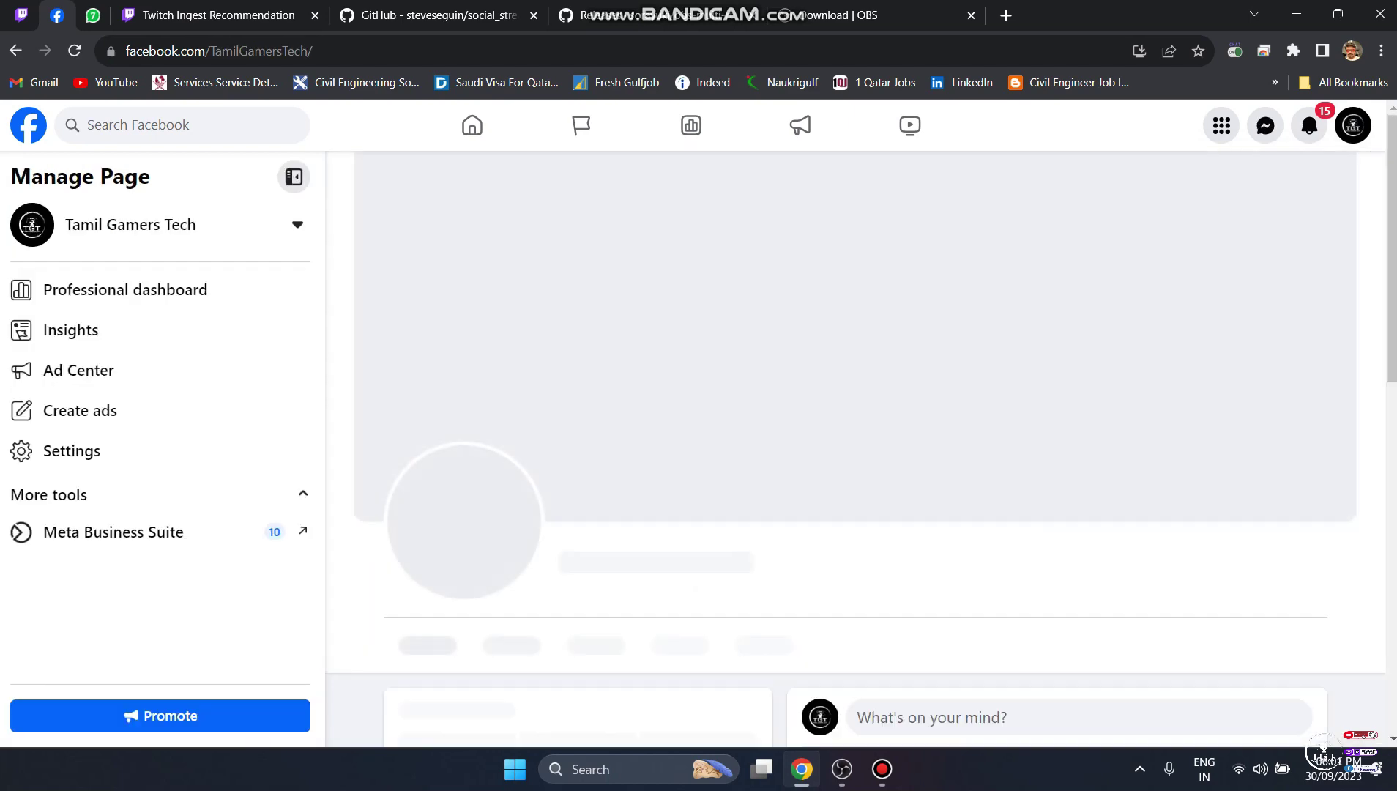
# Start creating a live video from the page and choose the Go live option without a test broadcast.
pyautogui.scroll(-5, 856, 439)
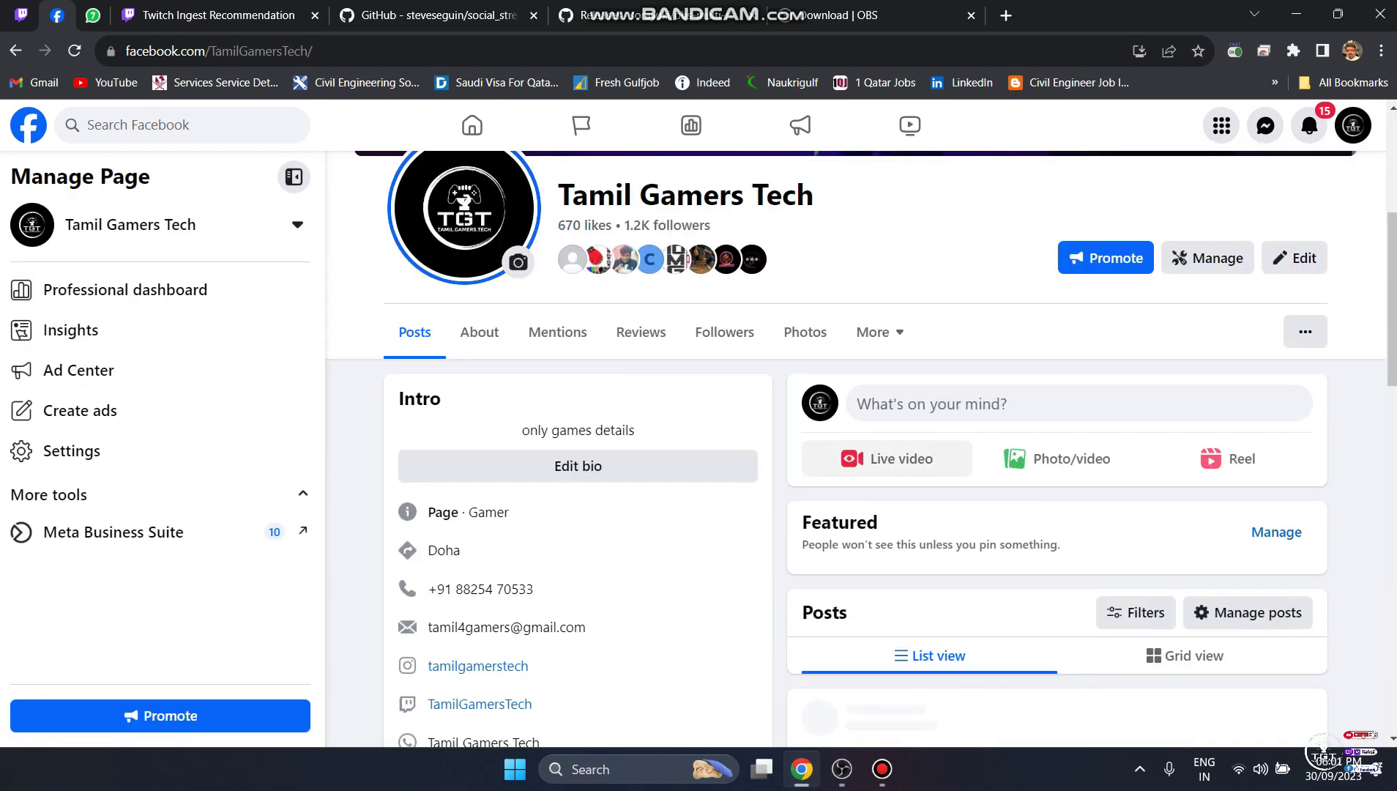
pyautogui.click(887, 458)
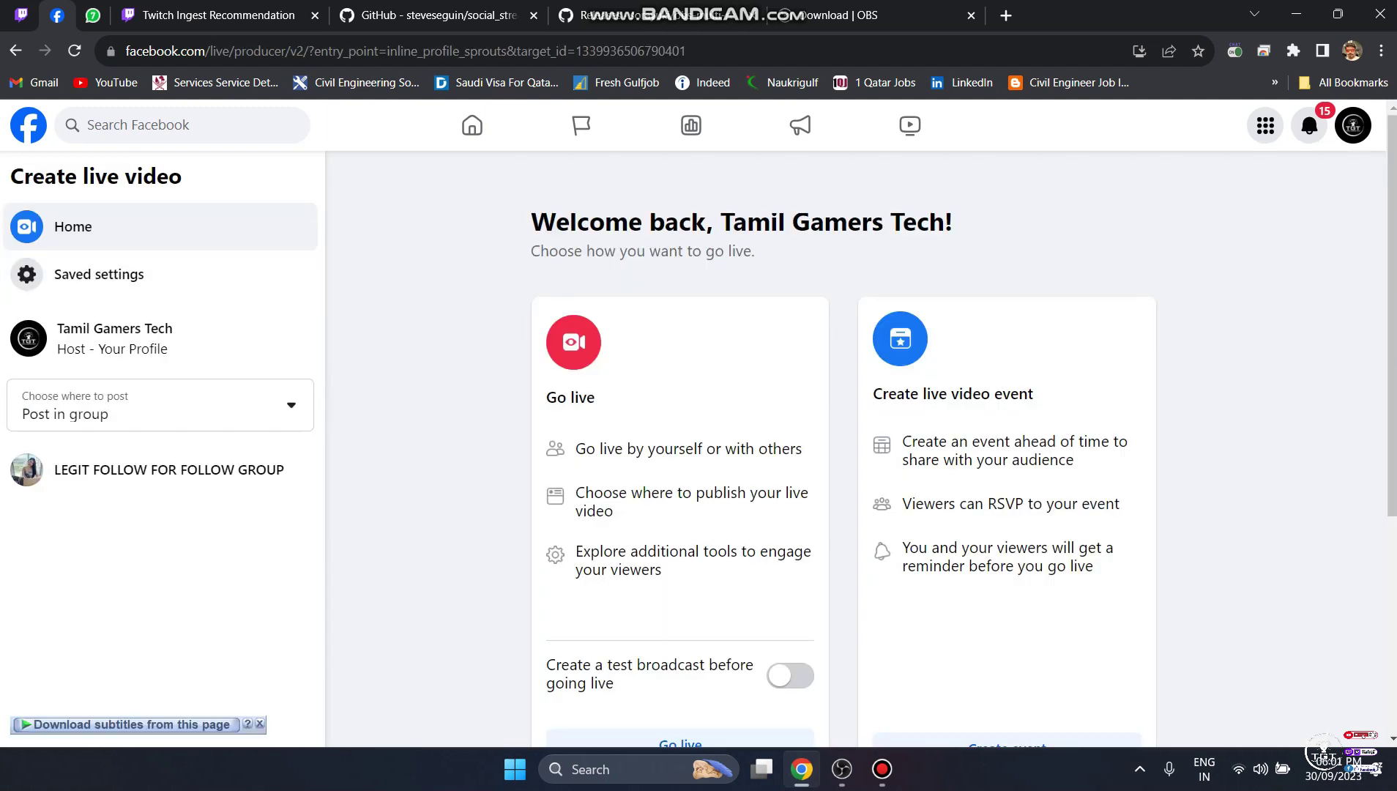
pyautogui.scroll(-3, 855, 439)
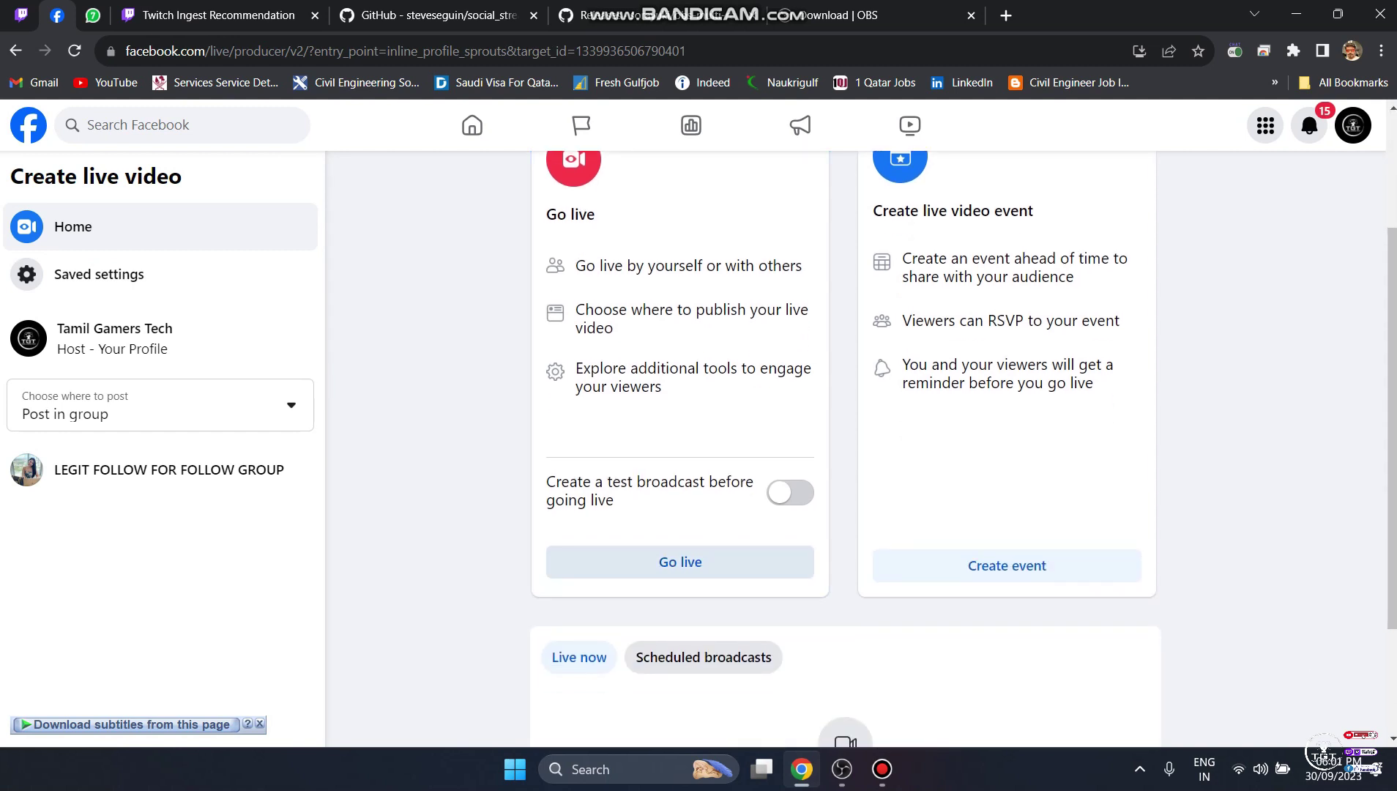
pyautogui.click(680, 563)
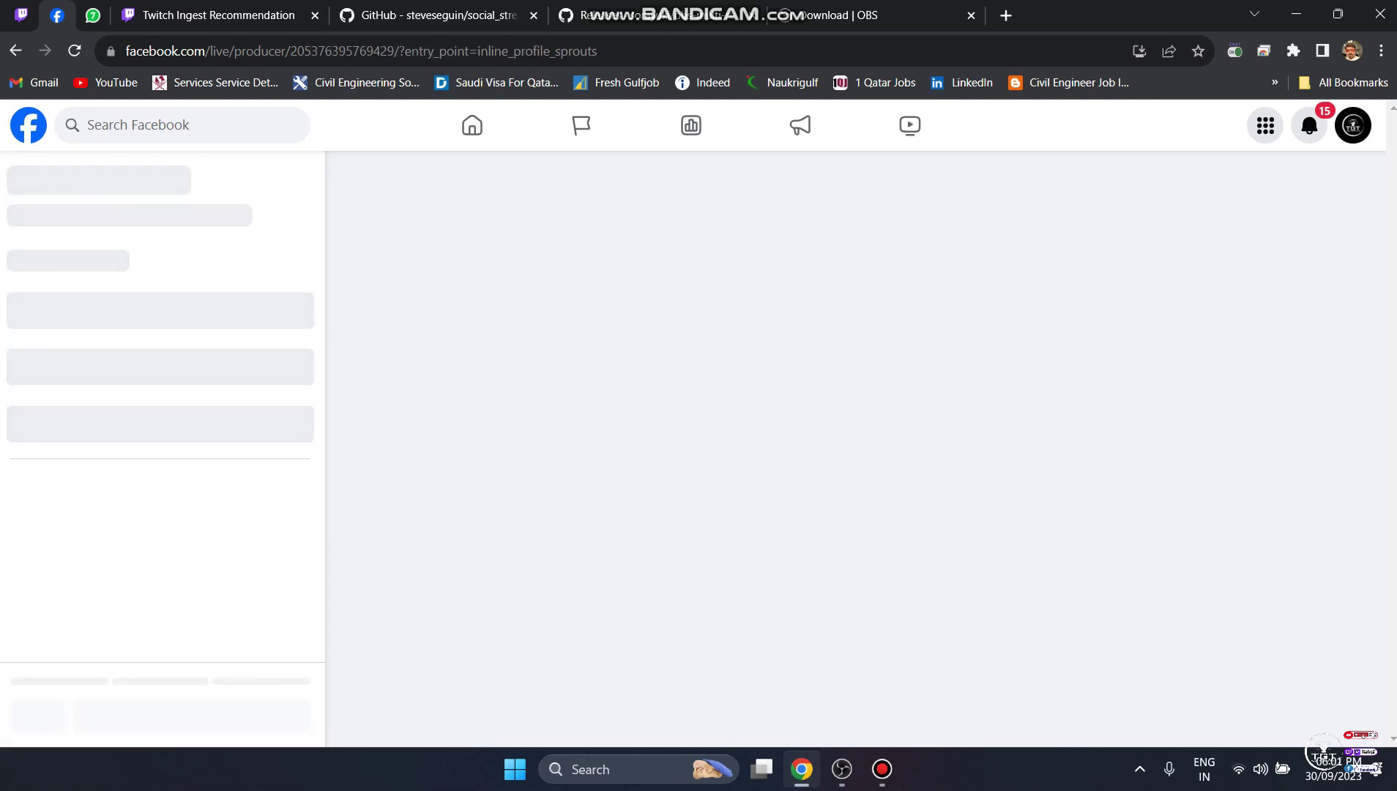
# Expand the Advanced Settings of the streaming software setup and enable Backup stream.
pyautogui.scroll(-2, 855, 448)
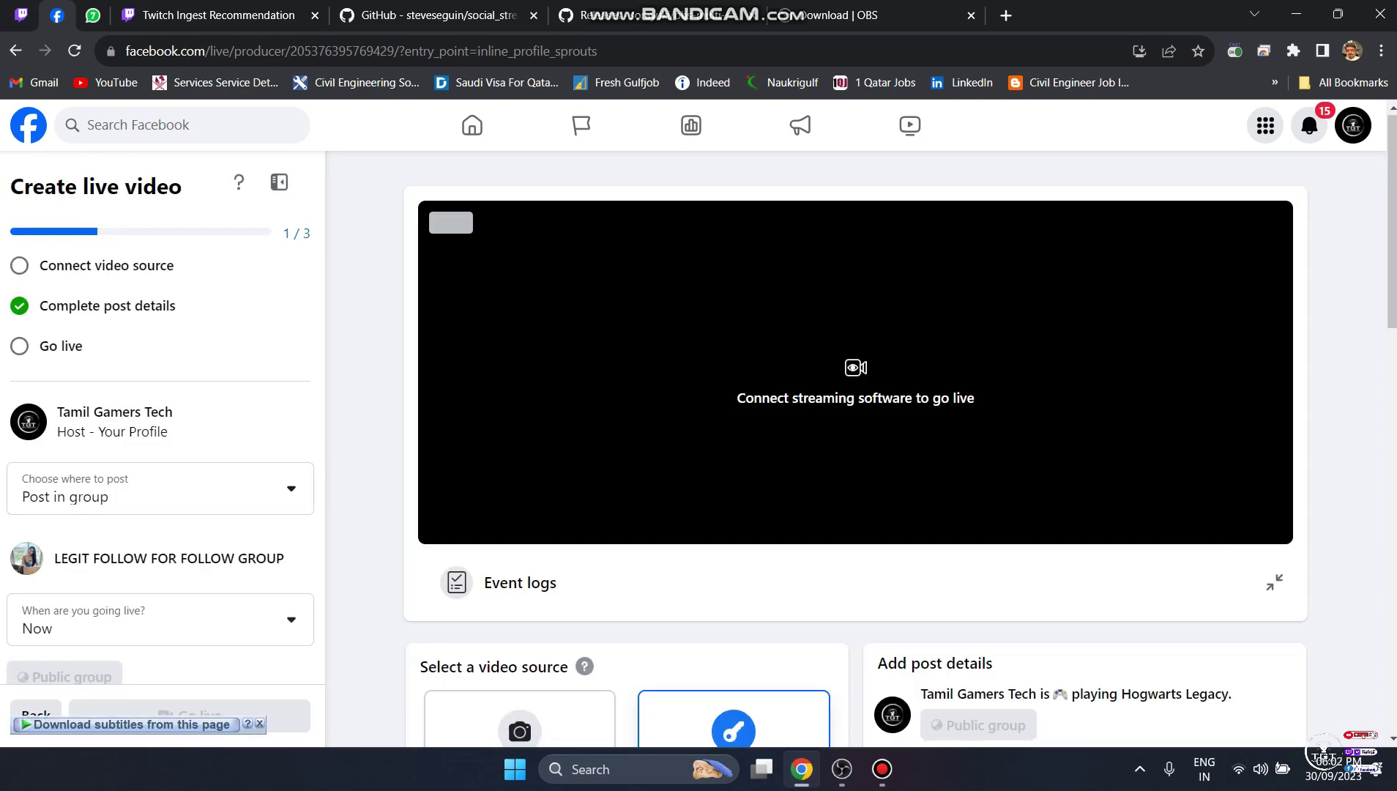
pyautogui.scroll(-3, 855, 454)
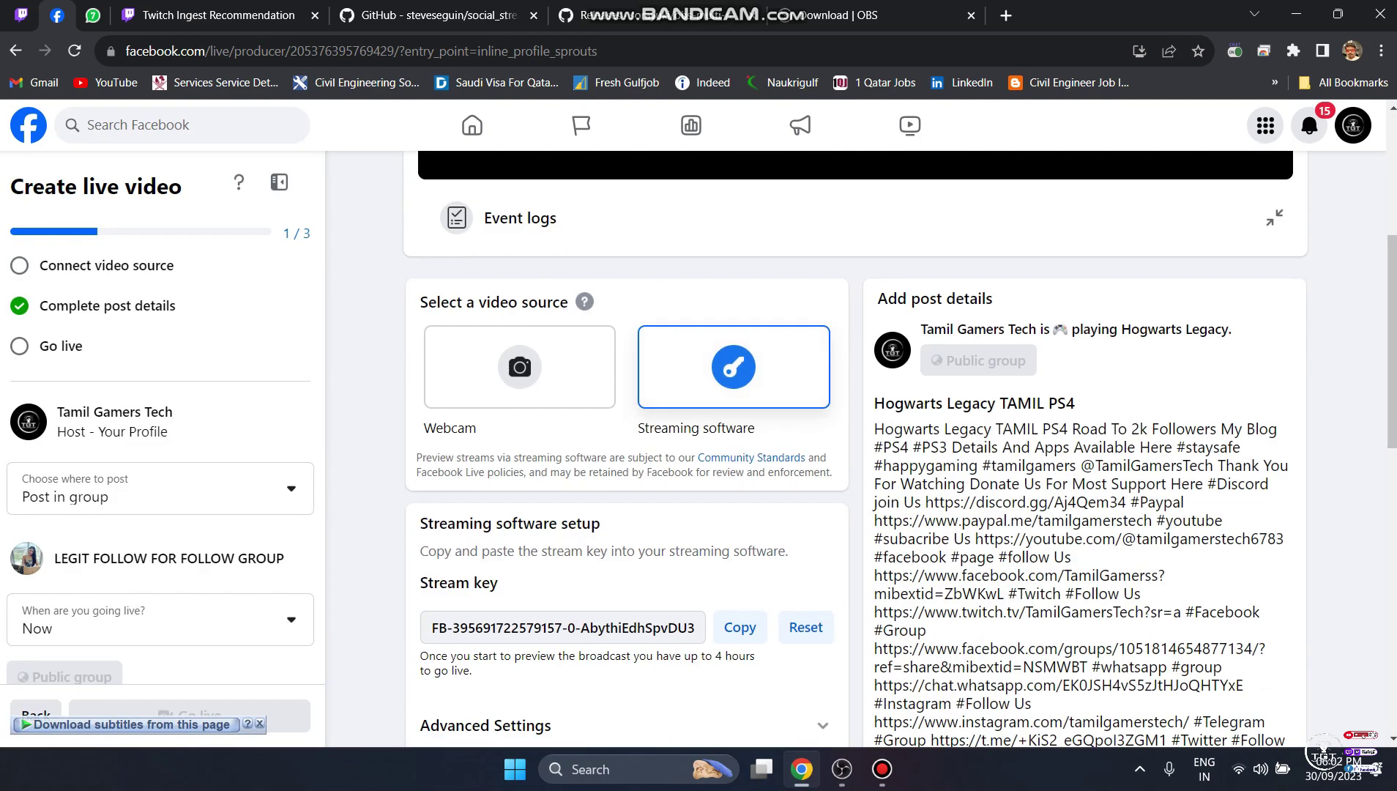
pyautogui.scroll(-4, 901, 449)
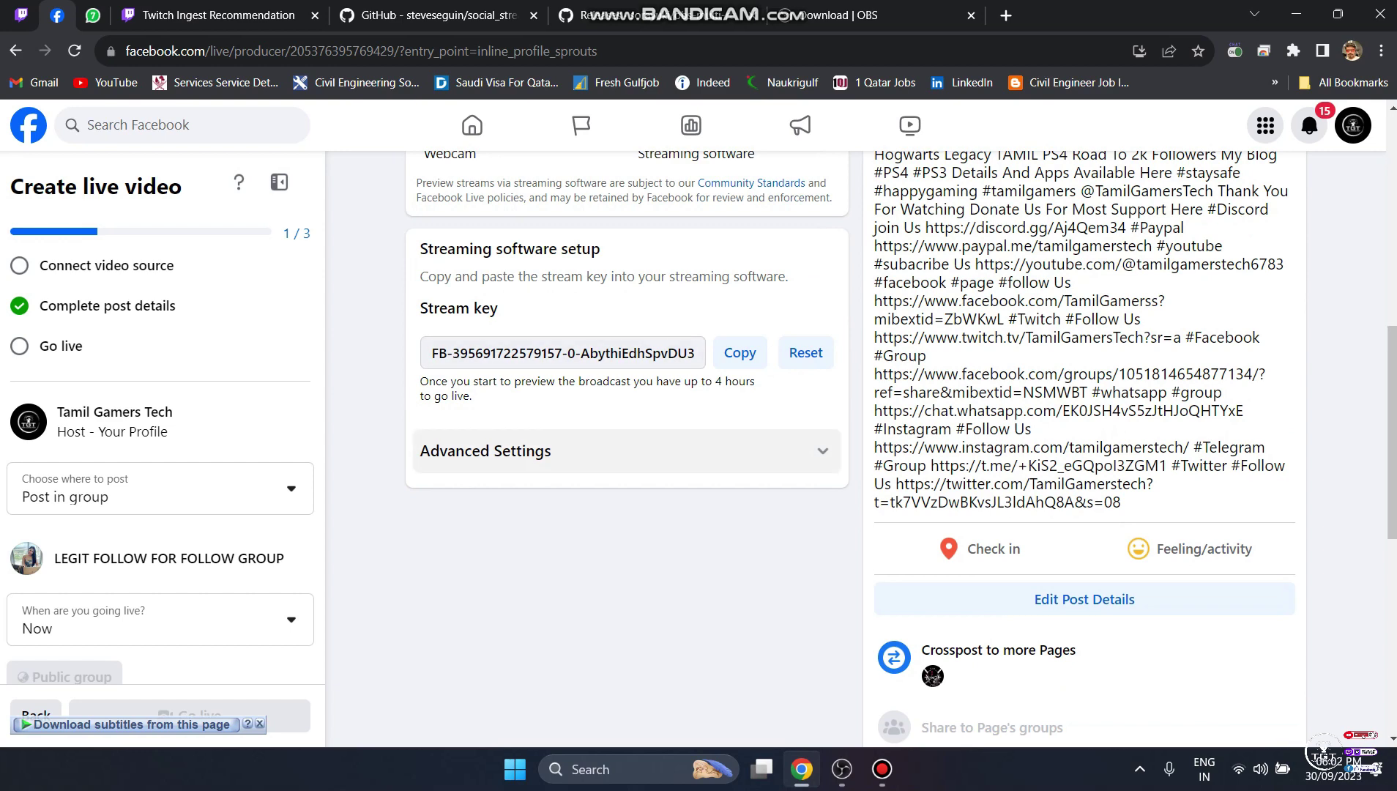
pyautogui.click(627, 450)
pyautogui.scroll(-1, 630, 450)
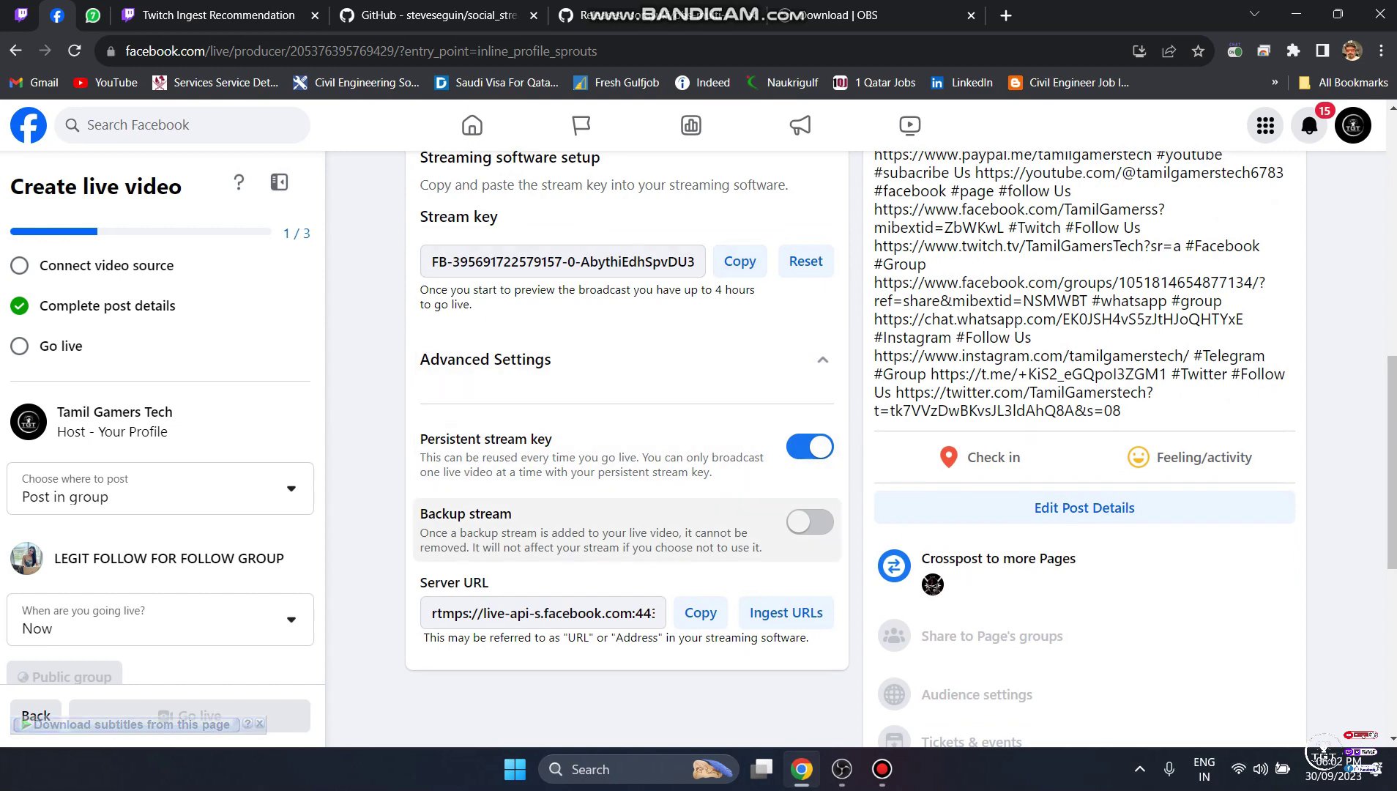
pyautogui.click(809, 521)
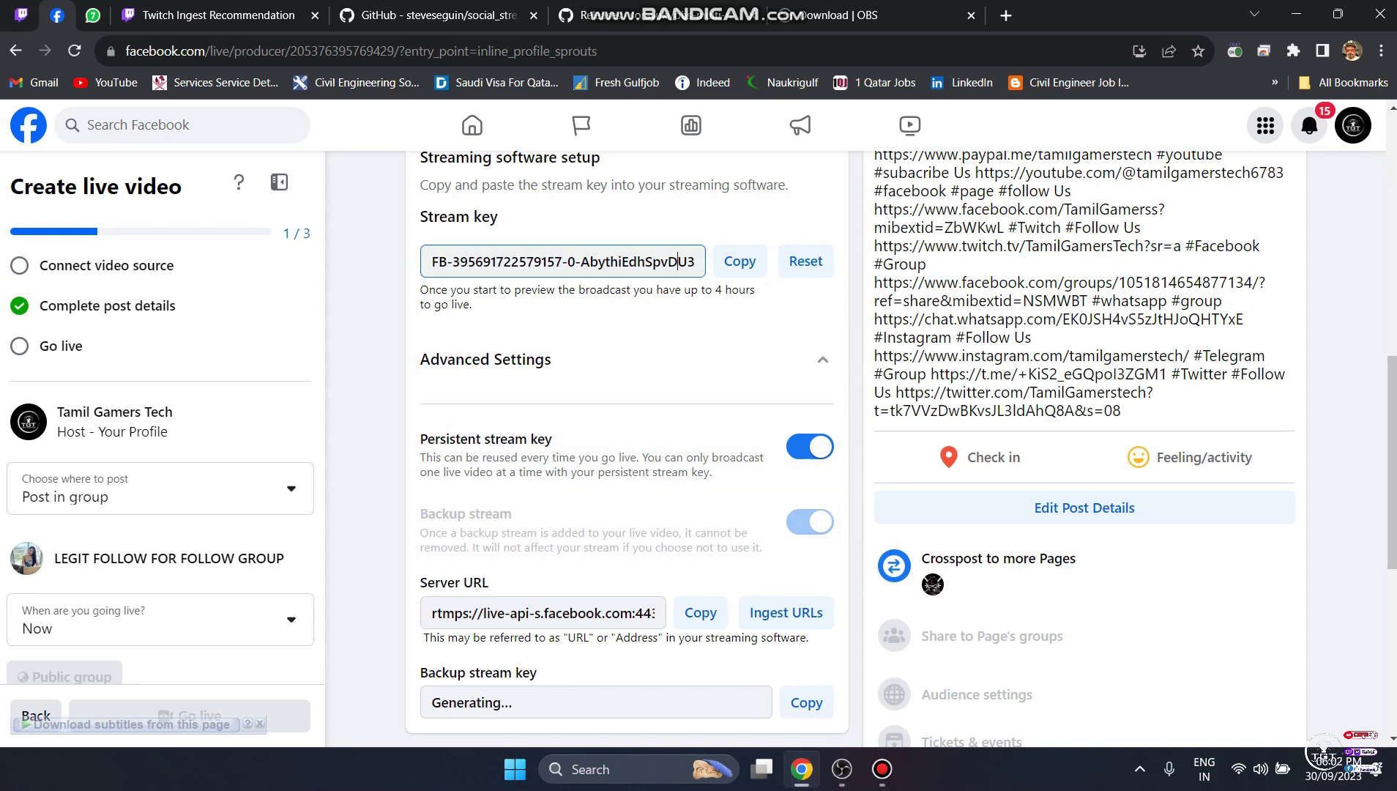
# Copy the Facebook stream key and paste it as the RTMP Key of the Fecebook target in OBS Studio.
pyautogui.moveTo(677, 261); pyautogui.dragTo(619, 261)
pyautogui.hotkey('ctrl', 'a')
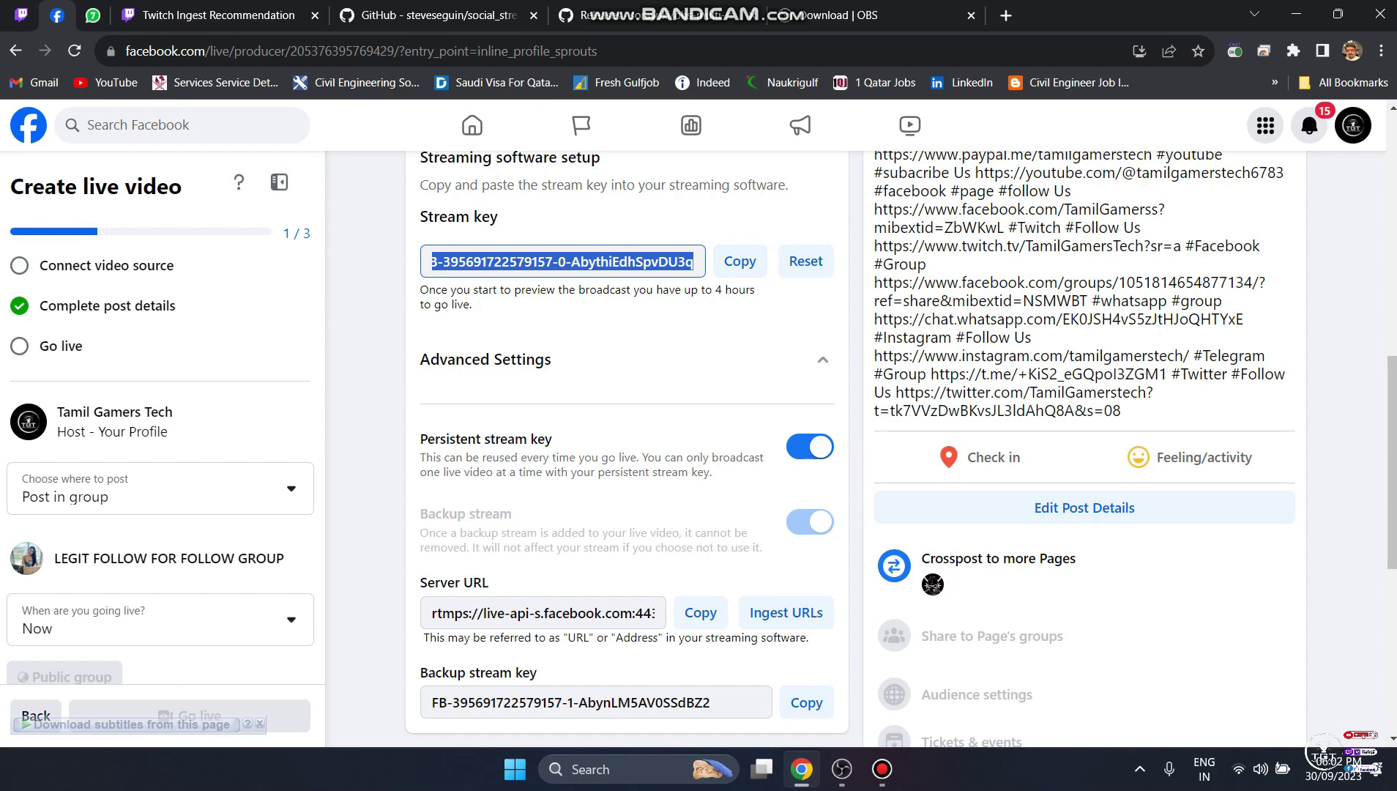
pyautogui.click(740, 262)
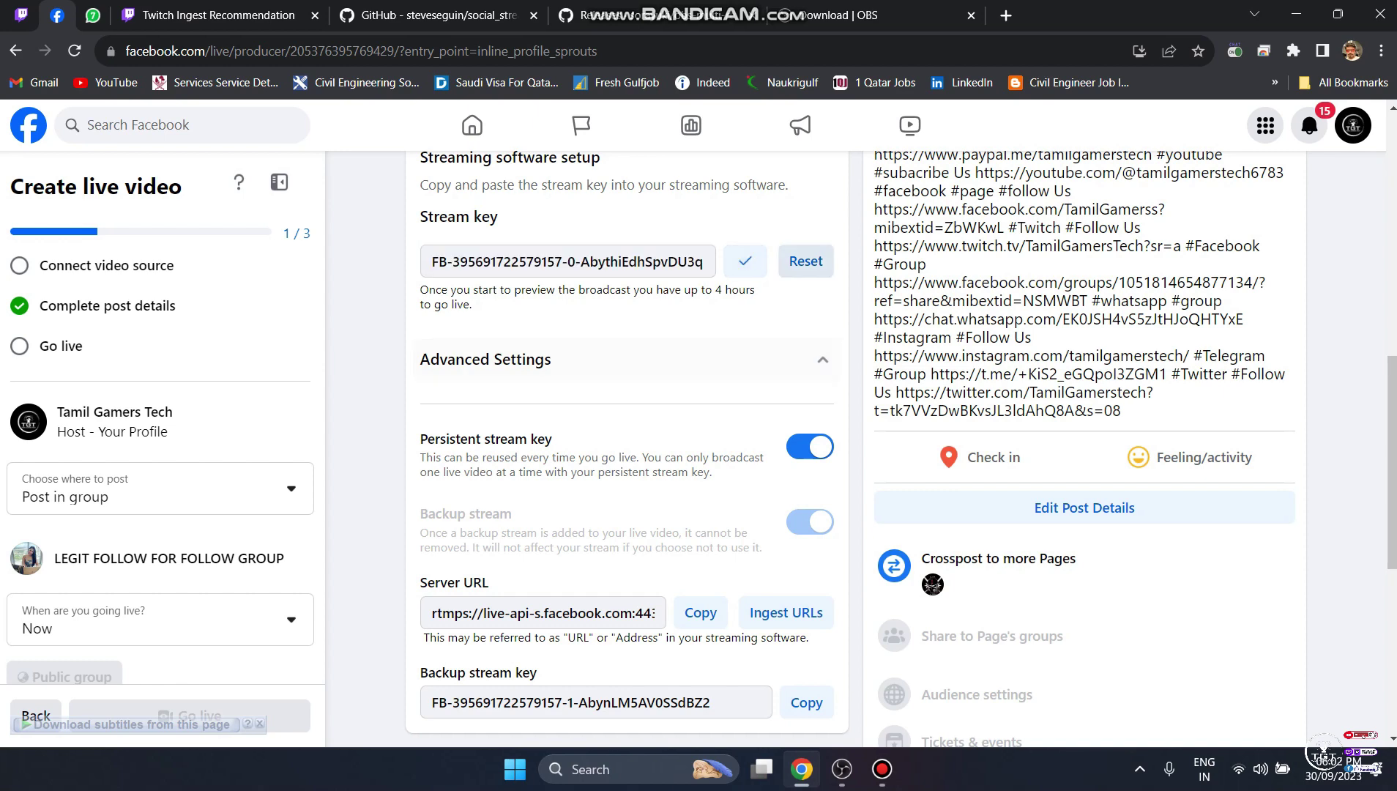
pyautogui.click(842, 769)
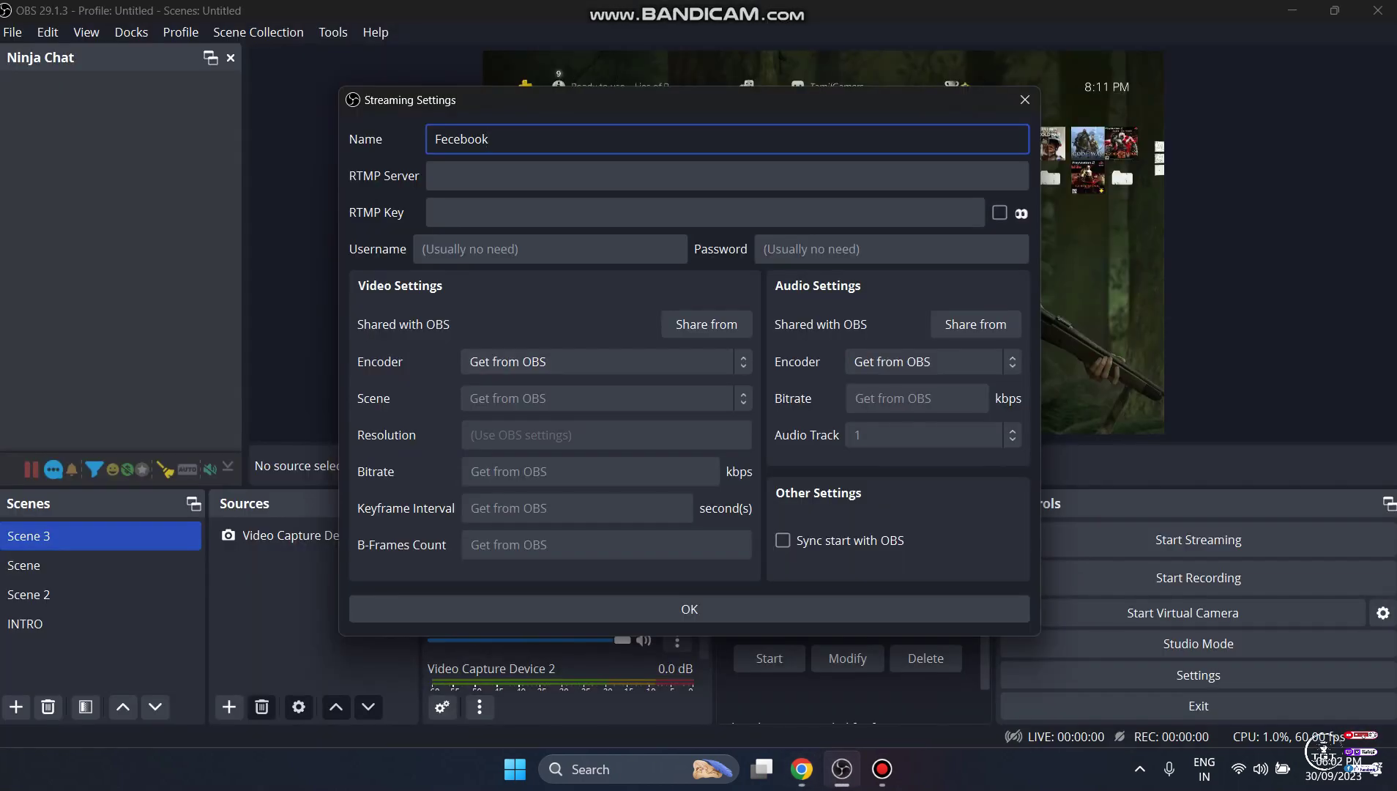
pyautogui.click(705, 213)
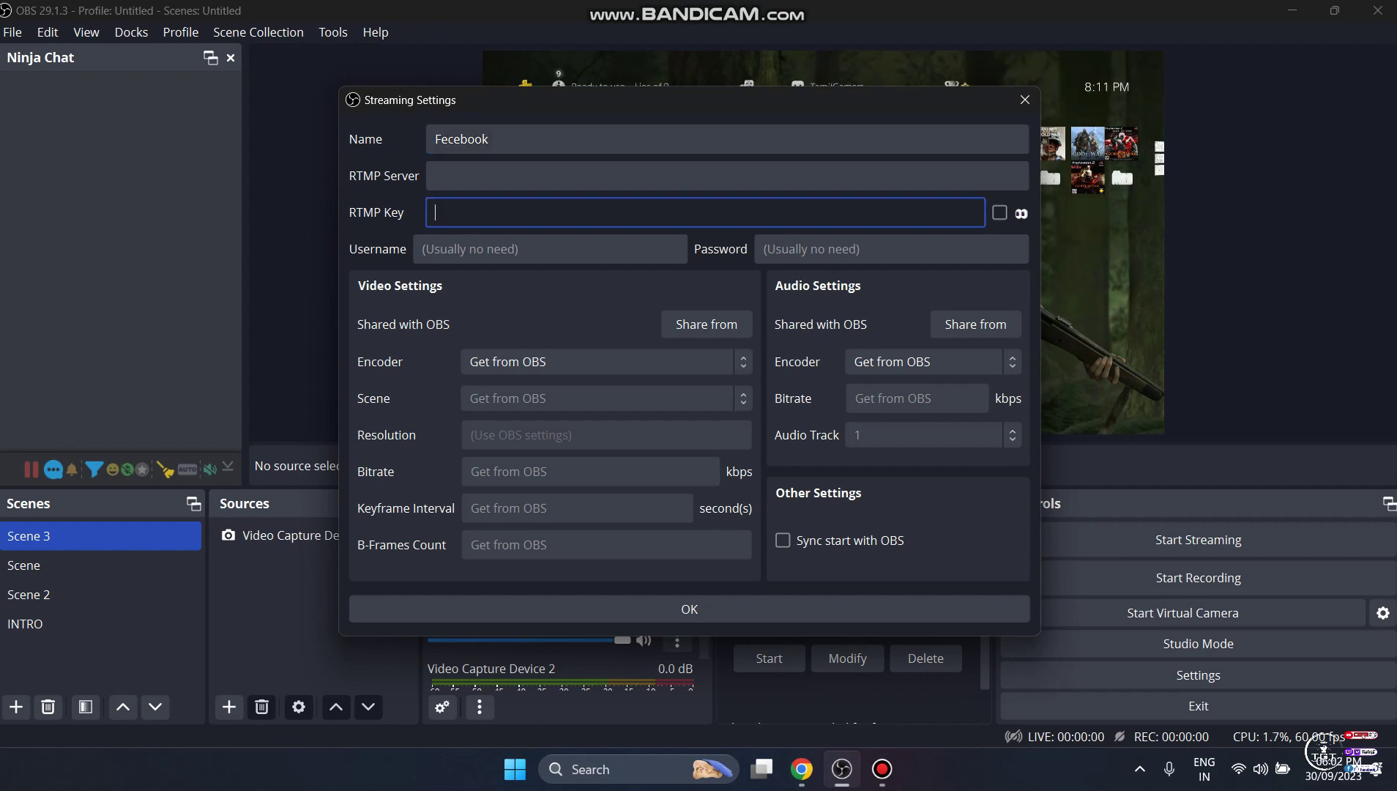
pyautogui.hotkey('ctrl', 'v')
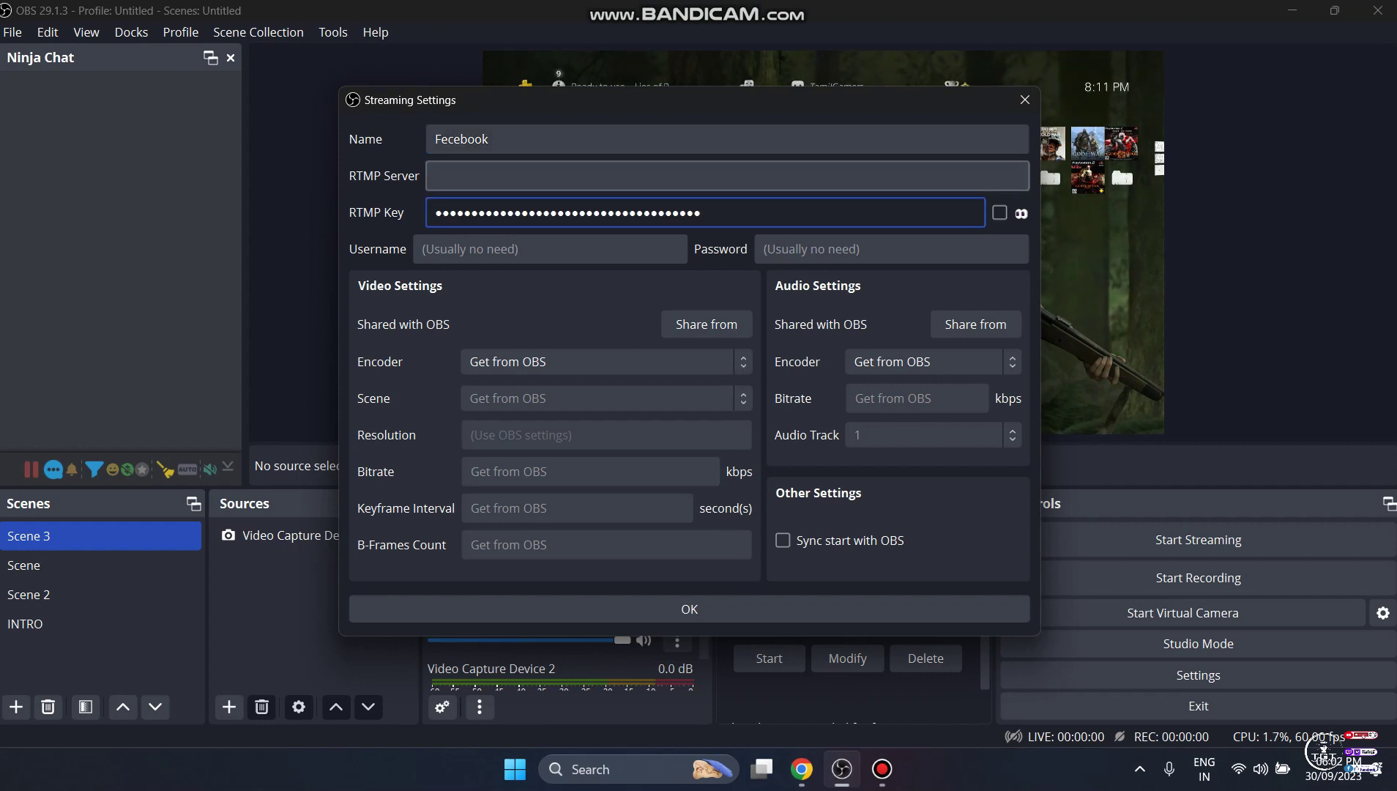
# Copy the Server URL from Facebook's streaming setup and set the target's RTMP Server to rtmps://live-api-s.facebook.com:443/rtmp/ in OBS Studio.
pyautogui.click(727, 176)
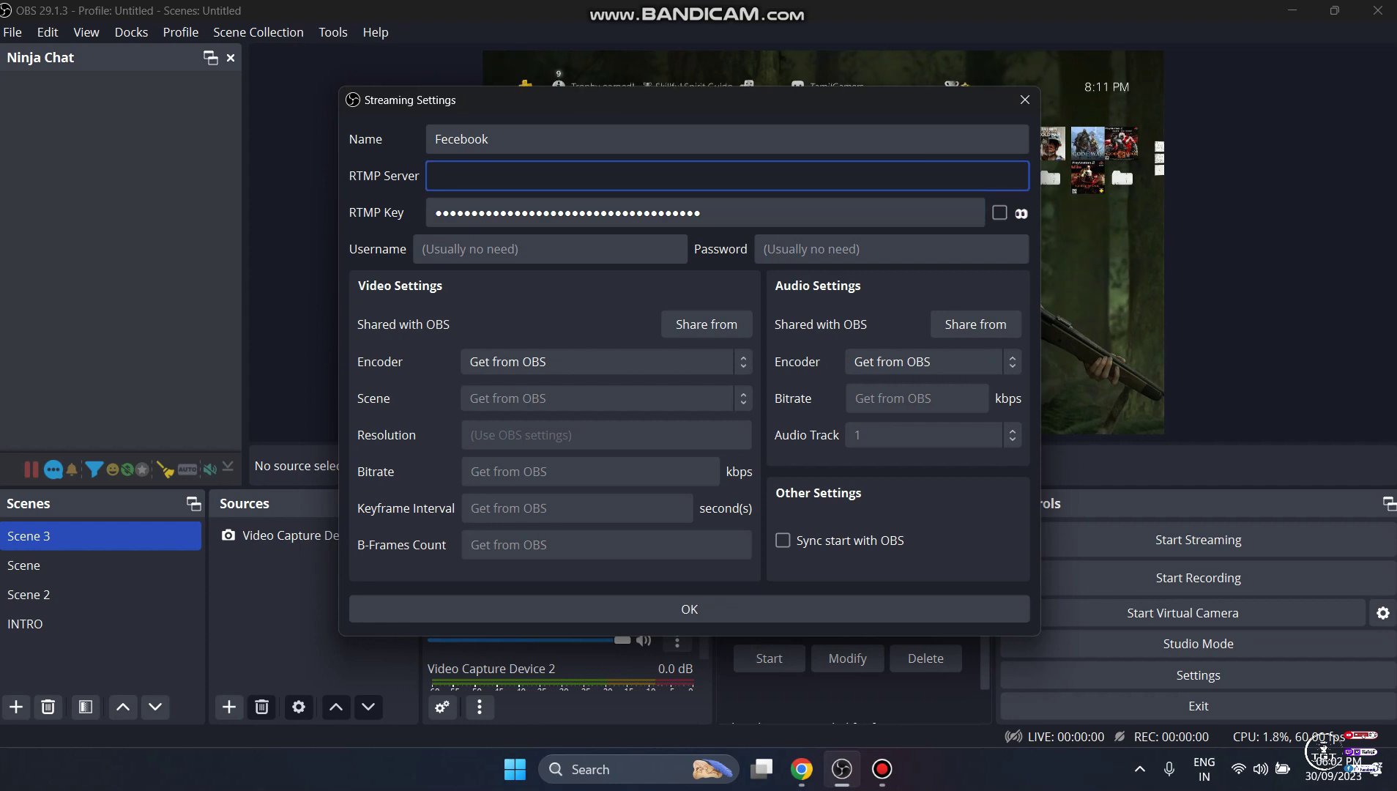
pyautogui.click(801, 769)
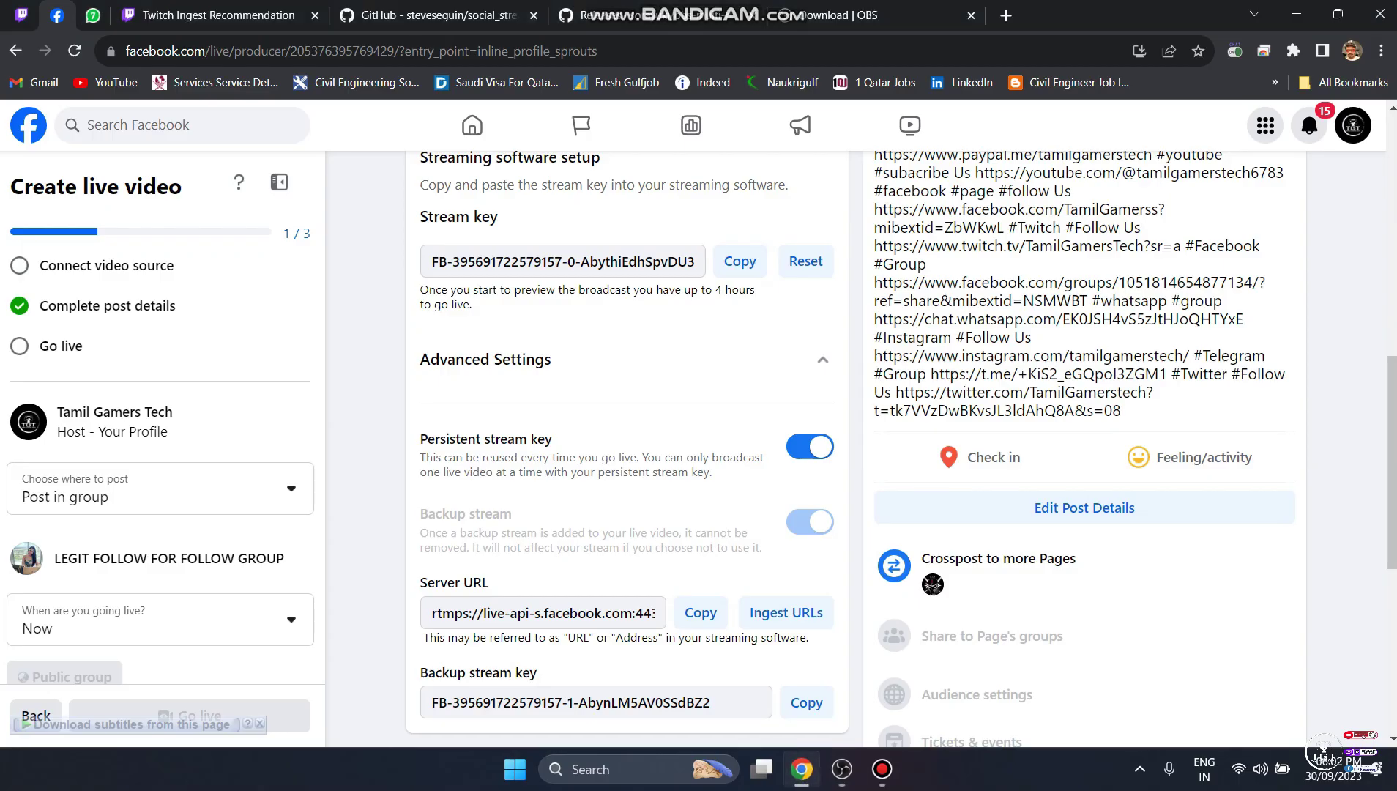
pyautogui.scroll(-1, 541, 612)
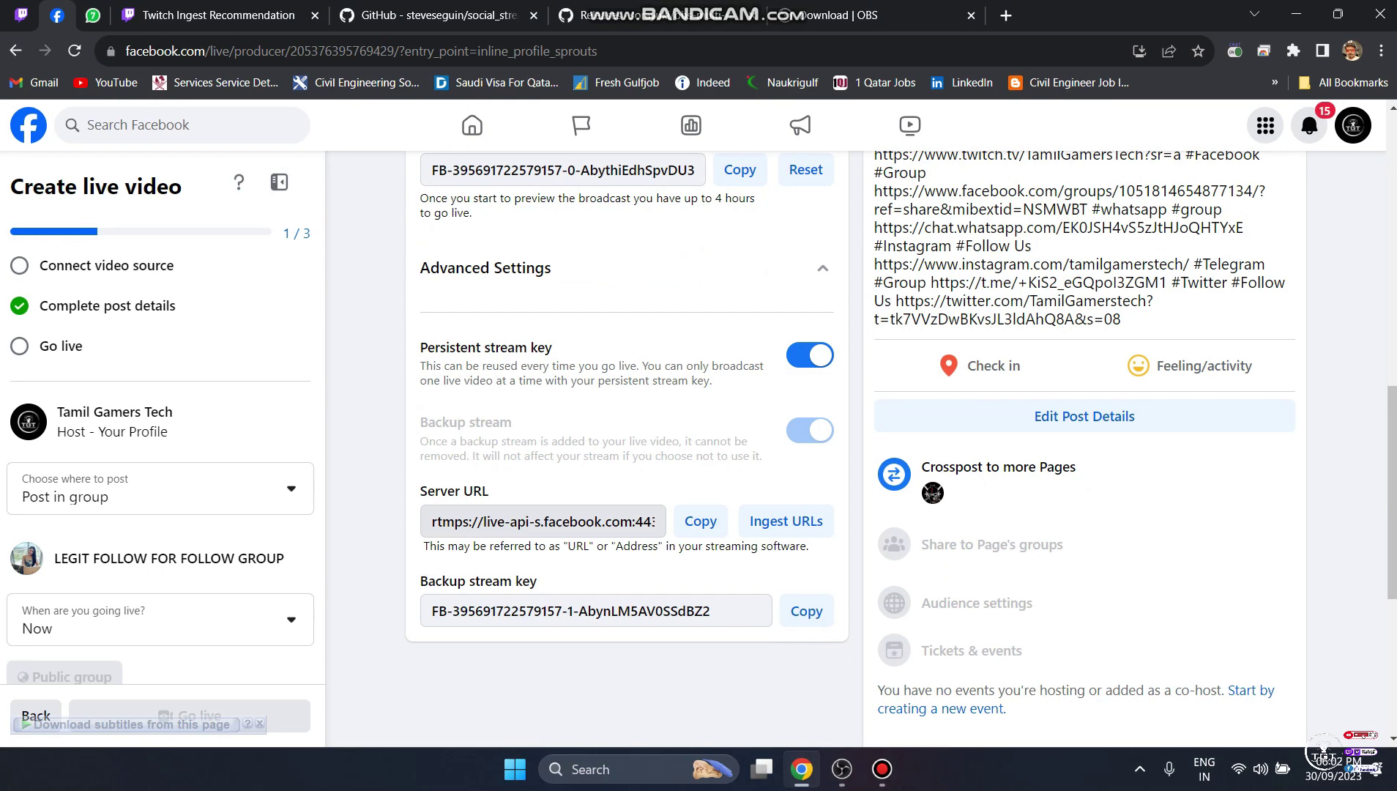
pyautogui.scroll(3, 700, 521)
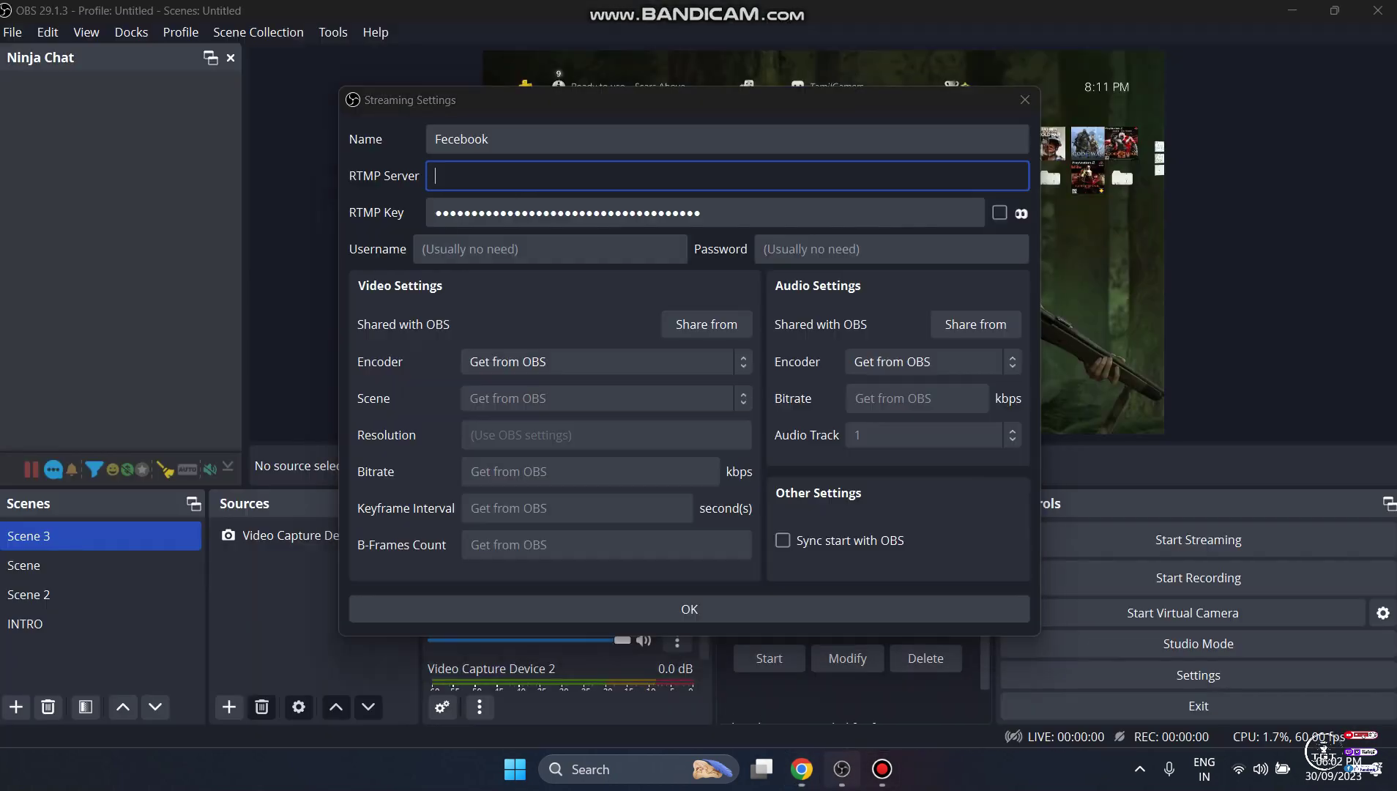
pyautogui.click(842, 769)
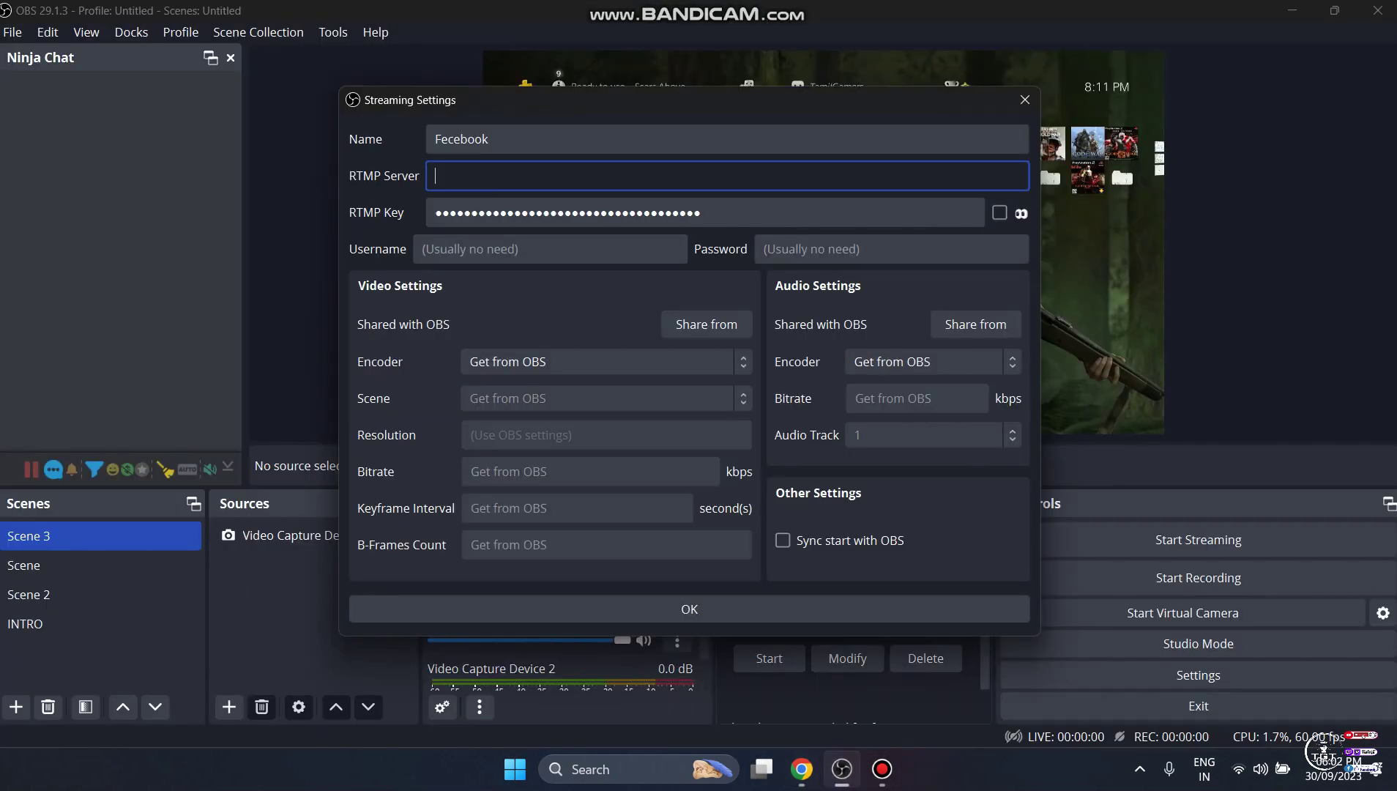
pyautogui.hotkey('ctrl', 'v')
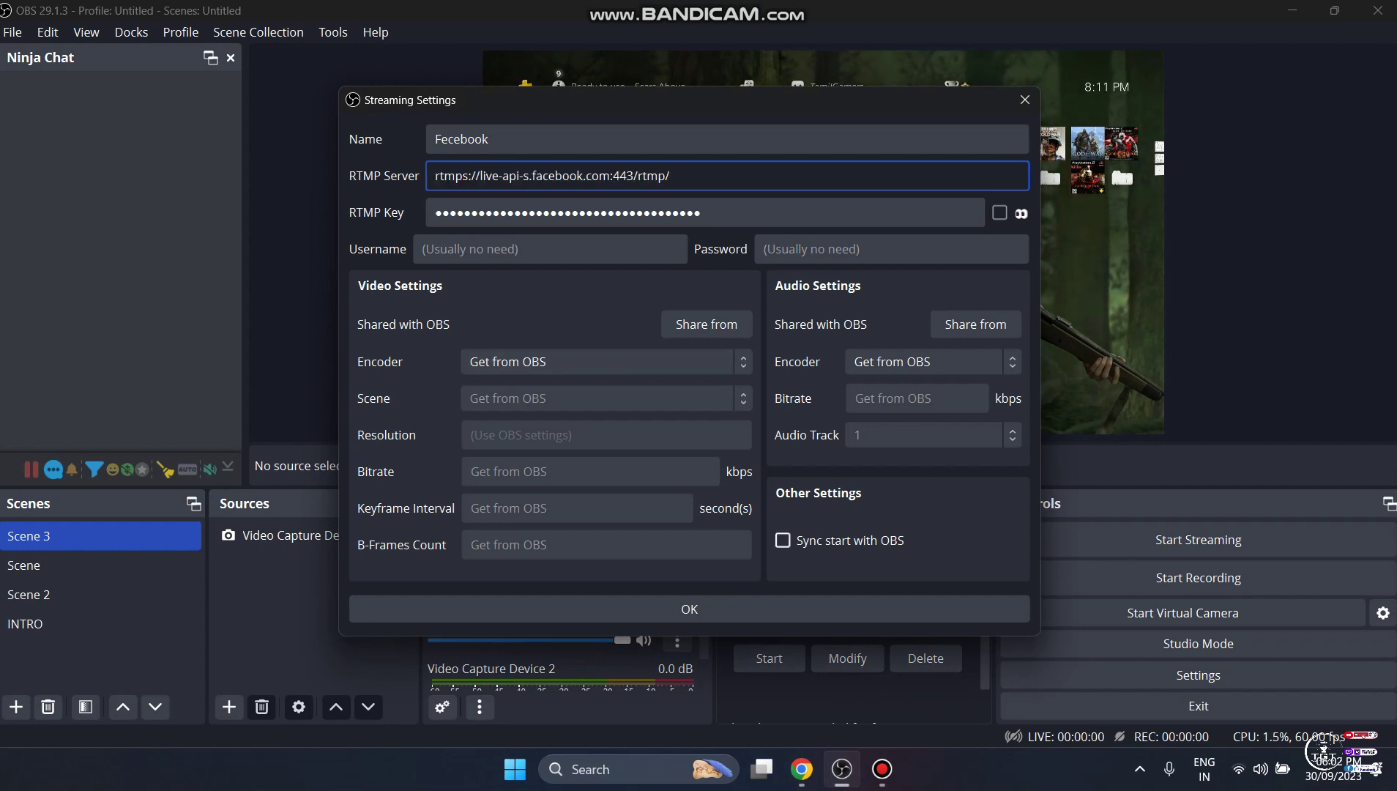
# Enable Sync start with OBS for the Fecebook target and save its streaming settings.
pyautogui.click(783, 540)
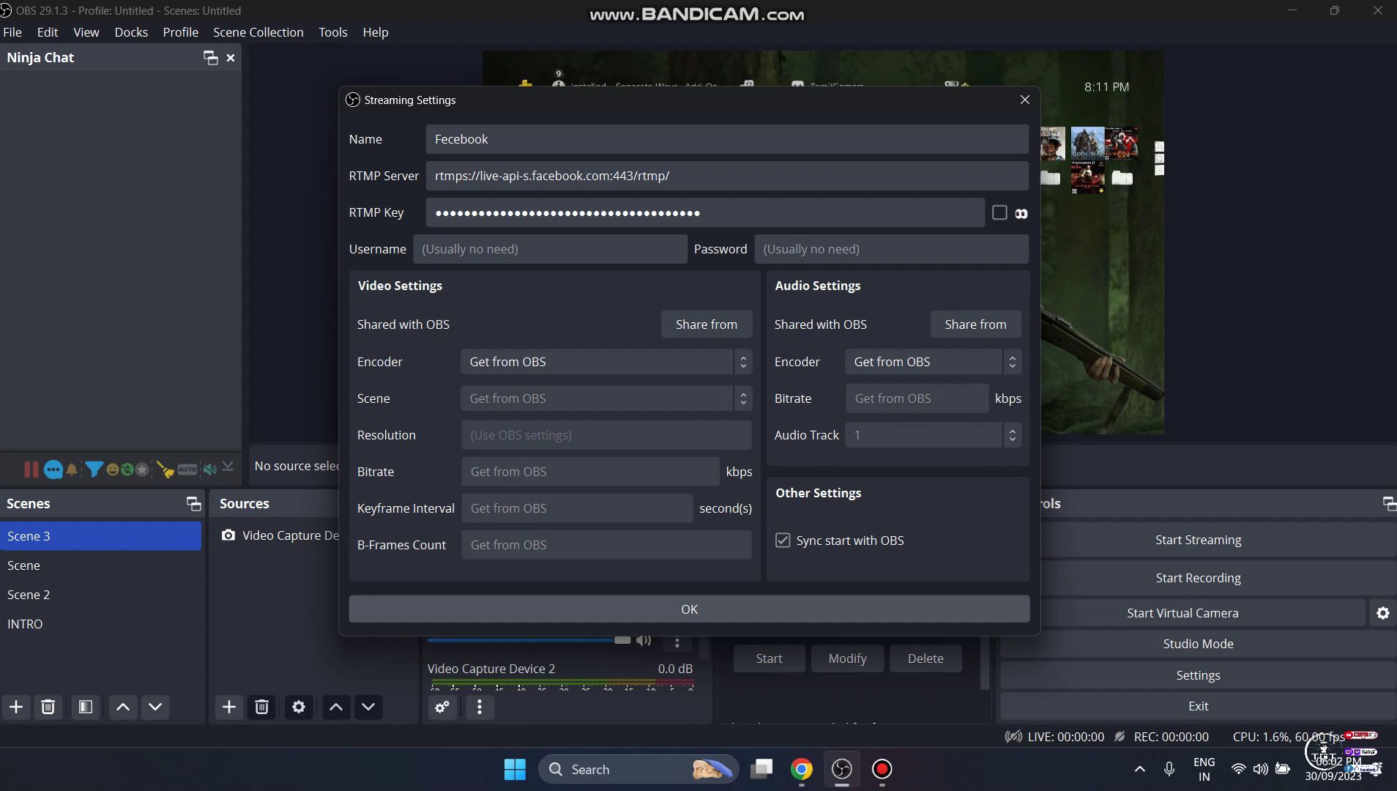
pyautogui.click(689, 609)
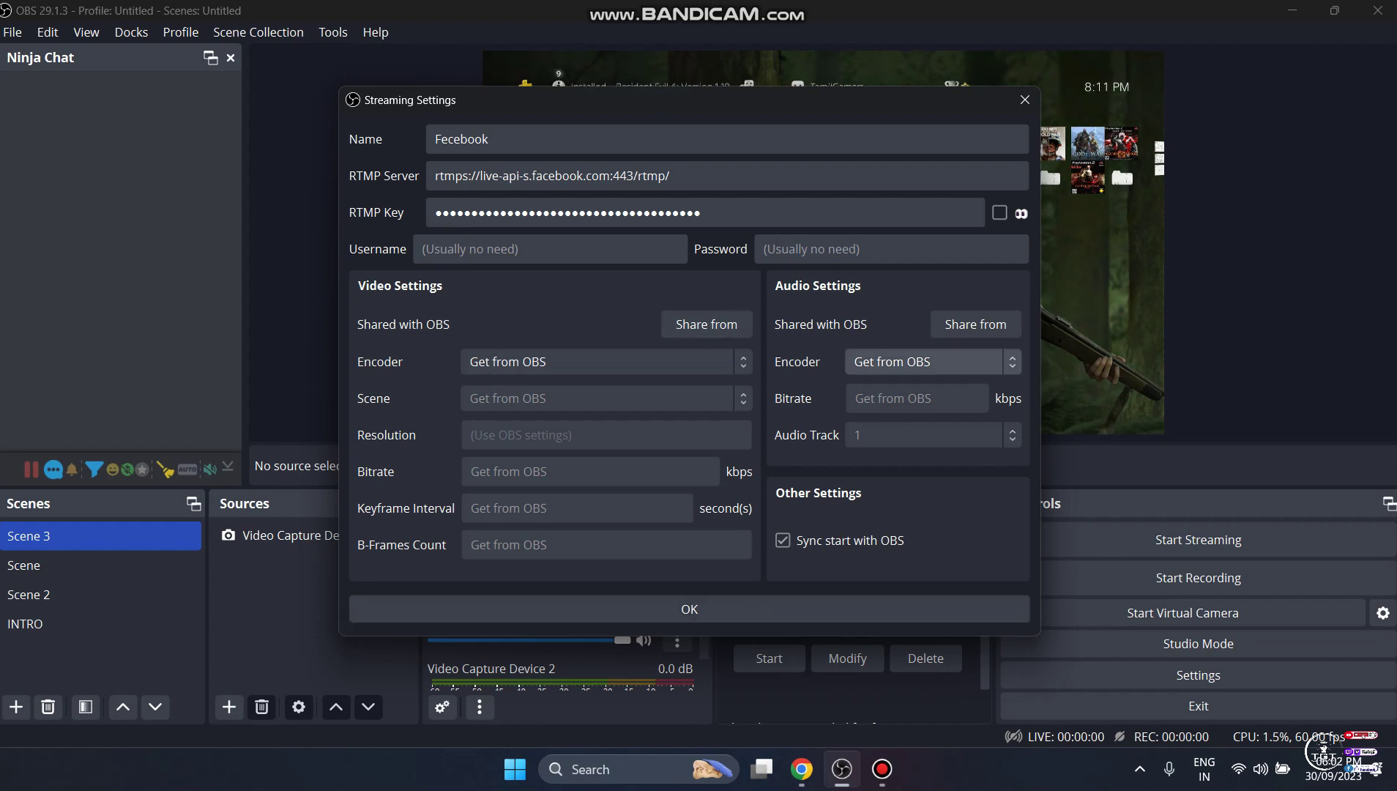
pyautogui.click(689, 609)
pyautogui.click(690, 608)
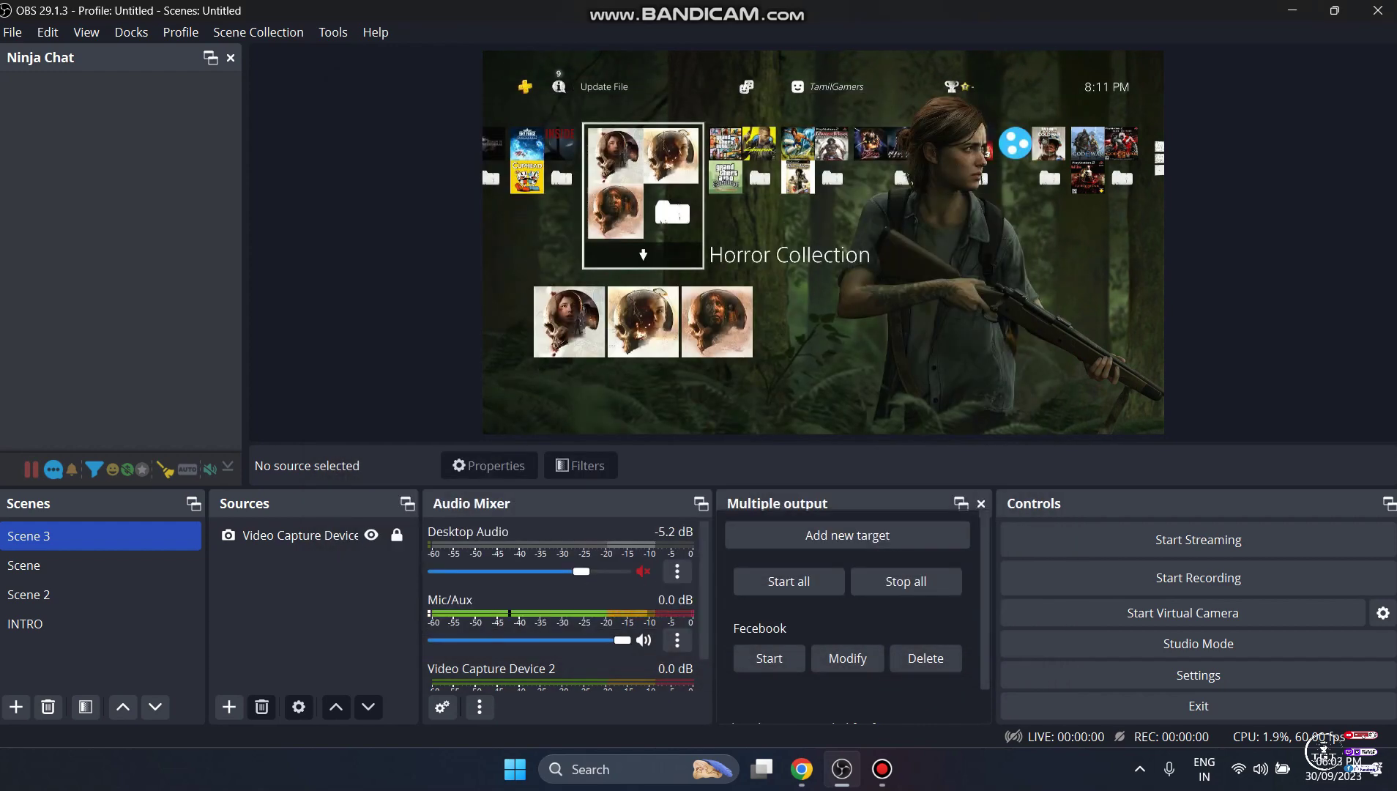
# Add another streaming target in the Multiple output dock and name it Twitch.
pyautogui.scroll(-2, 770, 623)
pyautogui.scroll(2, 809, 631)
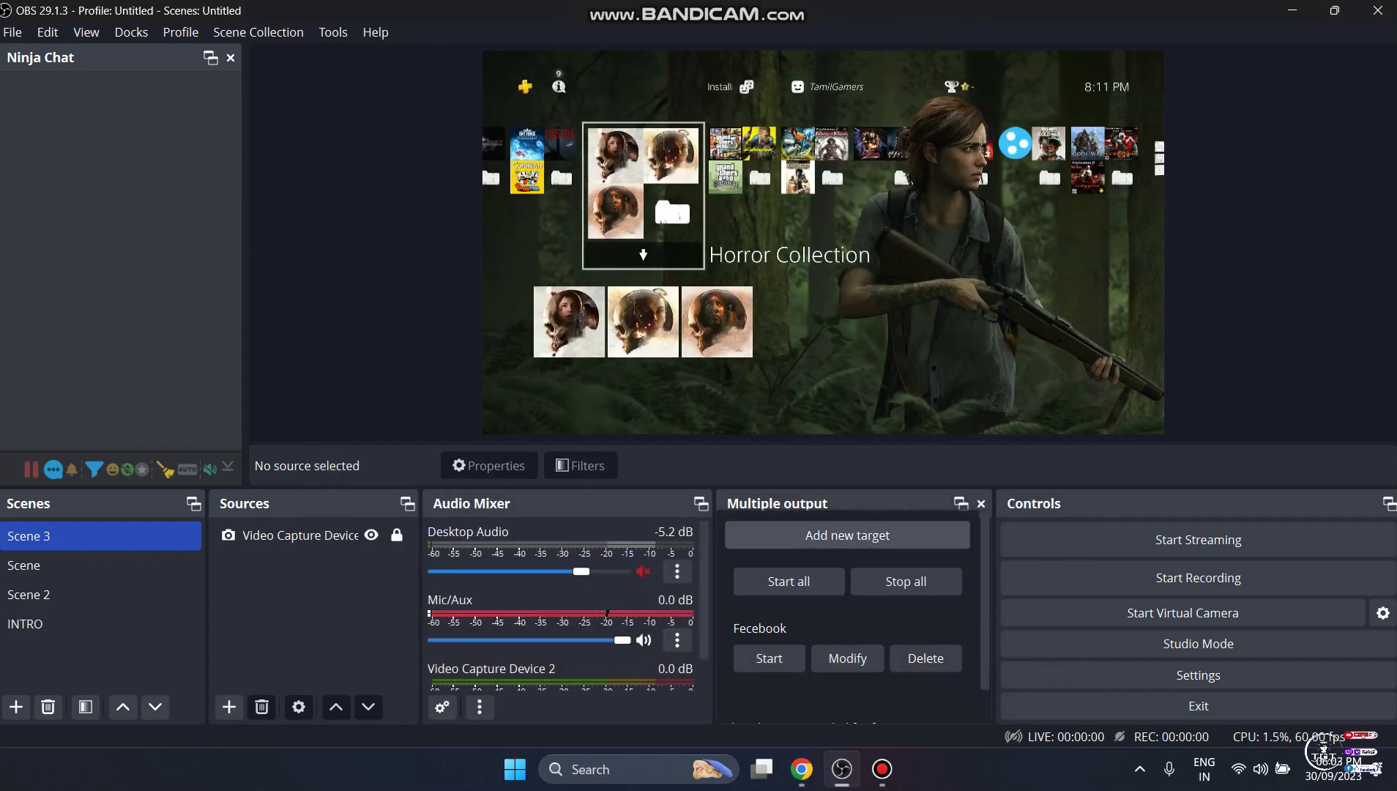
pyautogui.click(847, 535)
pyautogui.hotkey('ctrl', 'a')
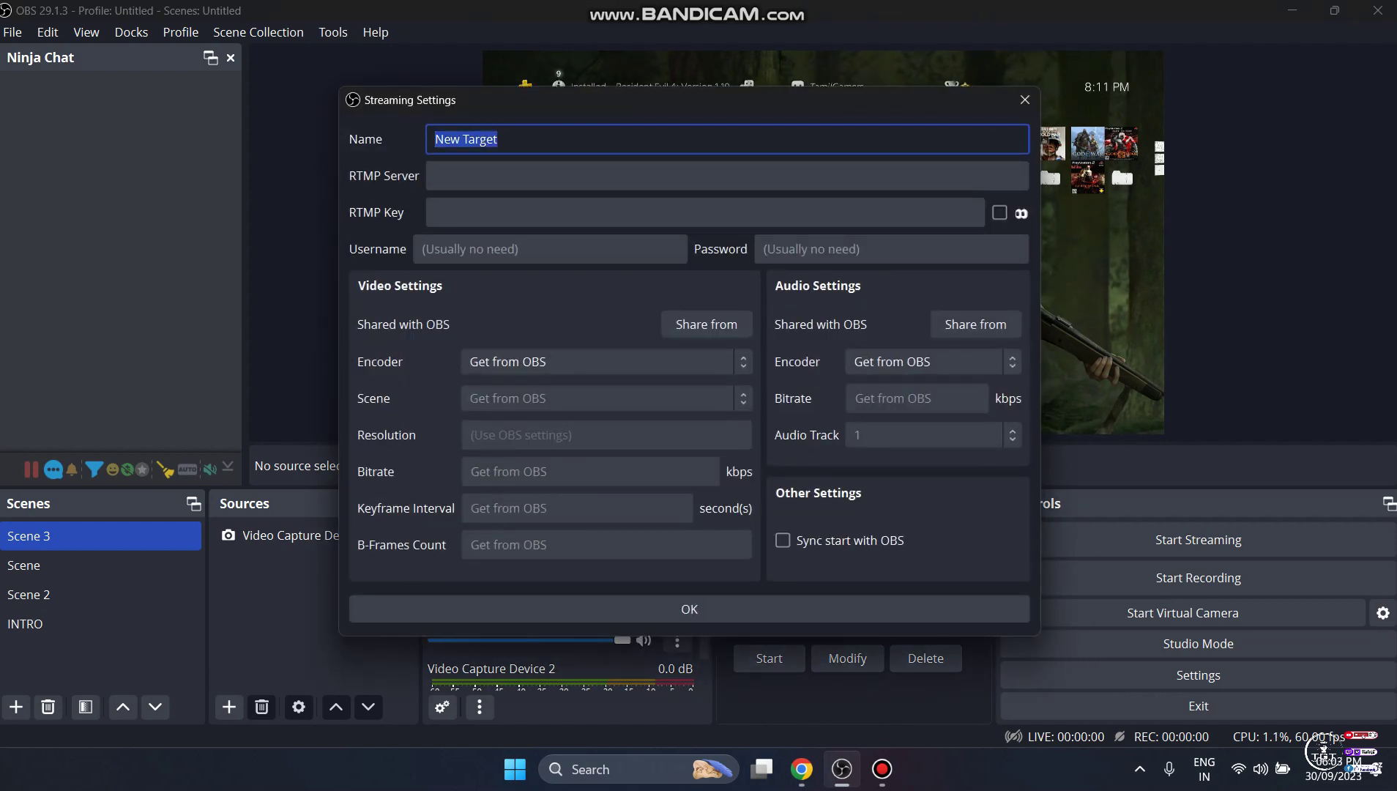
pyautogui.write('Twitch')
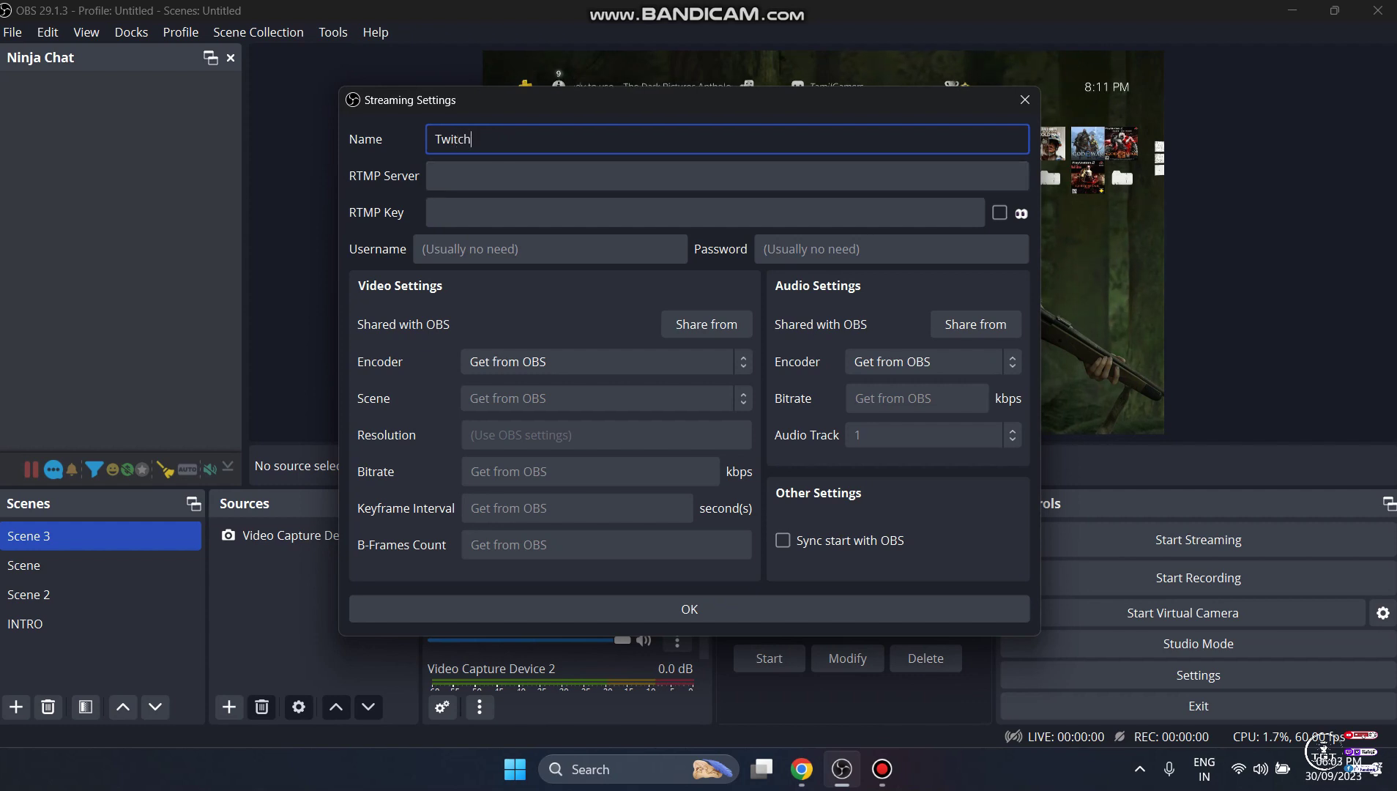
# Switch to the Twitch Ingest Recommendation page in Chrome and look through the recommended ingest endpoints.
pyautogui.click(801, 769)
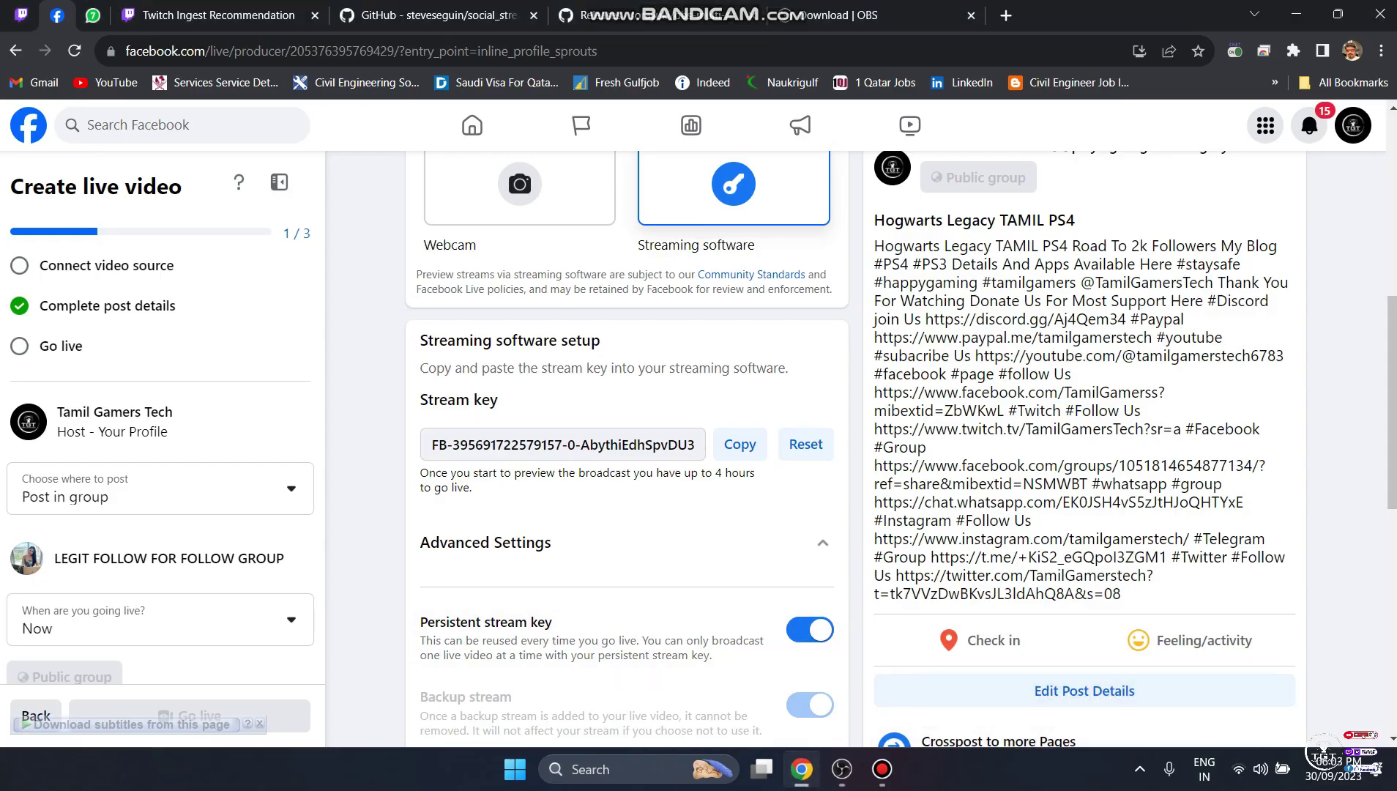
pyautogui.click(218, 15)
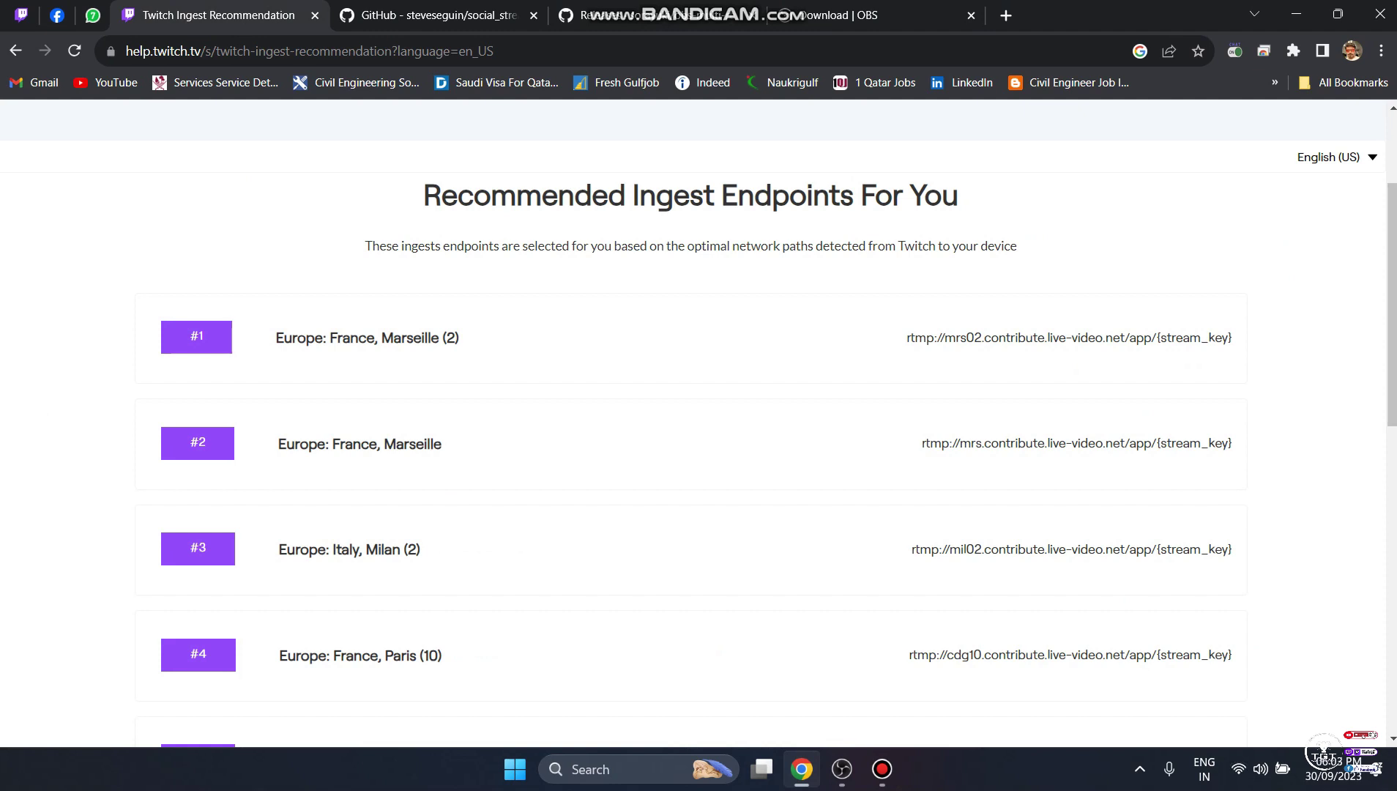
pyautogui.scroll(-3, 698, 425)
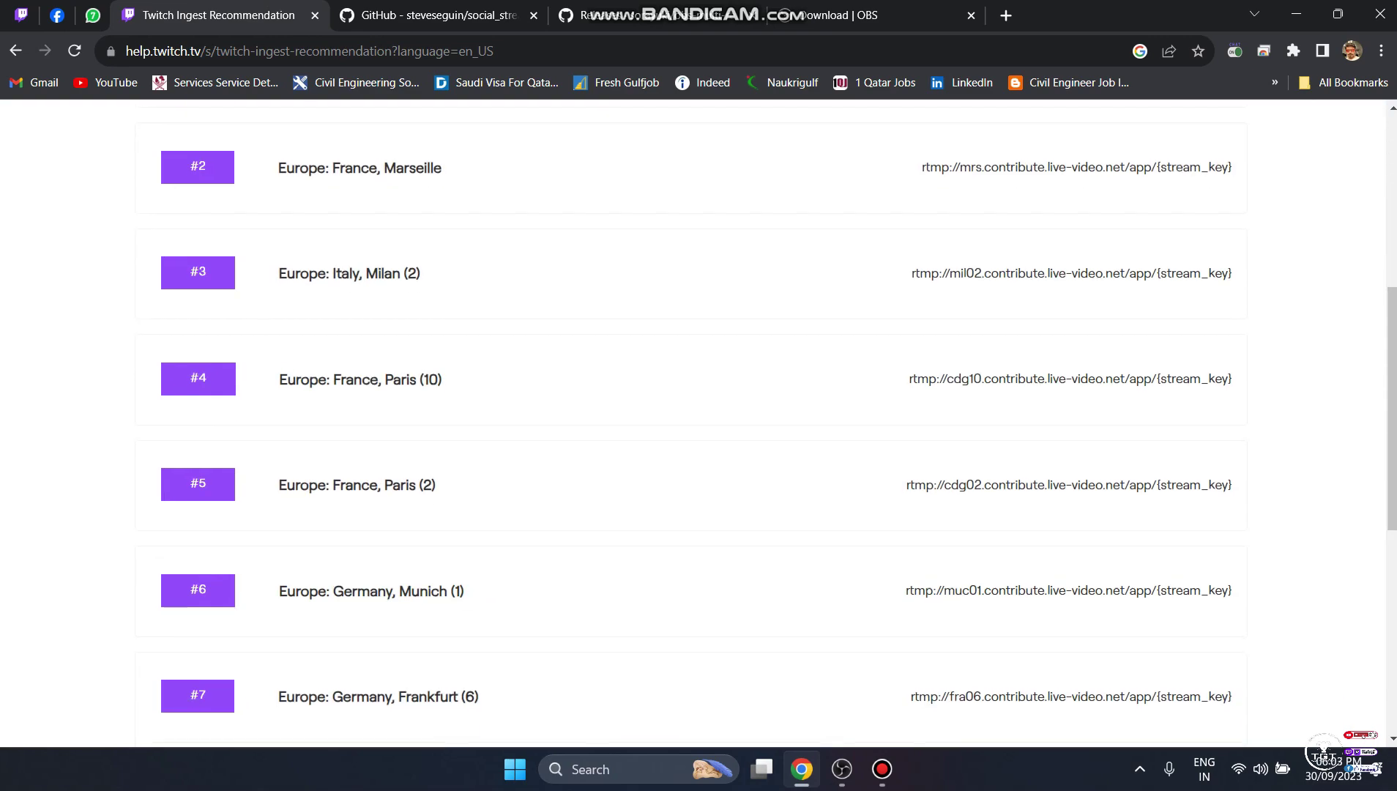
pyautogui.scroll(-6, 698, 422)
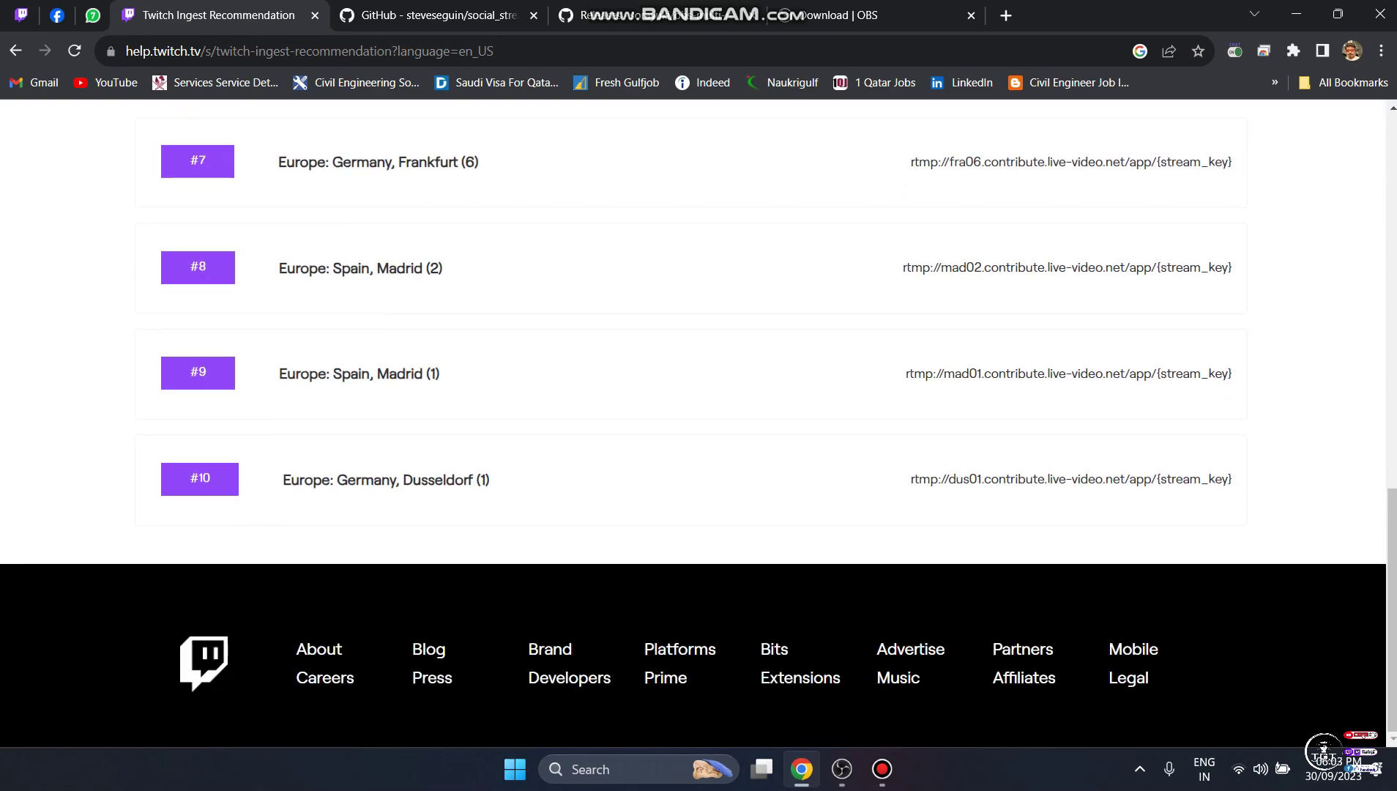
pyautogui.scroll(6, 698, 423)
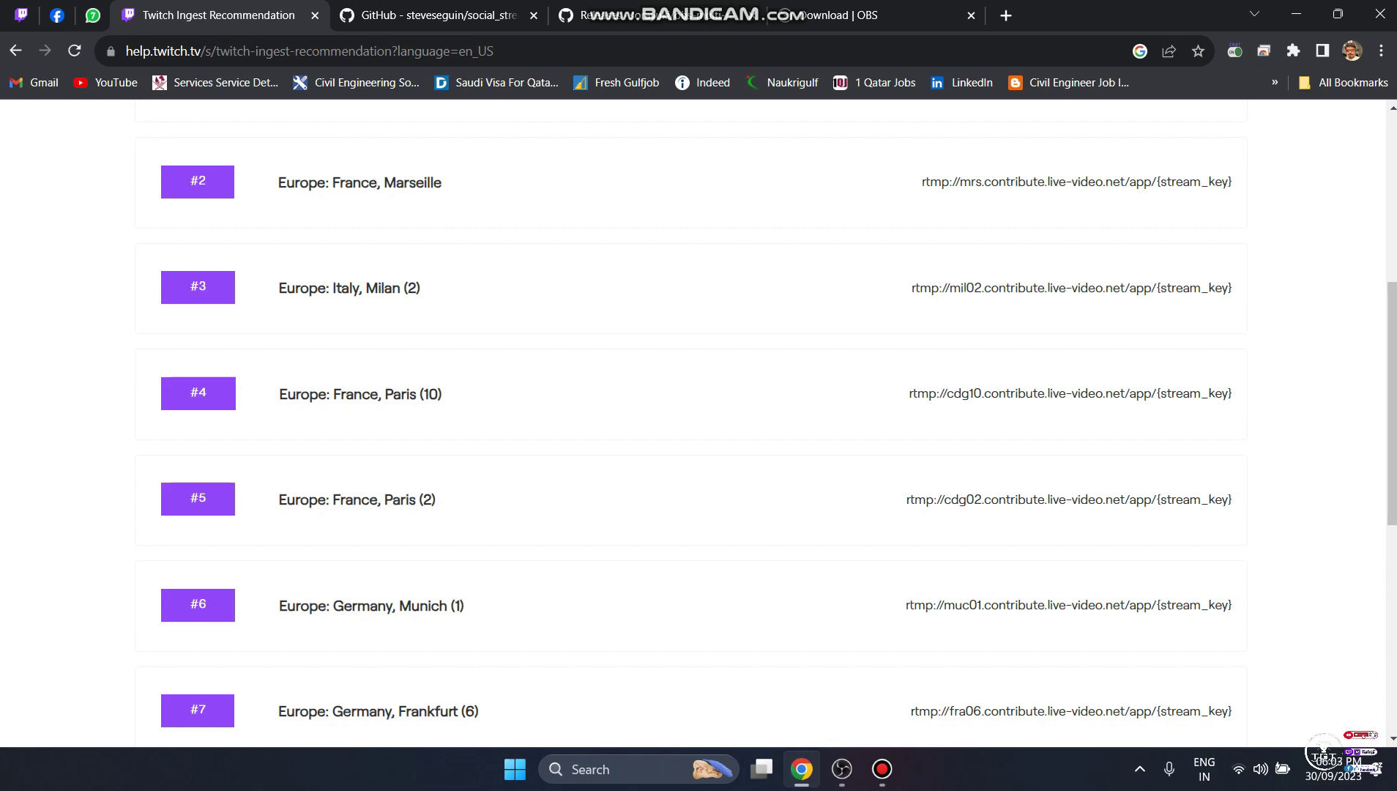
pyautogui.scroll(1, 698, 423)
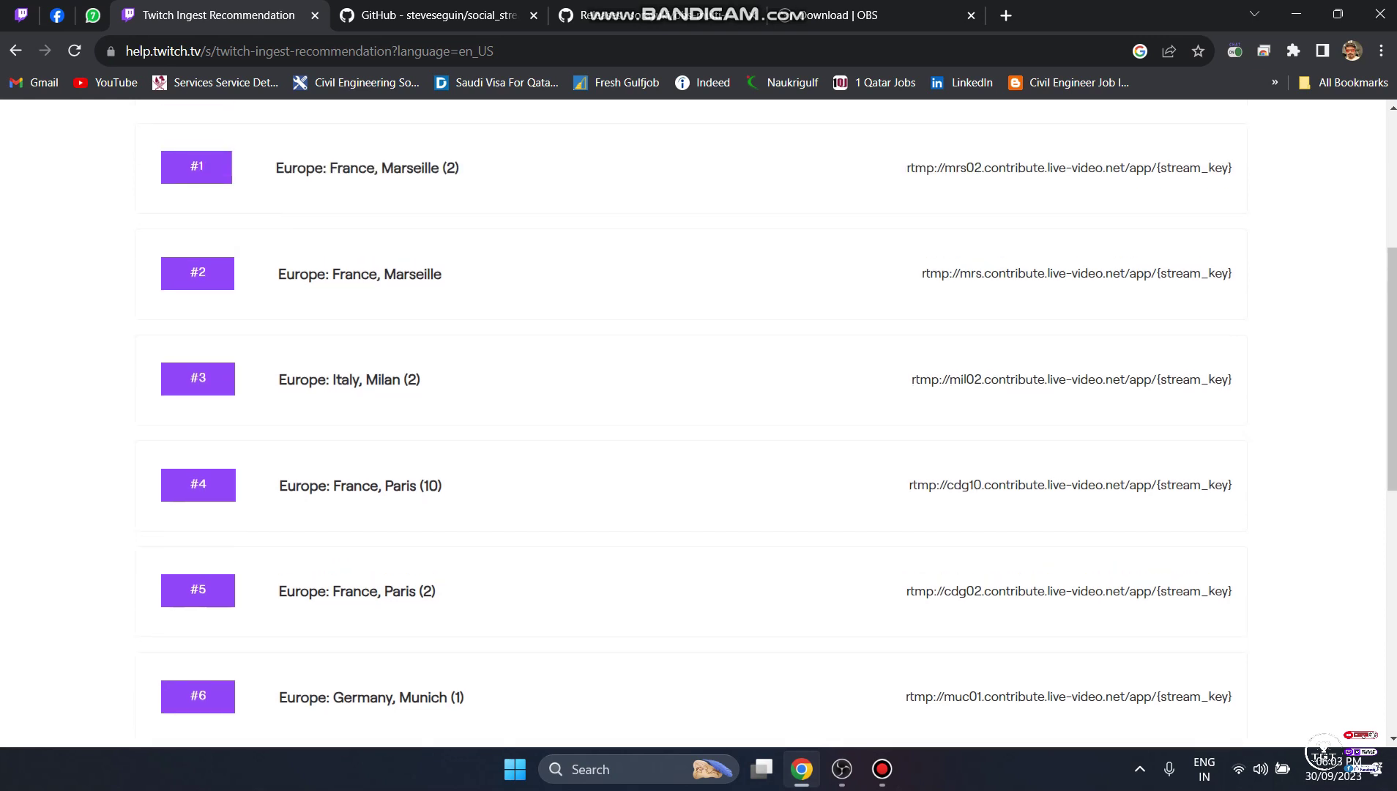
pyautogui.scroll(-1, 699, 423)
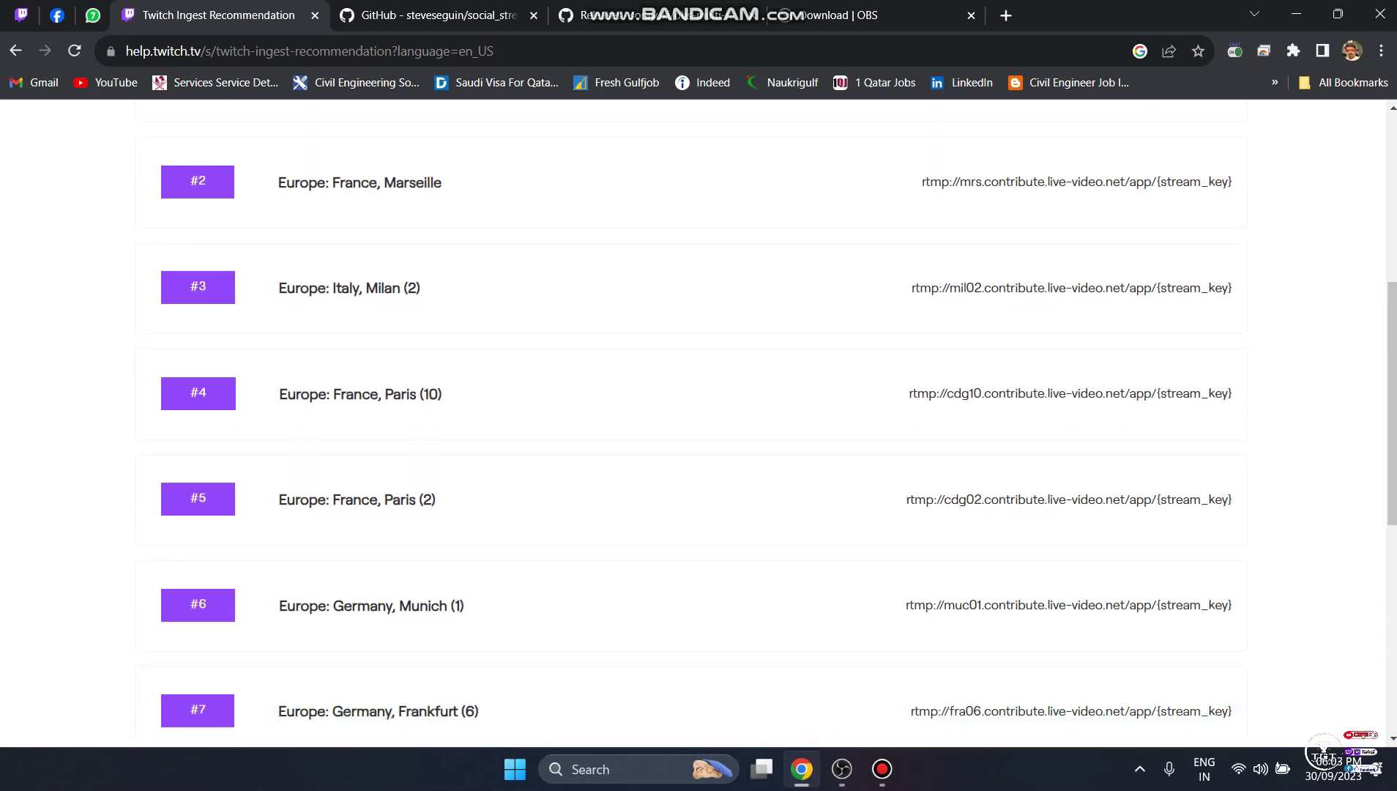
pyautogui.scroll(3, 698, 422)
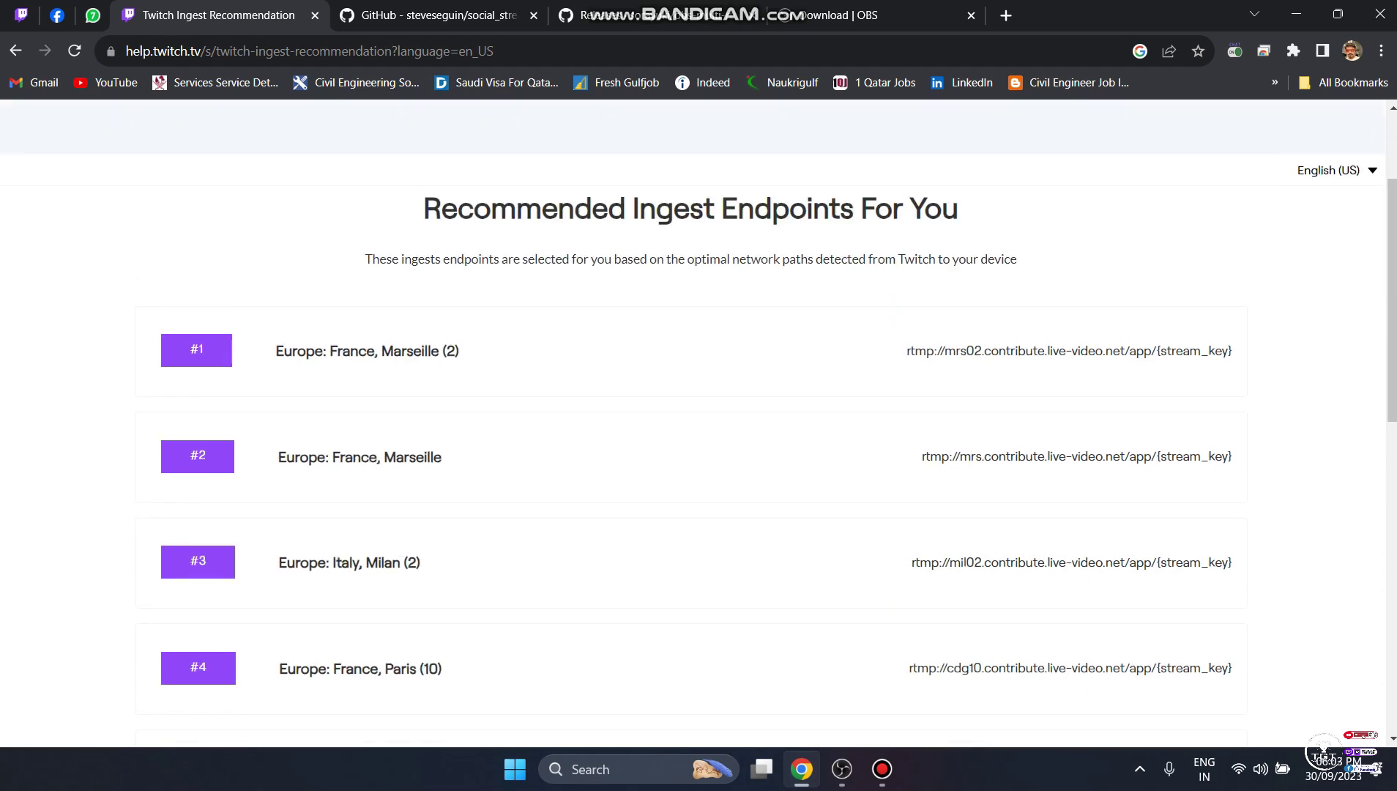
pyautogui.scroll(-9, 698, 423)
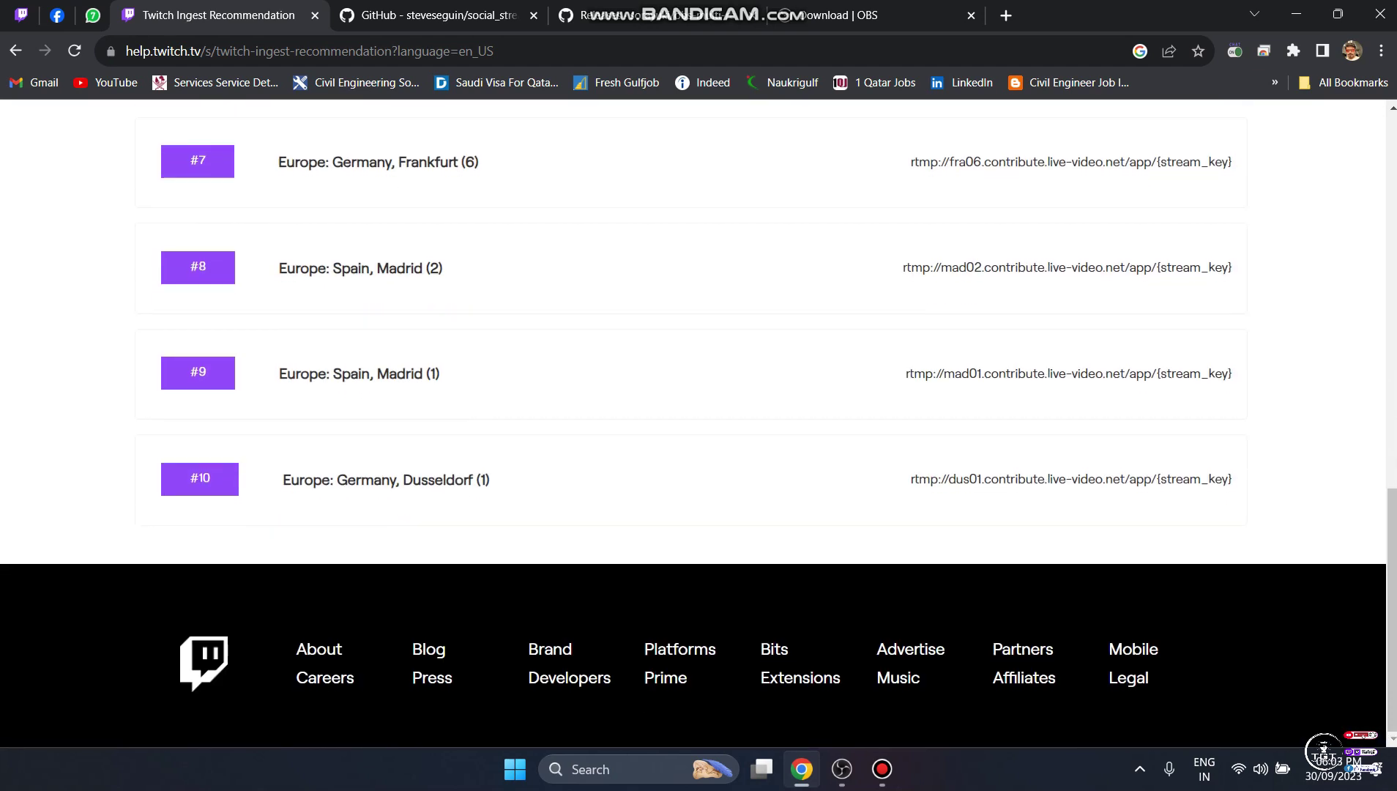
# Copy the Europe: Germany, Dusseldorf (1) endpoint URL, rtmp://dus01.contribute.live-video.net/app/{stream_key}, and paste it as the Twitch target's RTMP Server in OBS Studio.
pyautogui.moveTo(910, 479); pyautogui.dragTo(1233, 480)
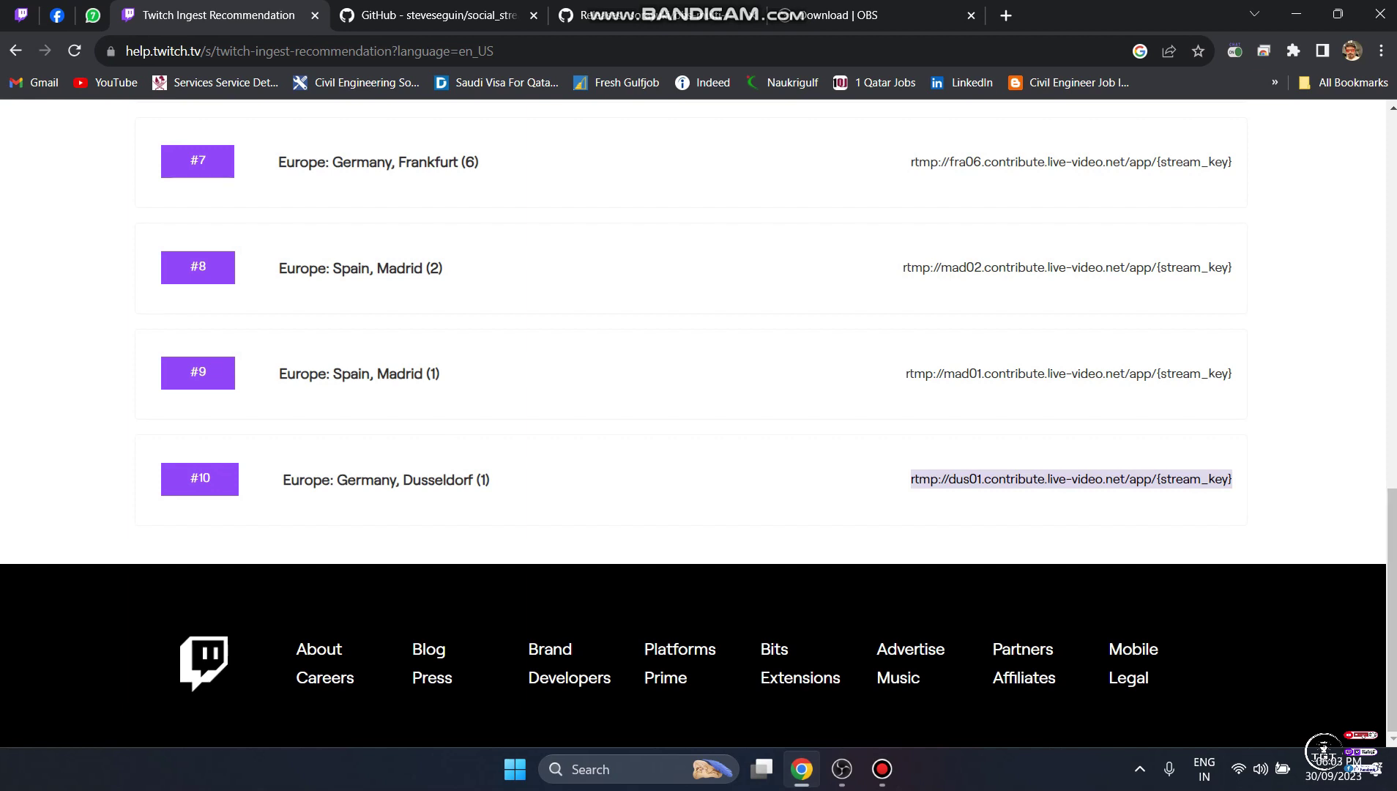
pyautogui.rightClick(938, 479)
pyautogui.click(974, 494)
pyautogui.click(842, 768)
pyautogui.click(458, 181)
pyautogui.rightClick(457, 182)
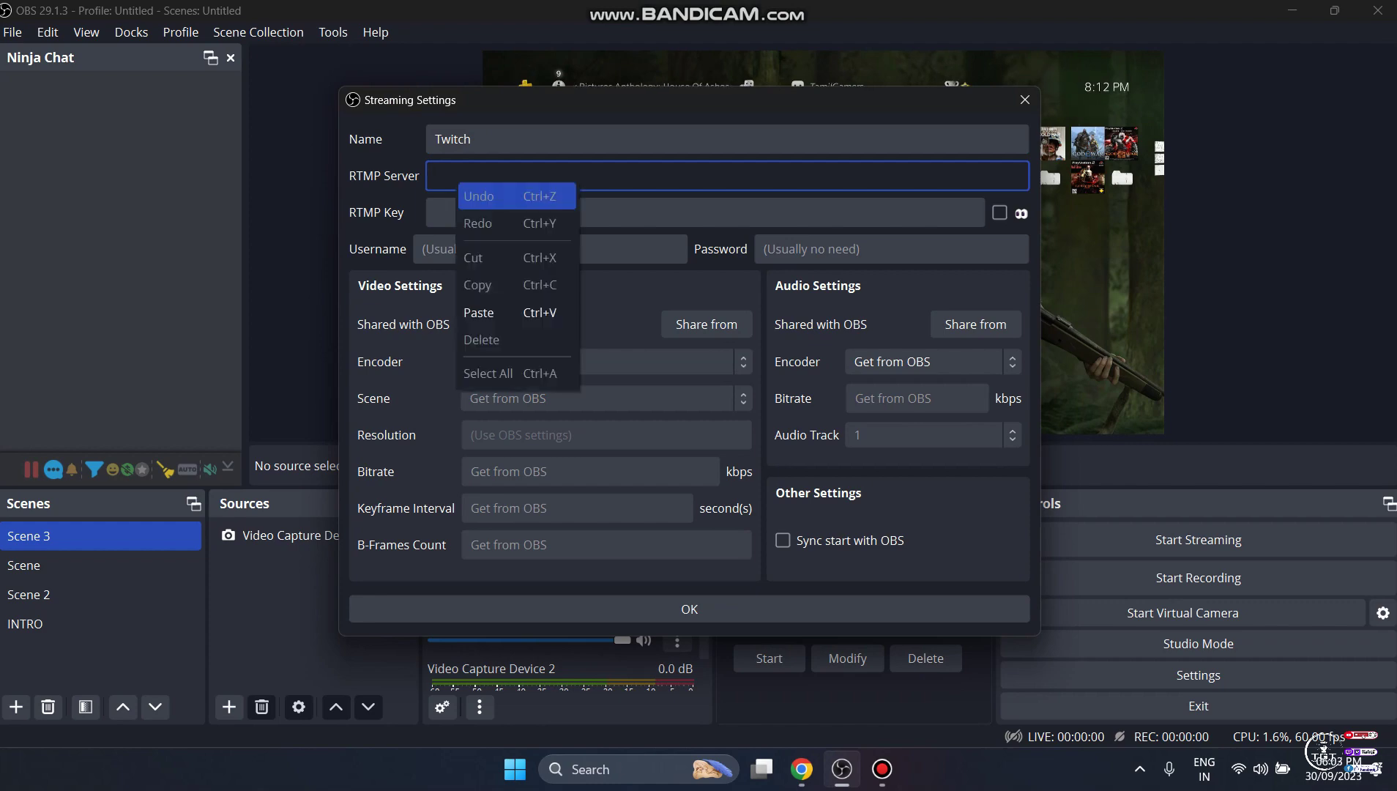
pyautogui.click(480, 313)
# Switch to the Twitch Creator Dashboard in Chrome and open the channel's Stream settings.
pyautogui.click(479, 213)
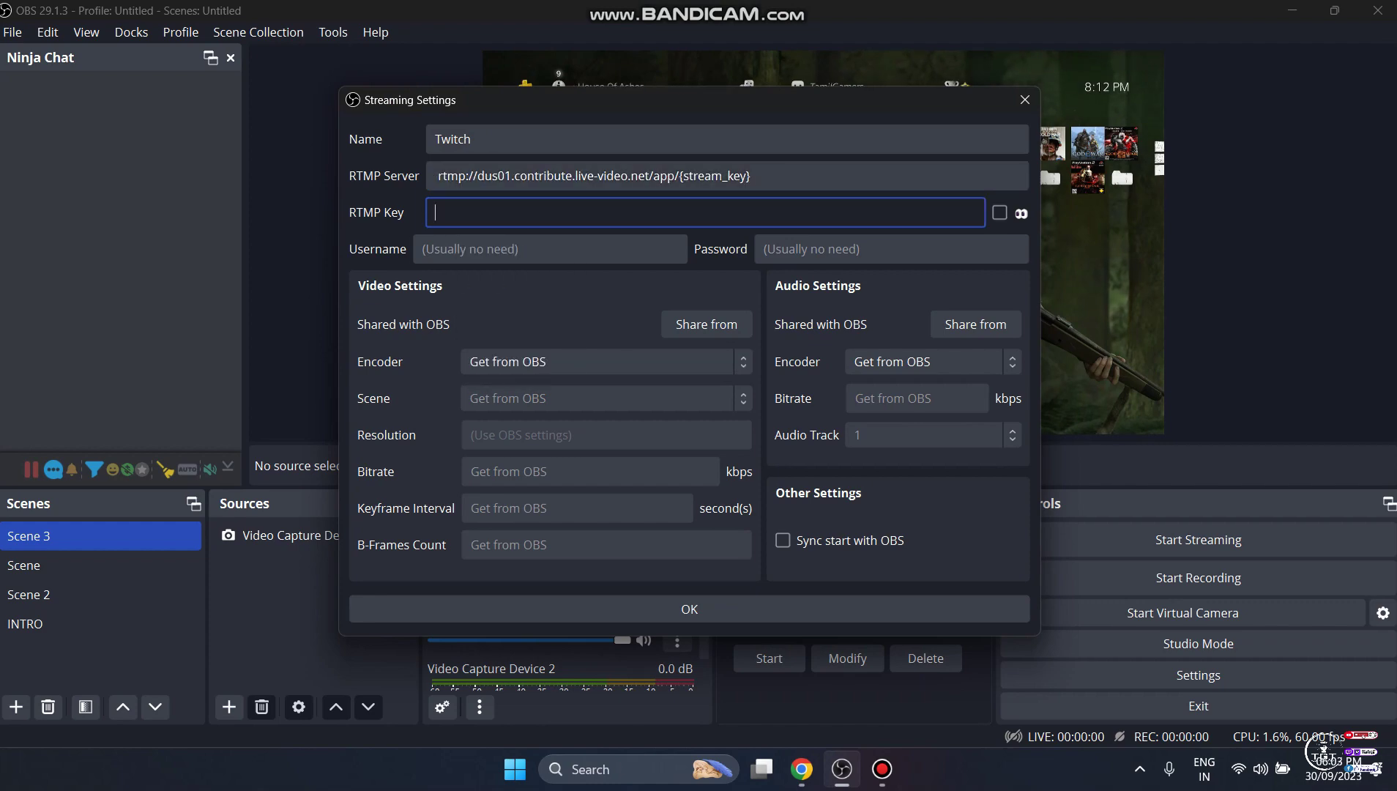
pyautogui.click(802, 769)
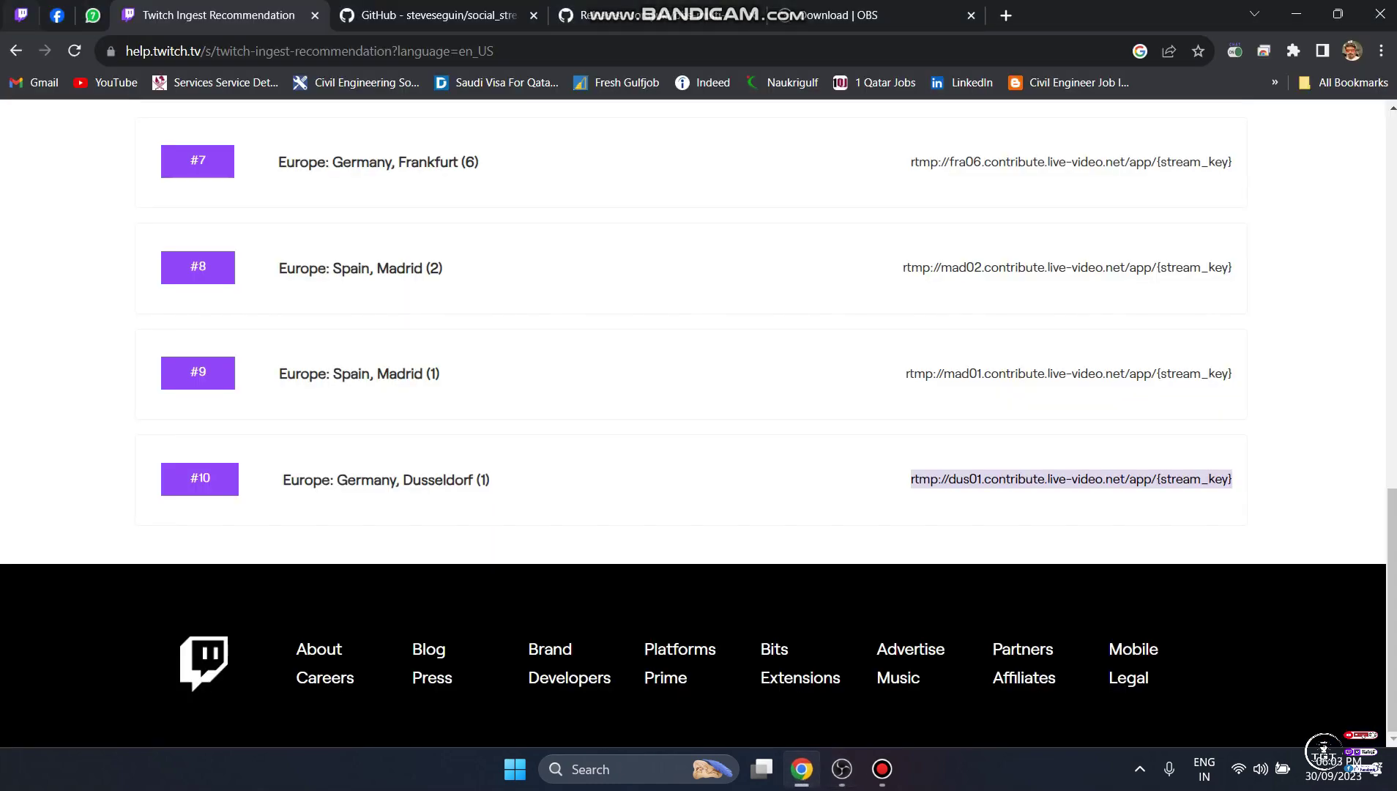
pyautogui.click(20, 15)
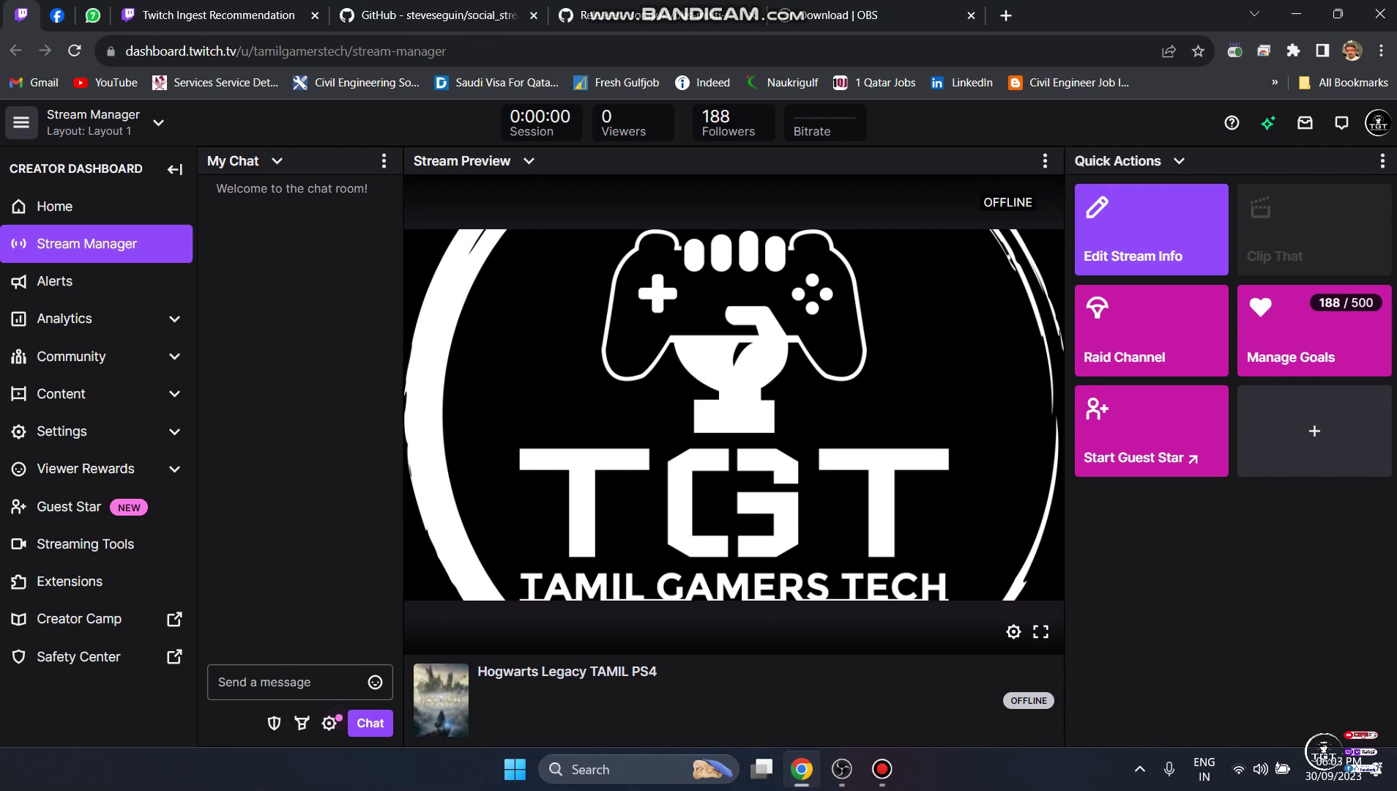
pyautogui.click(62, 430)
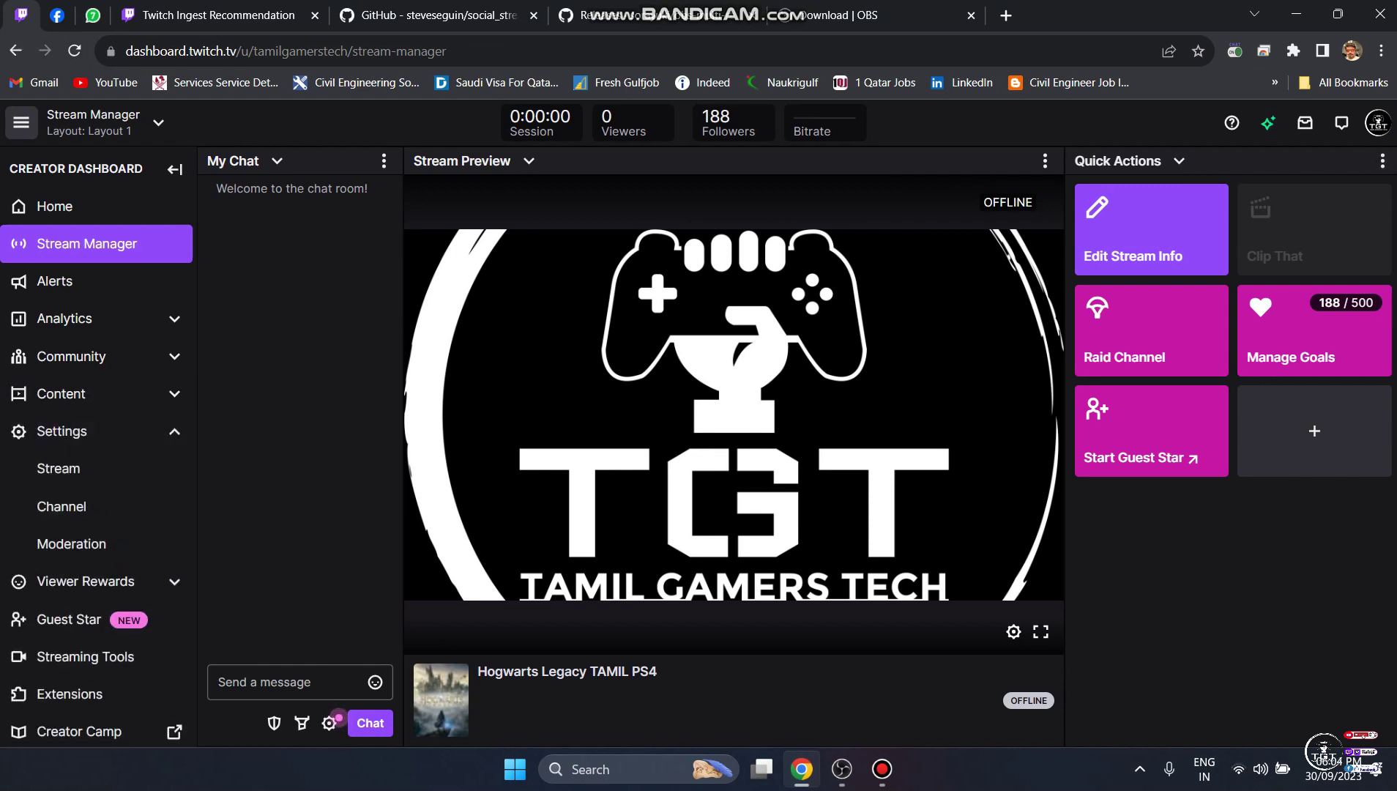
pyautogui.click(58, 468)
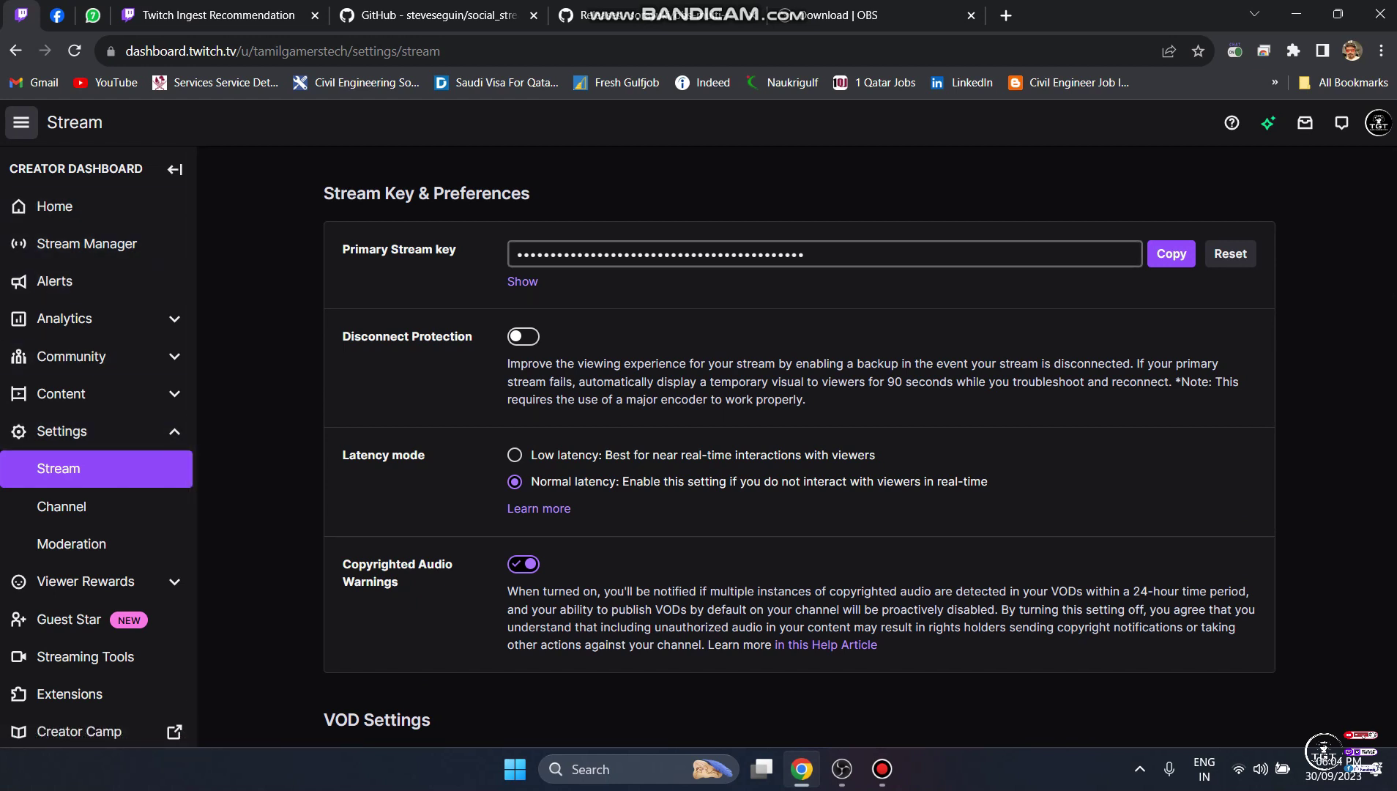
# Copy the Primary Stream key from Twitch and paste it as the Twitch target's RTMP Key in OBS Studio.
pyautogui.moveTo(523, 254); pyautogui.dragTo(807, 254)
pyautogui.click(1171, 254)
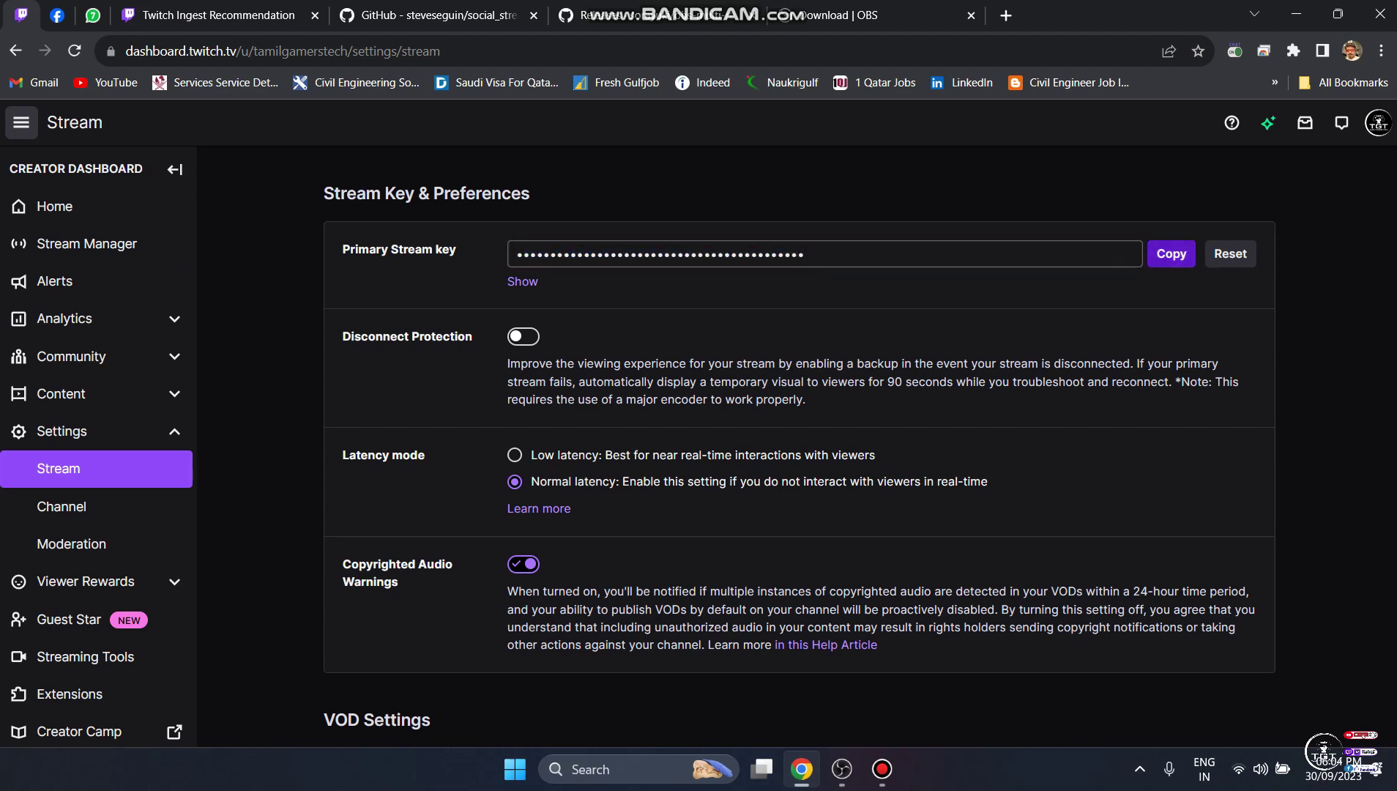
pyautogui.click(842, 769)
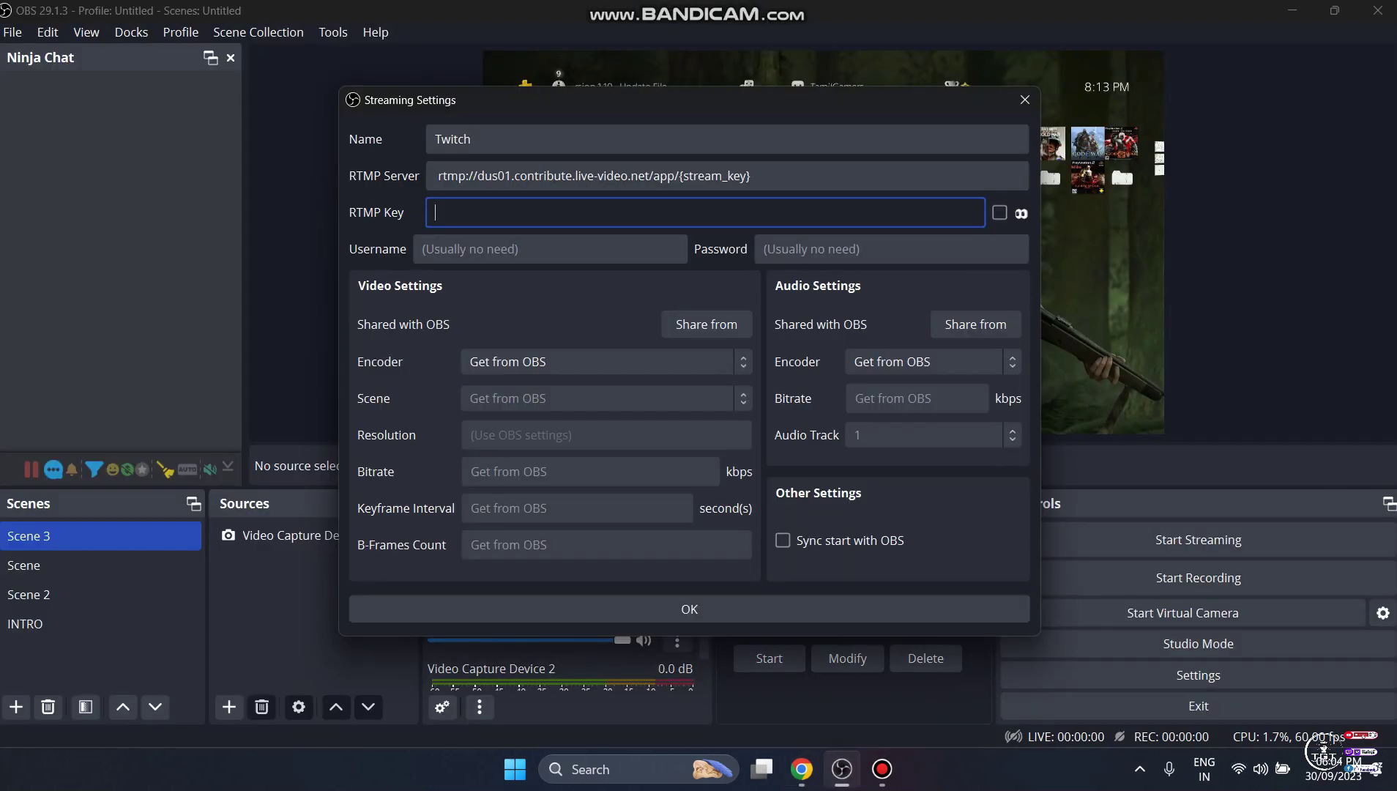
pyautogui.rightClick(453, 216)
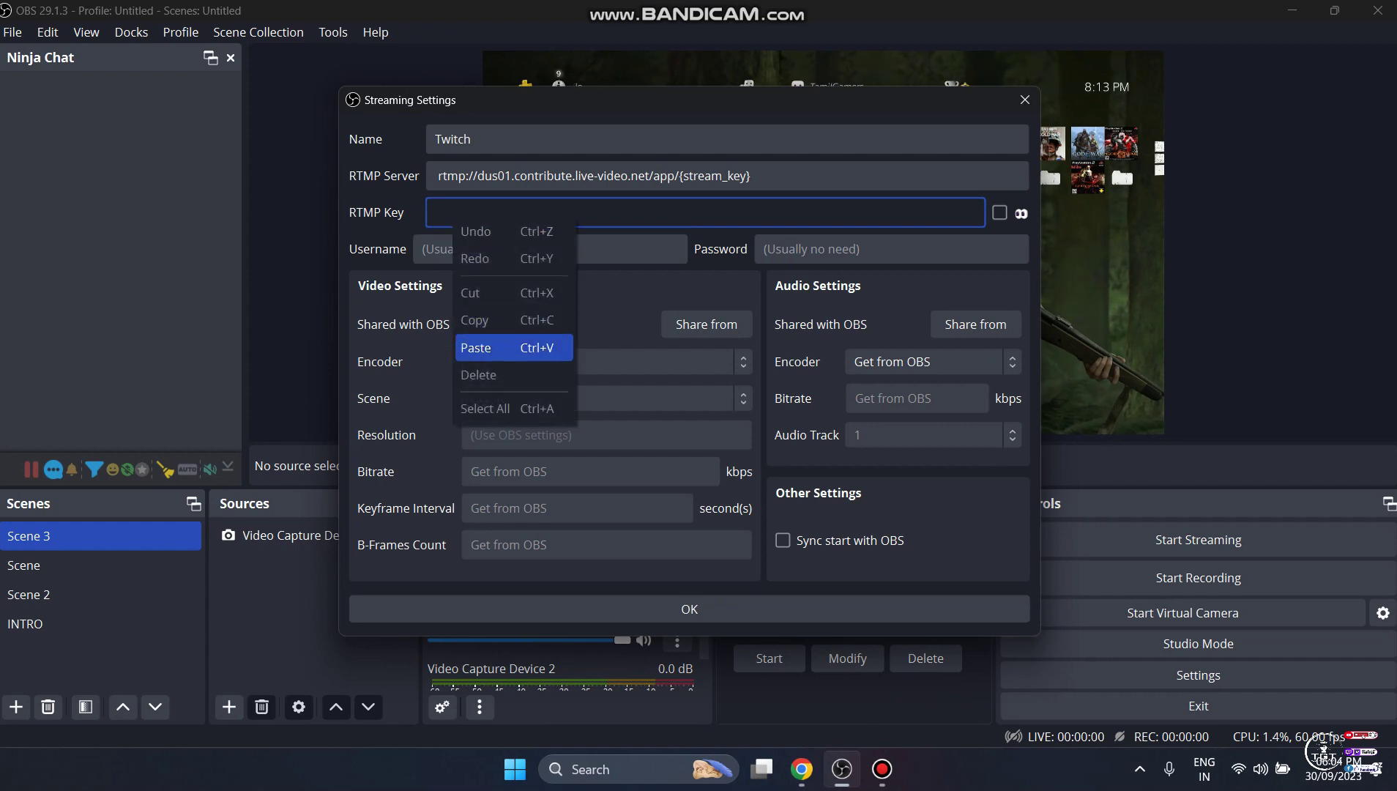
pyautogui.click(483, 347)
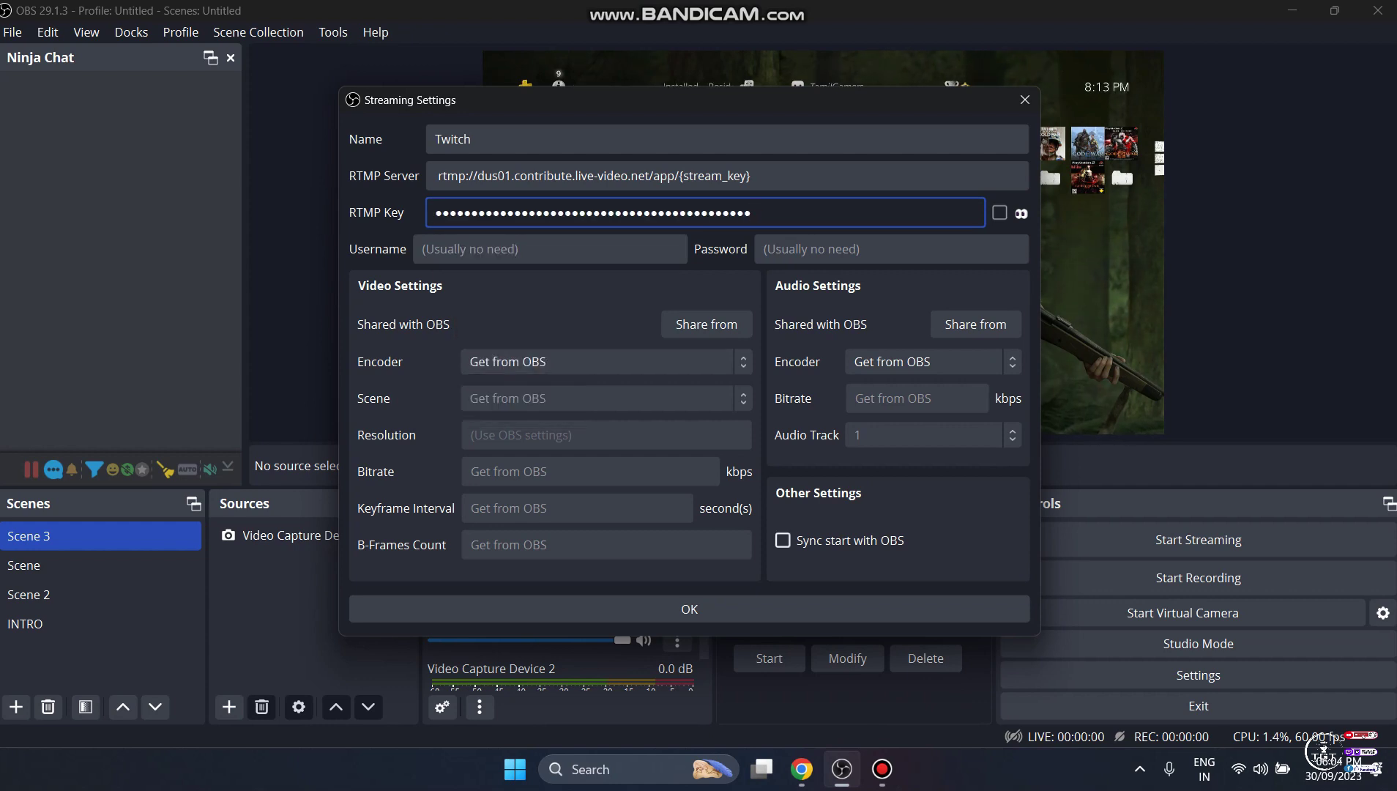
# Enable Sync start with OBS for the Twitch target, save it, and check the target list in the Multiple output dock.
pyautogui.click(783, 541)
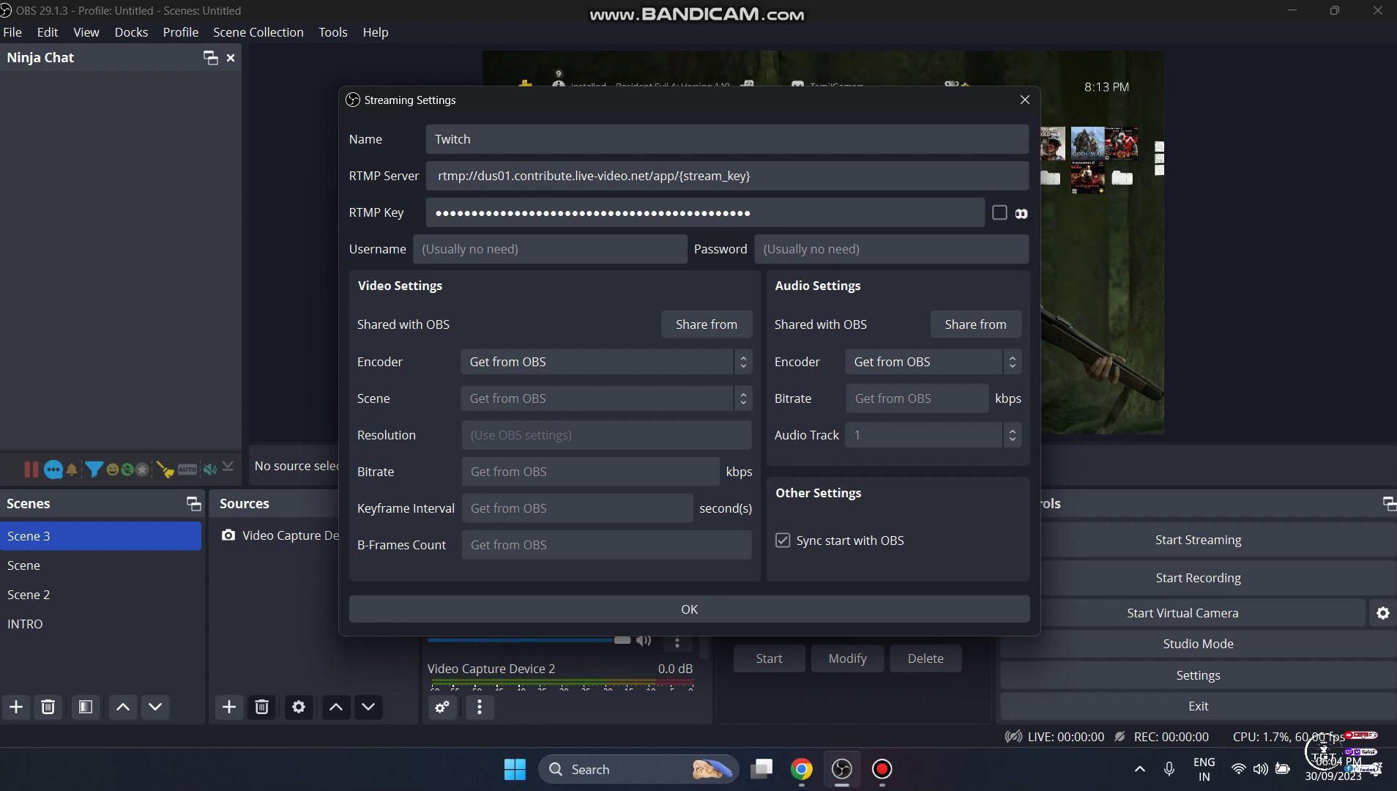
pyautogui.click(689, 609)
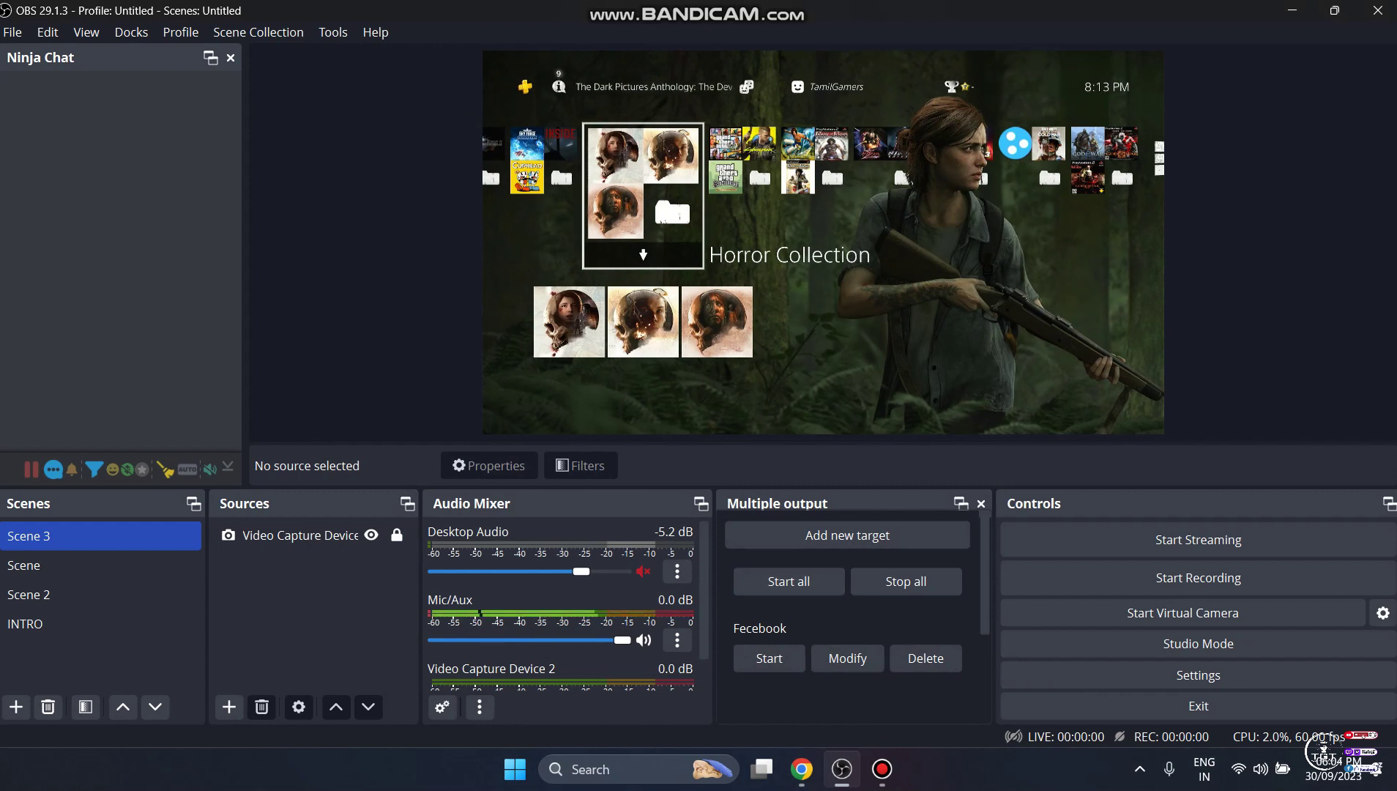
pyautogui.scroll(-3, 847, 617)
pyautogui.scroll(3, 847, 617)
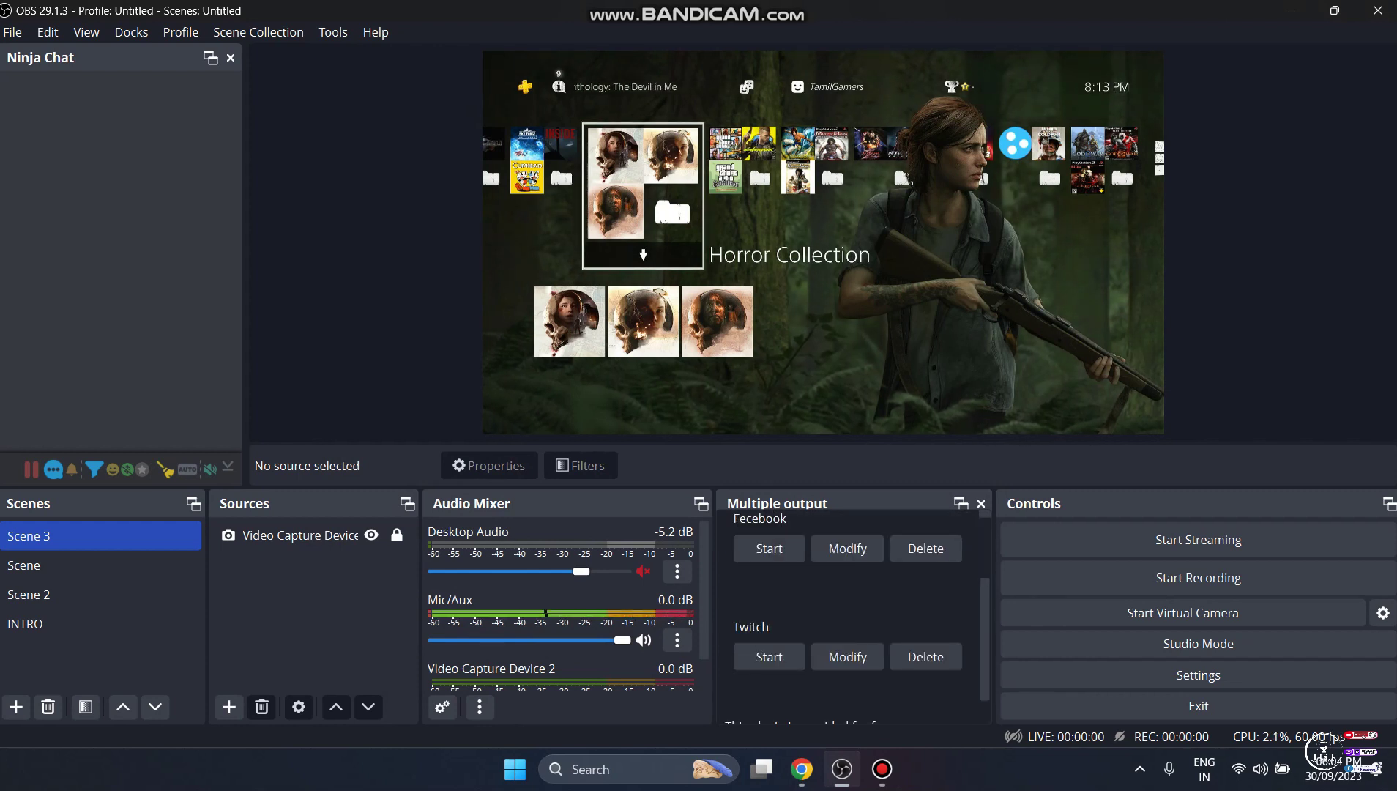
pyautogui.scroll(1, 850, 622)
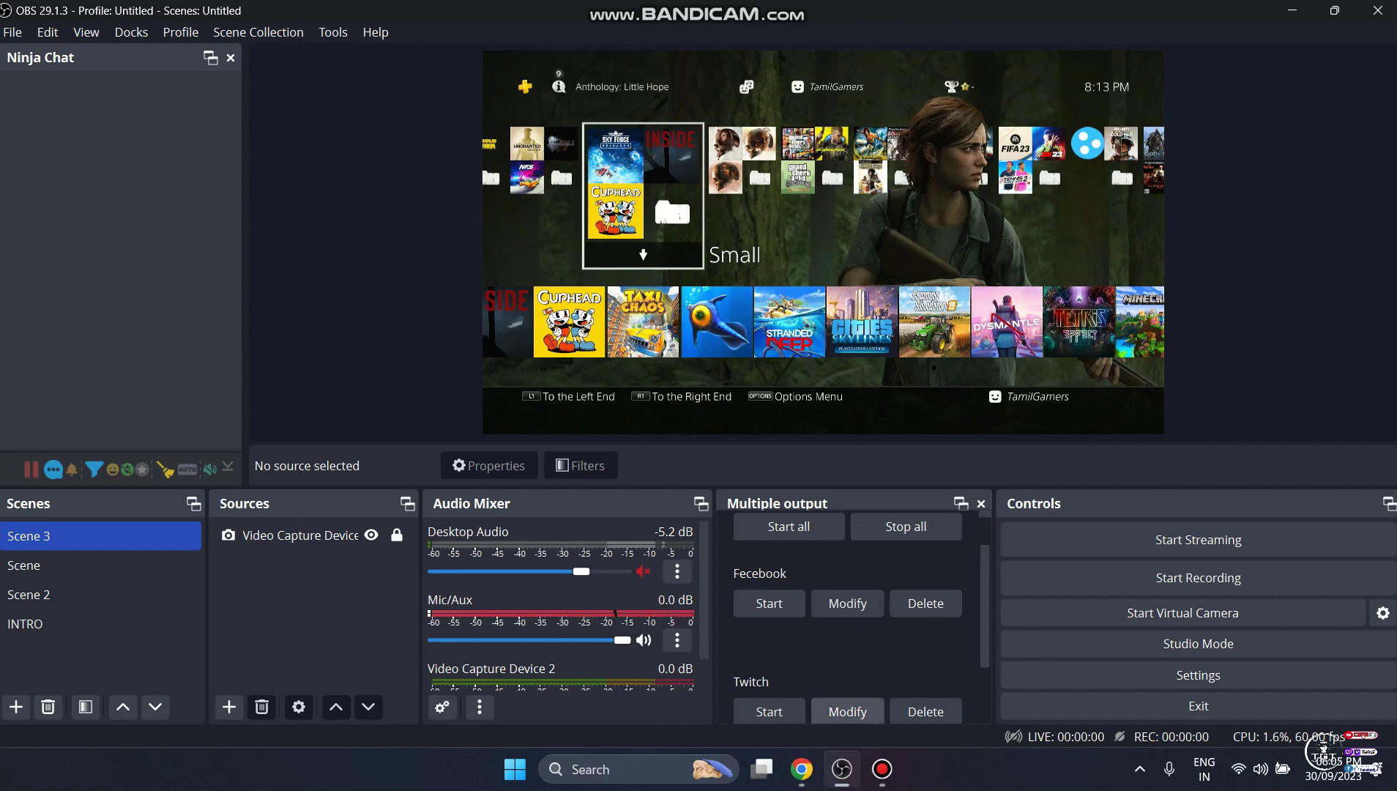
# Switch to the social_stream GitHub page in Chrome and jump to the README's Download and Install instructions.
pyautogui.click(802, 769)
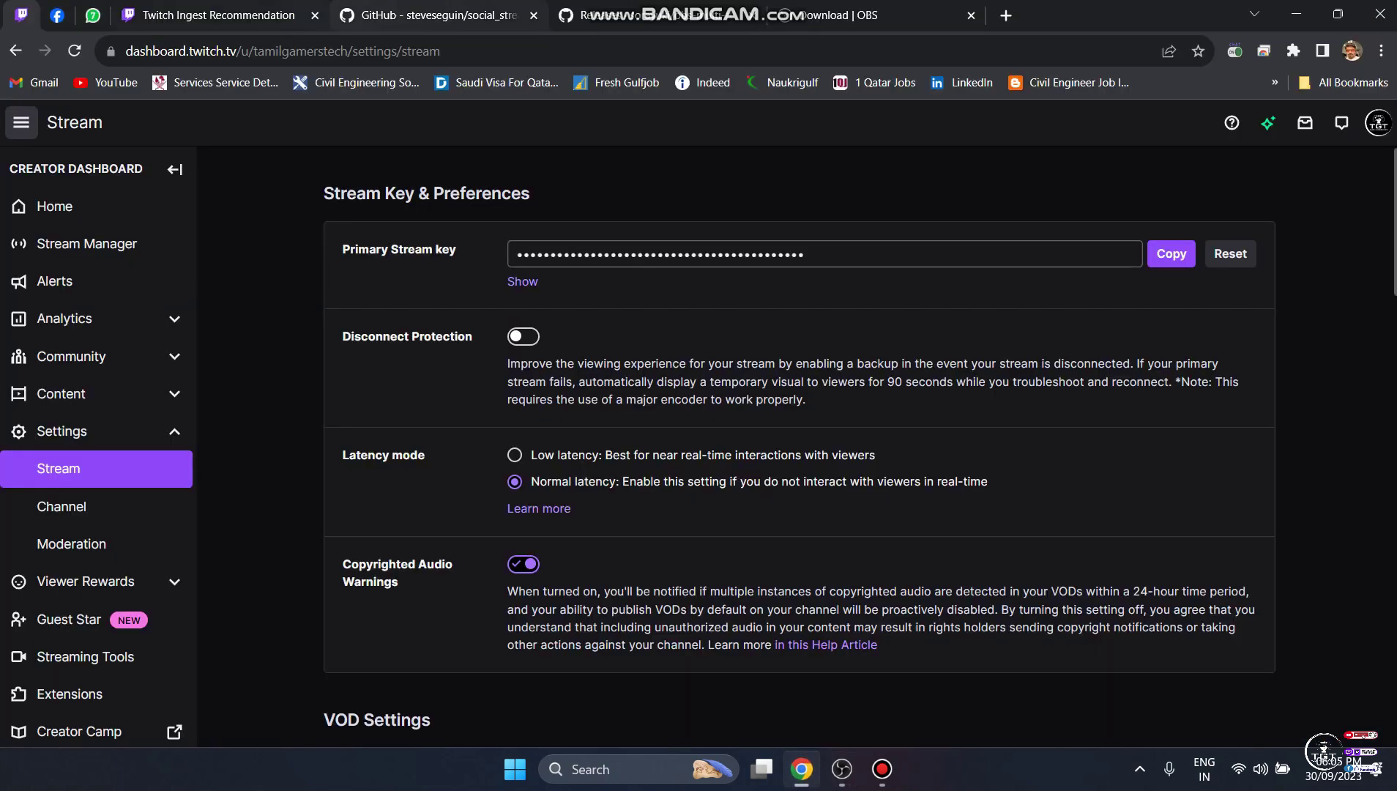
pyautogui.click(218, 16)
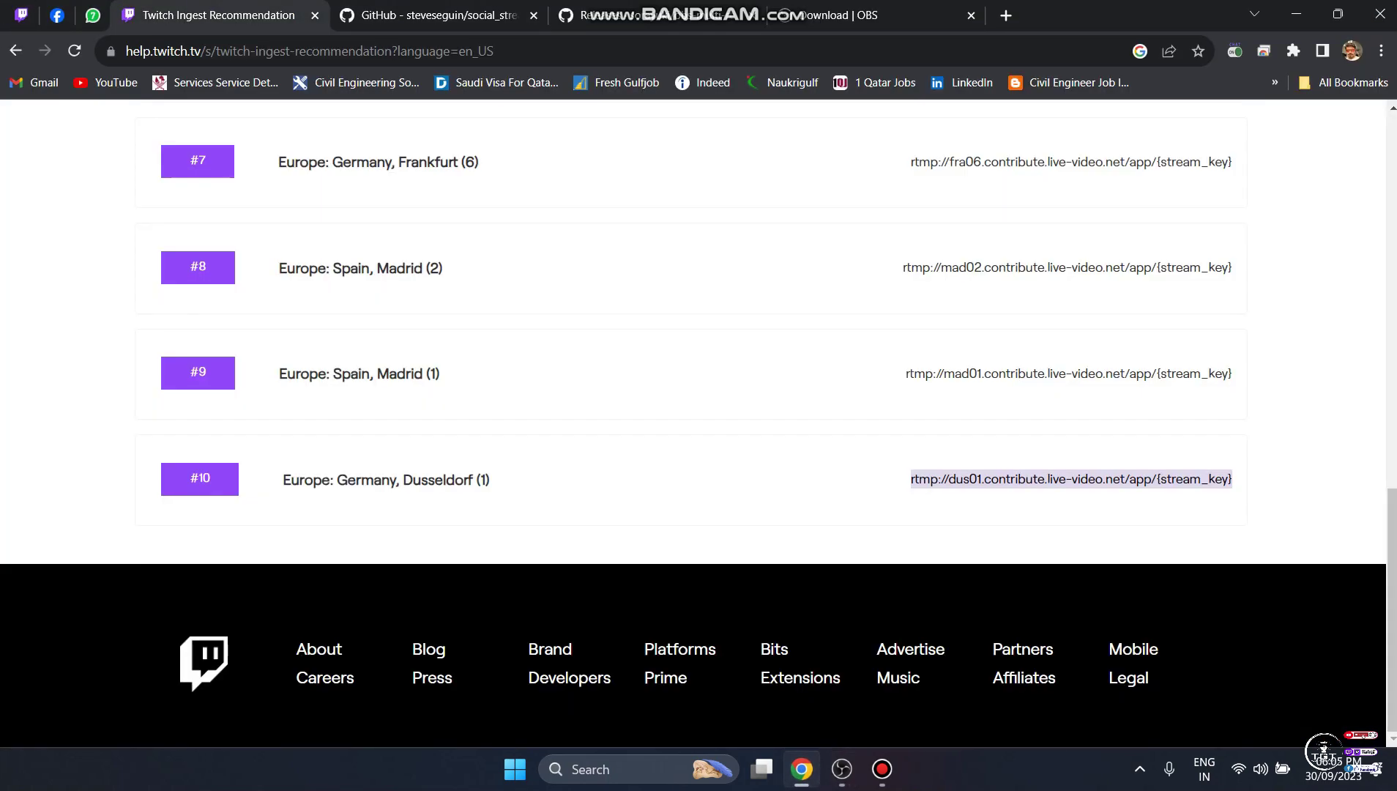
pyautogui.hotkey('ctrl', 'Tab')
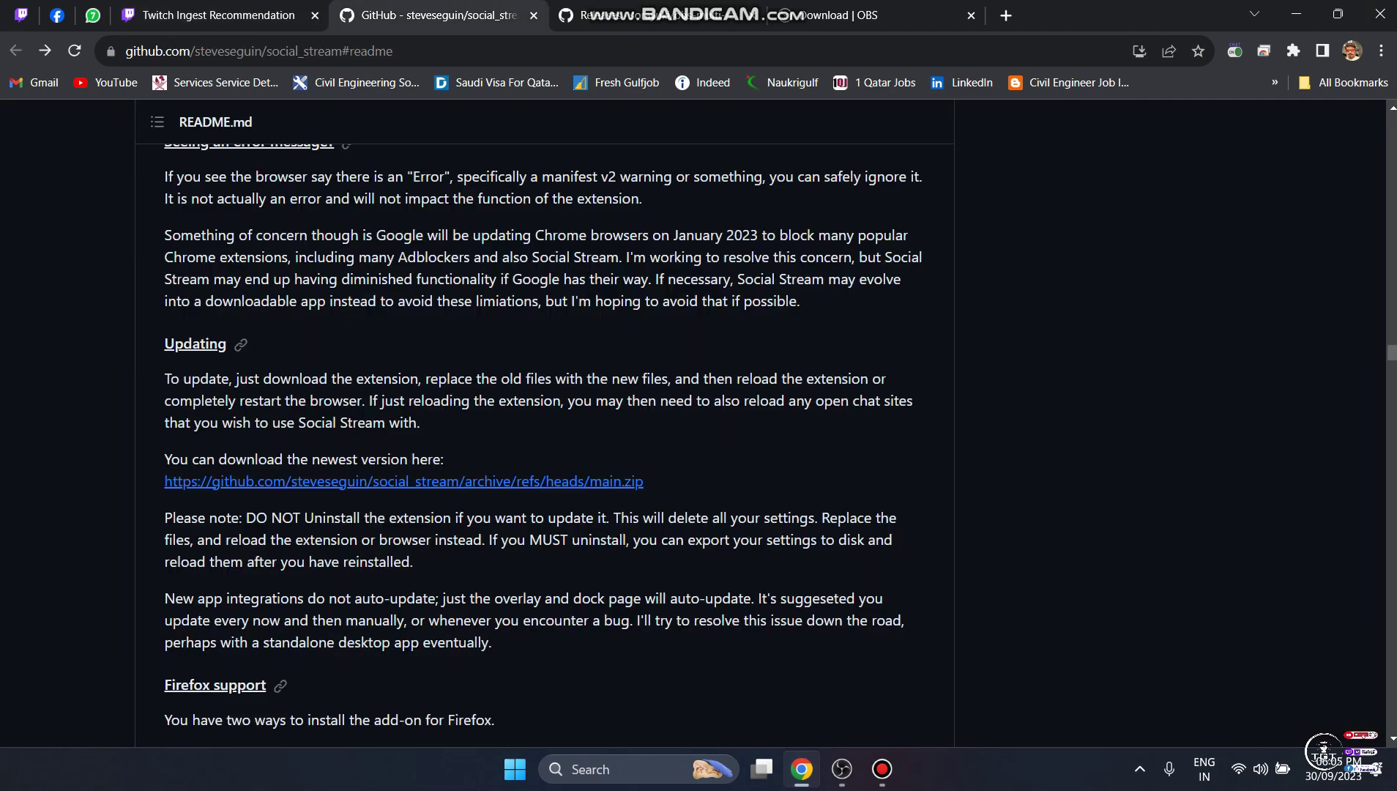
pyautogui.scroll(8, 544, 432)
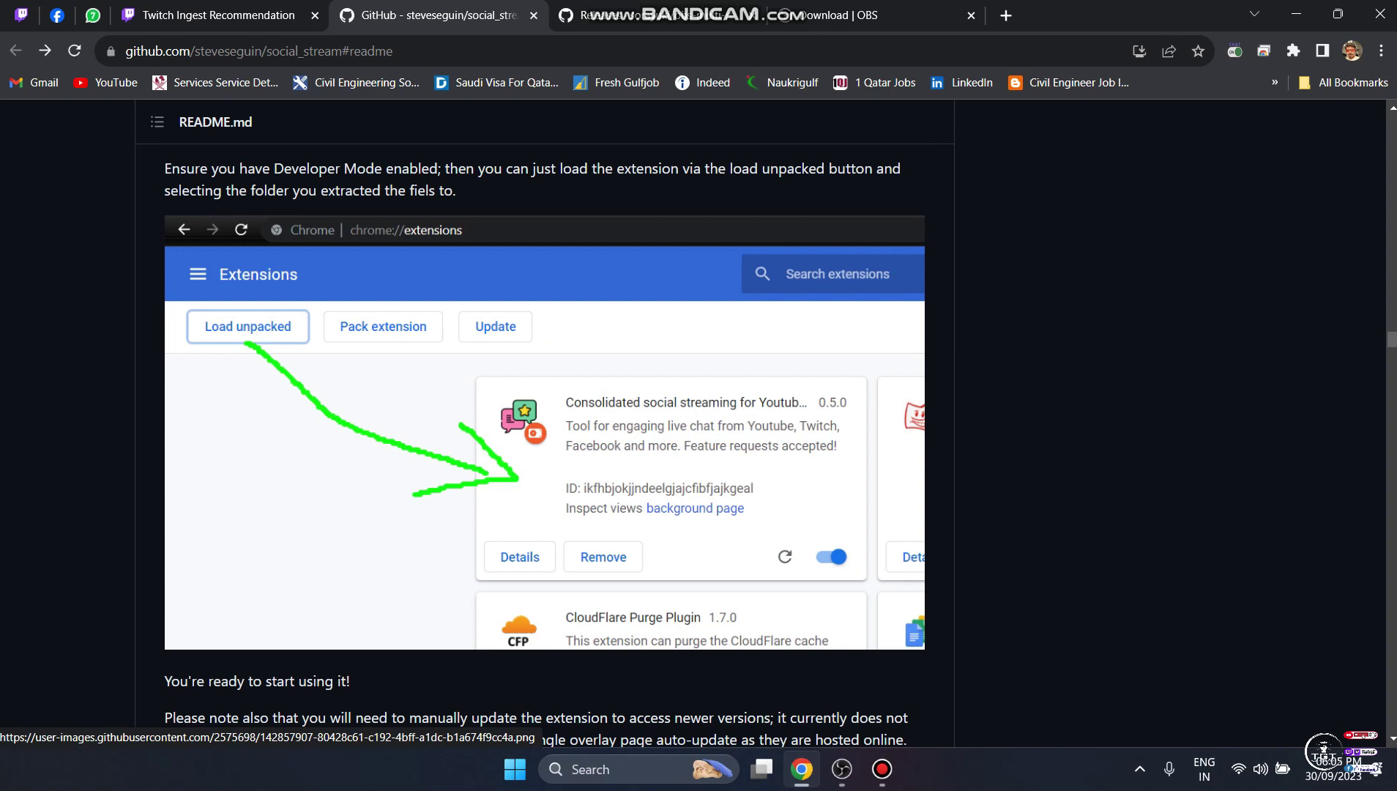
pyautogui.scroll(-3, 544, 439)
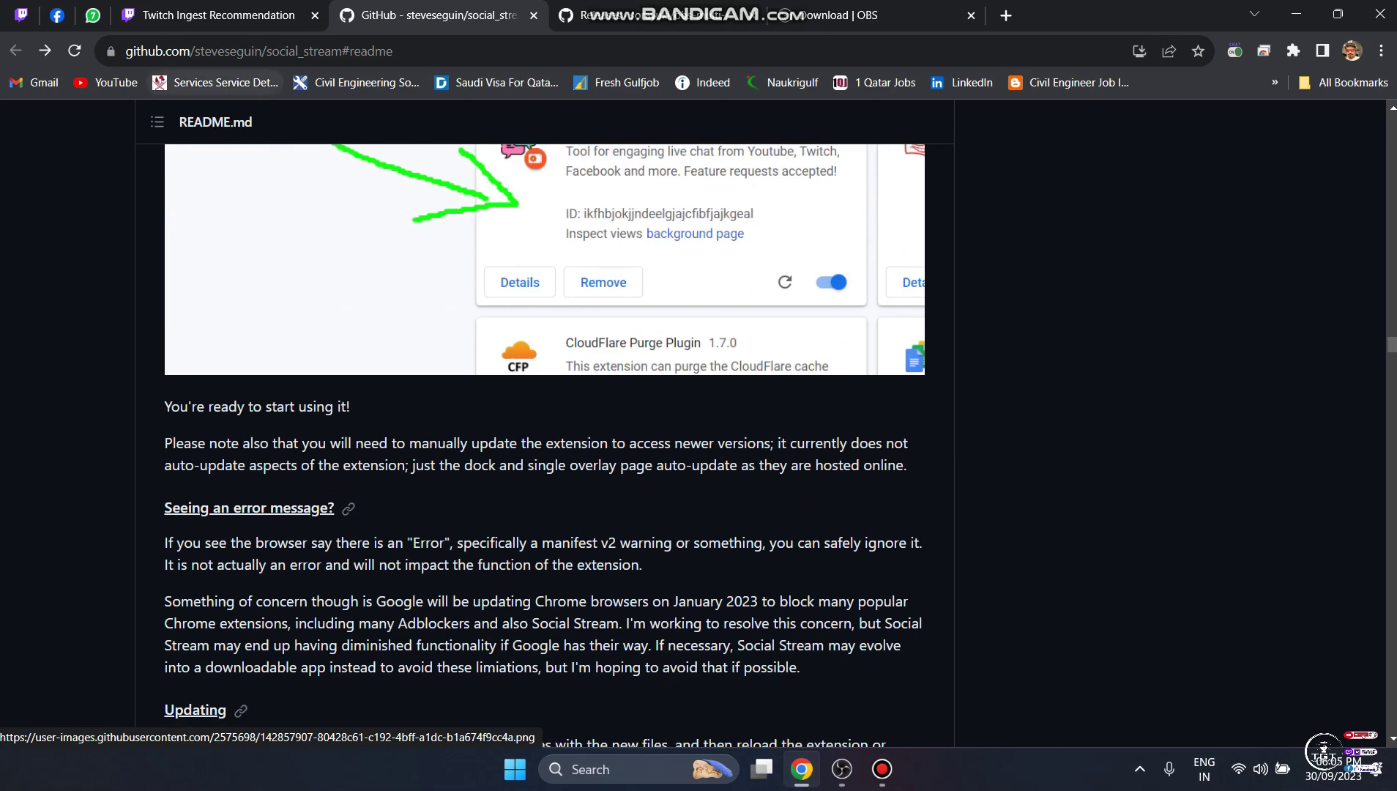
pyautogui.scroll(-5, 545, 440)
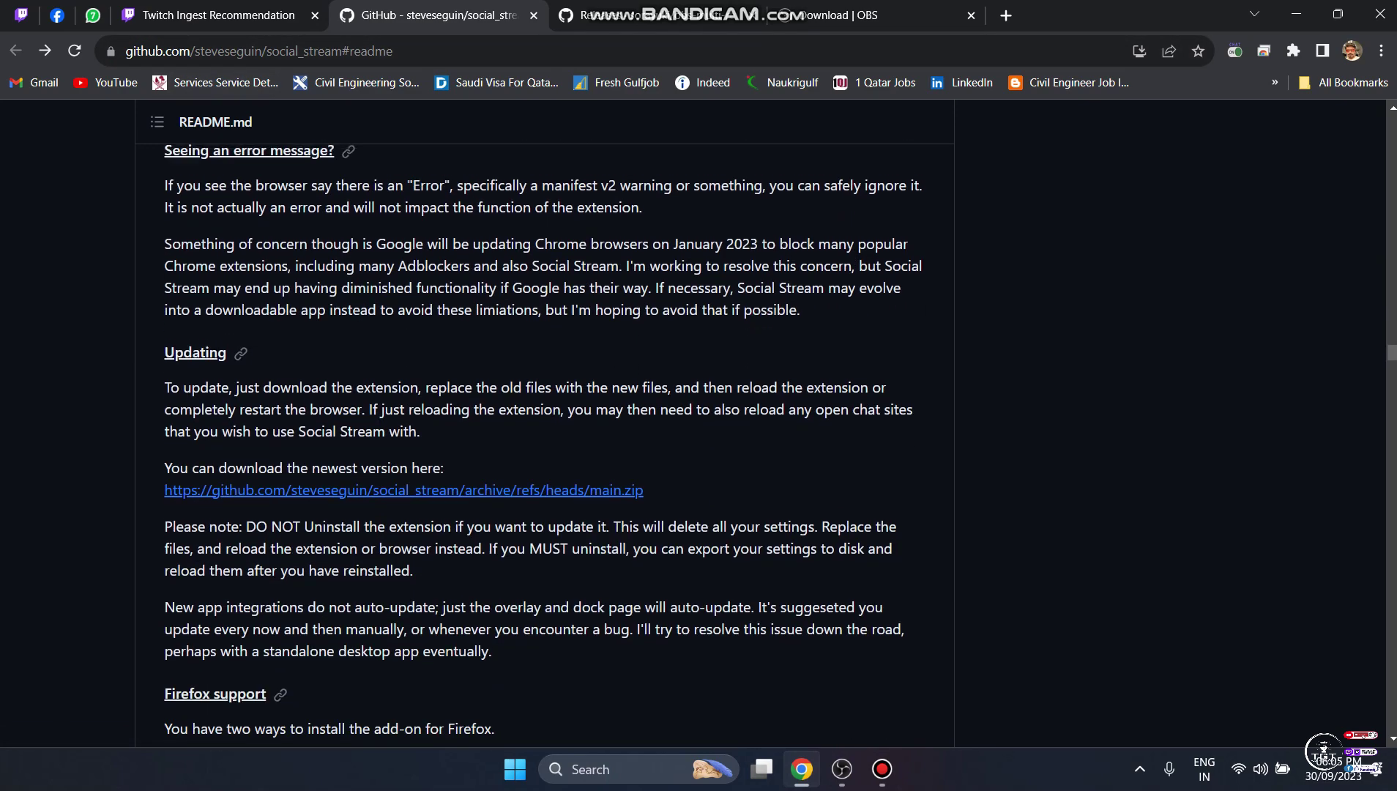
pyautogui.scroll(12, 545, 439)
pyautogui.scroll(20, 545, 440)
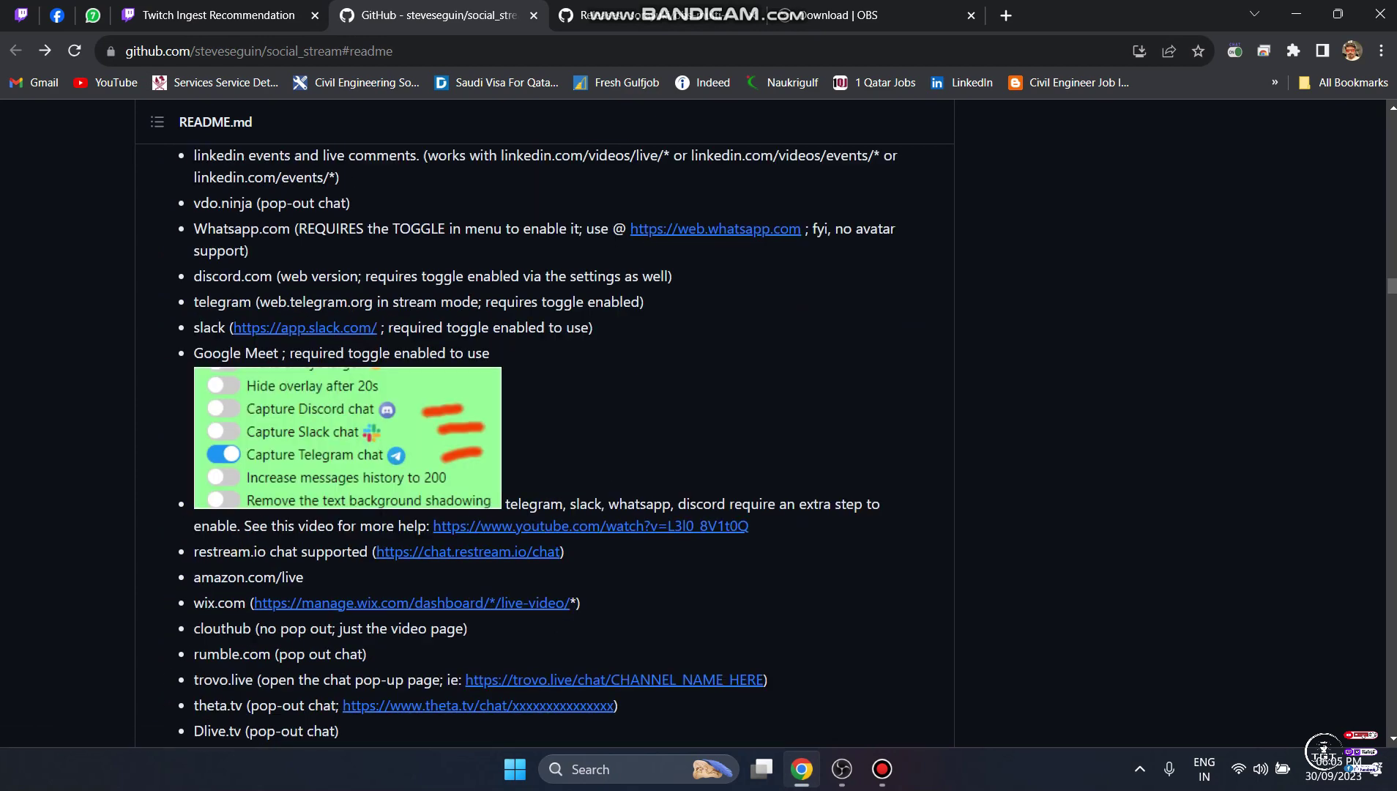
pyautogui.scroll(4, 545, 439)
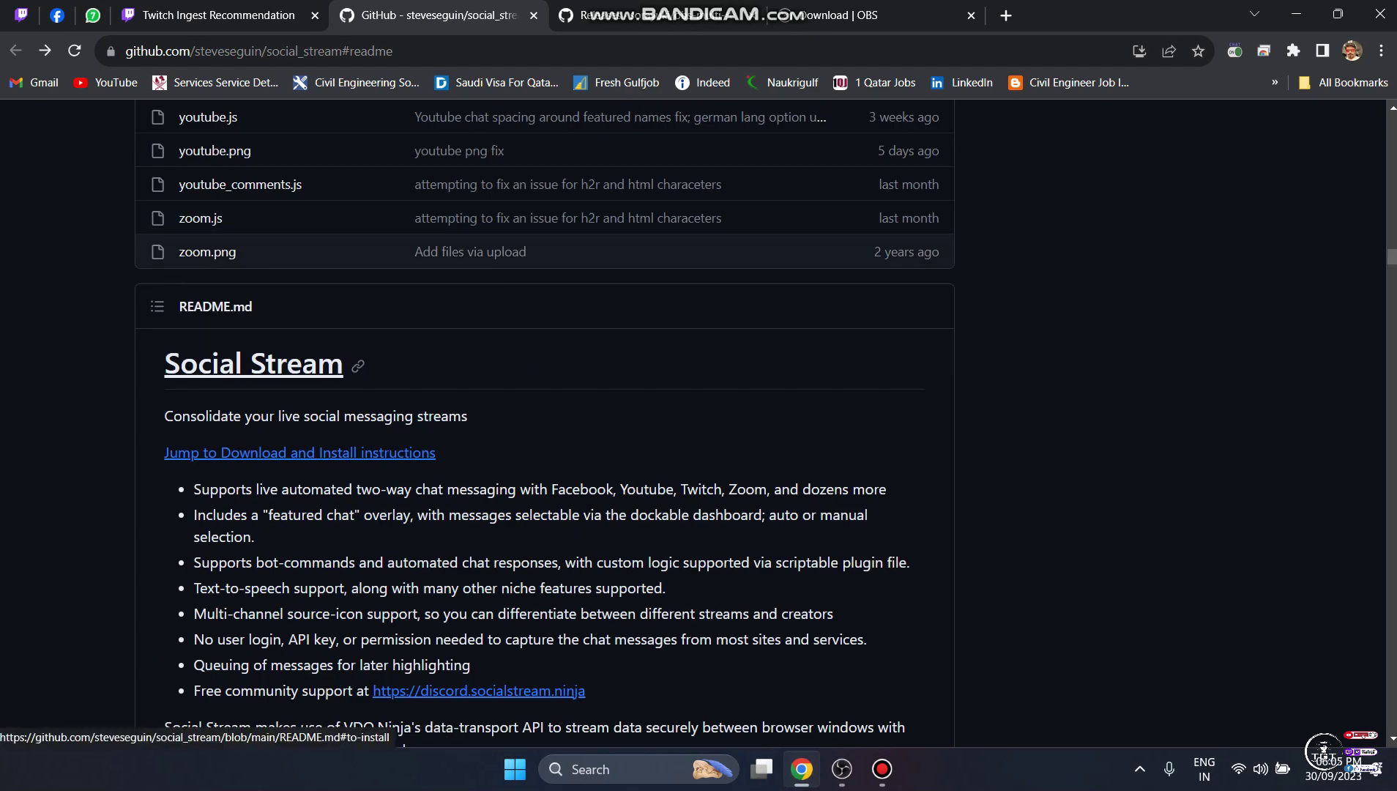
pyautogui.click(300, 452)
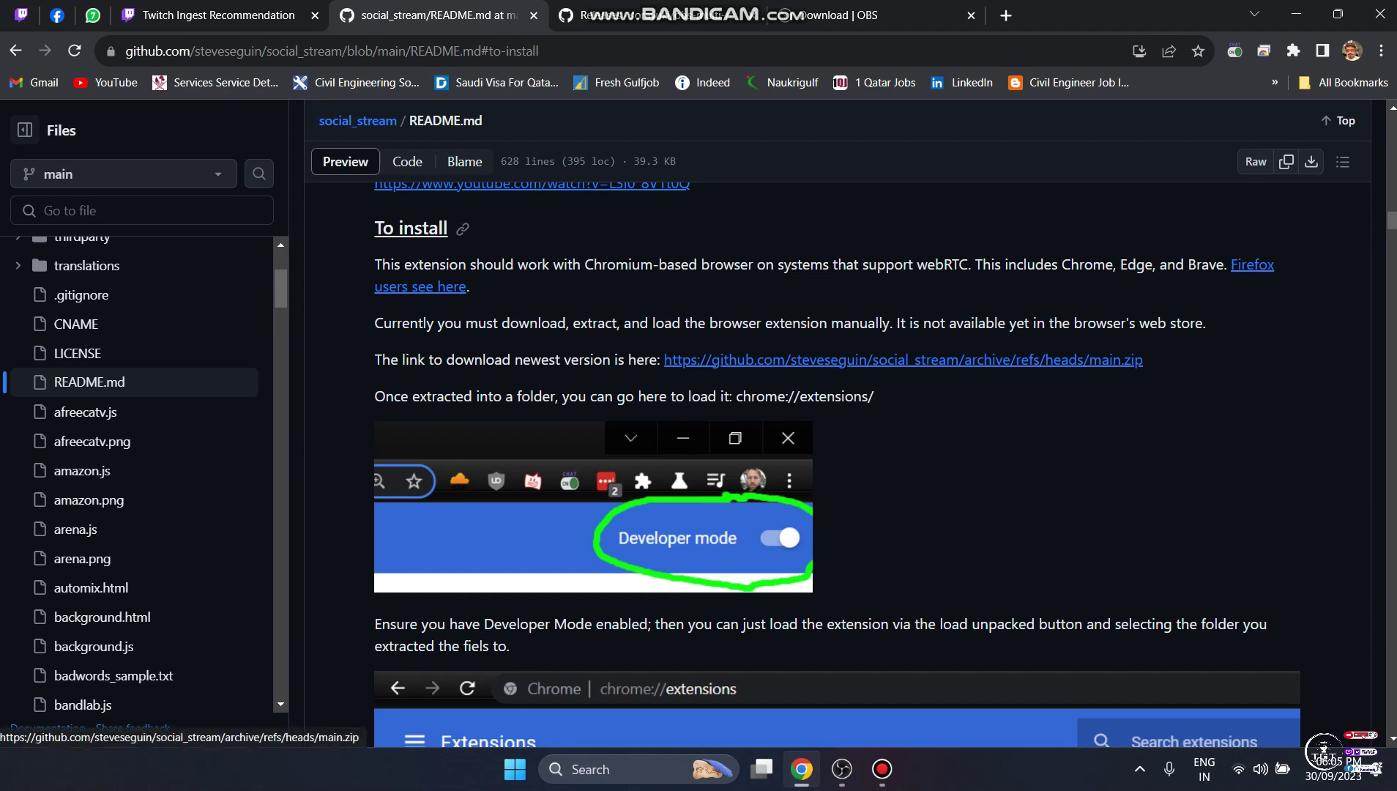
# Download the newest social_stream main.zip as social_stream-main_3.zip and open its download folder.
pyautogui.click(903, 360)
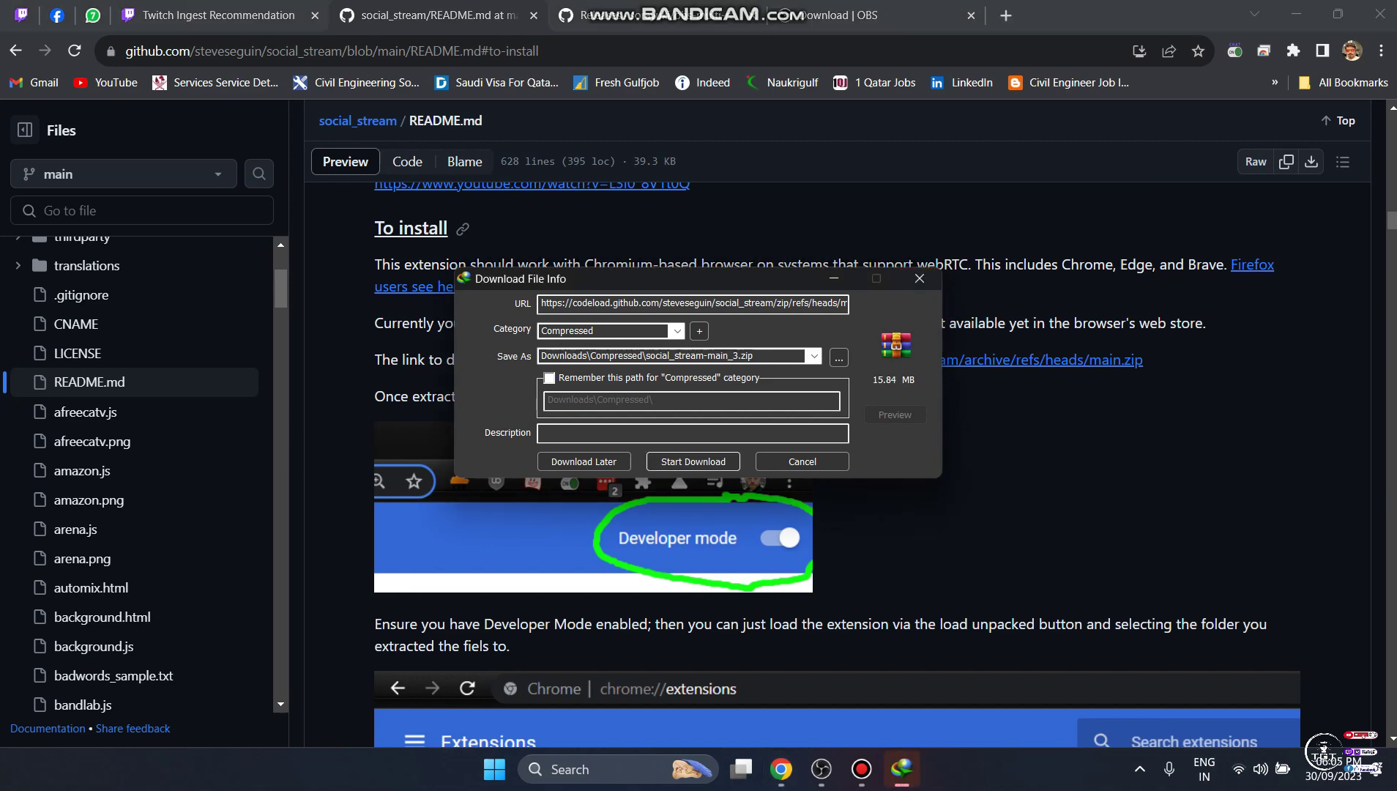
pyautogui.click(692, 461)
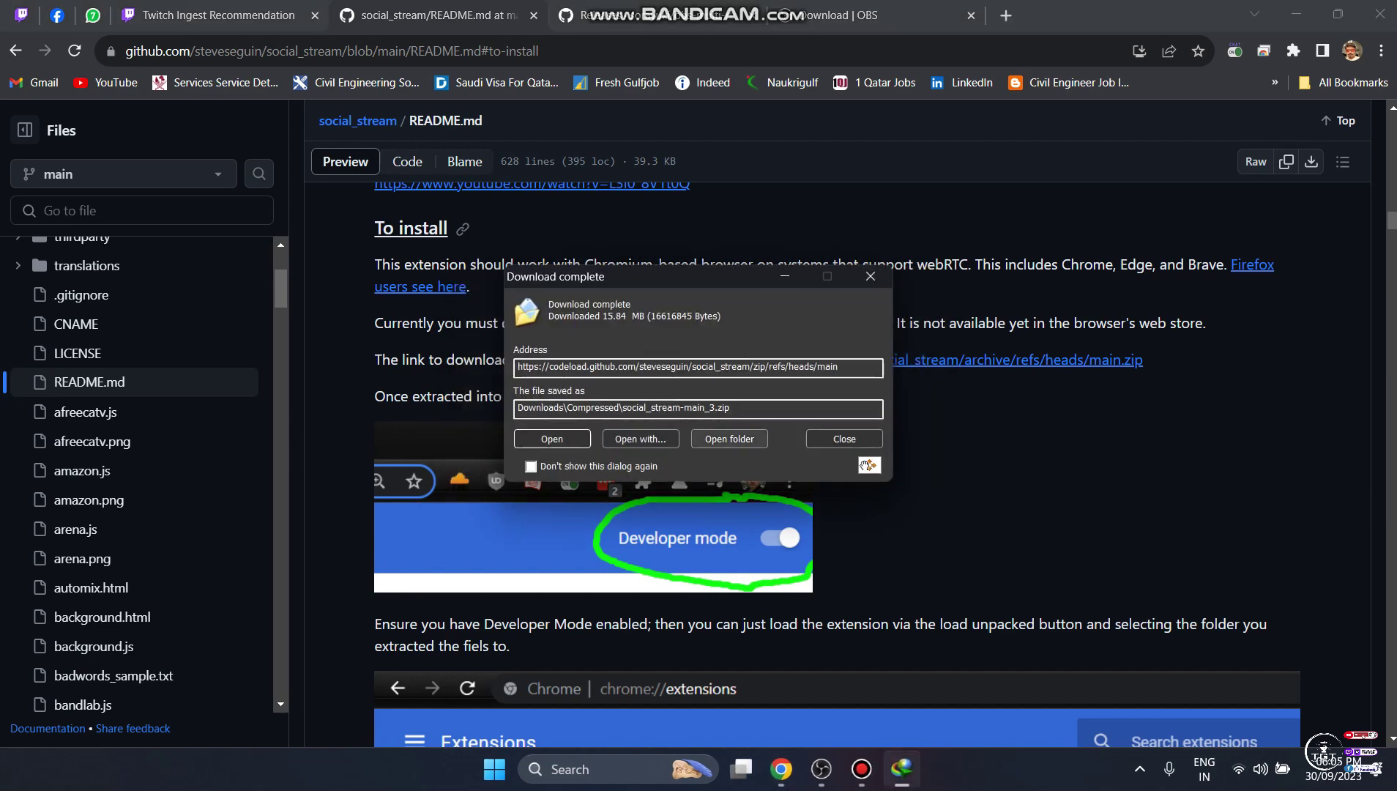
pyautogui.click(730, 439)
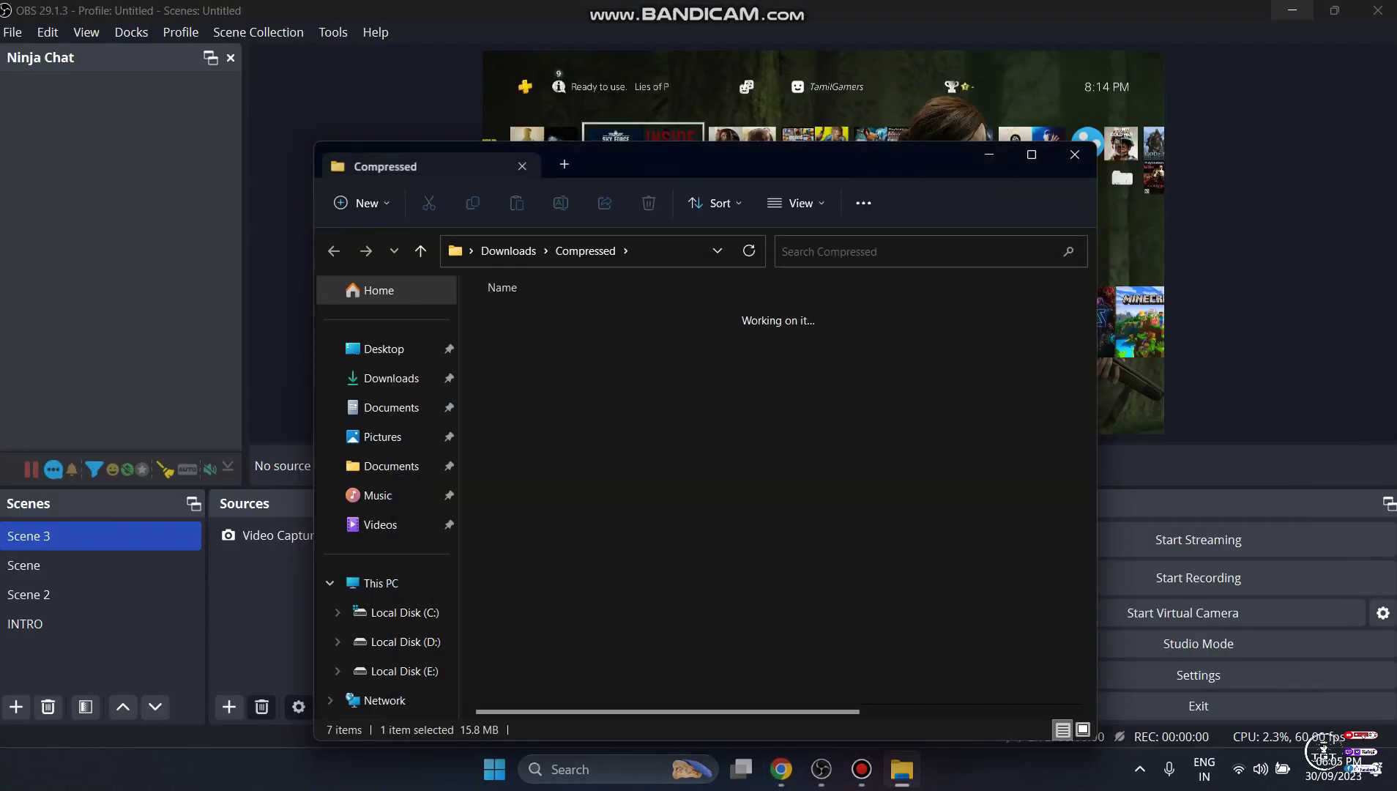
# Minimise OBS Studio, open Local Disk (C:) in a second File Explorer window, and place the Compressed folder window beside it.
pyautogui.click(1293, 11)
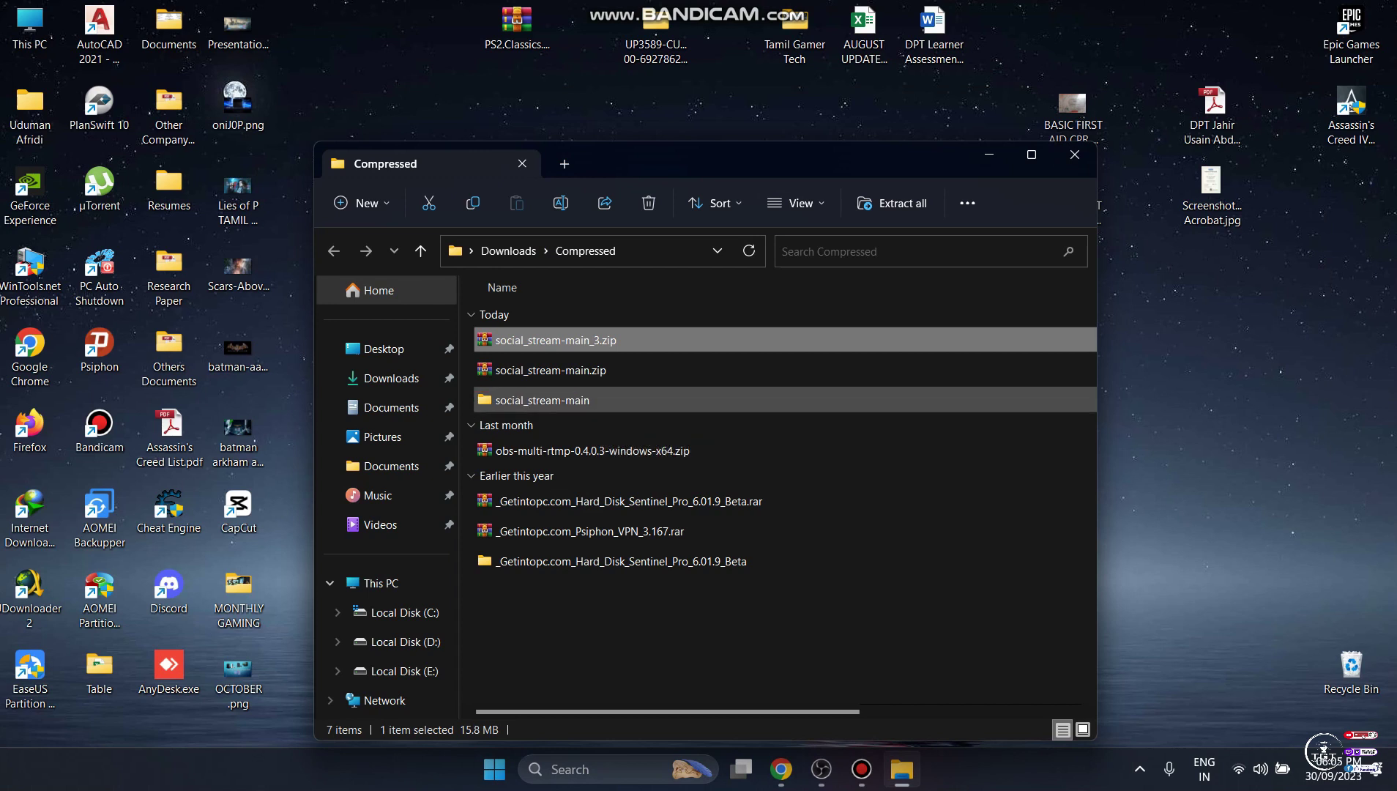
pyautogui.click(527, 401)
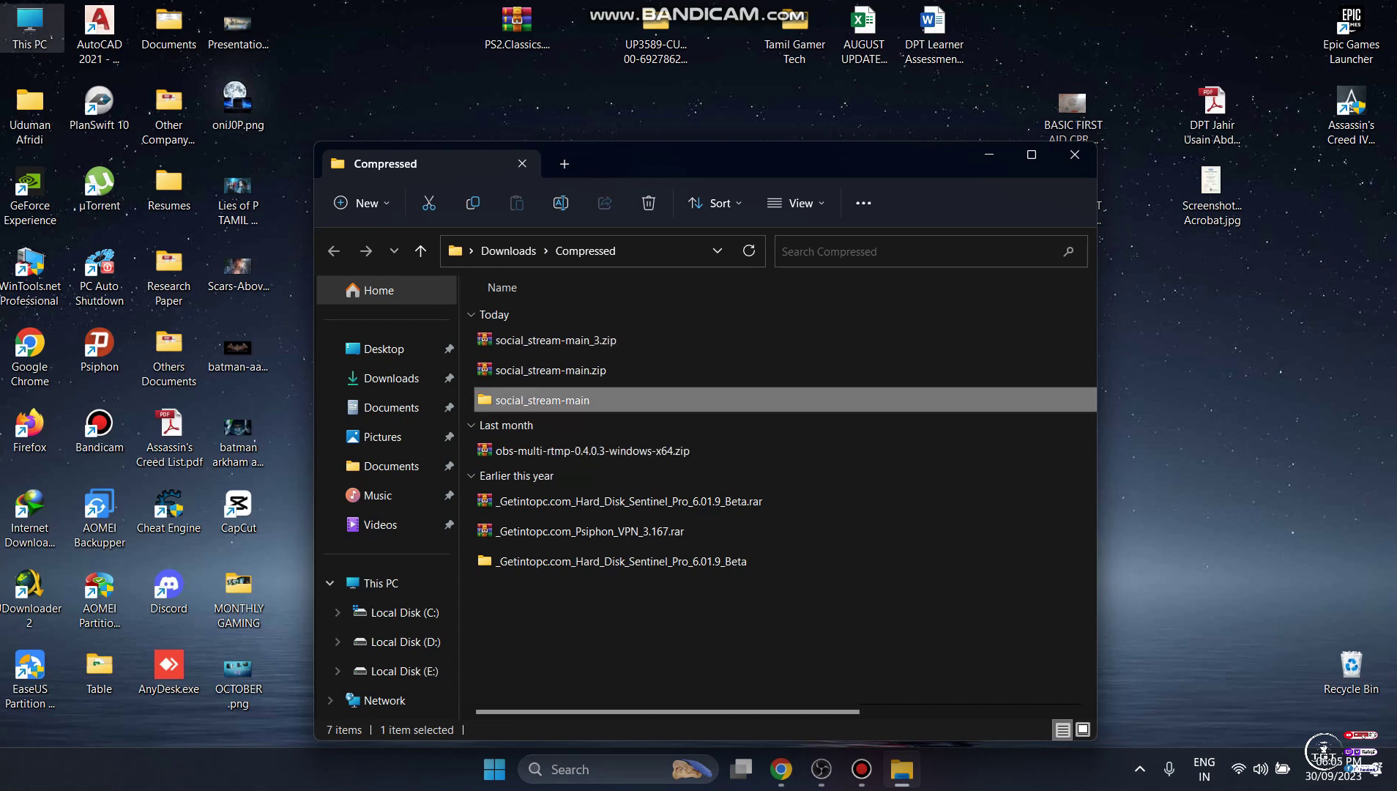
pyautogui.click(30, 28)
pyautogui.press('Return')
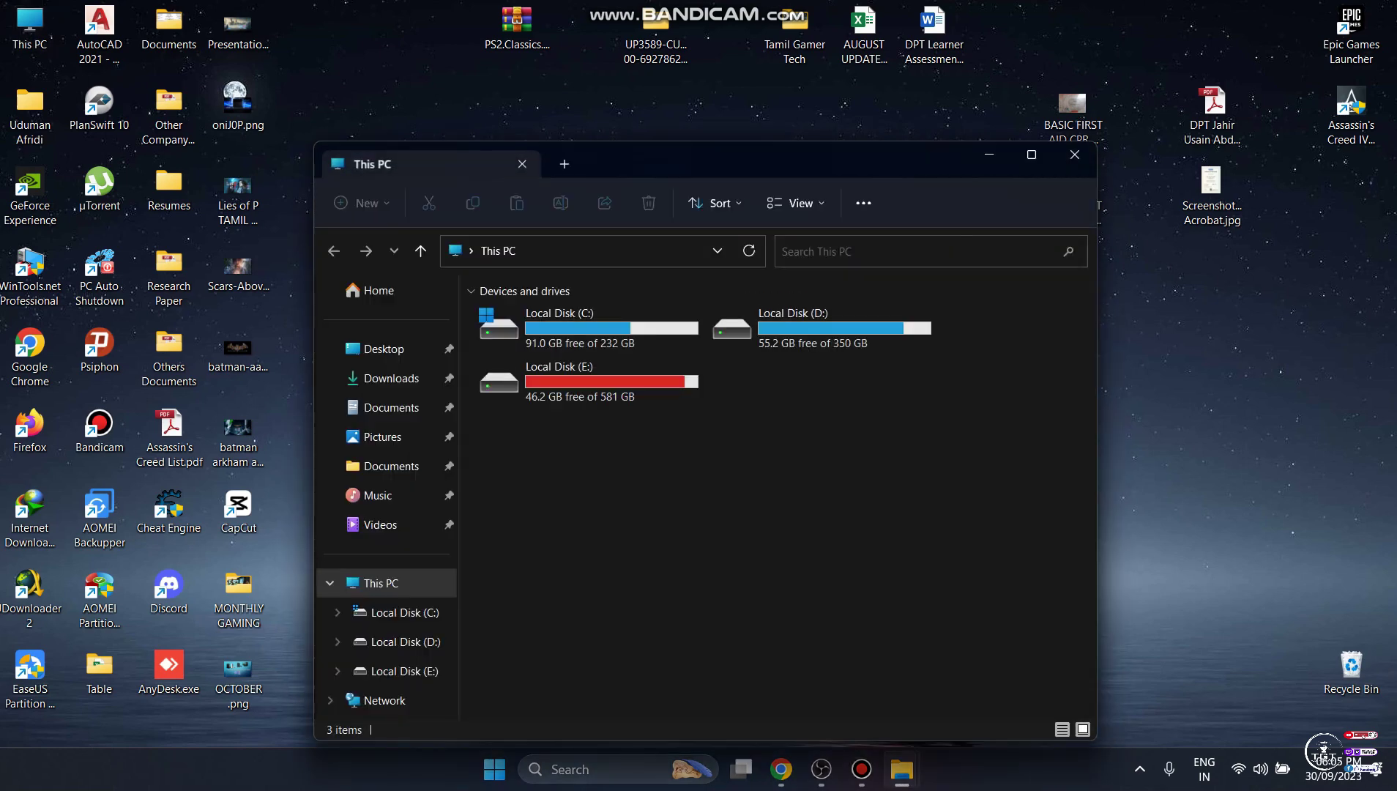
pyautogui.doubleClick(330, 314)
pyautogui.moveTo(915, 155); pyautogui.dragTo(1260, 119)
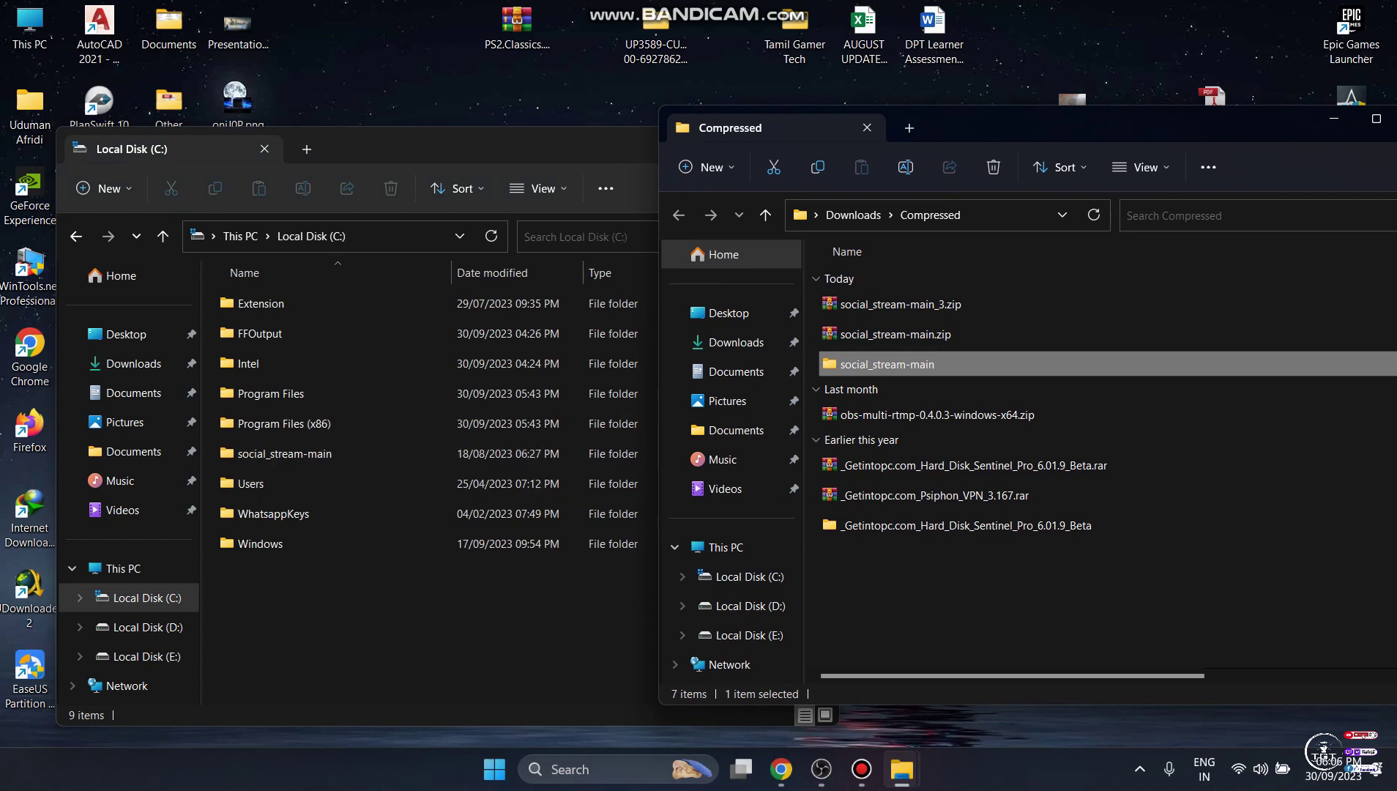
# Try to move the social_stream-main folder from Downloads\Compressed to Local Disk (C:), and select the existing social_stream-main folder there.
pyautogui.moveTo(888, 364); pyautogui.dragTo(931, 386)
pyautogui.rightClick(863, 364)
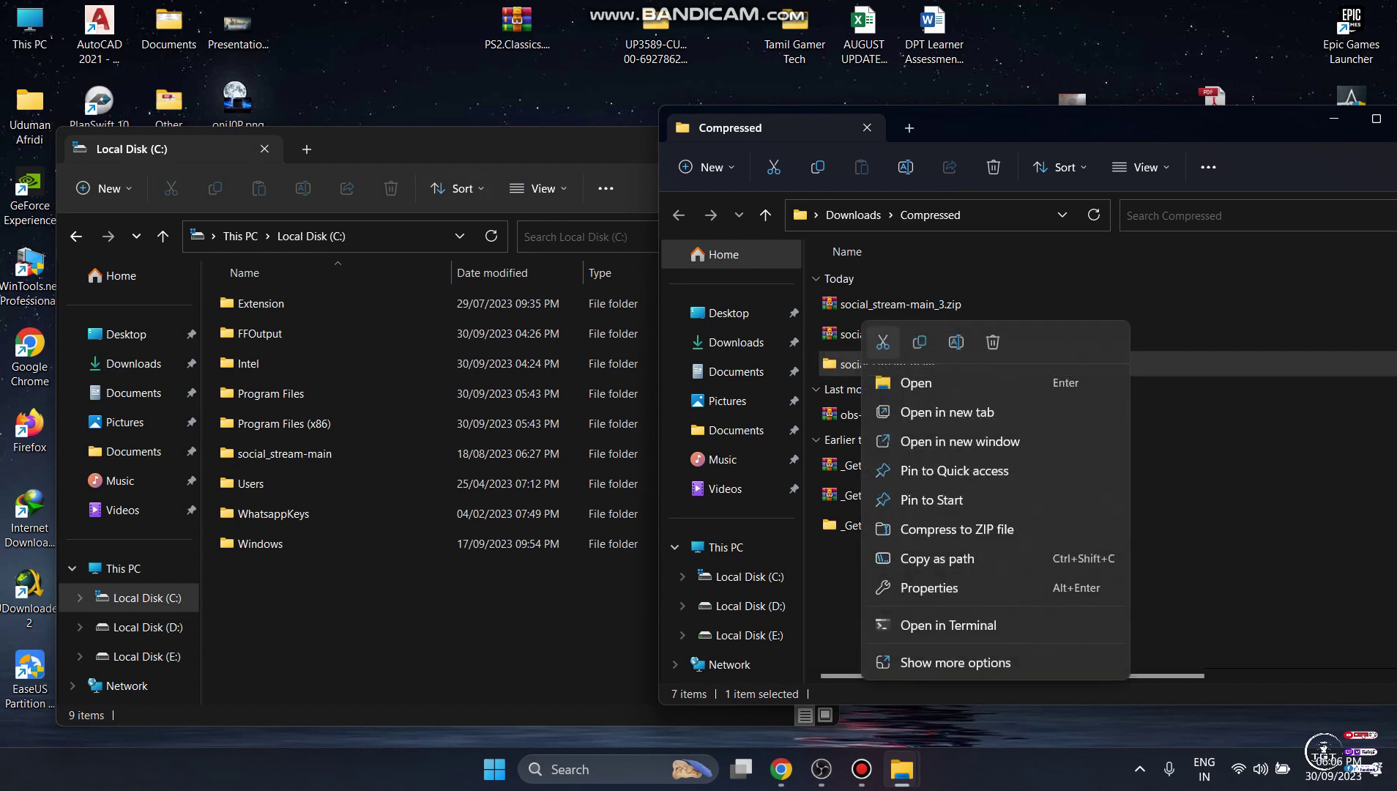
pyautogui.click(883, 342)
pyautogui.rightClick(372, 641)
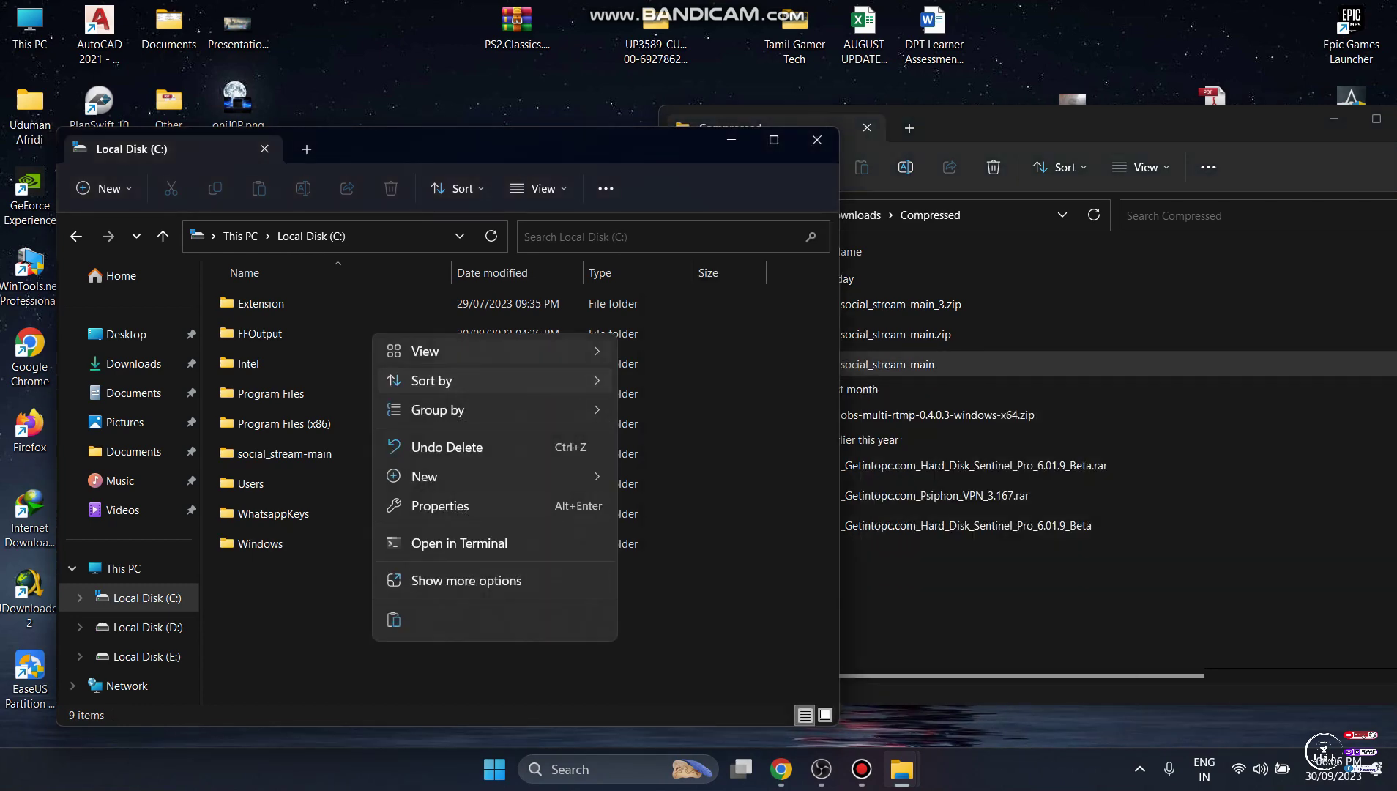
pyautogui.click(344, 622)
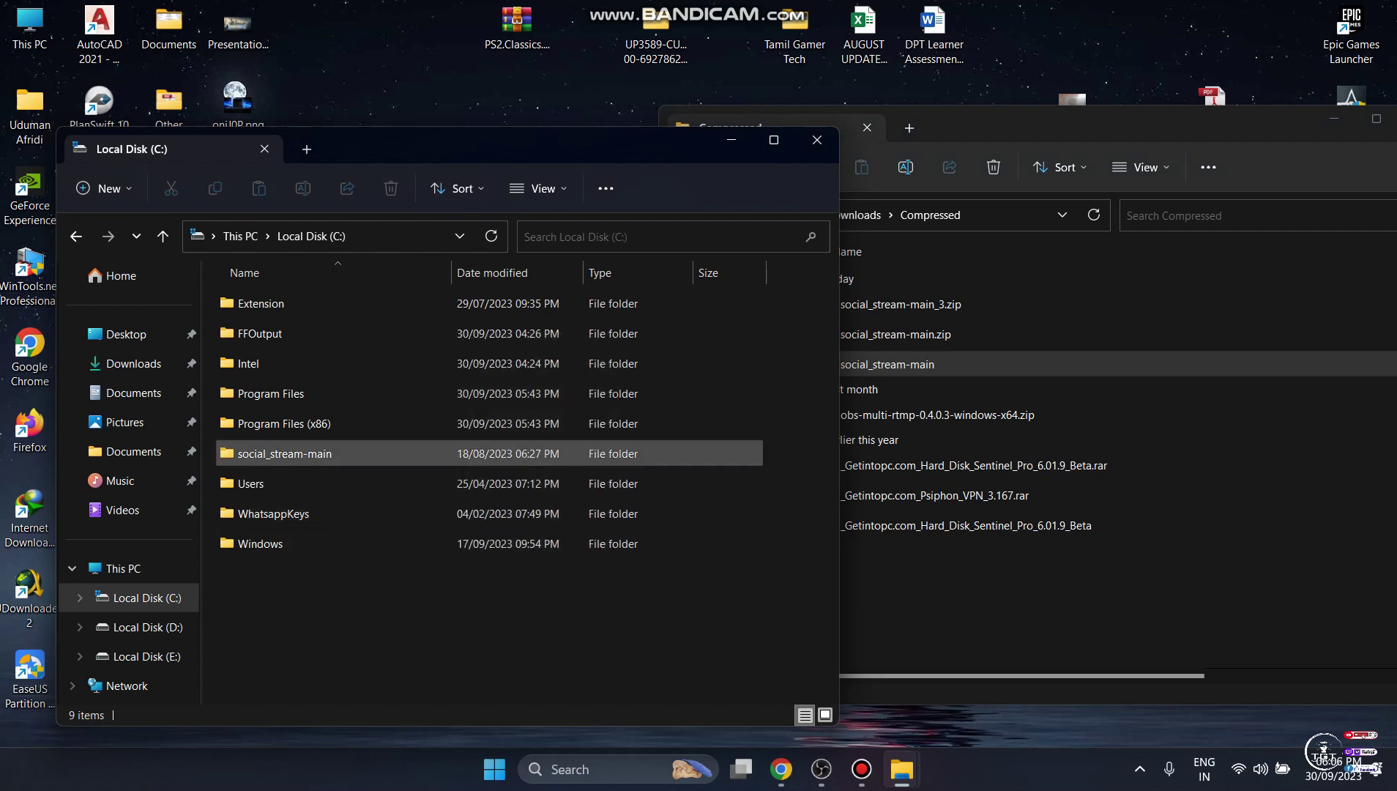
pyautogui.click(292, 454)
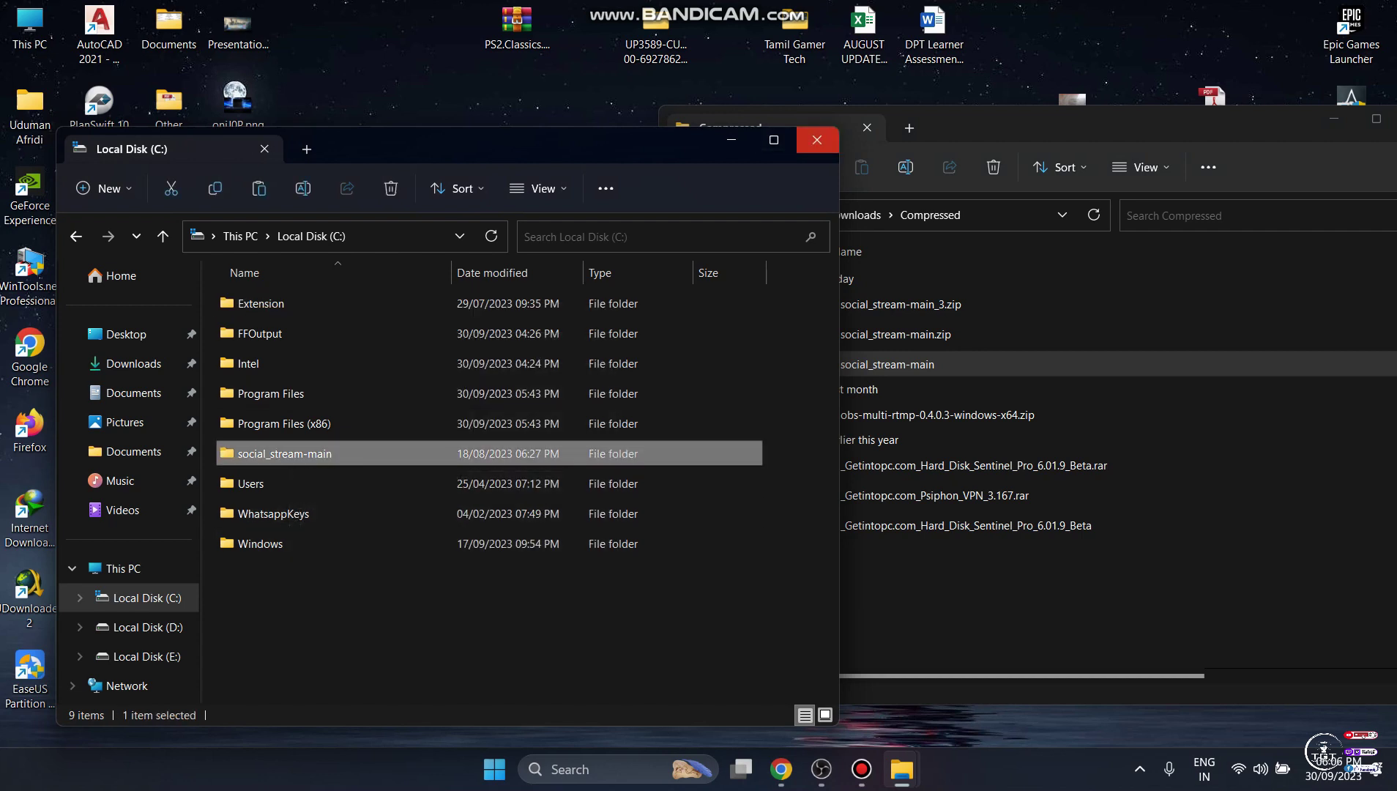
# Close the Local Disk (C:) and Compressed File Explorer windows.
pyautogui.click(816, 139)
pyautogui.moveTo(1010, 126); pyautogui.dragTo(807, 139)
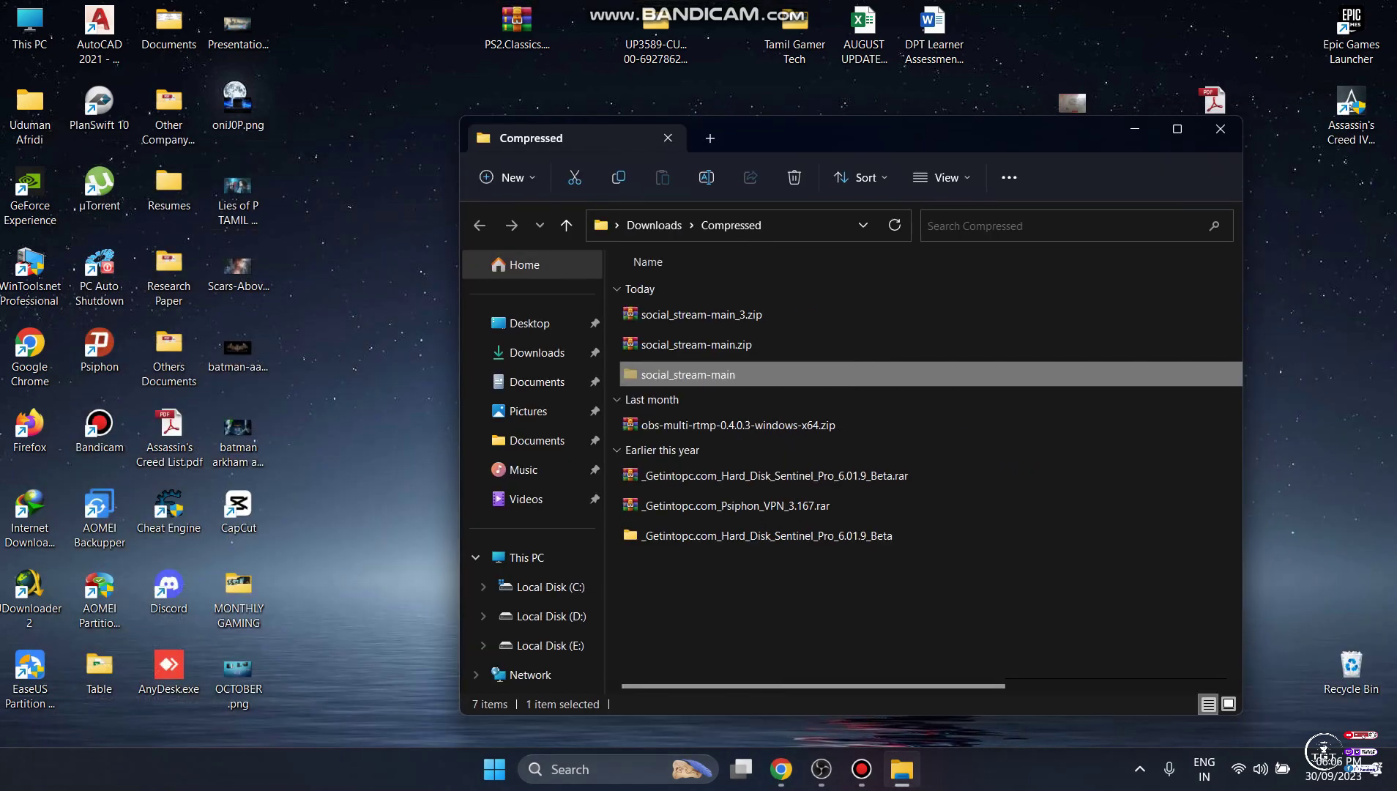
pyautogui.click(1211, 135)
# Switch back to Chrome and open the Manage Extensions page in a new tab.
pyautogui.click(802, 768)
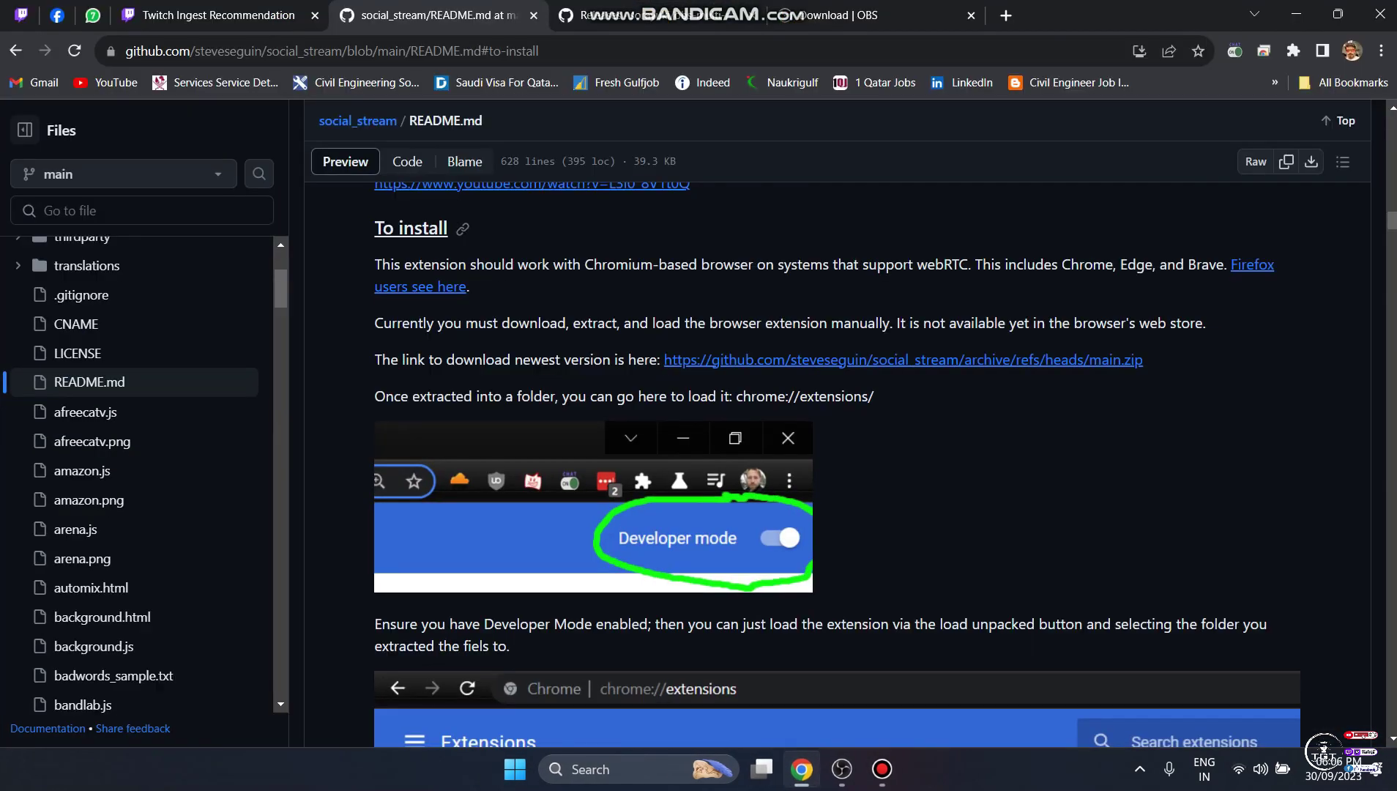
pyautogui.hotkey('ctrl', 't')
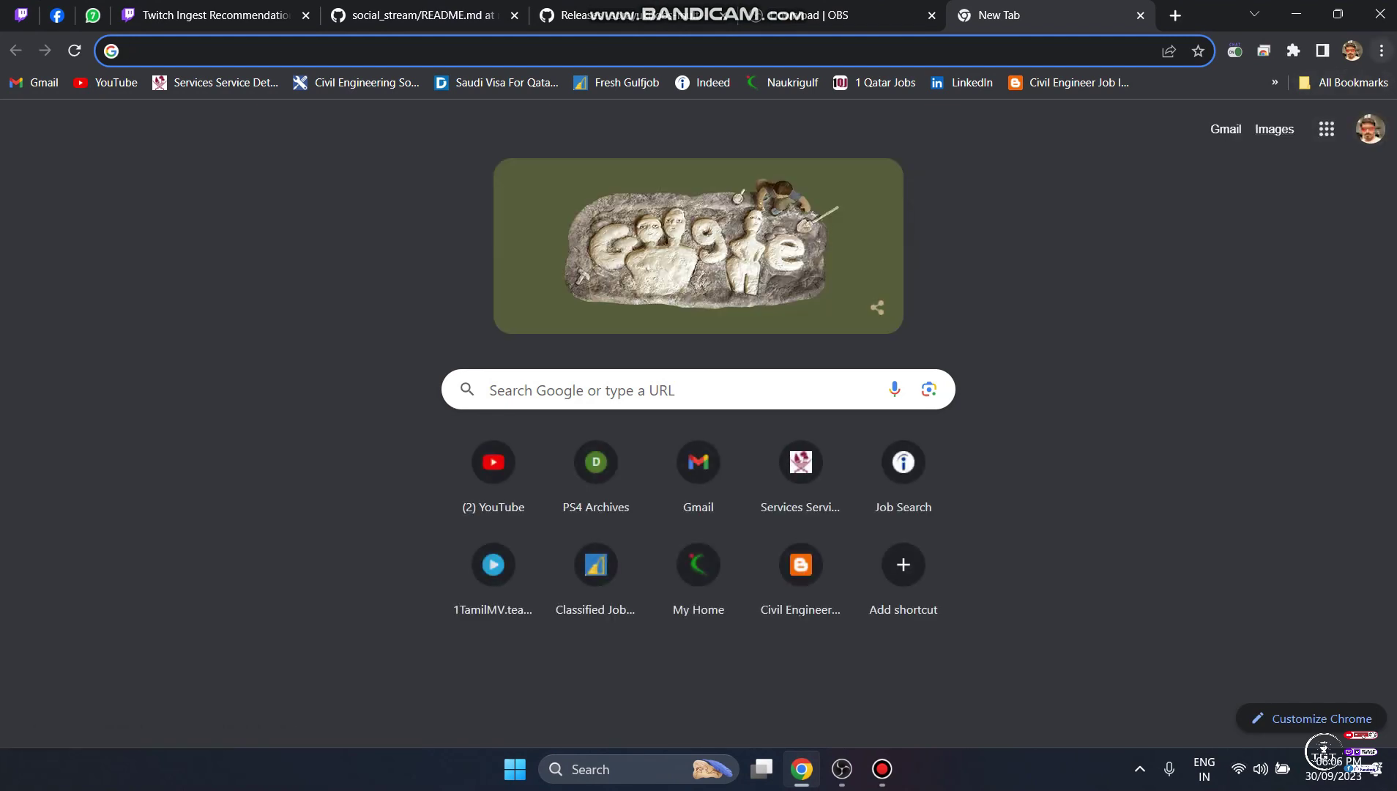
pyautogui.click(1381, 50)
pyautogui.moveTo(1200, 247)
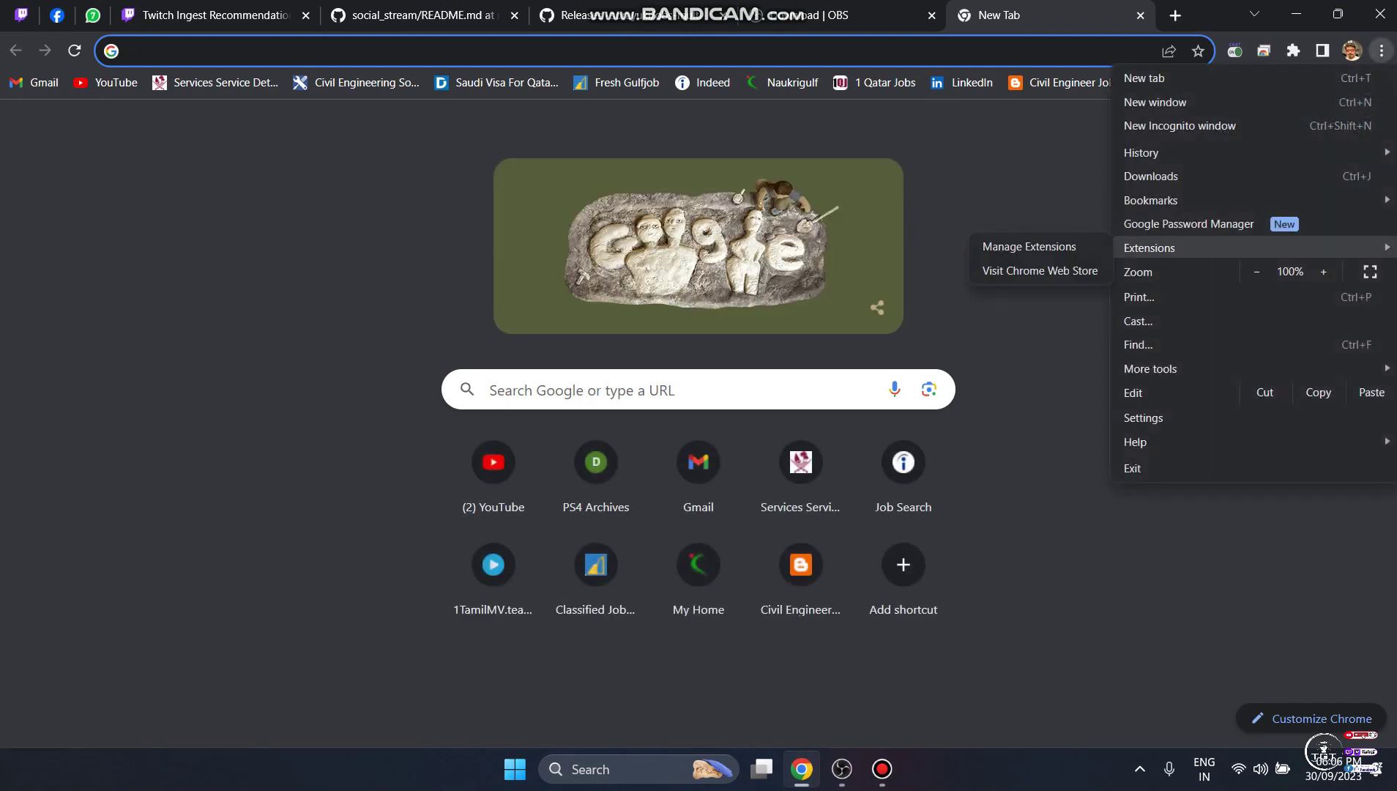
pyautogui.click(1029, 246)
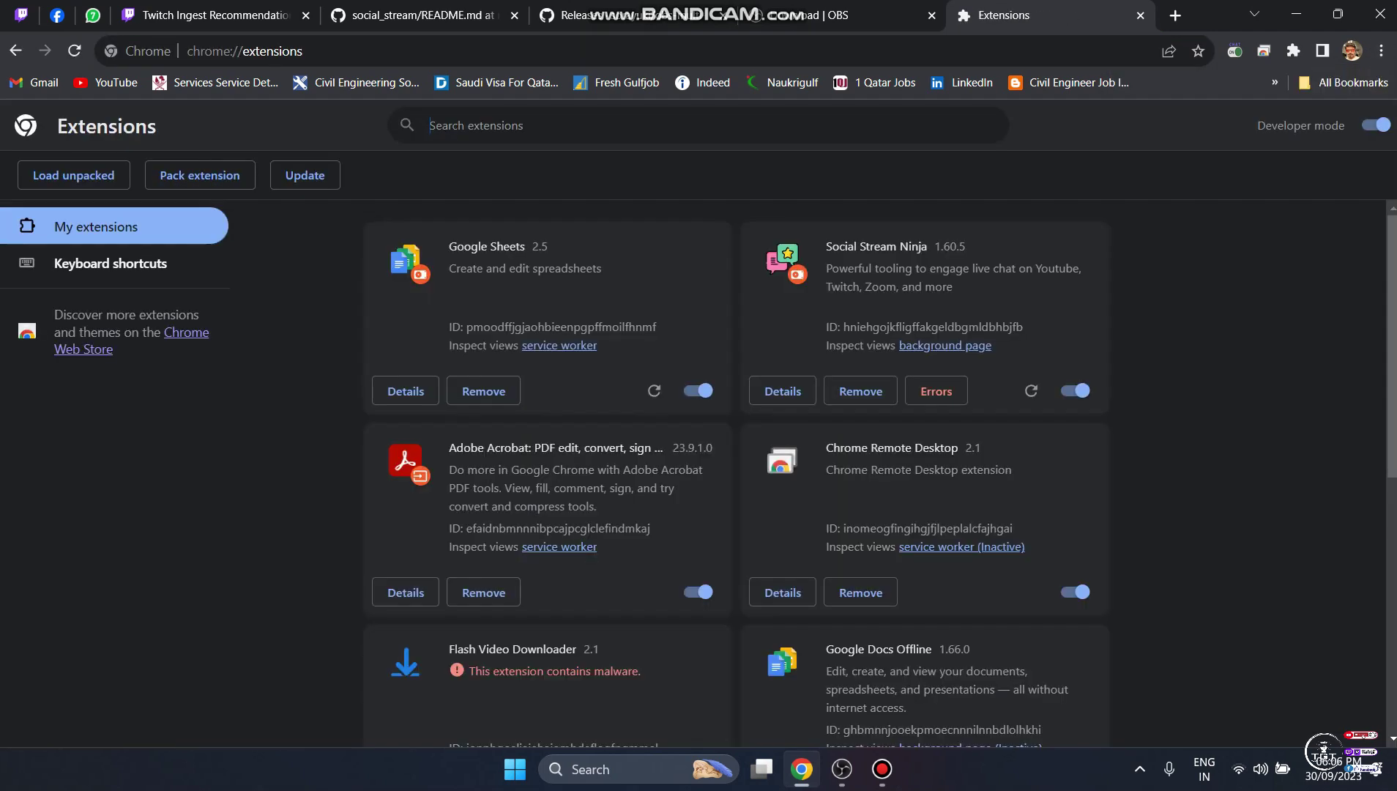
pyautogui.click(1381, 50)
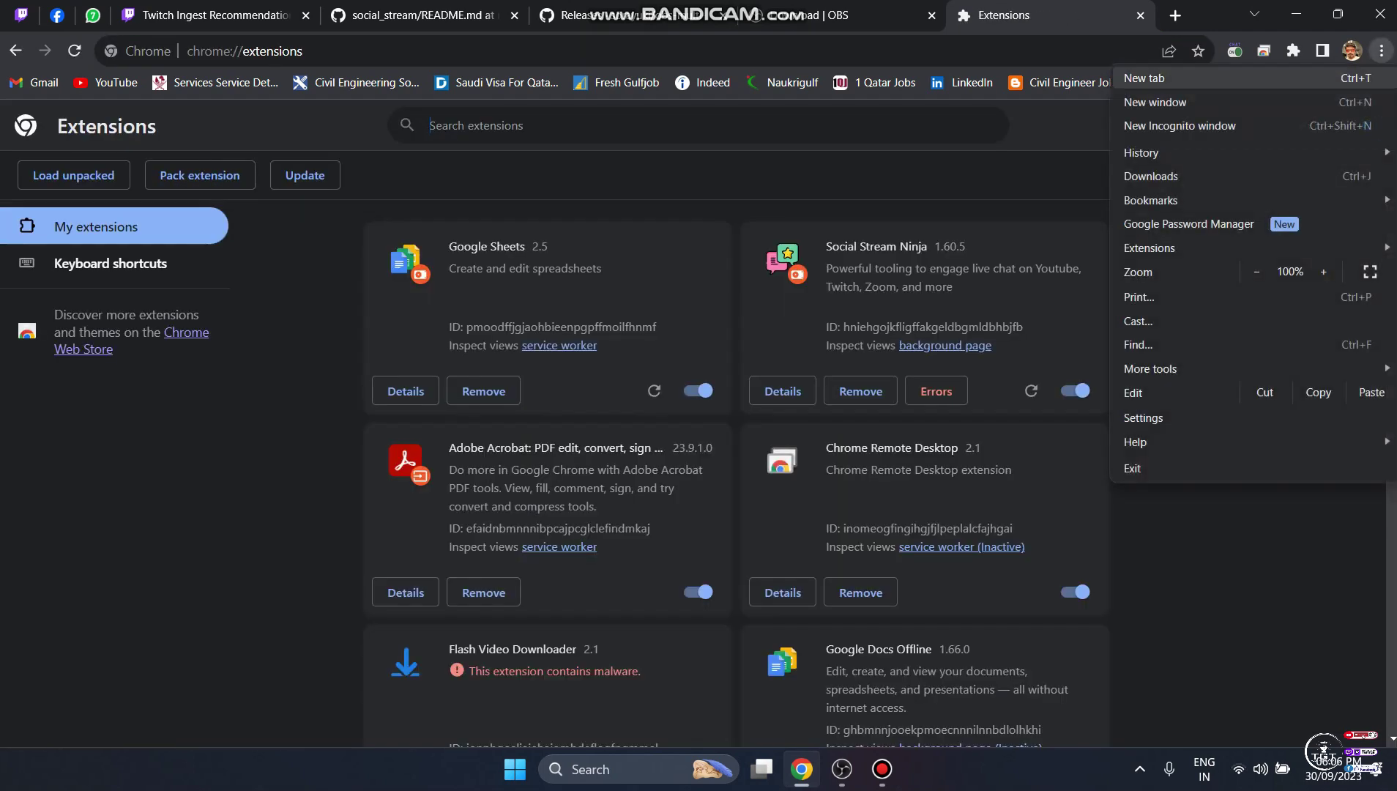
pyautogui.moveTo(1201, 247)
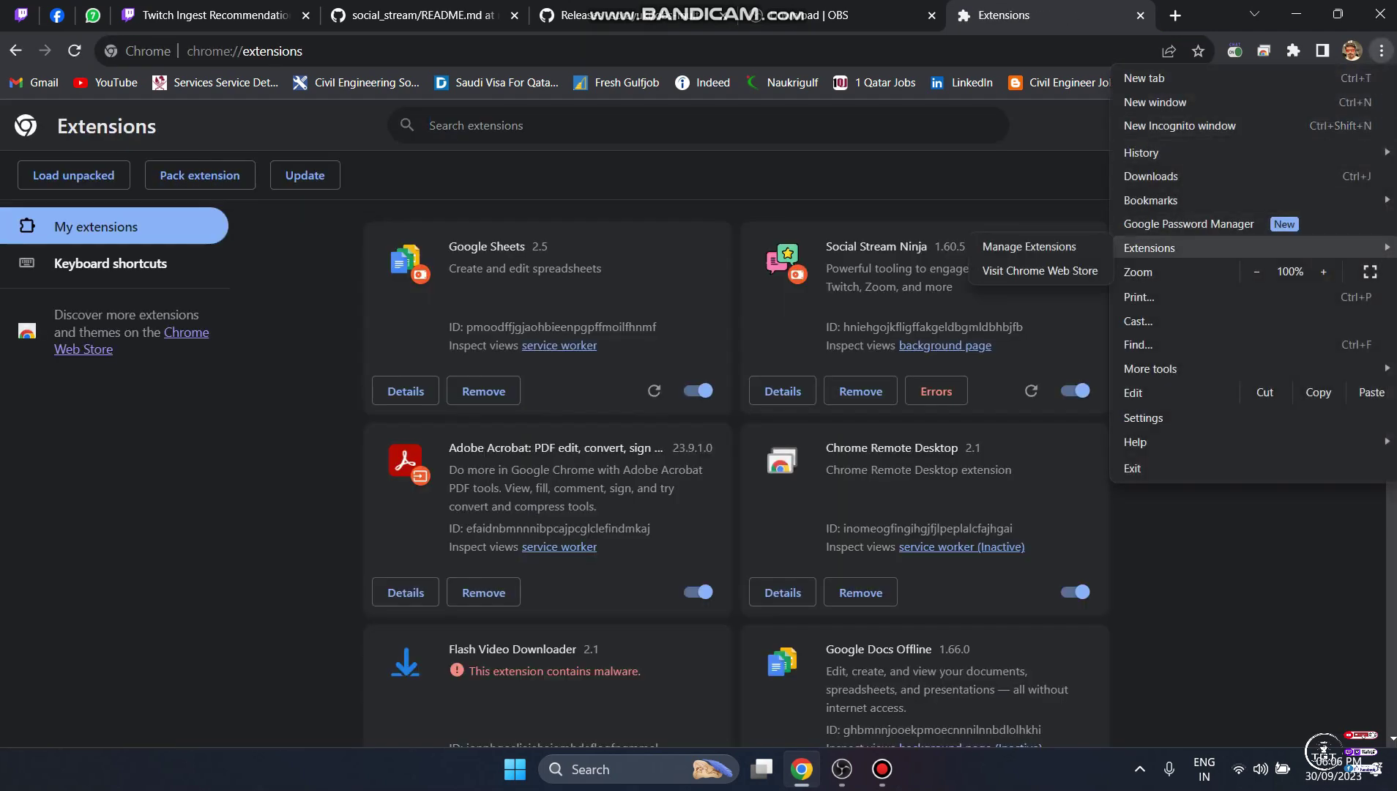
# Load the social_stream-main folder from Local Disk (C:) as an unpacked Chrome extension.
pyautogui.click(1040, 192)
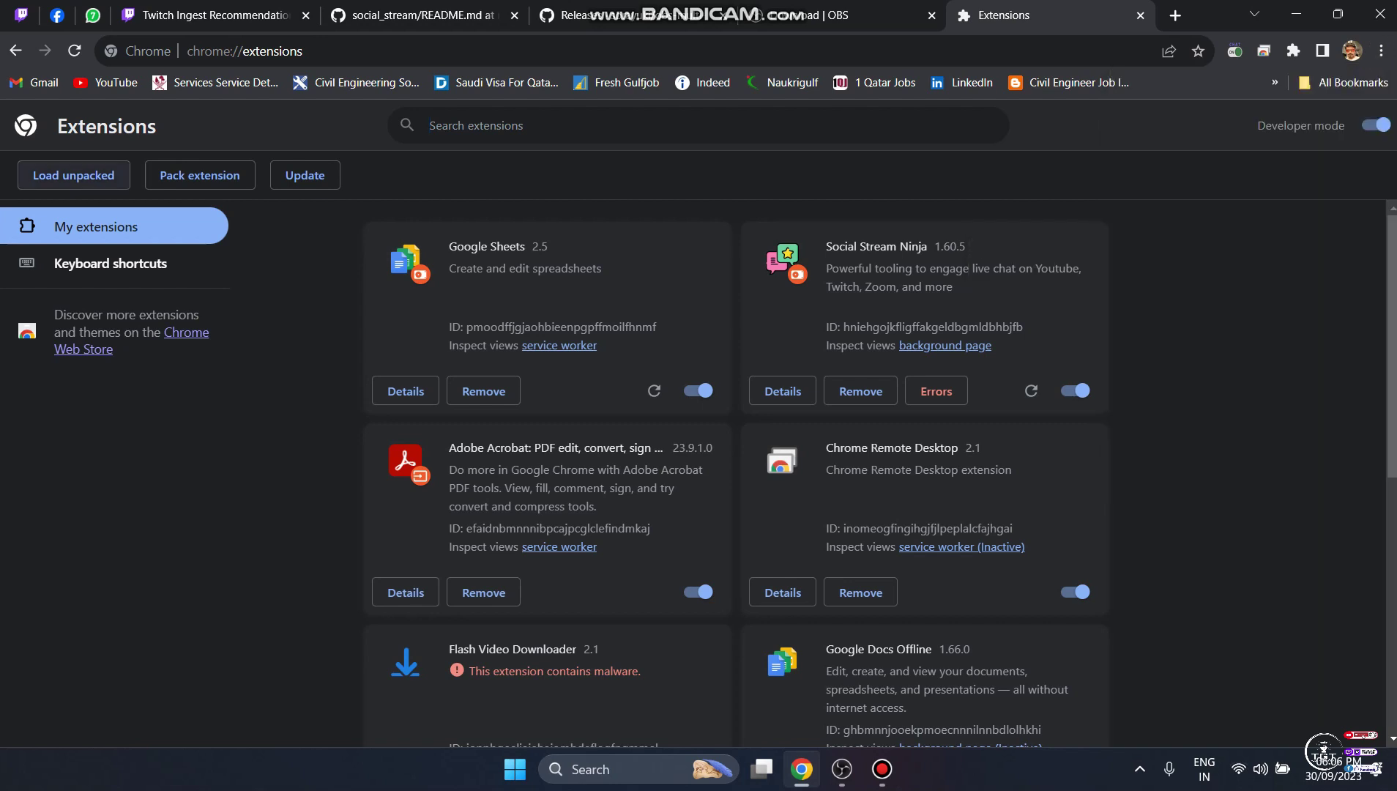
pyautogui.click(73, 175)
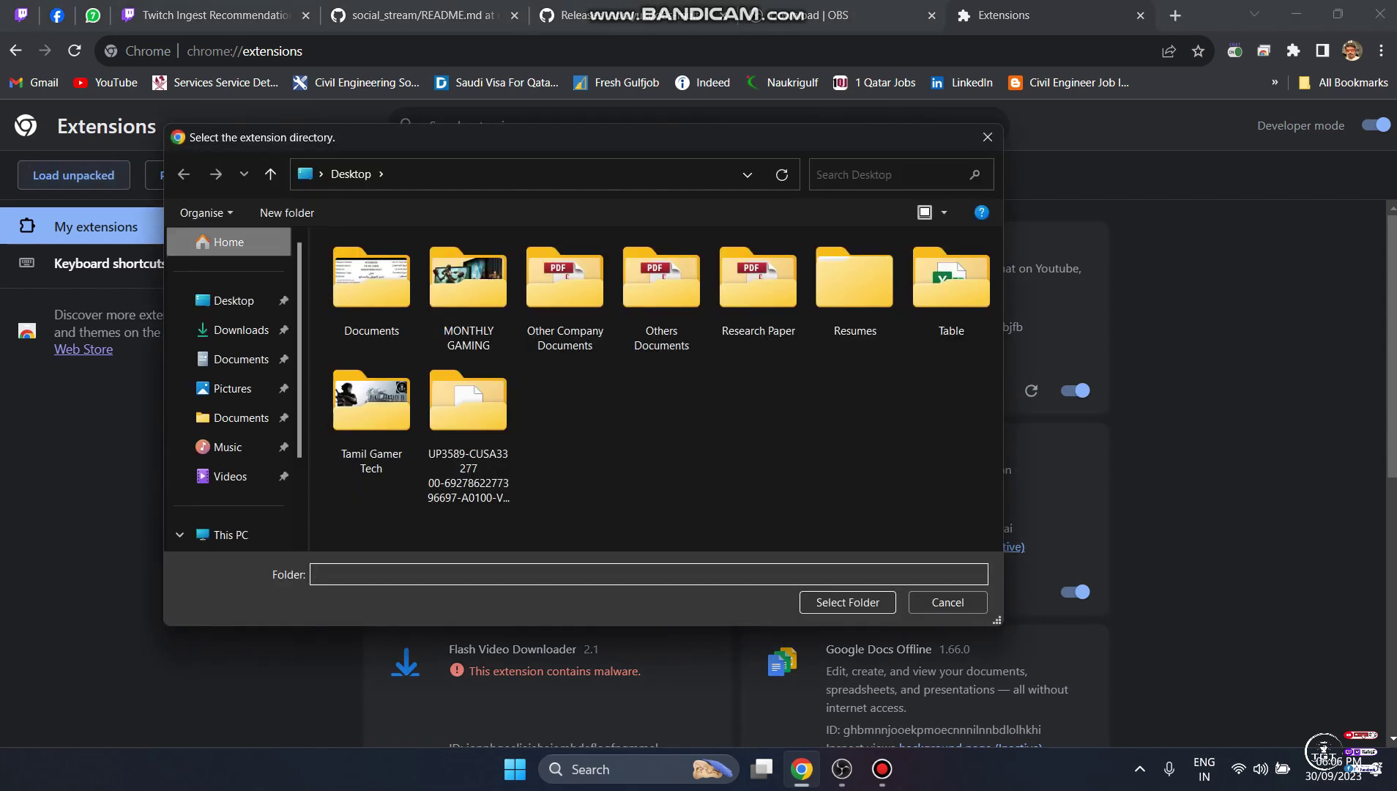
pyautogui.scroll(-1, 227, 439)
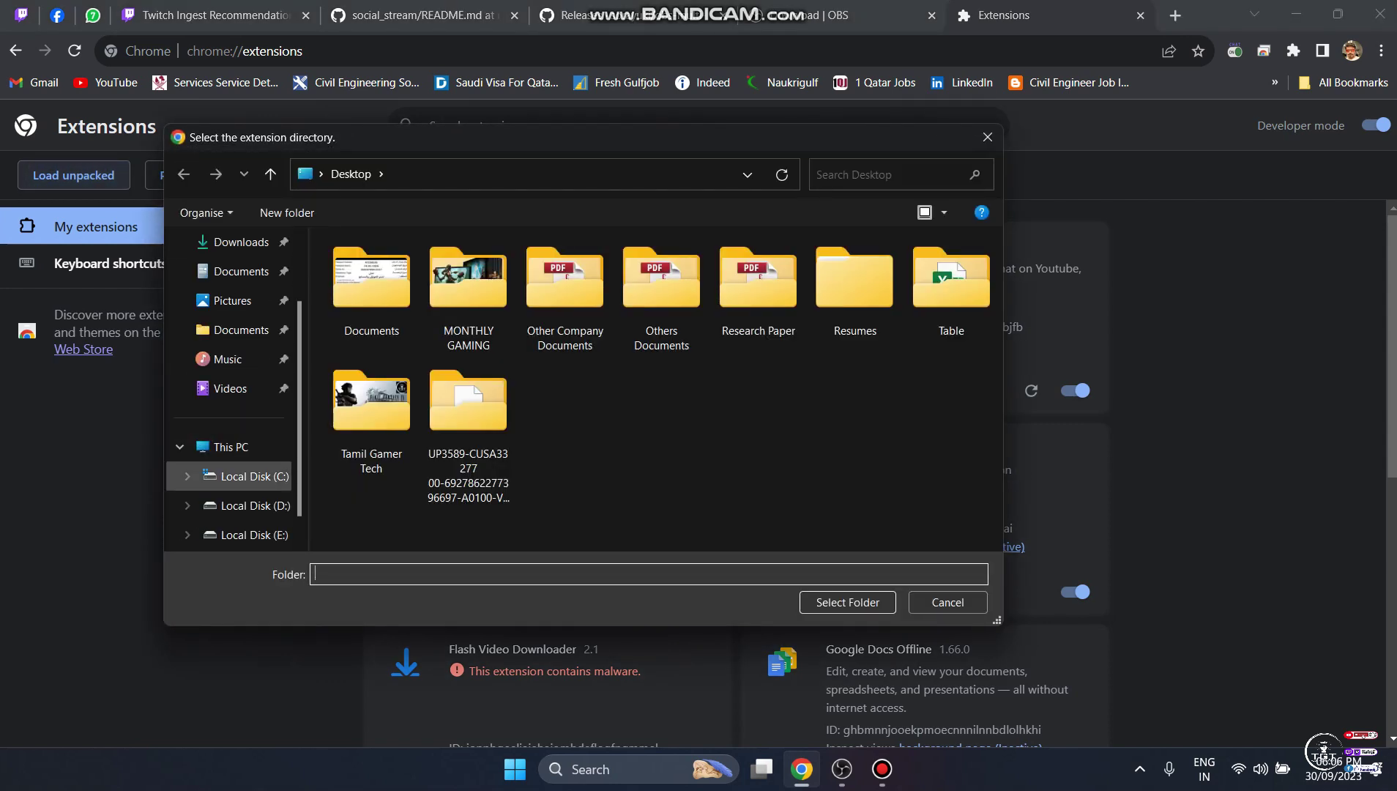
pyautogui.click(245, 475)
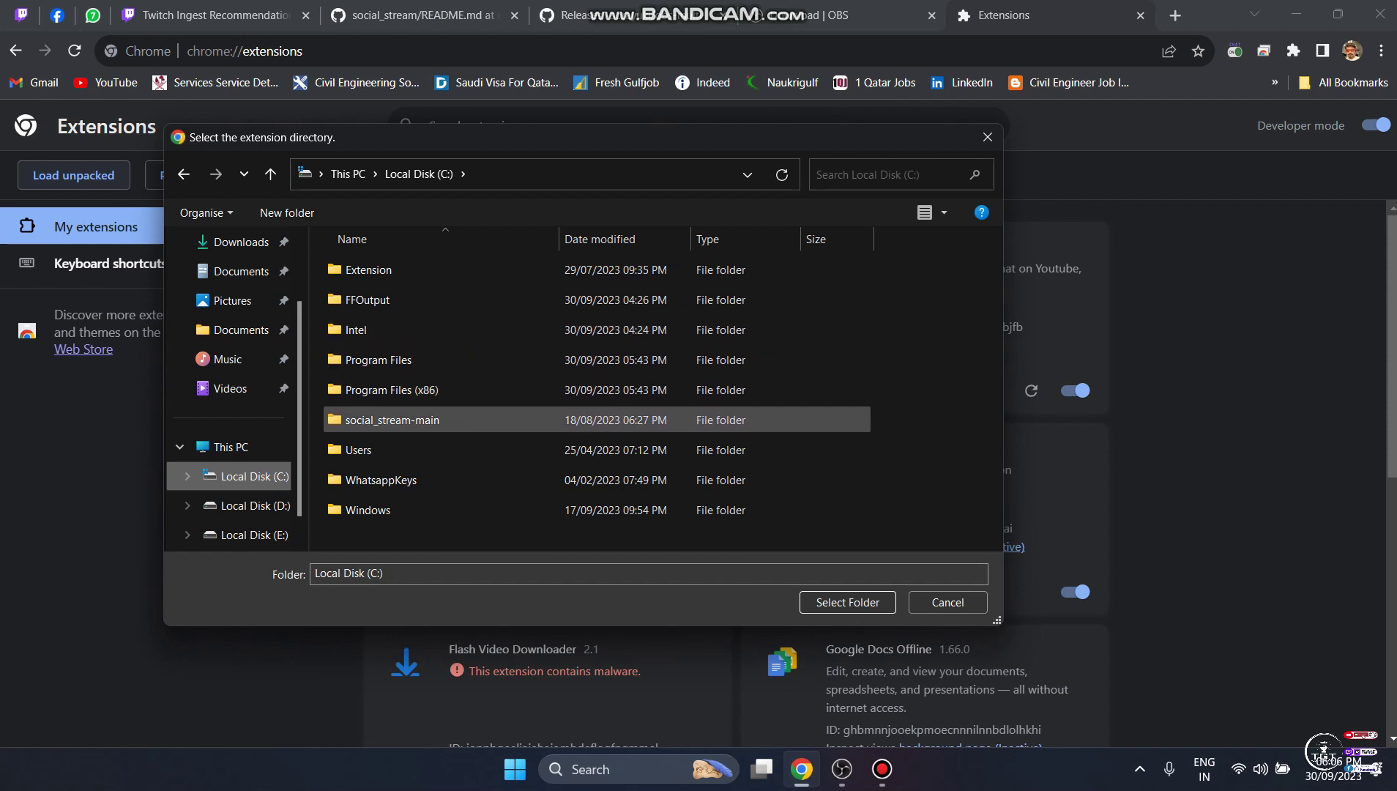
pyautogui.click(392, 420)
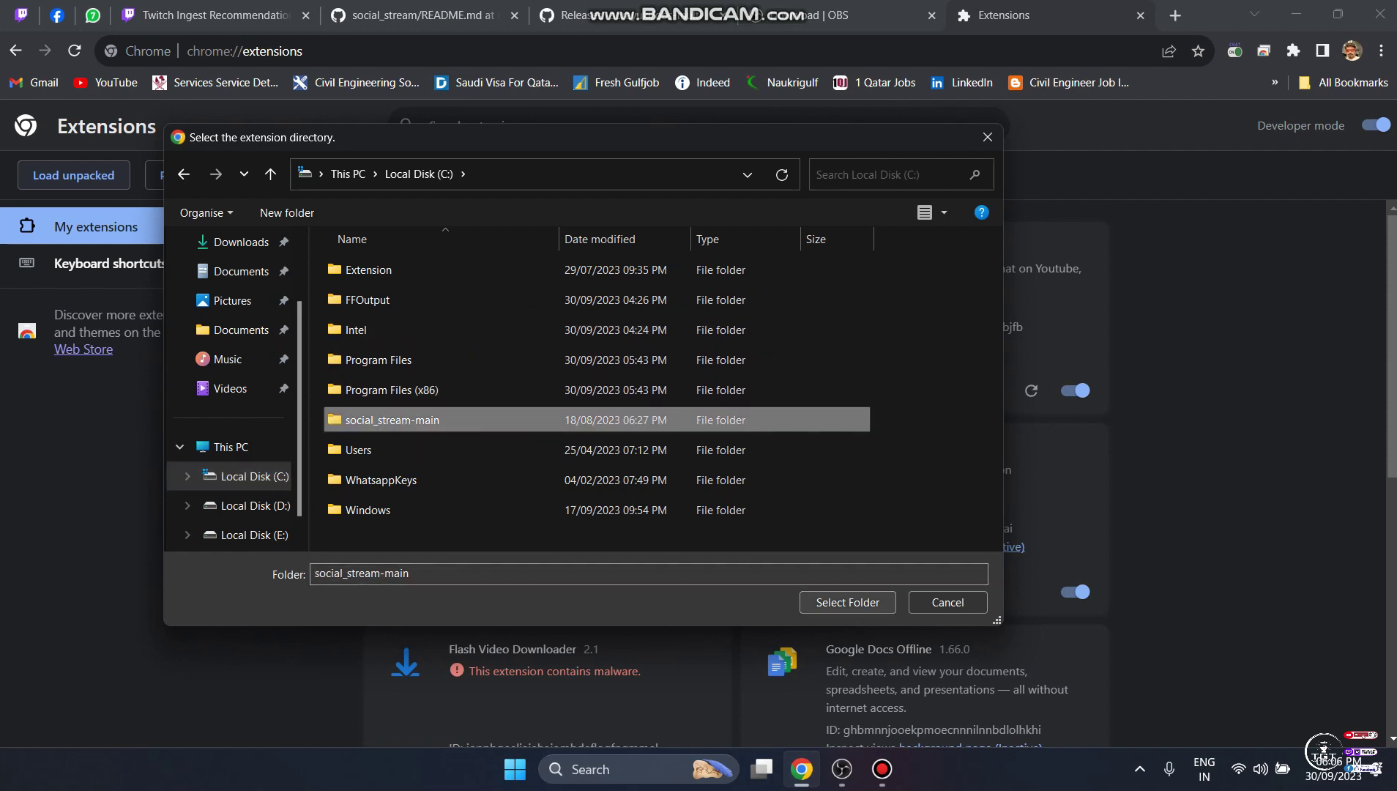
pyautogui.click(847, 601)
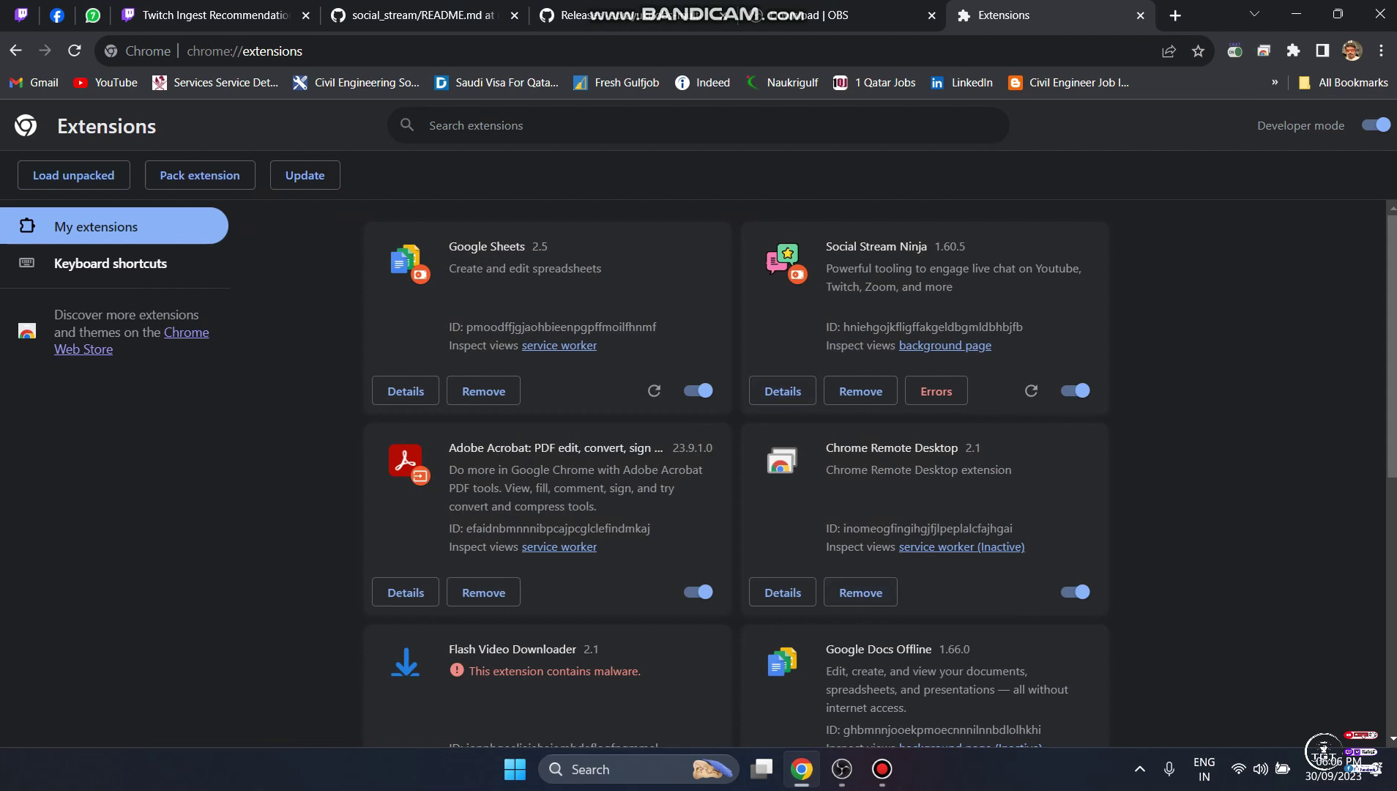
# Switch the Social Stream Ninja extension off and back on twice, leaving it enabled.
pyautogui.moveTo(831, 246); pyautogui.dragTo(940, 246)
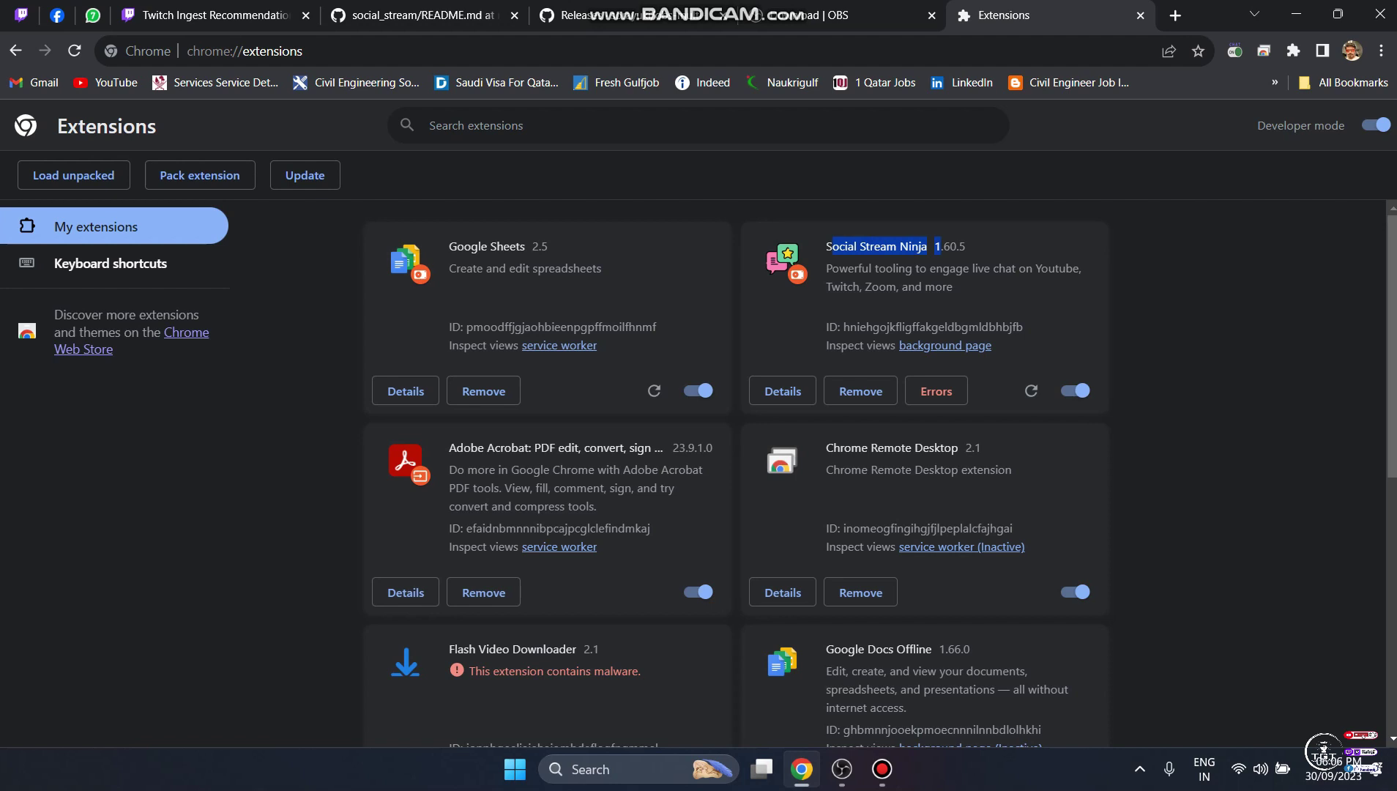
pyautogui.click(941, 253)
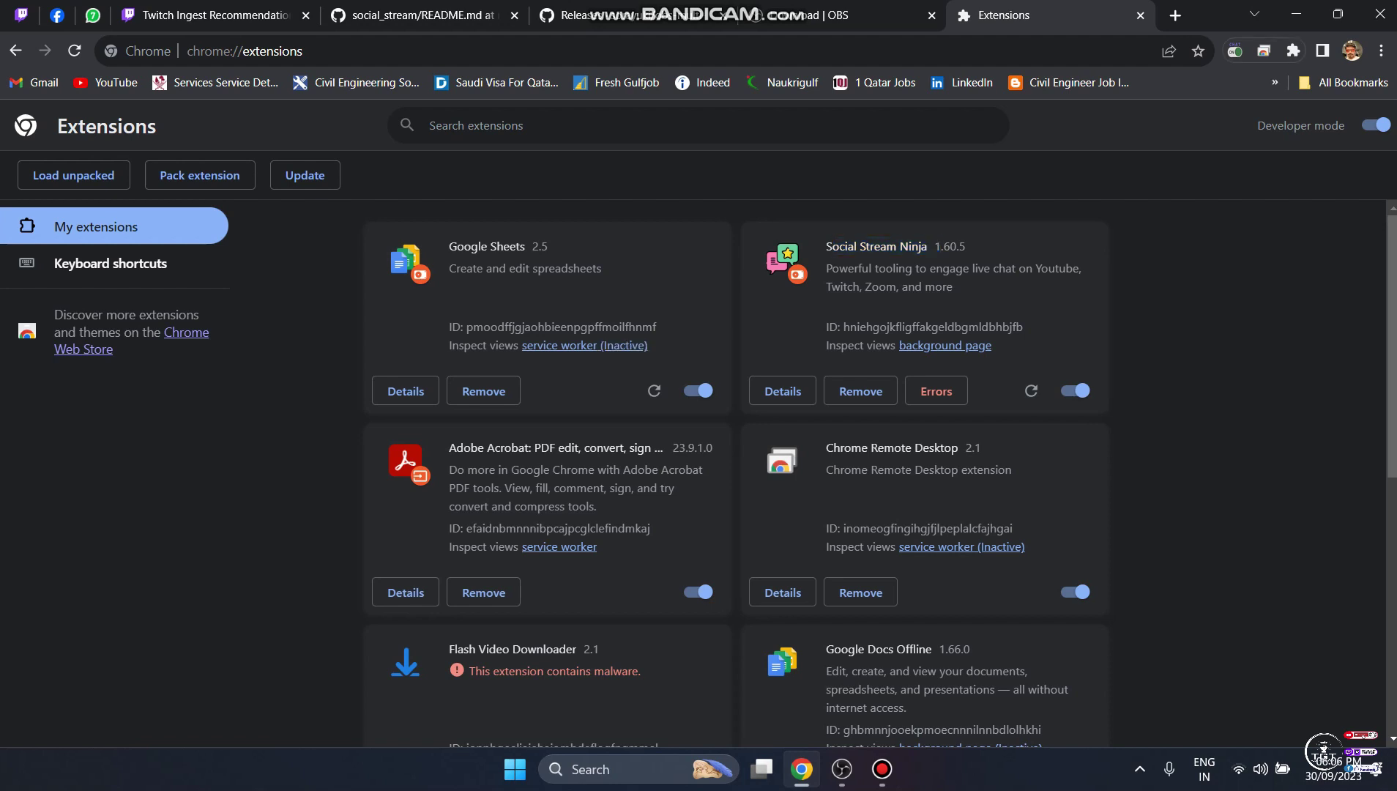
pyautogui.click(1075, 391)
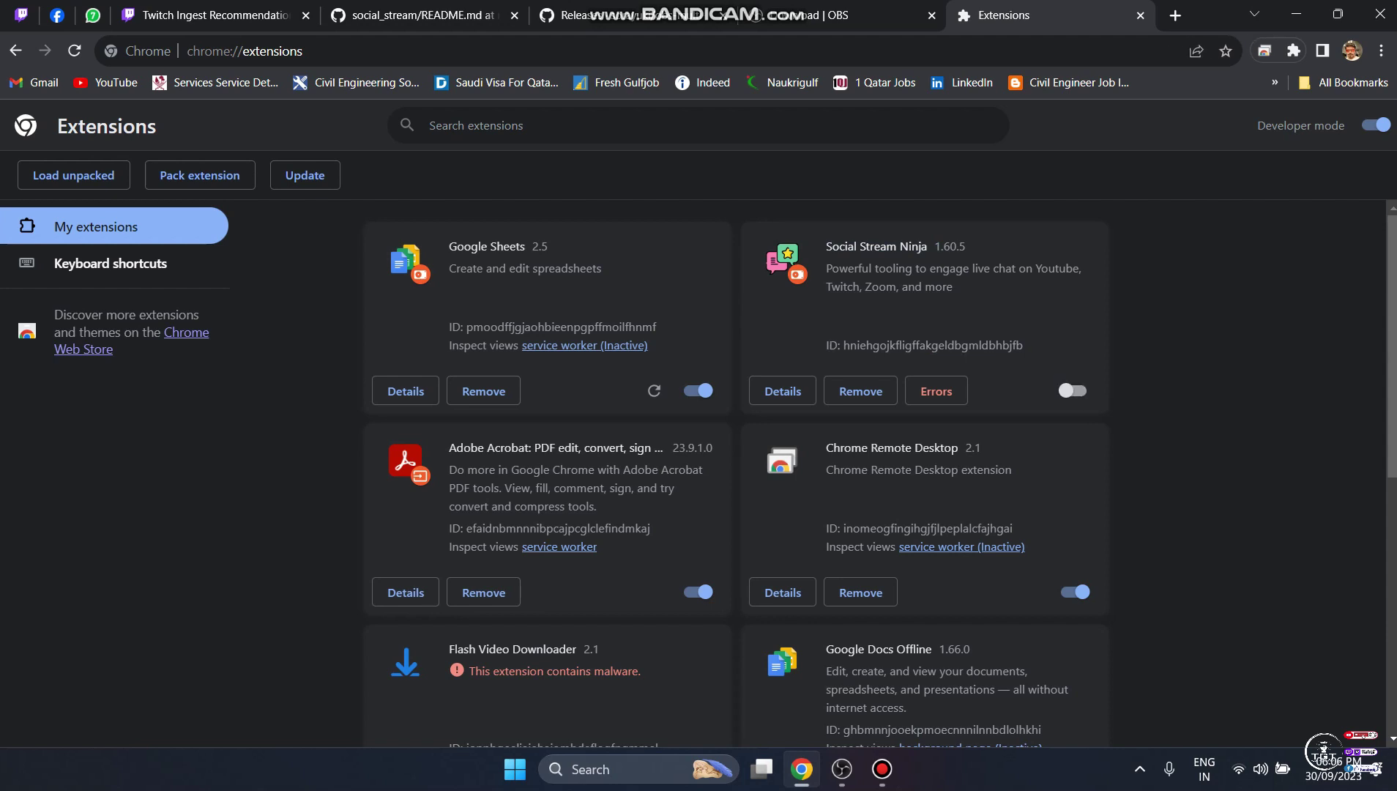
pyautogui.click(1072, 390)
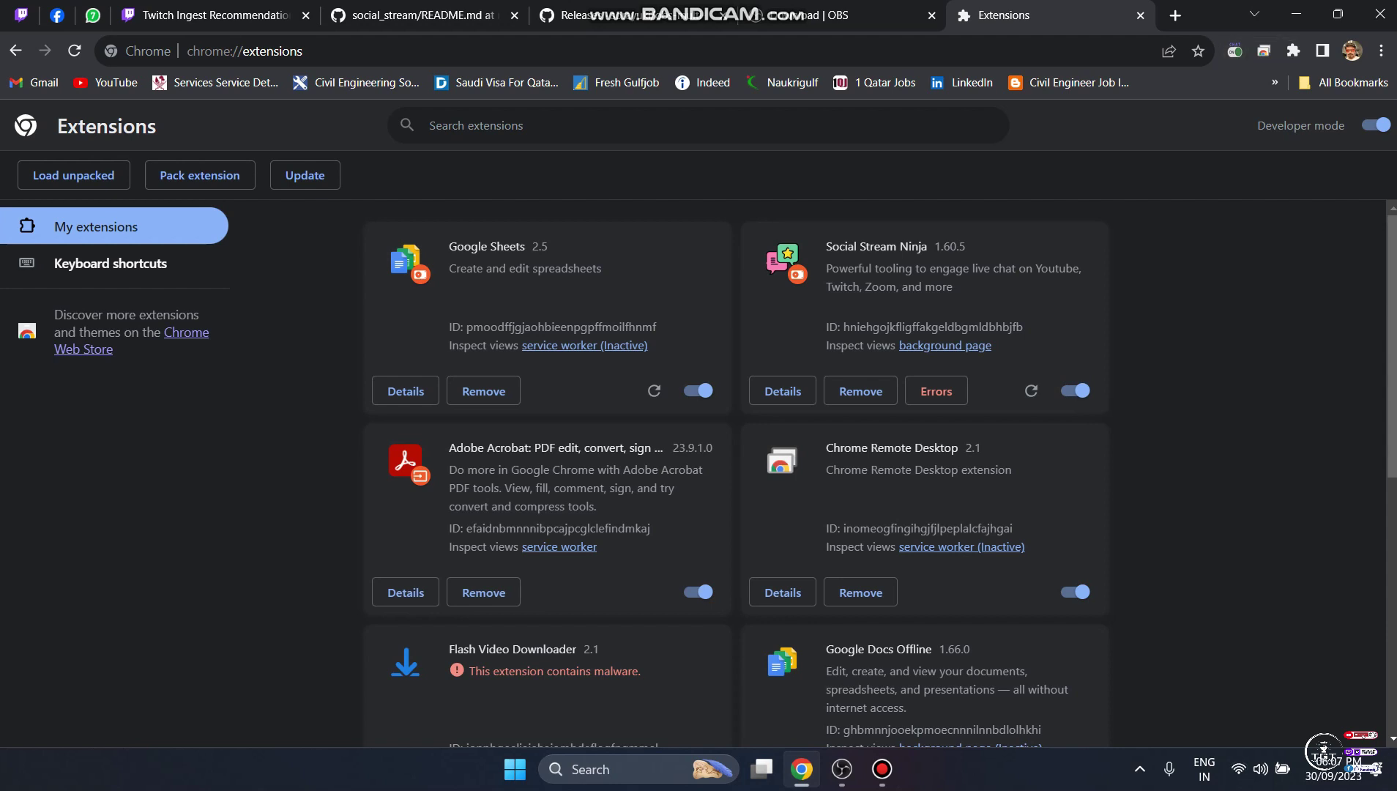
pyautogui.click(1073, 390)
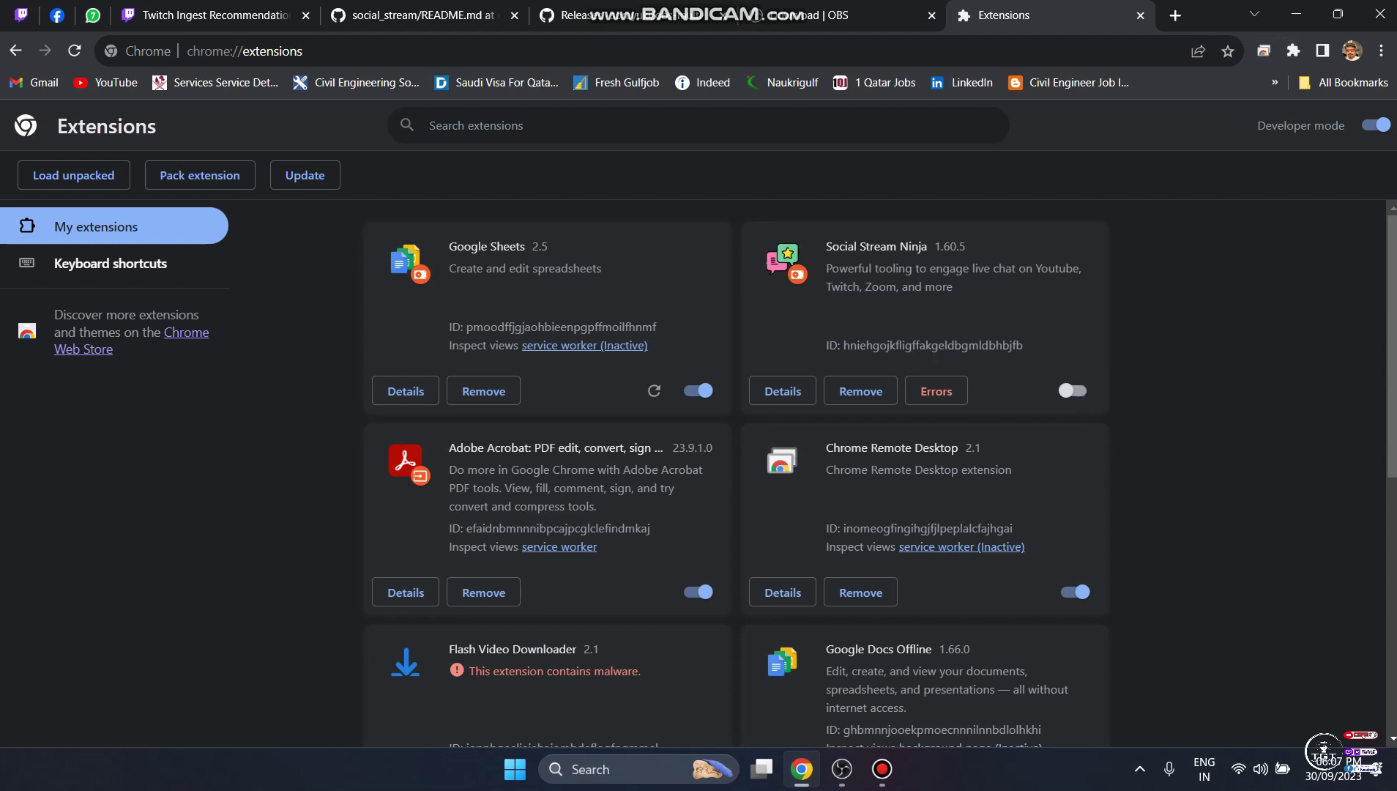
pyautogui.click(1073, 391)
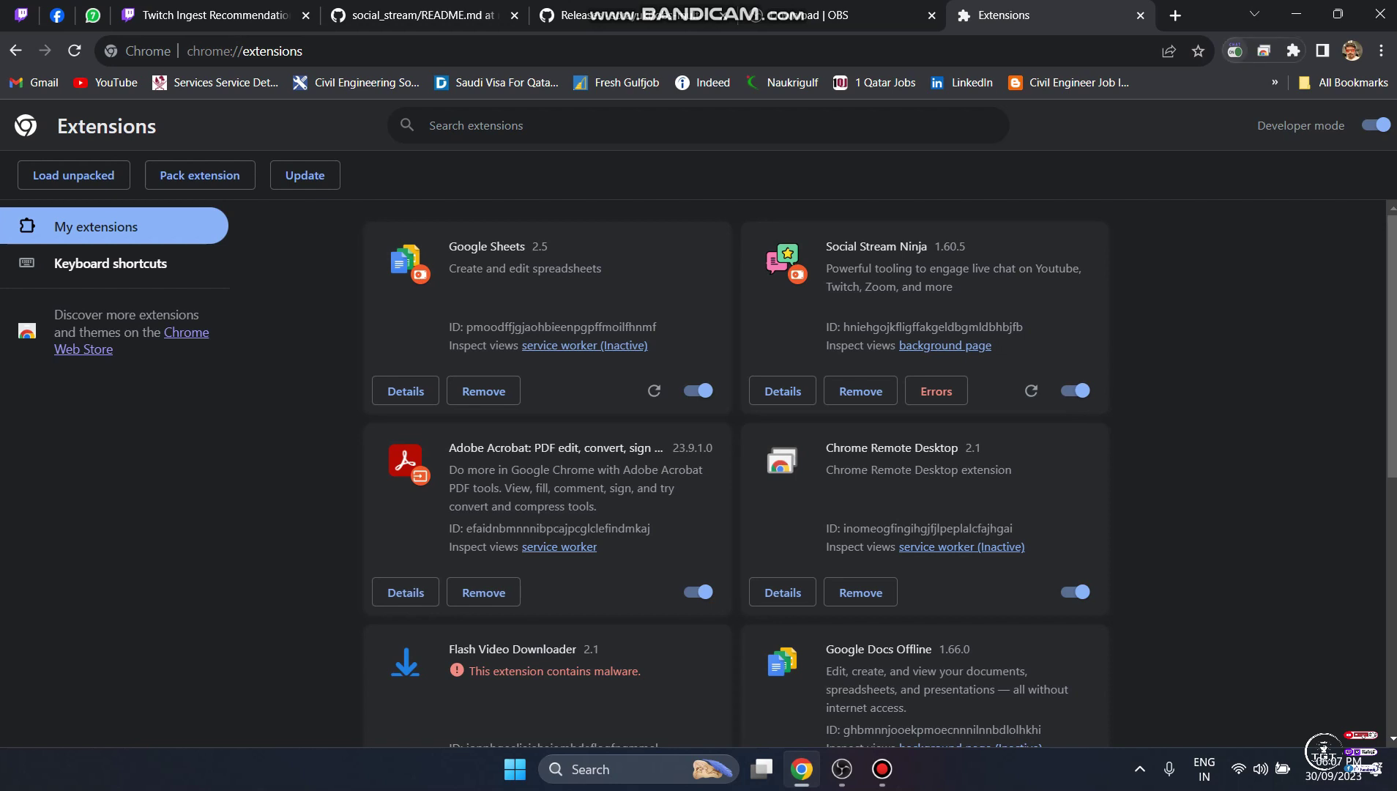
# Open the Social Stream Ninja extension popup and copy the Featured chat overlay link.
pyautogui.click(1235, 51)
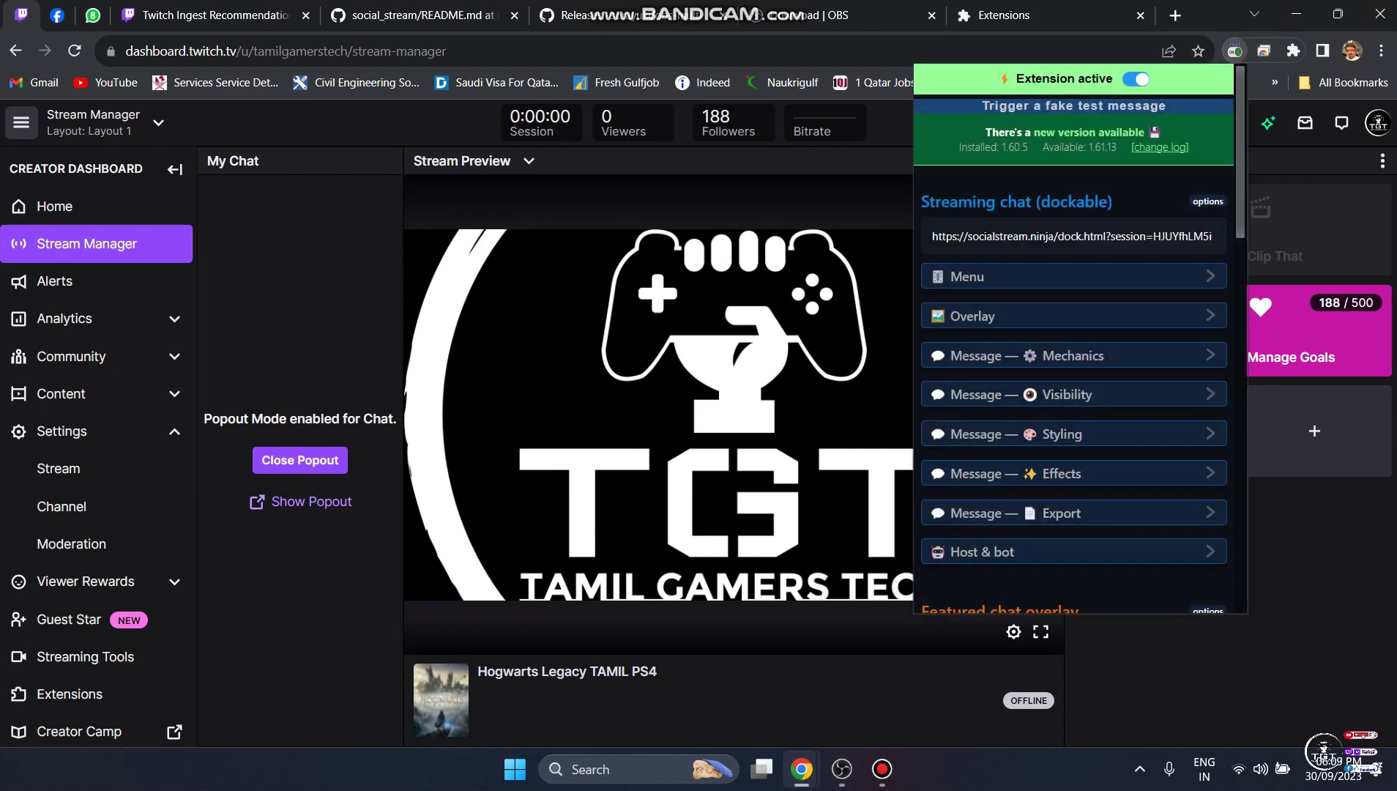
pyautogui.scroll(-4, 1074, 351)
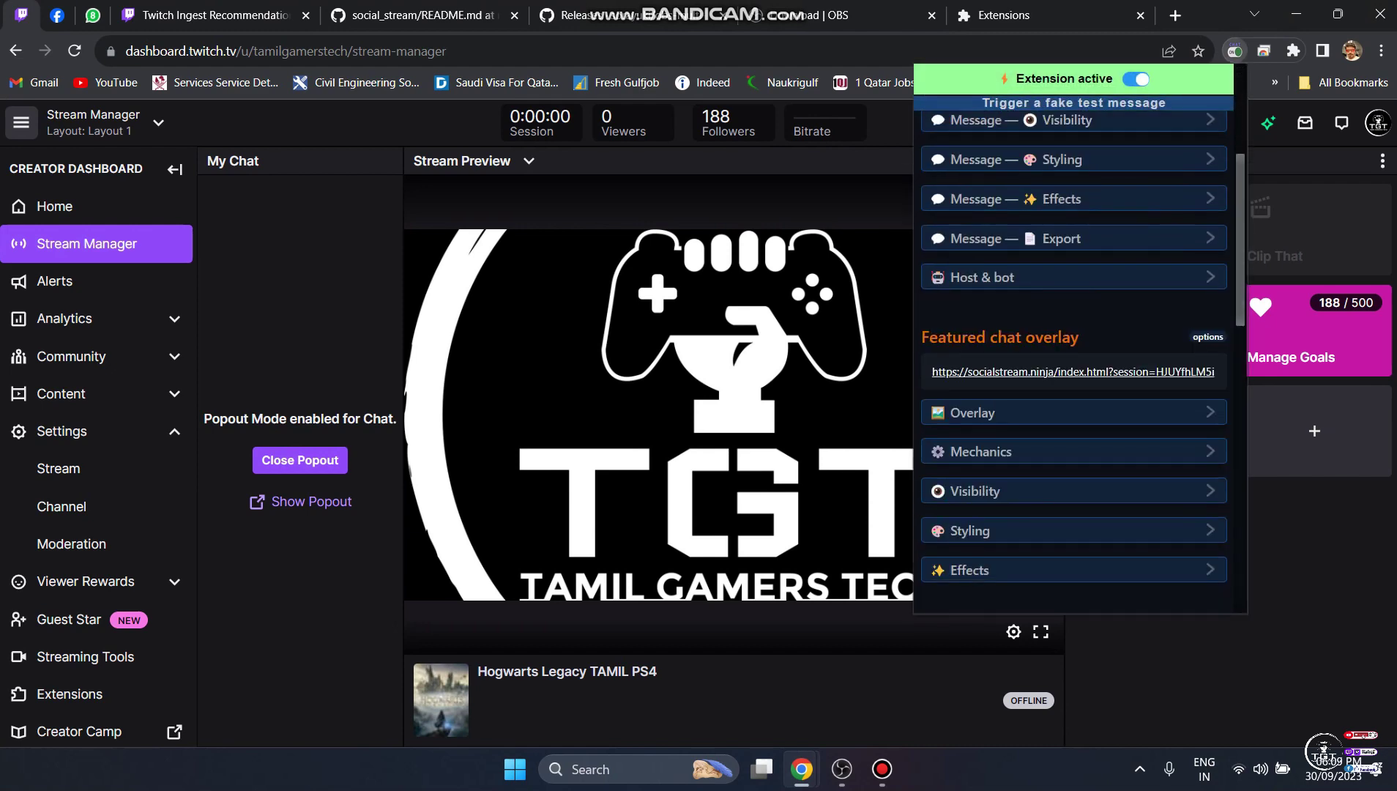
pyautogui.moveTo(927, 372); pyautogui.dragTo(1219, 371)
pyautogui.hotkey('ctrl', 'c')
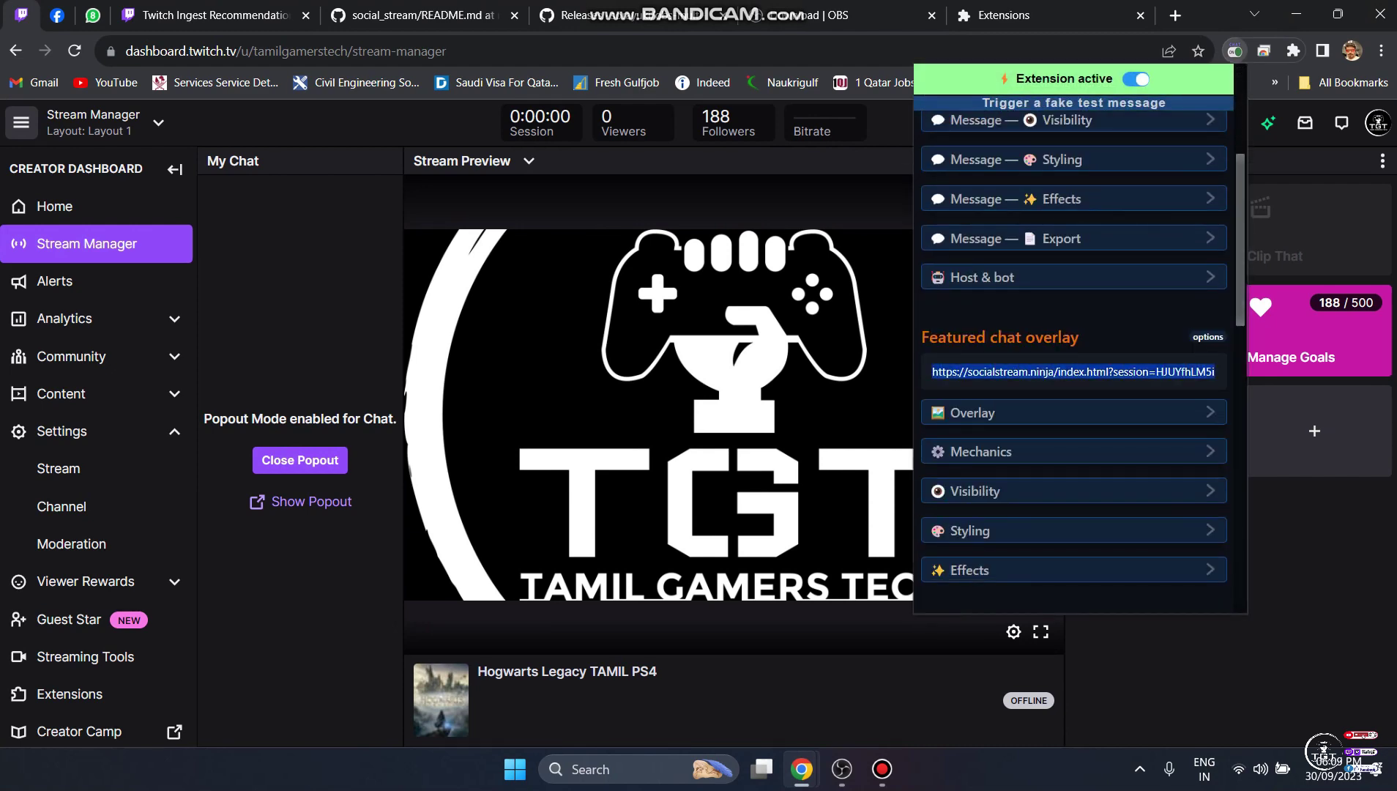
pyautogui.rightClick(1146, 370)
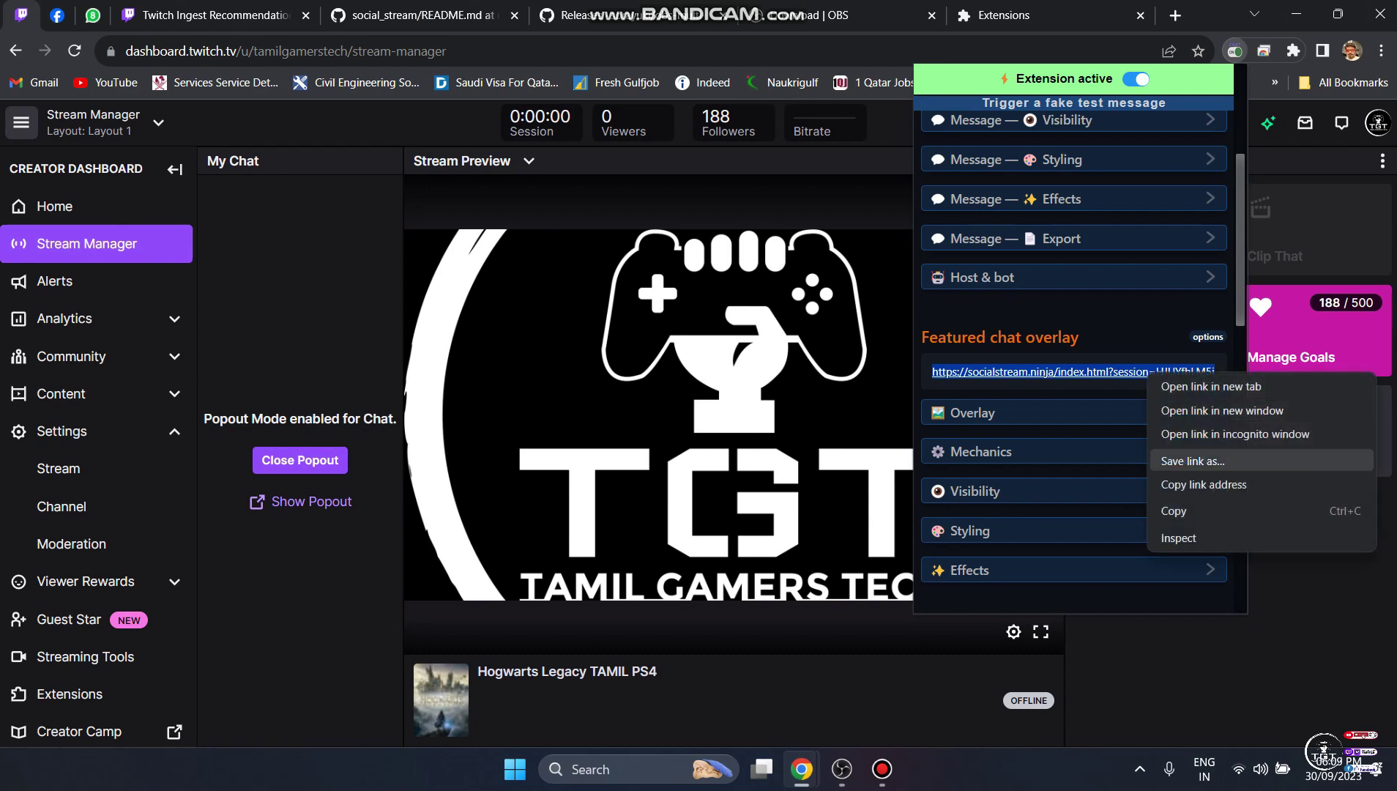
pyautogui.click(1201, 509)
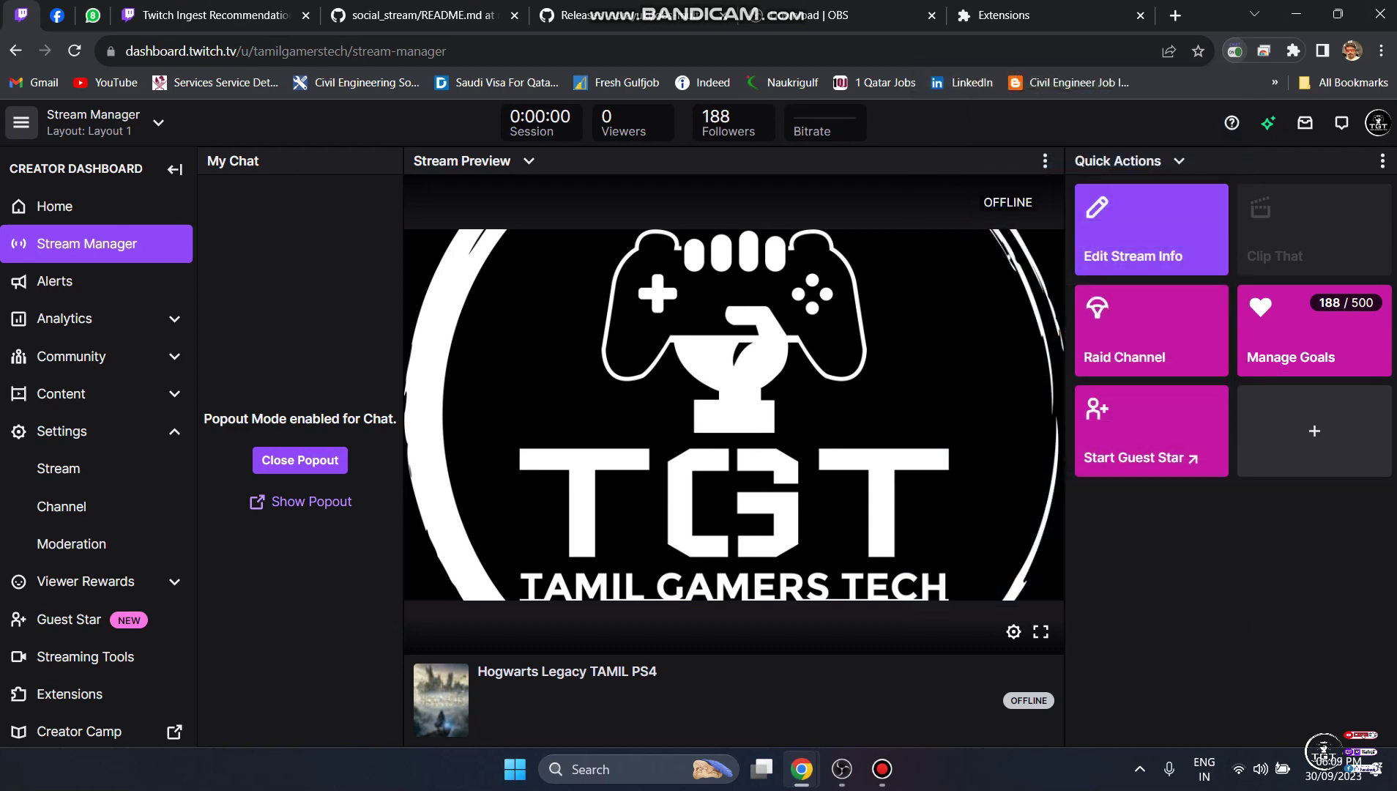
# Switch to OBS Studio and add a new Browser source named "chat" to Scene 3.
pyautogui.click(841, 769)
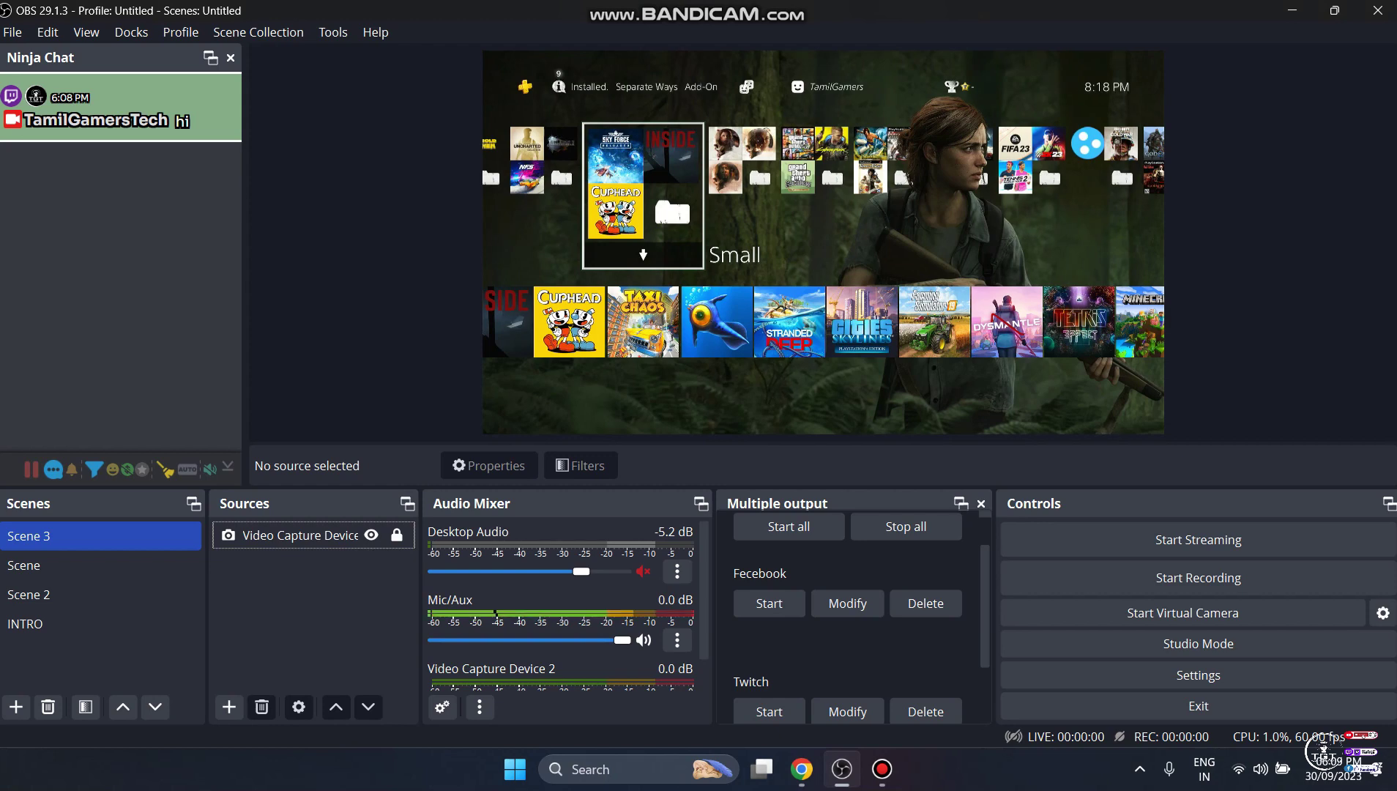
pyautogui.click(228, 707)
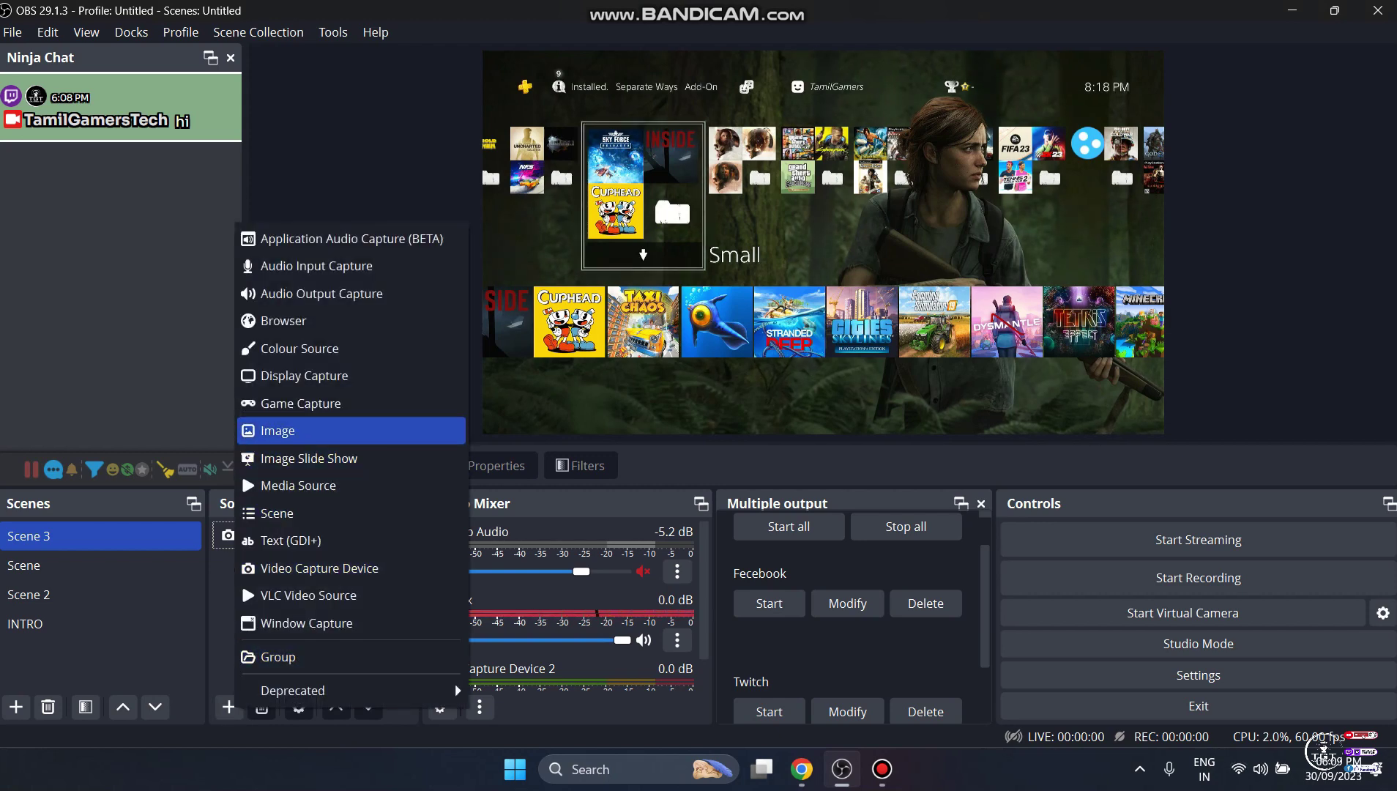
pyautogui.click(286, 320)
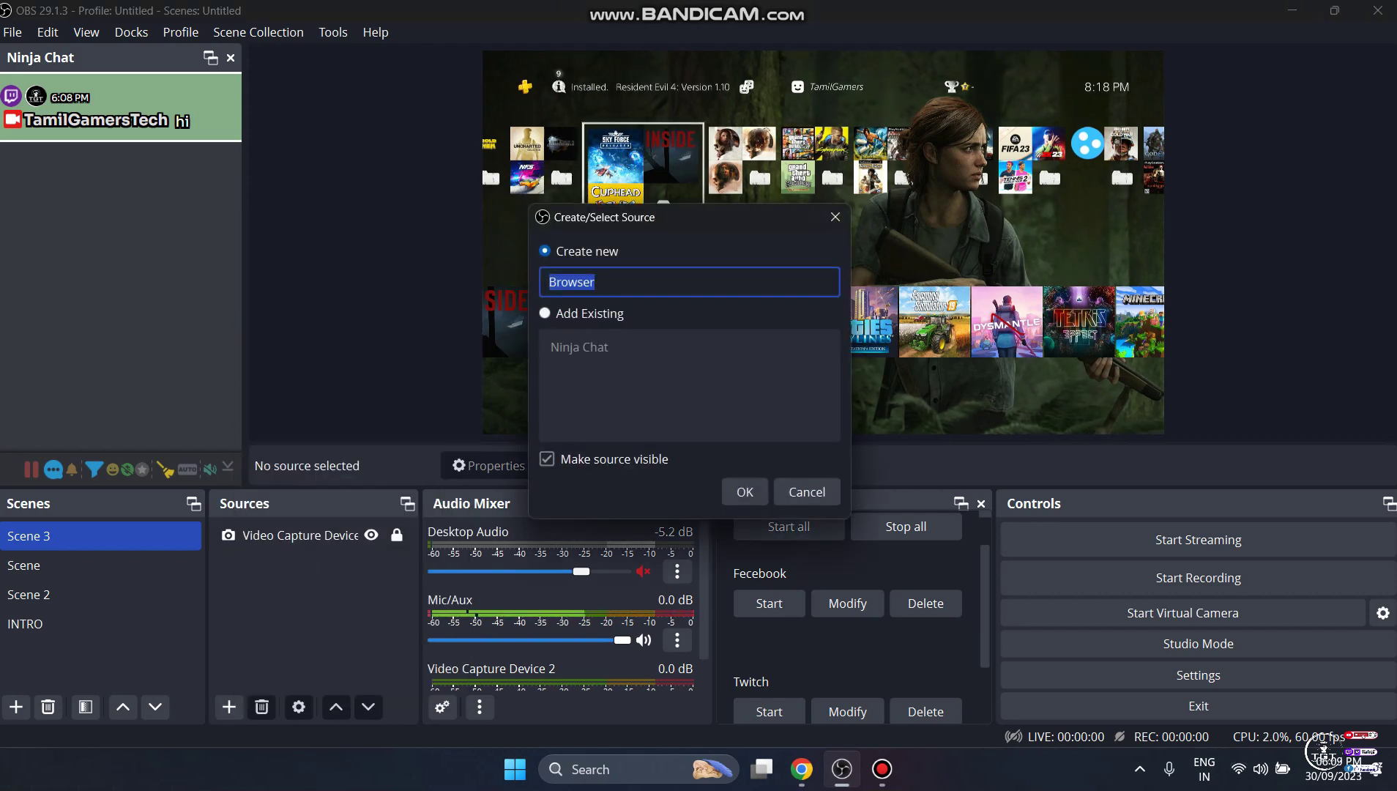
pyautogui.write('chat')
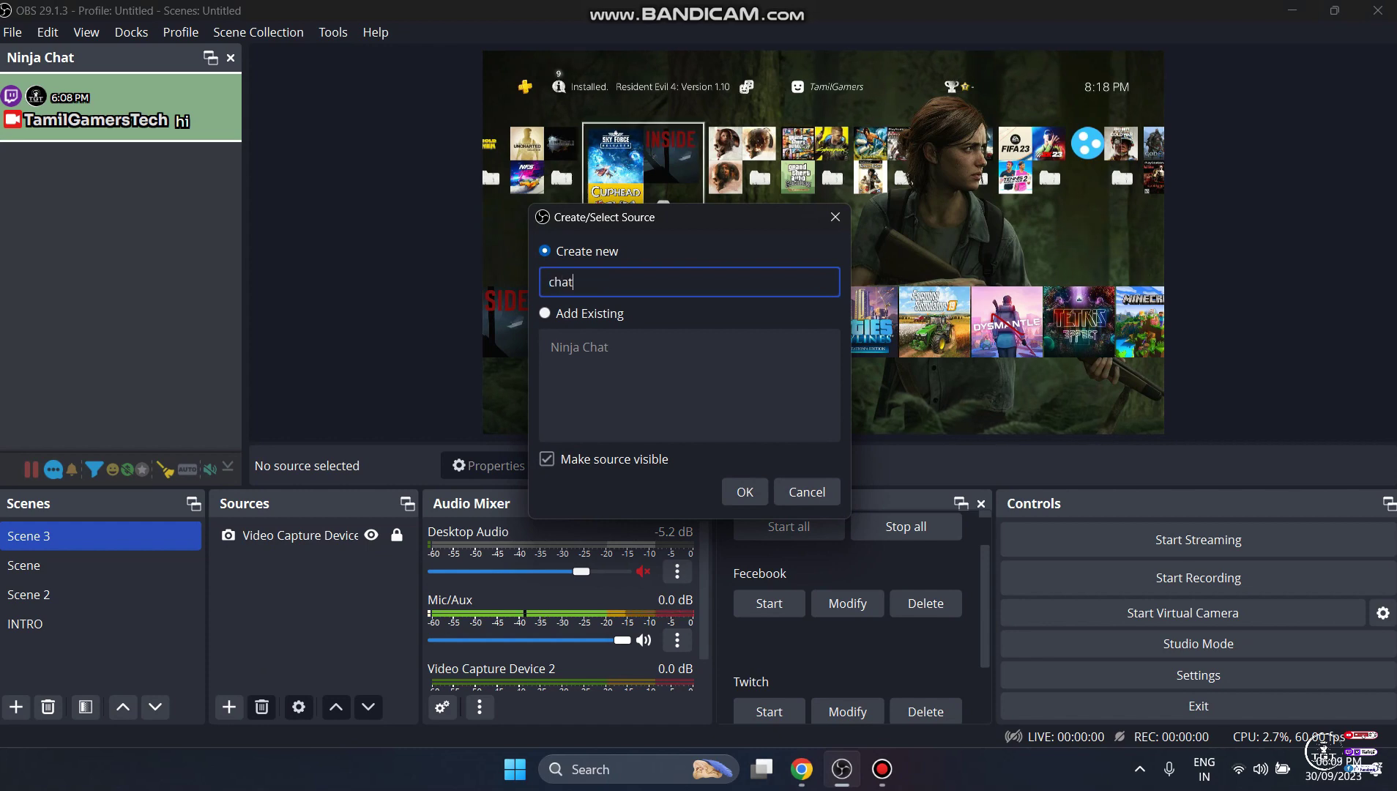
pyautogui.press('Return')
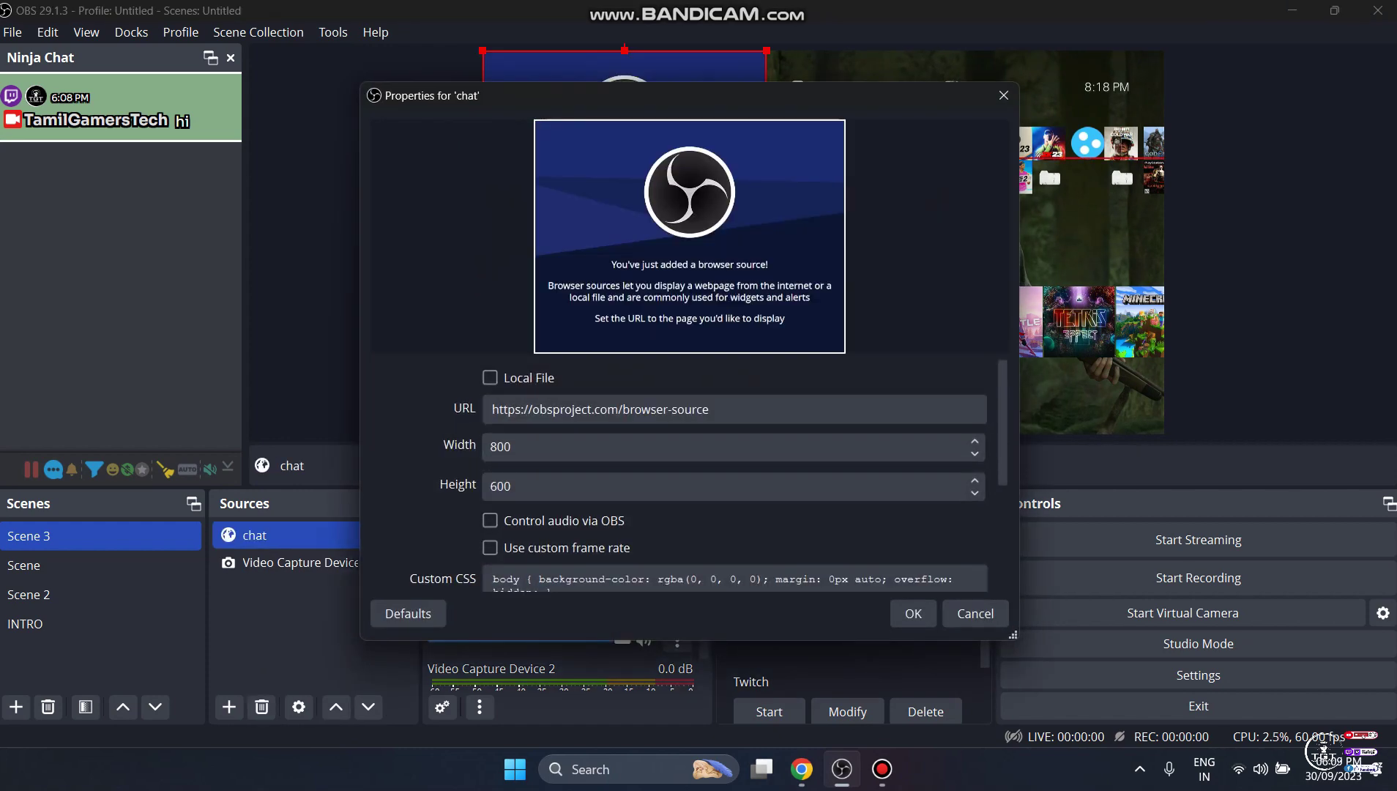
# Replace the chat source's URL with the copied overlay link and session ID, and place it about 742 px from the canvas's left and 206 px from its top.
pyautogui.moveTo(721, 410); pyautogui.dragTo(487, 415)
pyautogui.press('BackSpace')
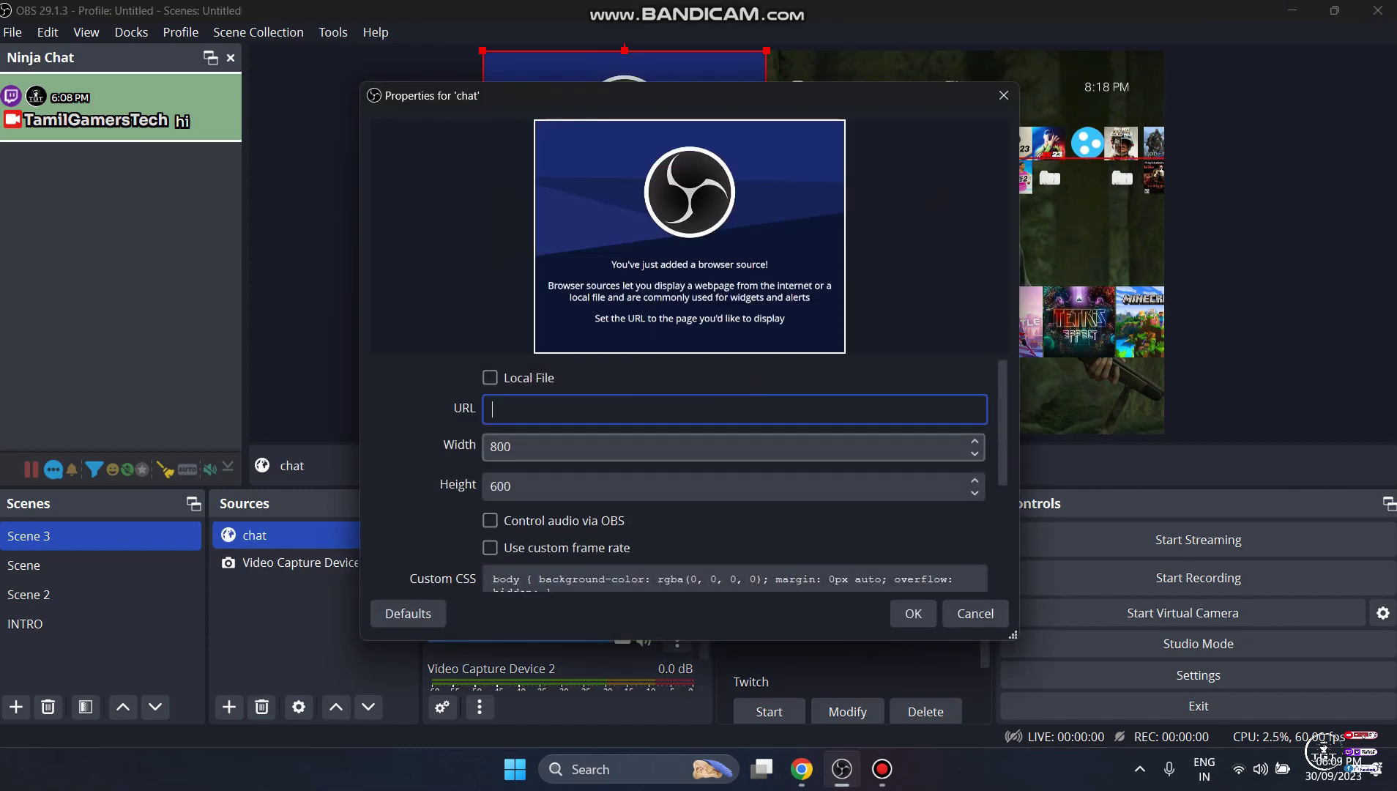
pyautogui.rightClick(485, 416)
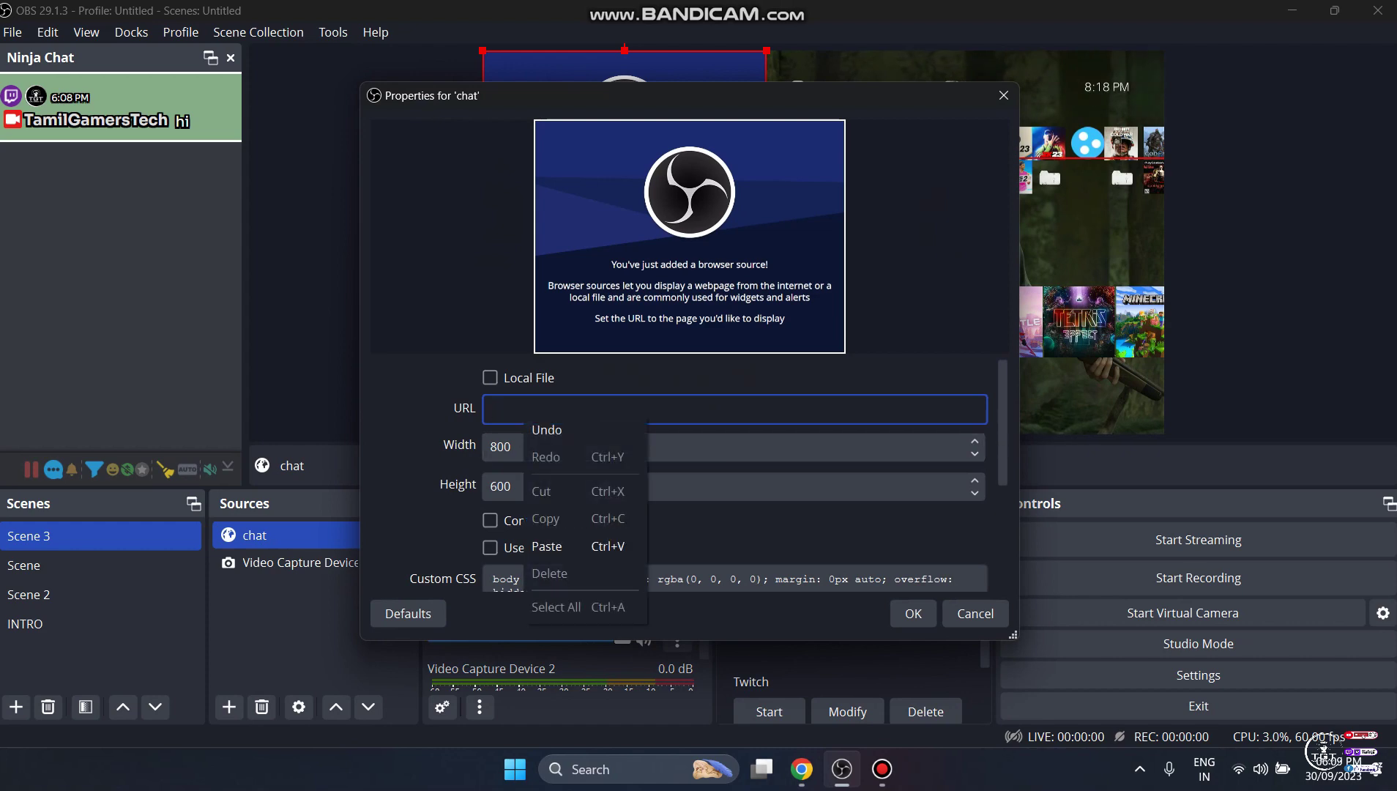
pyautogui.click(512, 541)
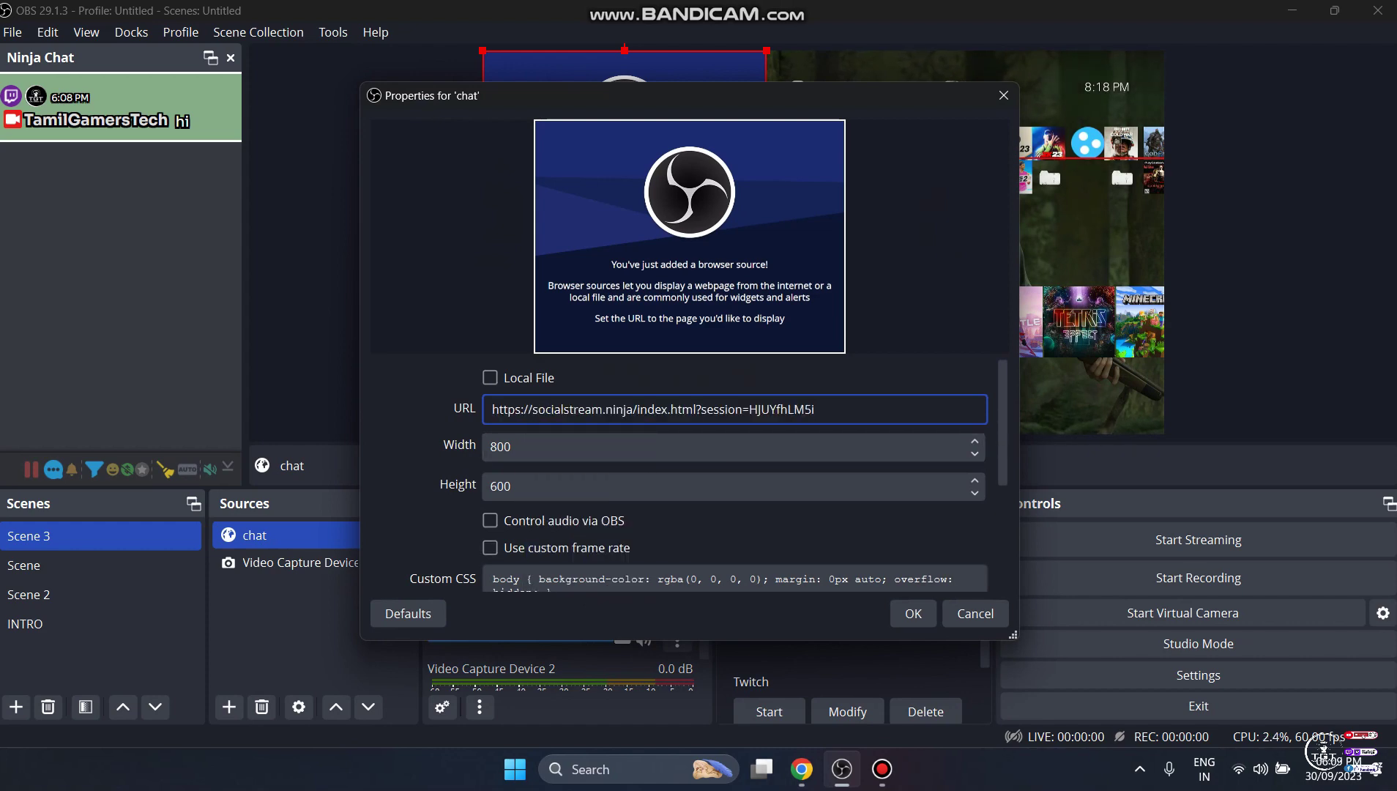
pyautogui.click(913, 613)
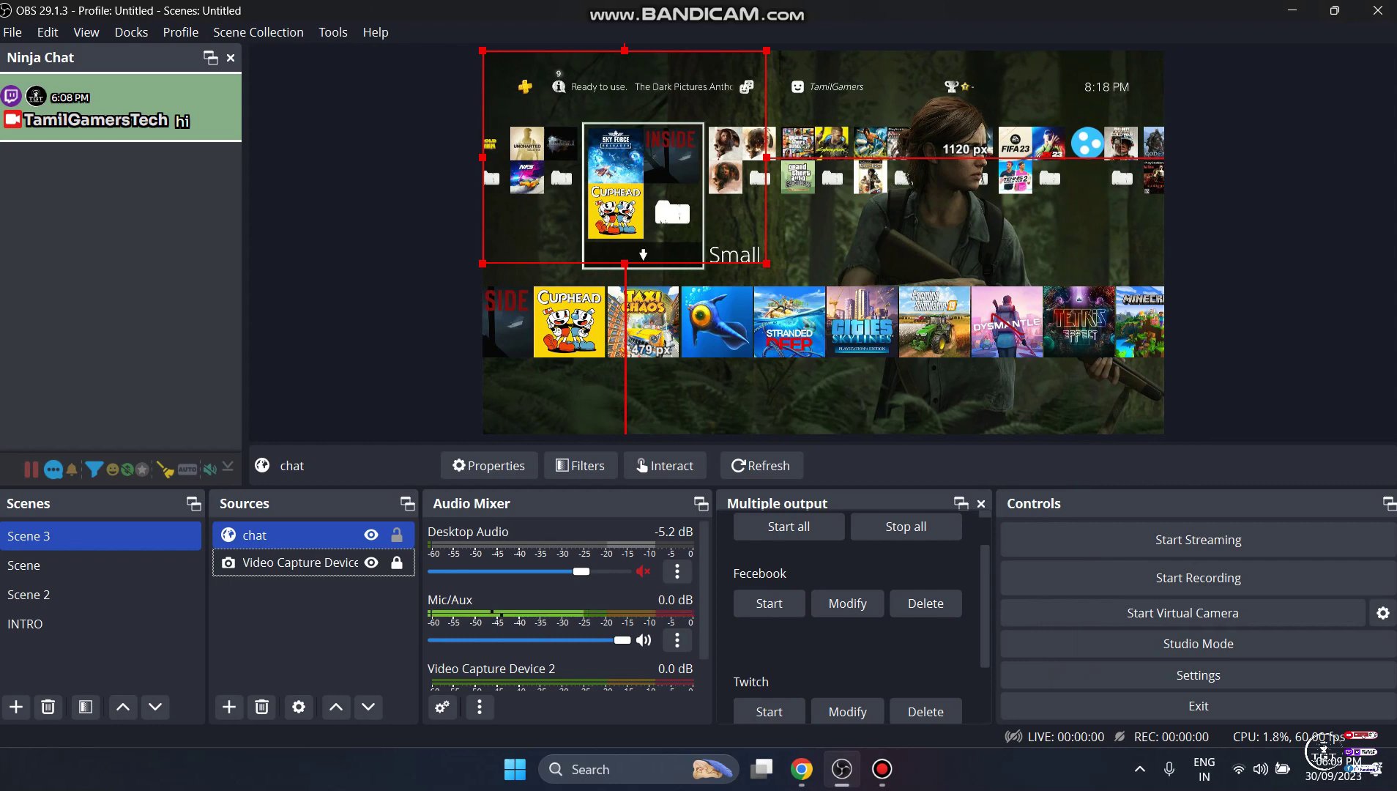
pyautogui.moveTo(625, 157); pyautogui.dragTo(888, 230)
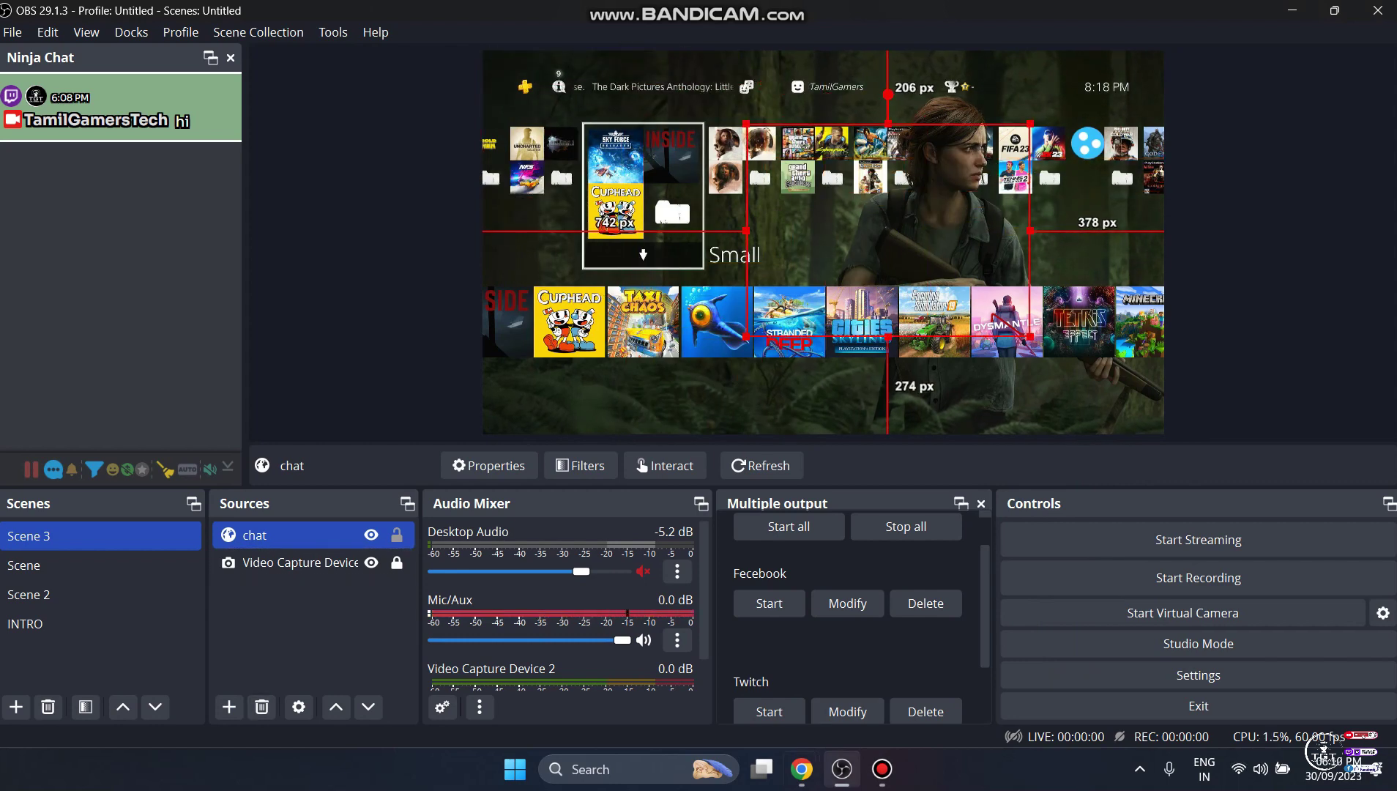
# Send "hi" in the Twitch chat popout window and move that window clear of the Ninja Chat dock.
pyautogui.moveTo(802, 769)
pyautogui.click(900, 677)
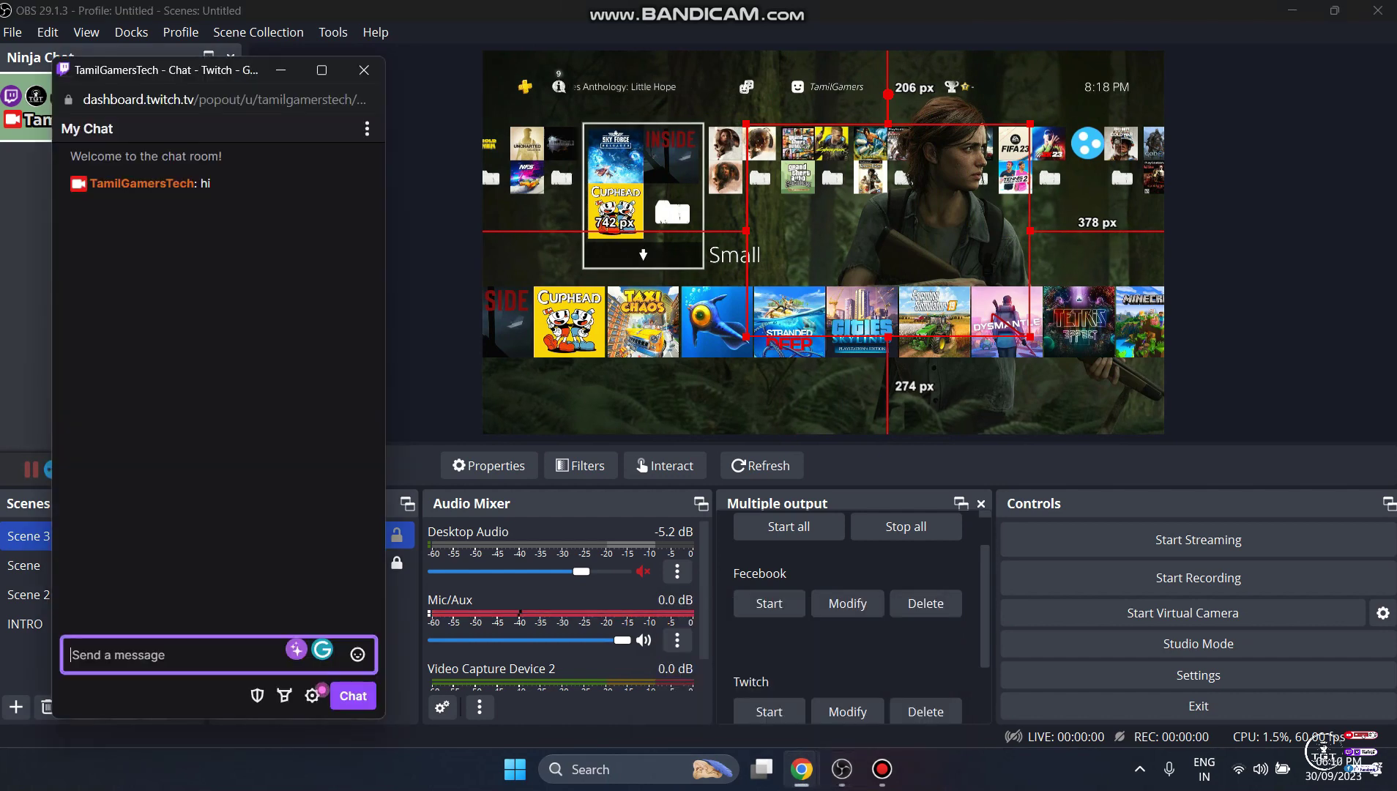
pyautogui.write('h')
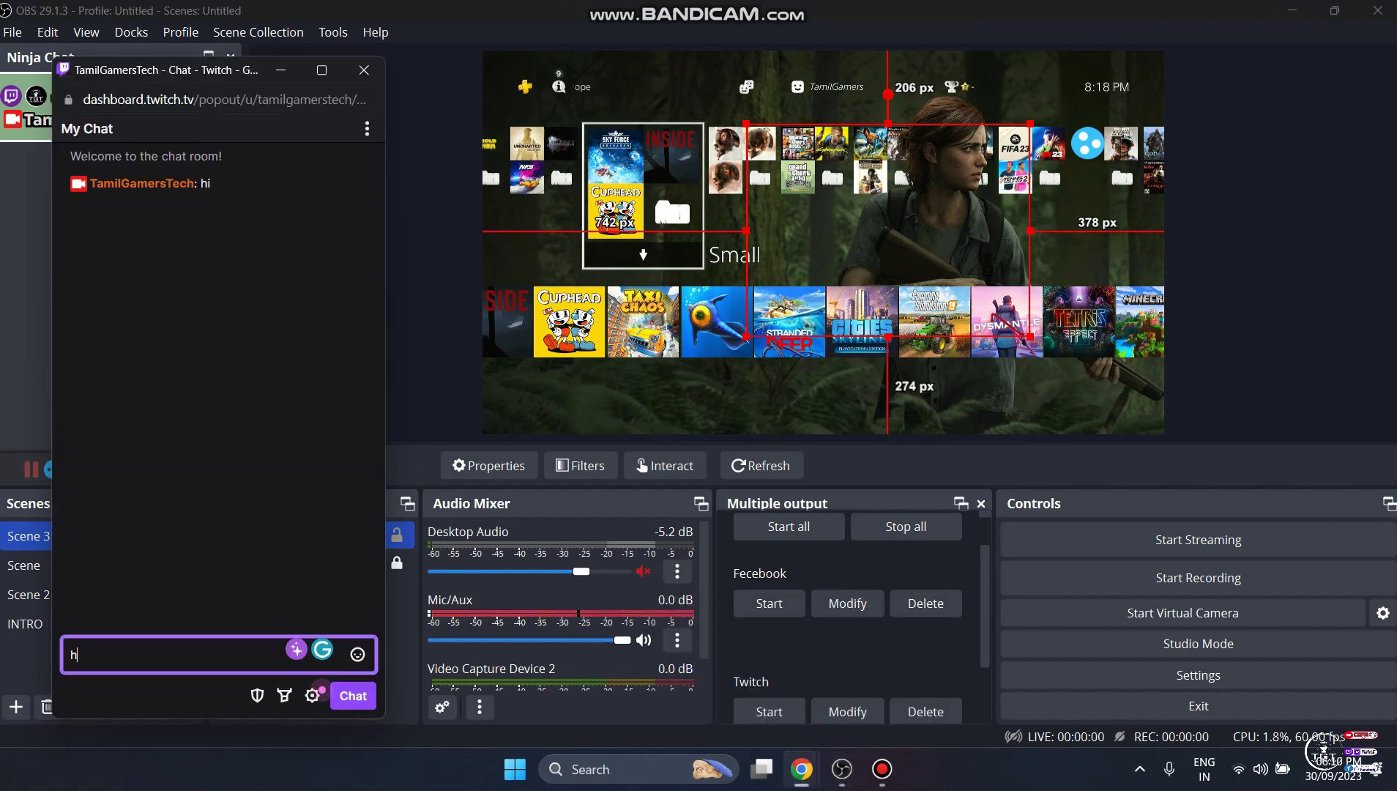
pyautogui.write('i')
pyautogui.press('Return')
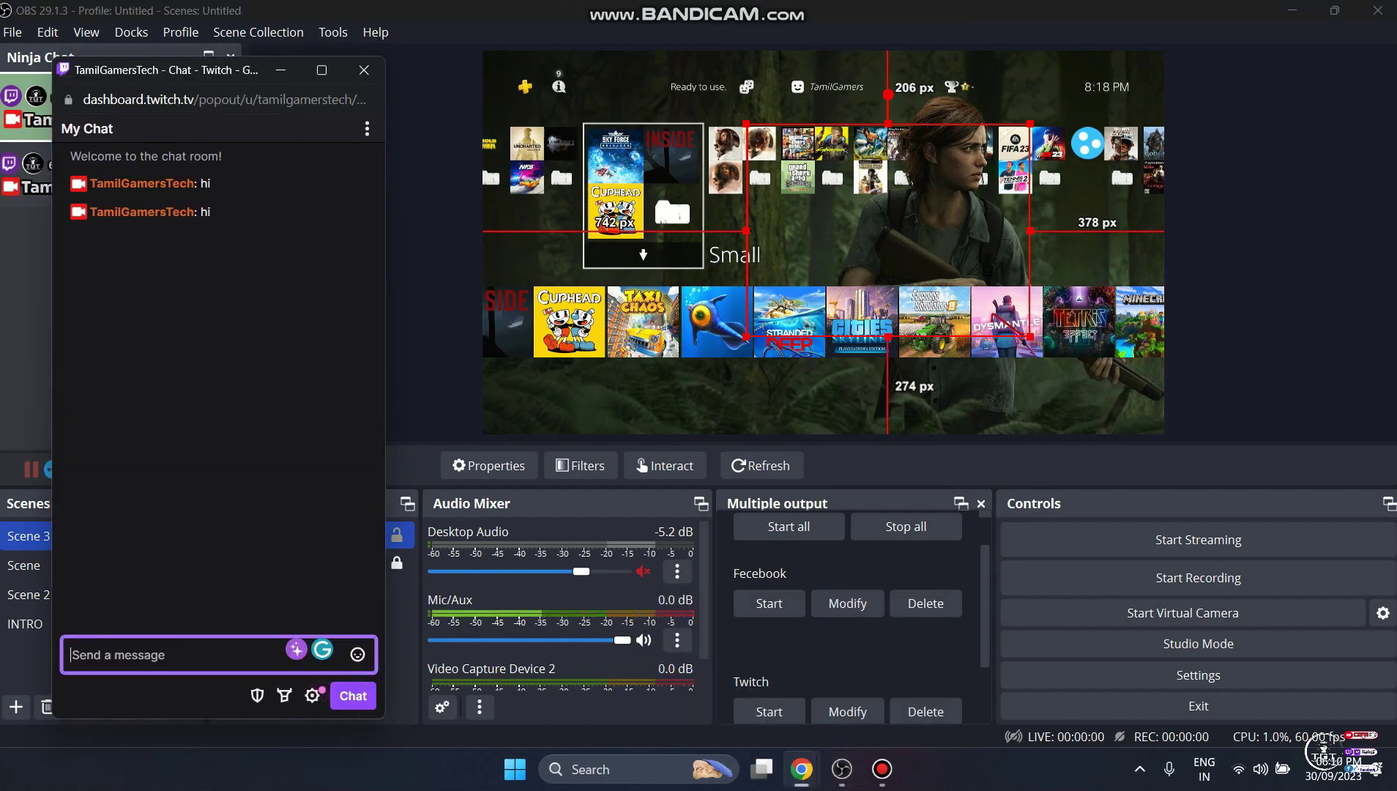
pyautogui.moveTo(168, 70); pyautogui.dragTo(663, 79)
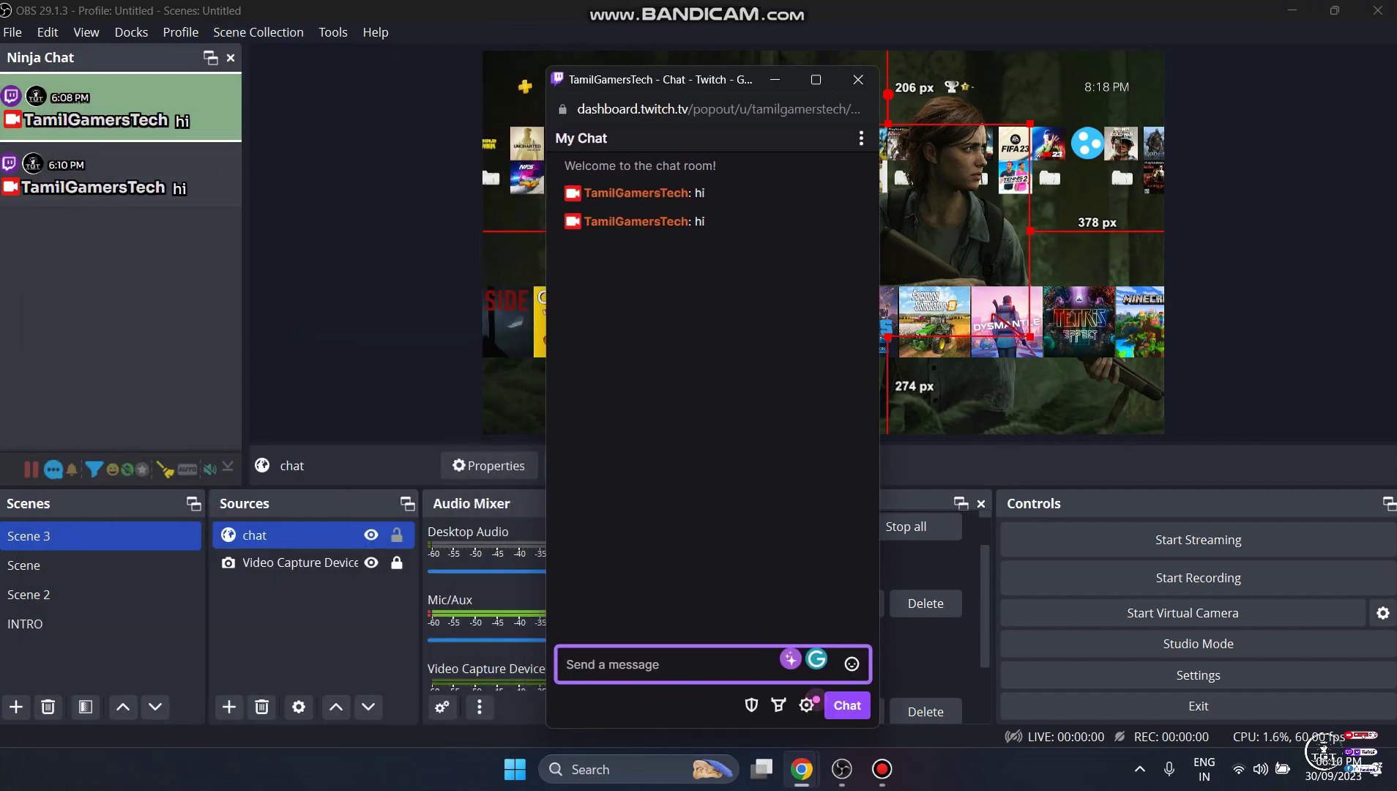
# Enable the bell and AUTO options in the Ninja Chat dock, and send another "hi" from the Twitch chat popout.
pyautogui.click(72, 470)
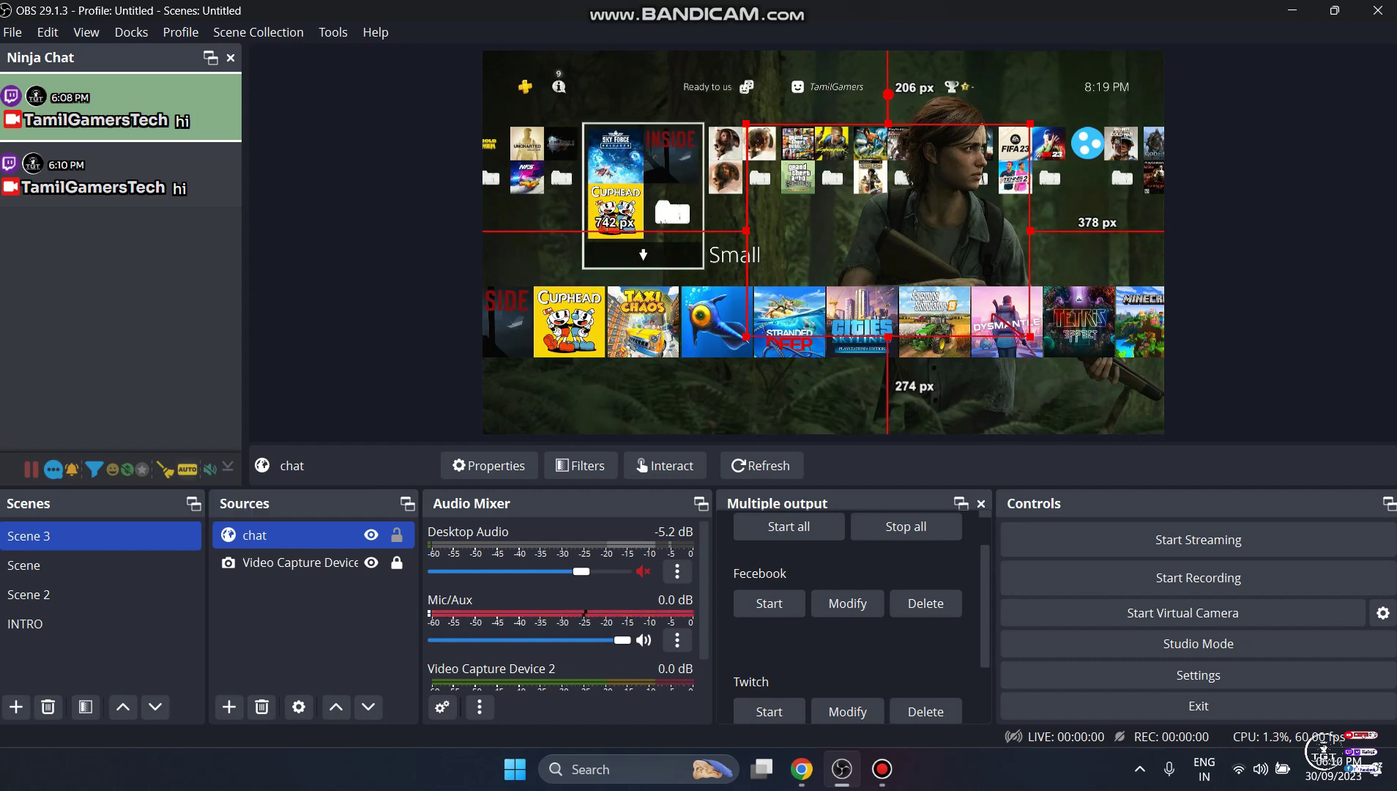
pyautogui.click(802, 768)
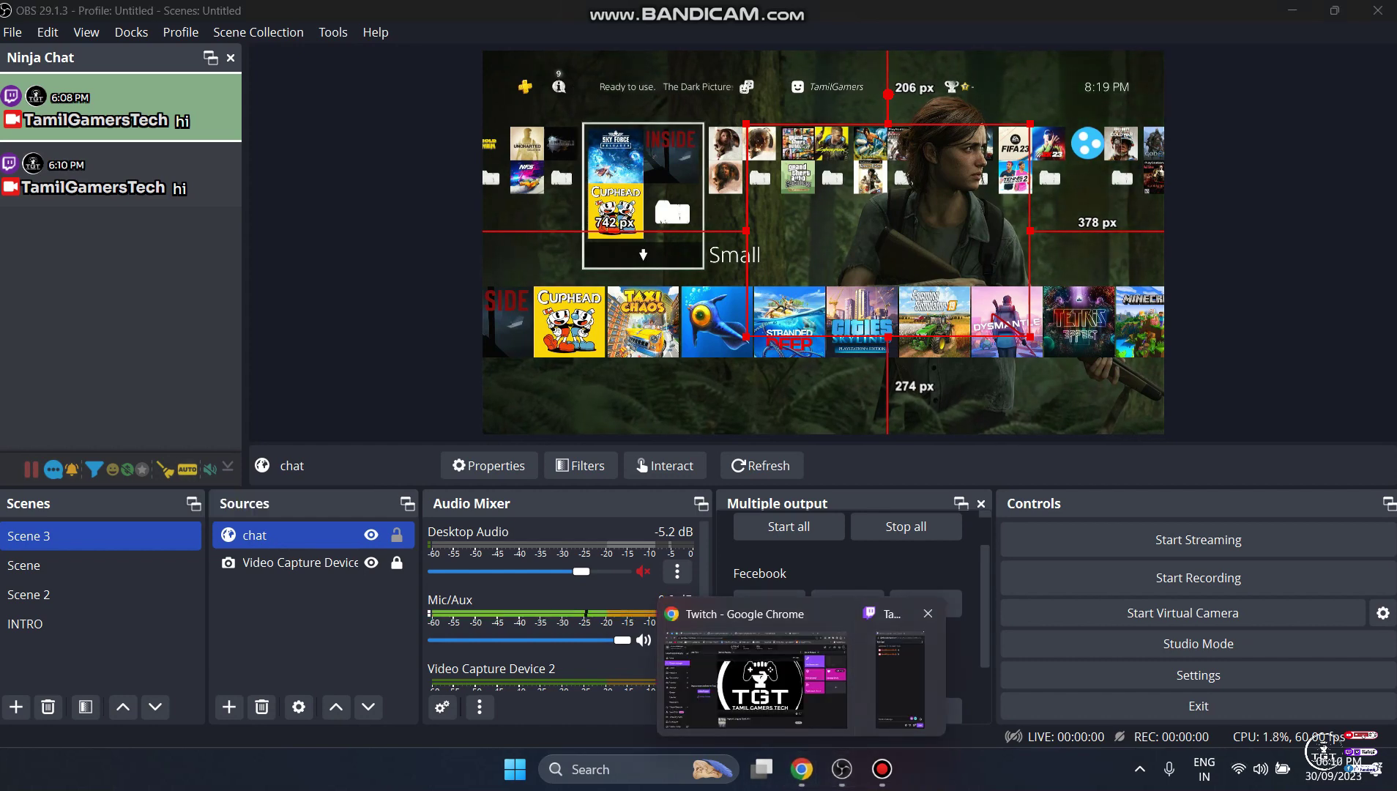
pyautogui.click(900, 677)
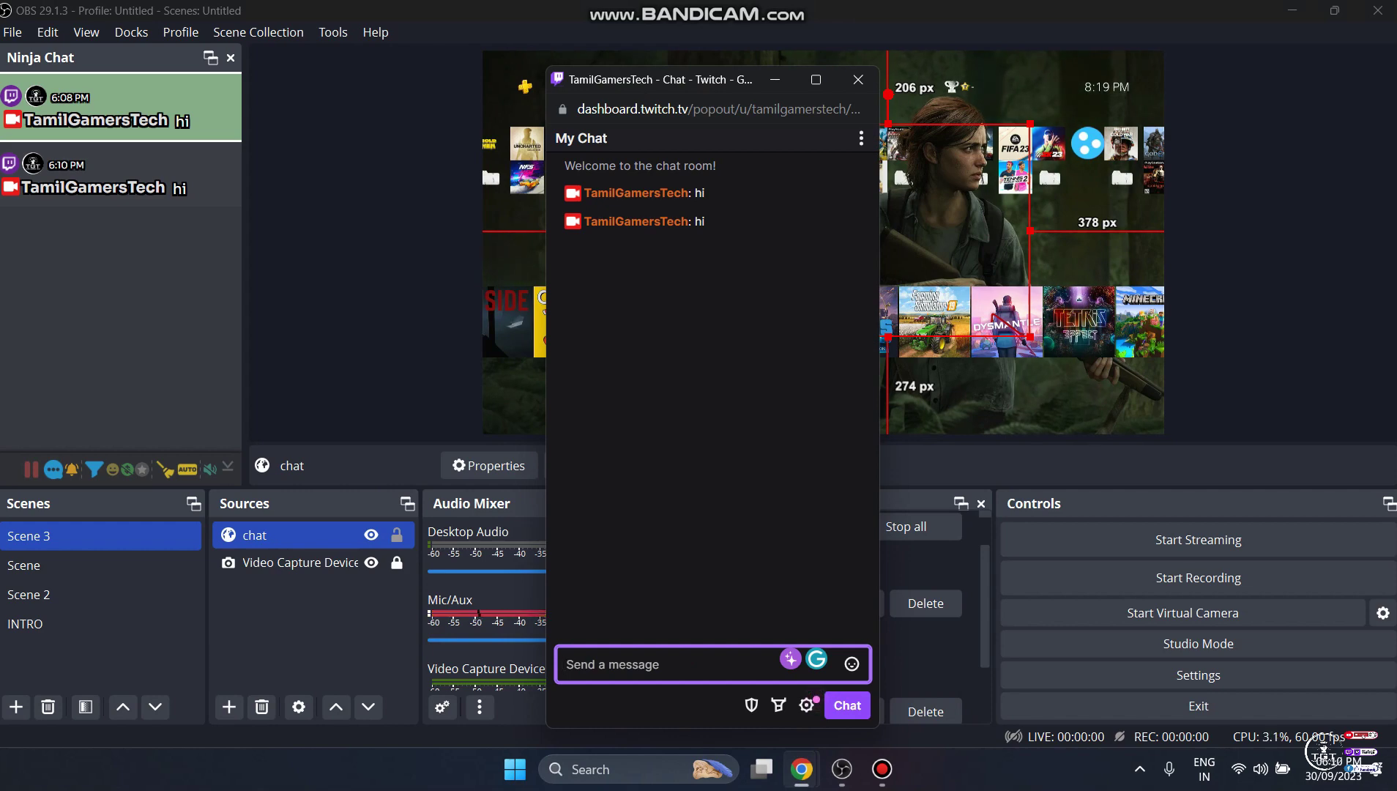
pyautogui.write('hi')
pyautogui.press('Return')
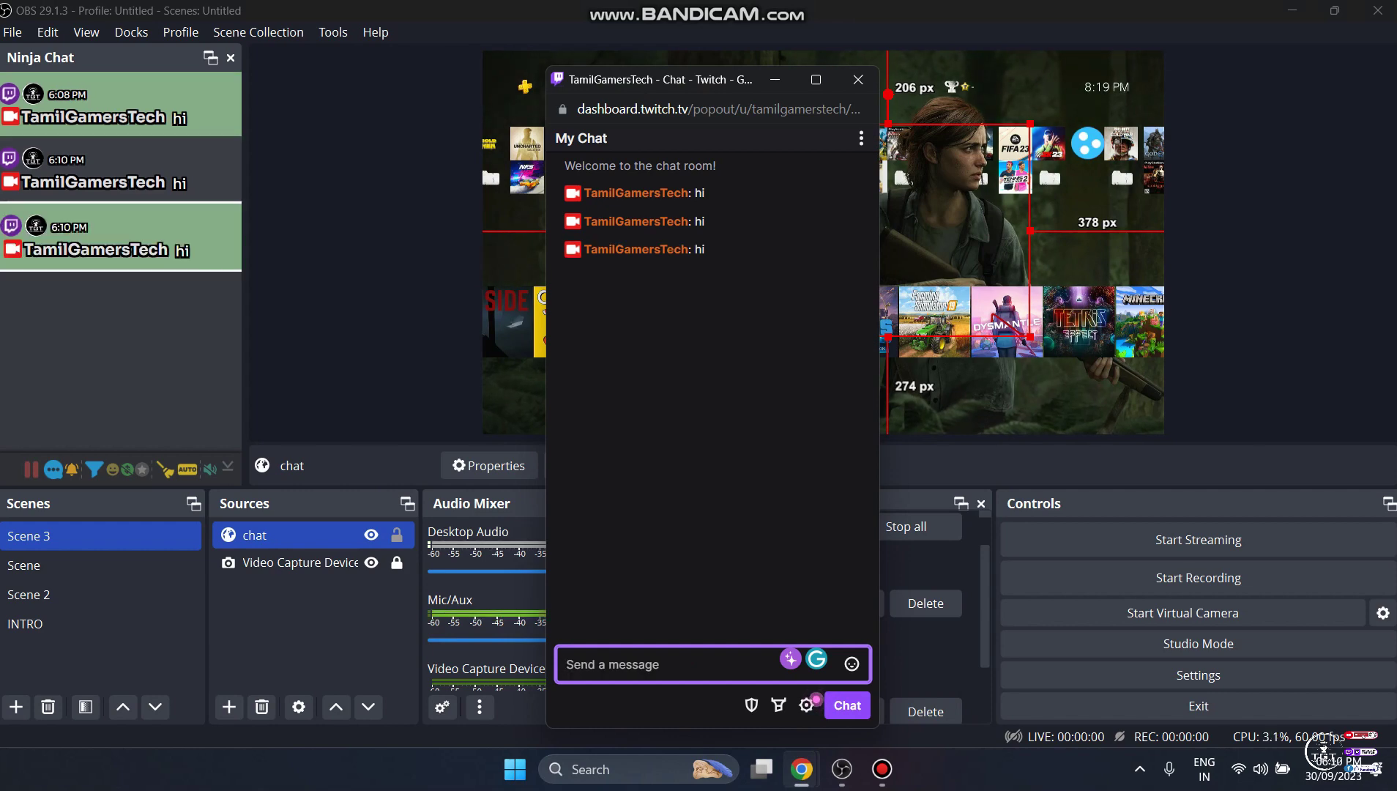
# Move the Twitch chat popout clear of the canvas, then enlarge the chat source and place it about 899 px from the canvas's left.
pyautogui.moveTo(660, 79); pyautogui.dragTo(645, 77)
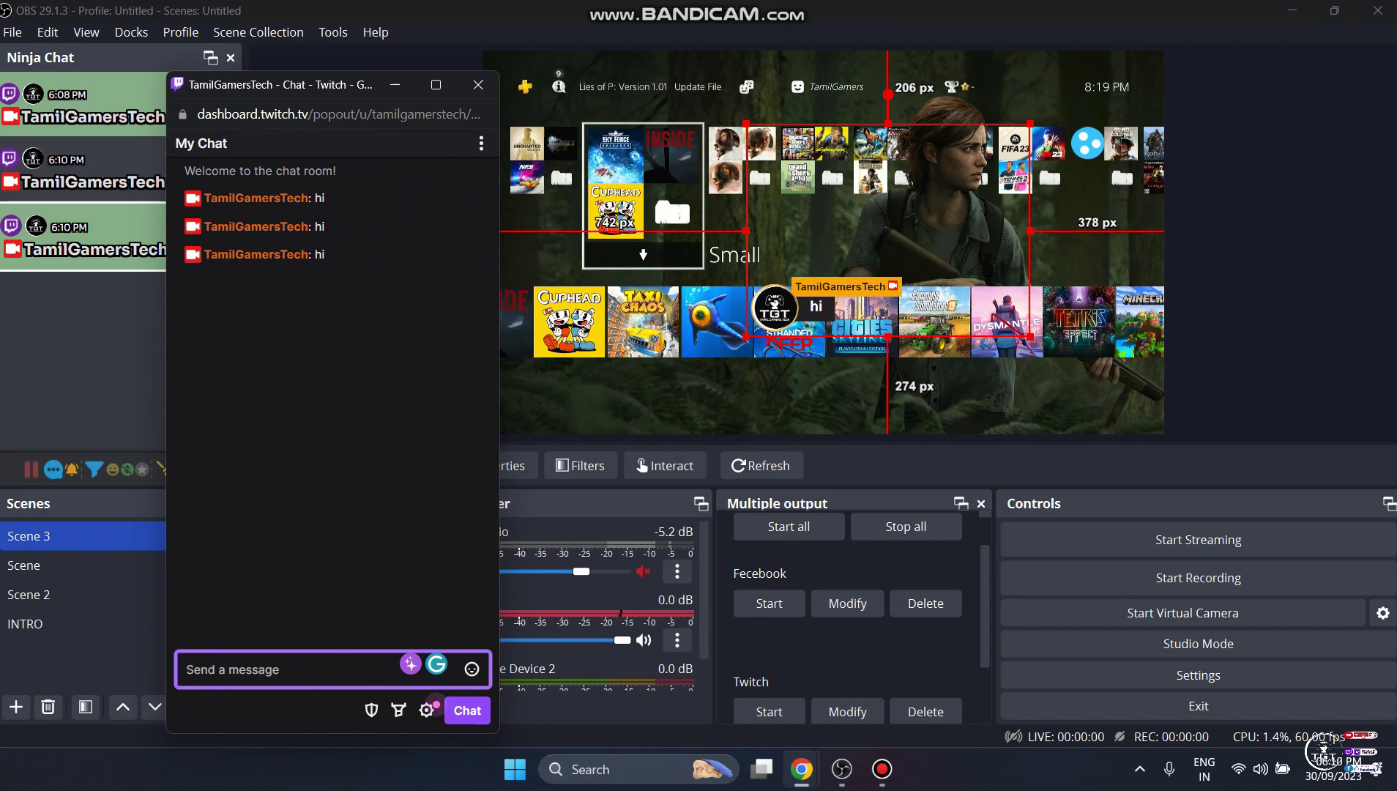
pyautogui.moveTo(1030, 337); pyautogui.dragTo(1118, 403)
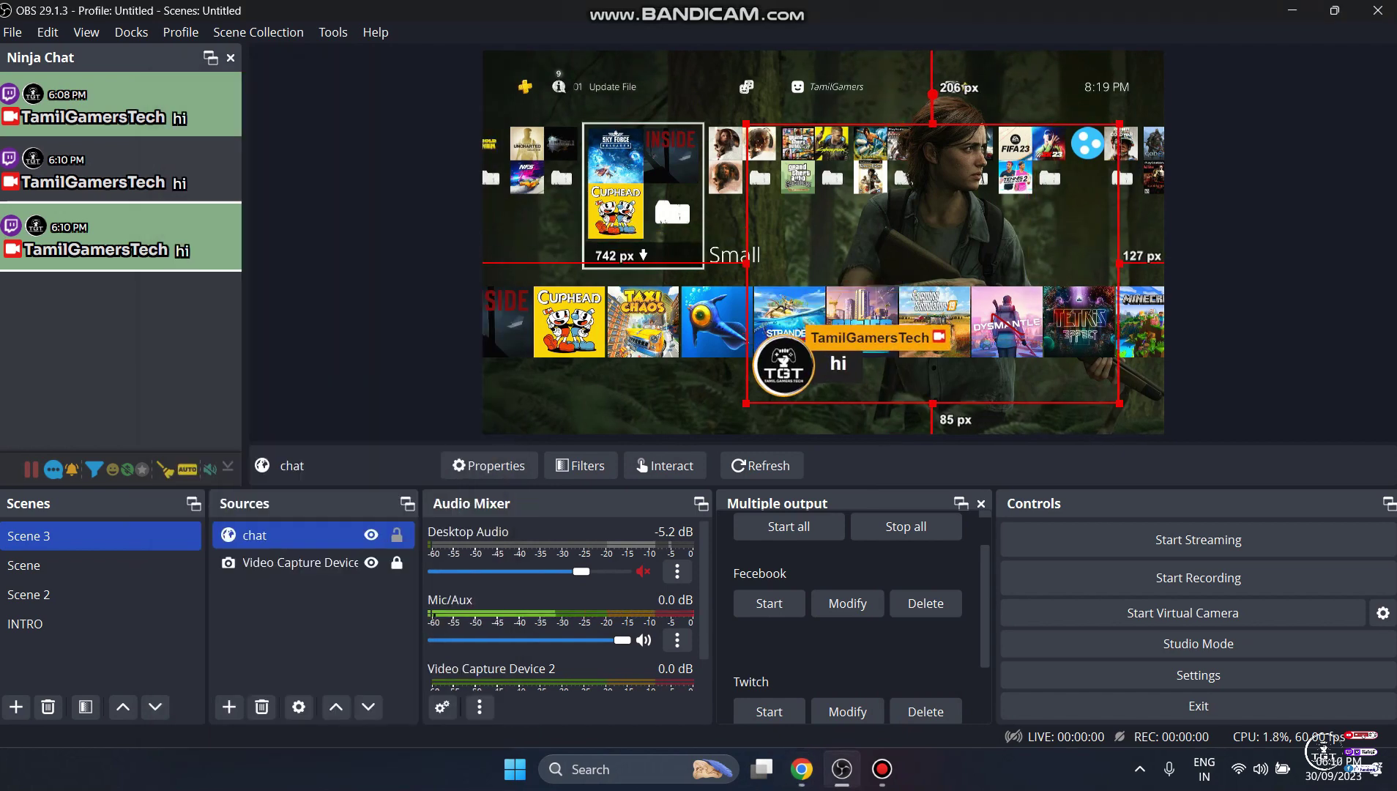
pyautogui.moveTo(952, 322); pyautogui.dragTo(1008, 198)
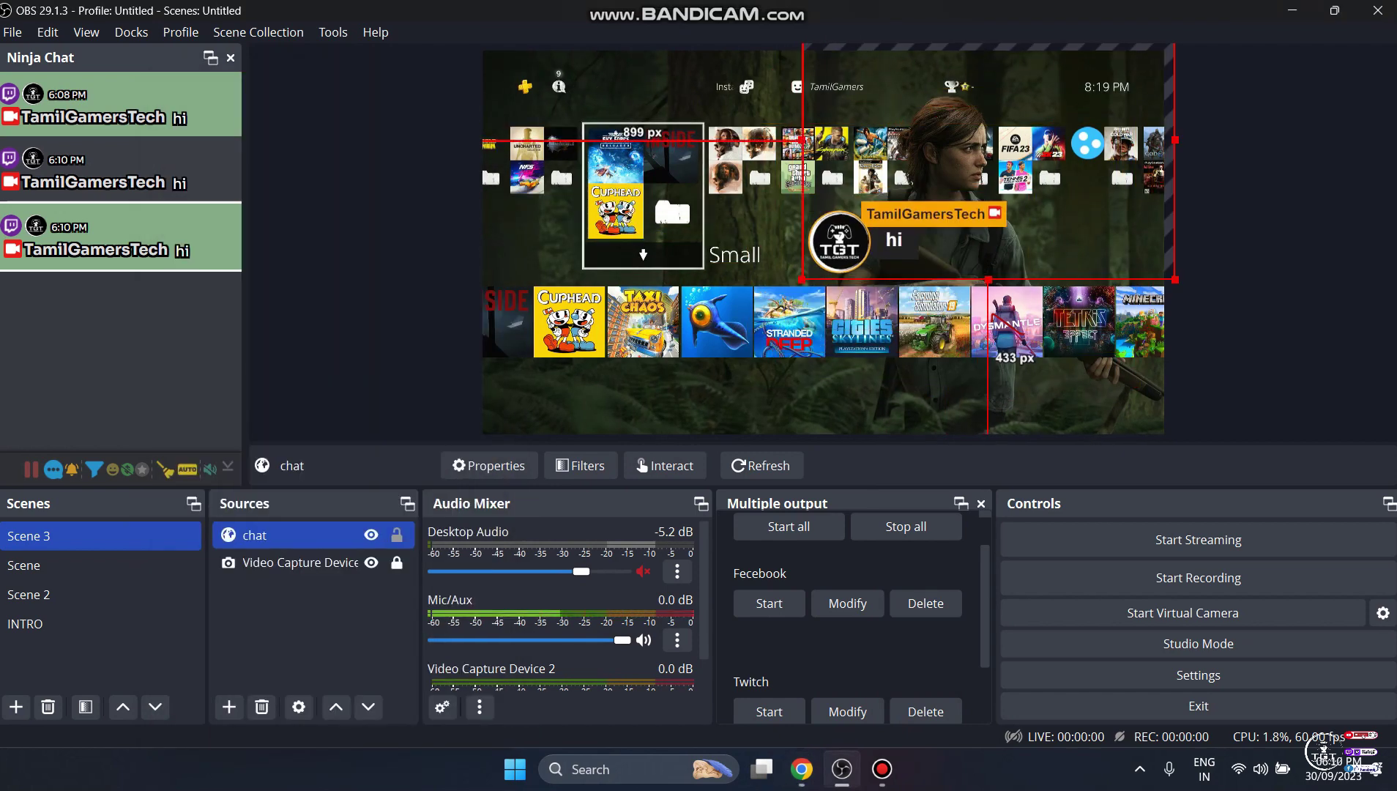
# Bring the Twitch chat popout back beside the canvas and send the message "bye".
pyautogui.moveTo(801, 769)
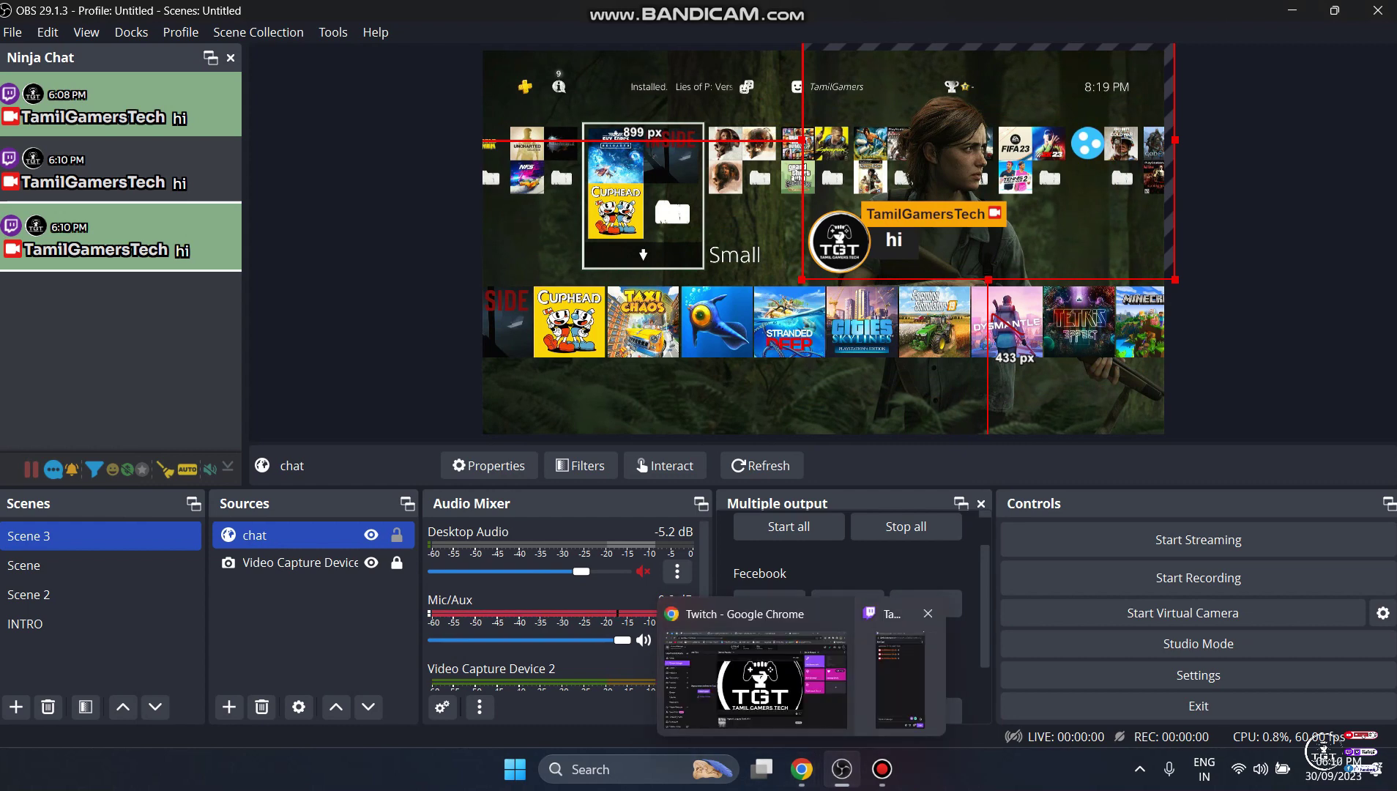
pyautogui.click(758, 681)
pyautogui.moveTo(340, 84); pyautogui.dragTo(196, 67)
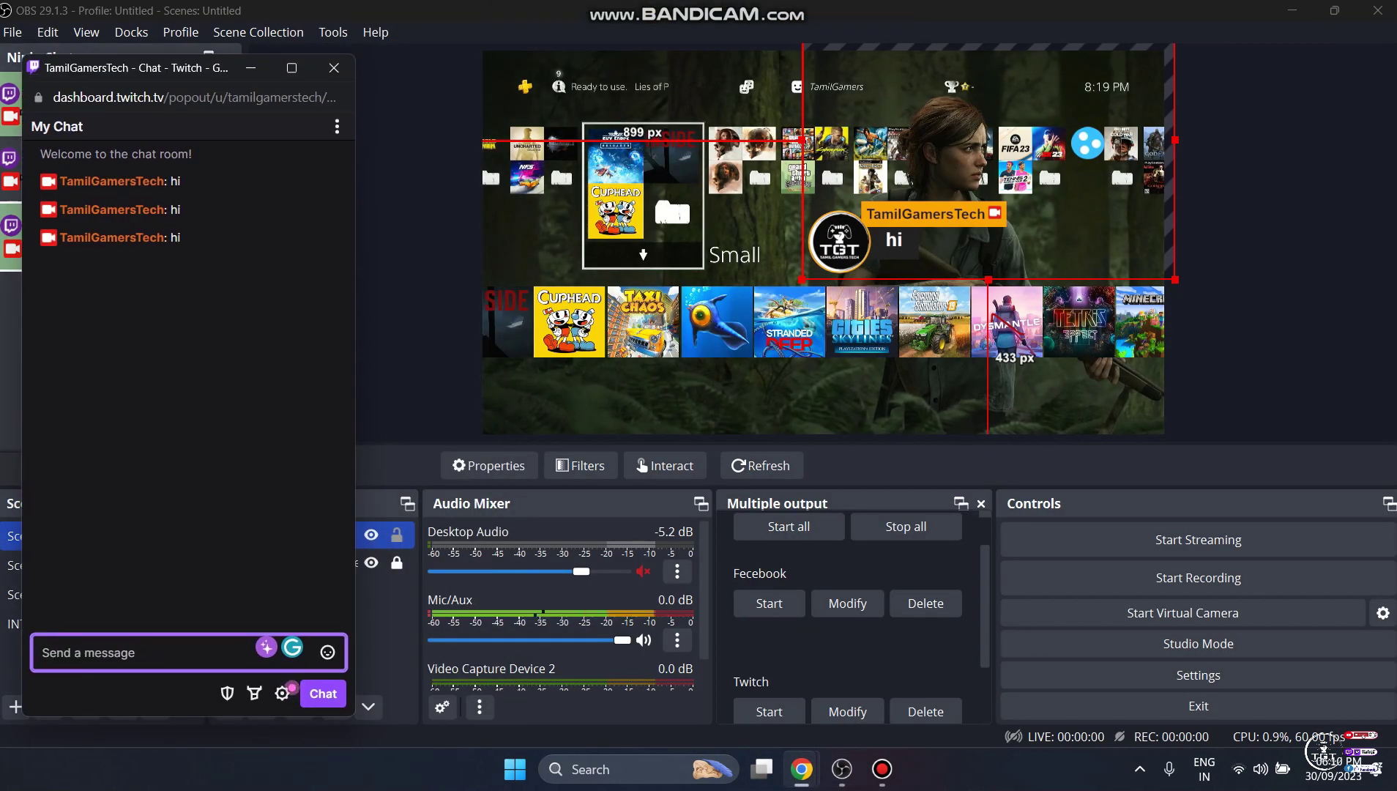
pyautogui.write('bye')
pyautogui.press('Return')
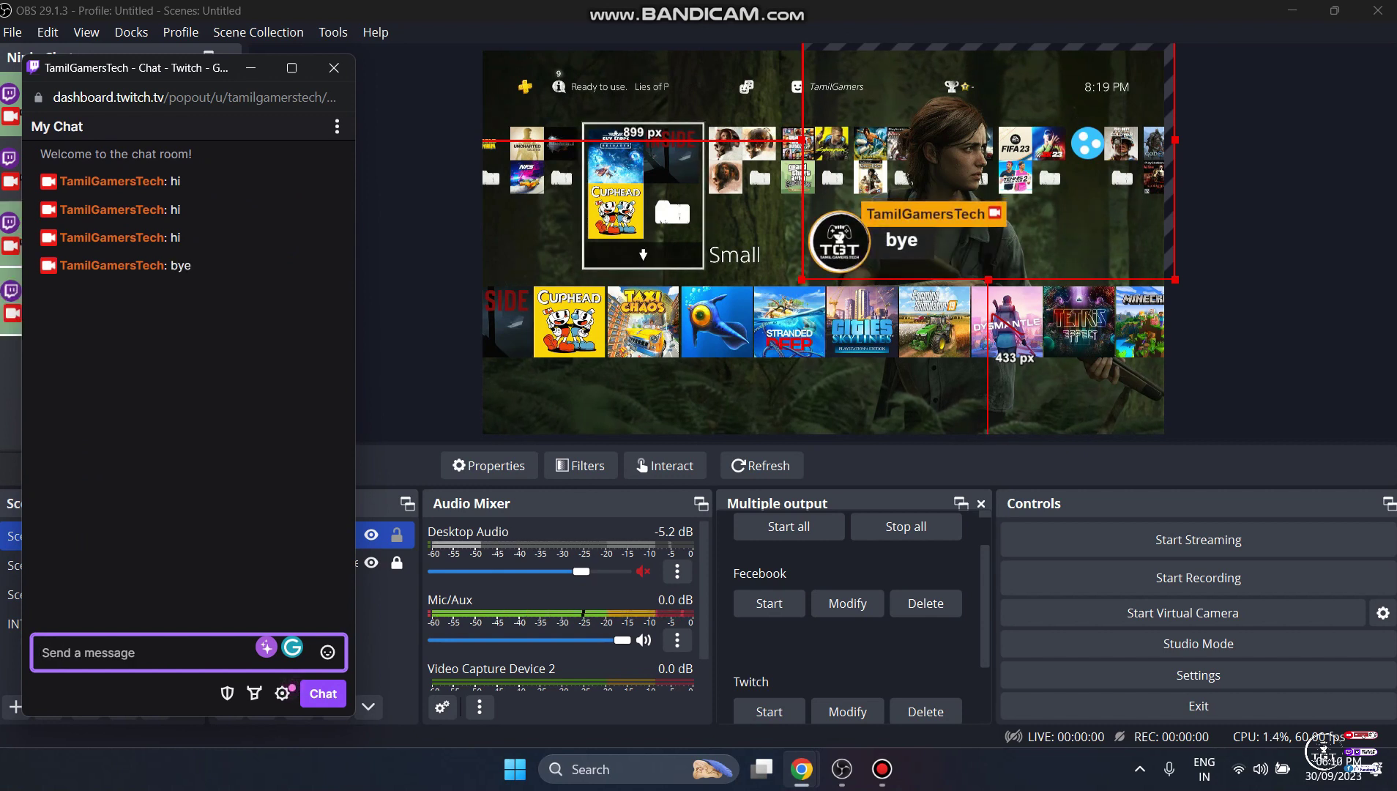
# Shrink the chat source, place it about 1411 px from the canvas's left and 255 px from its top, and lock it.
pyautogui.moveTo(937, 235); pyautogui.dragTo(876, 309)
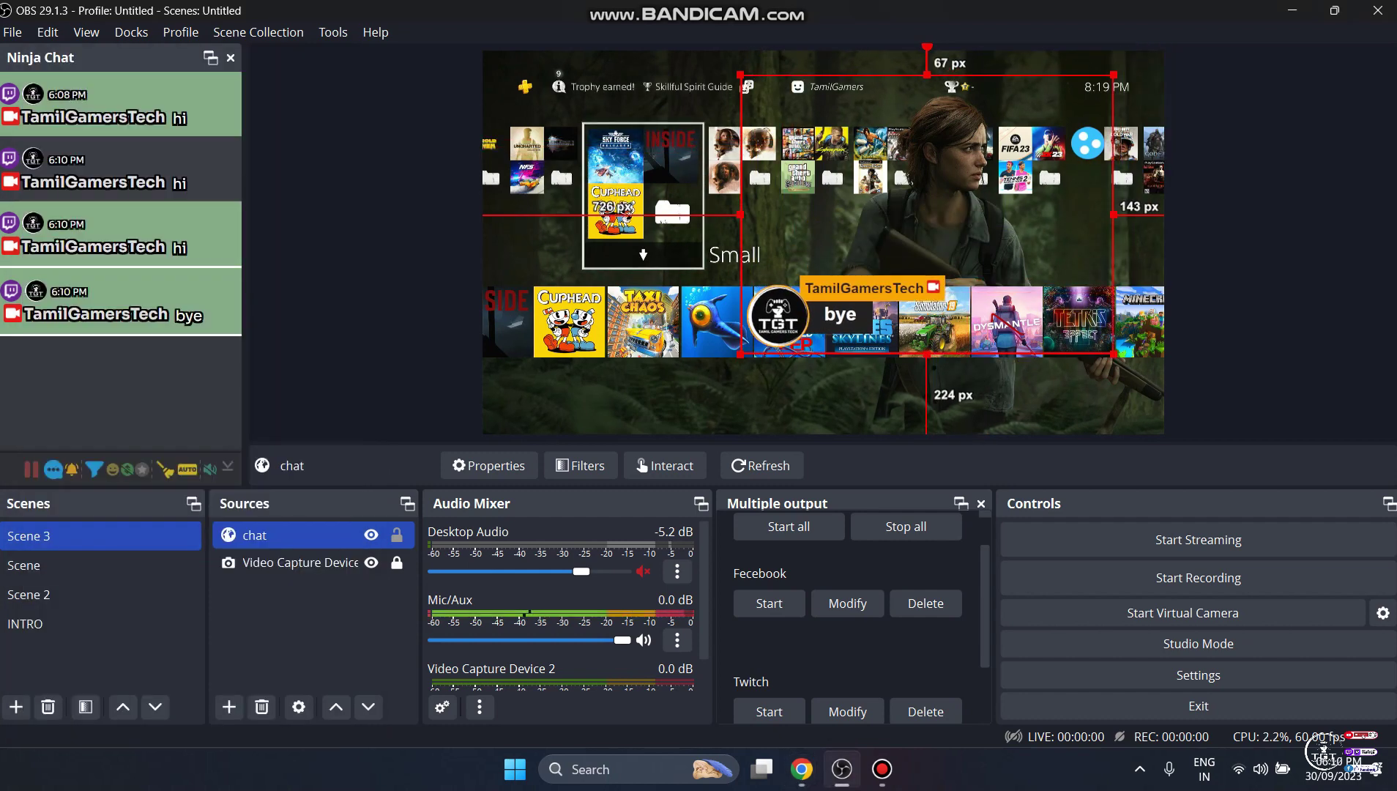
pyautogui.moveTo(926, 236); pyautogui.dragTo(808, 316)
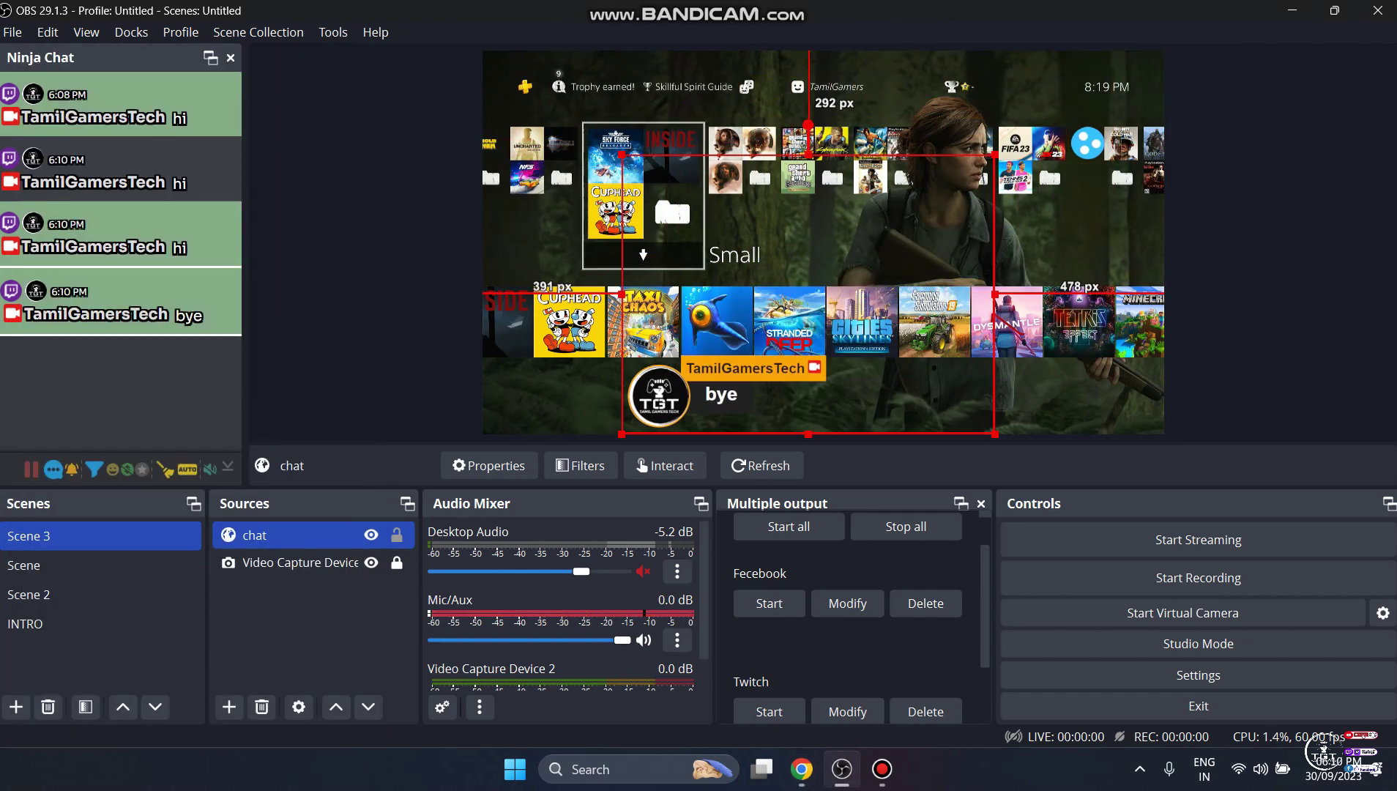
pyautogui.moveTo(995, 154); pyautogui.dragTo(802, 299)
pyautogui.moveTo(721, 363); pyautogui.dragTo(1083, 205)
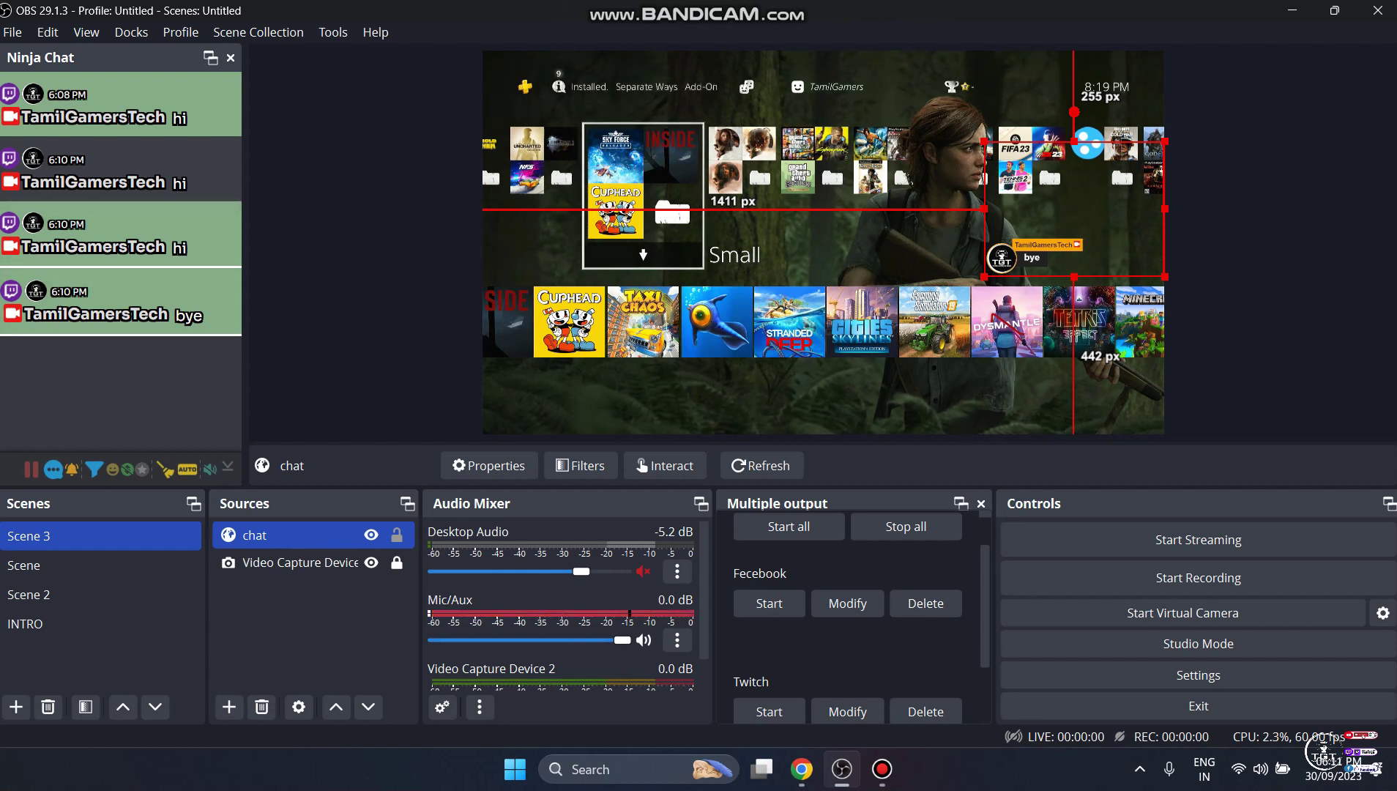
pyautogui.click(397, 535)
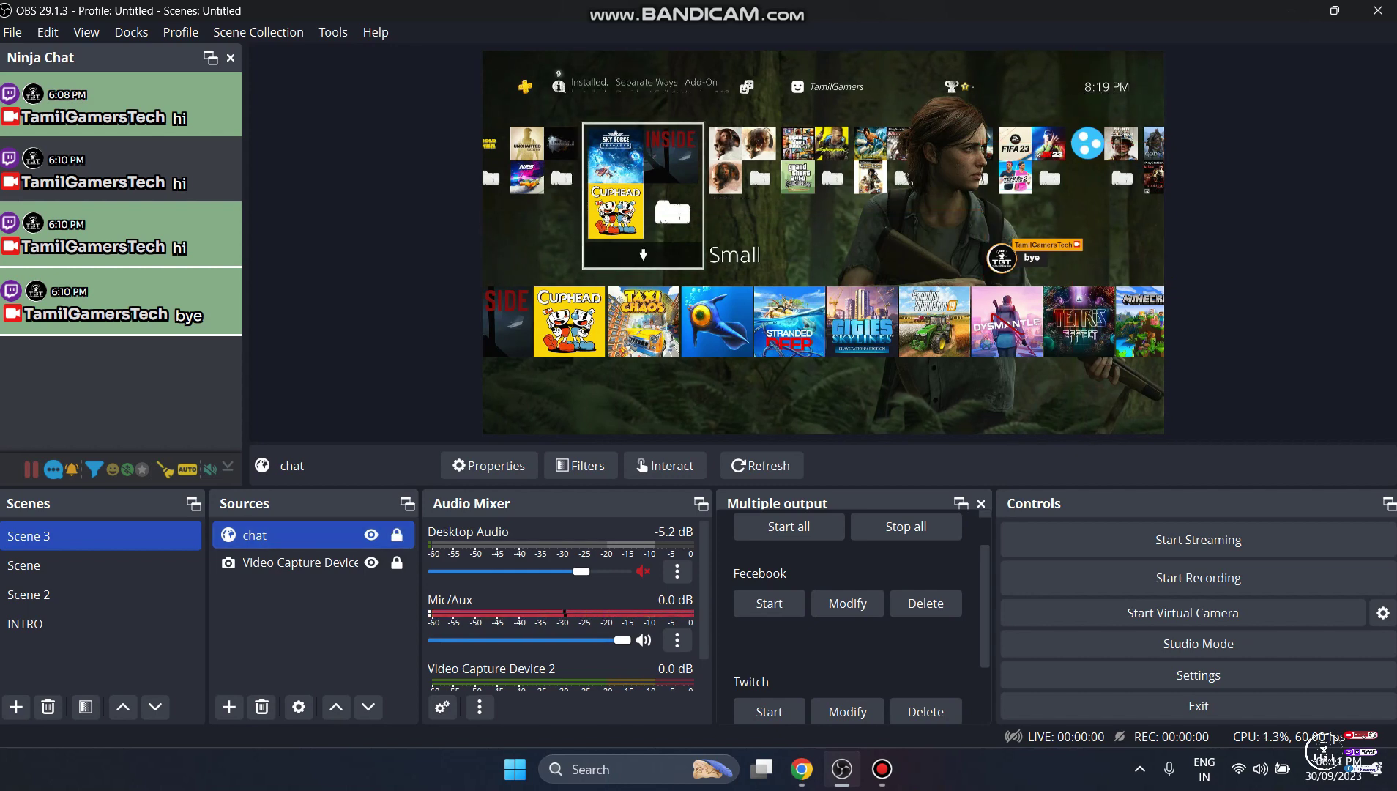
# Send the messages "bds" and "tgt" from the Twitch chat popout, and return to OBS Studio.
pyautogui.click(801, 769)
pyautogui.click(899, 677)
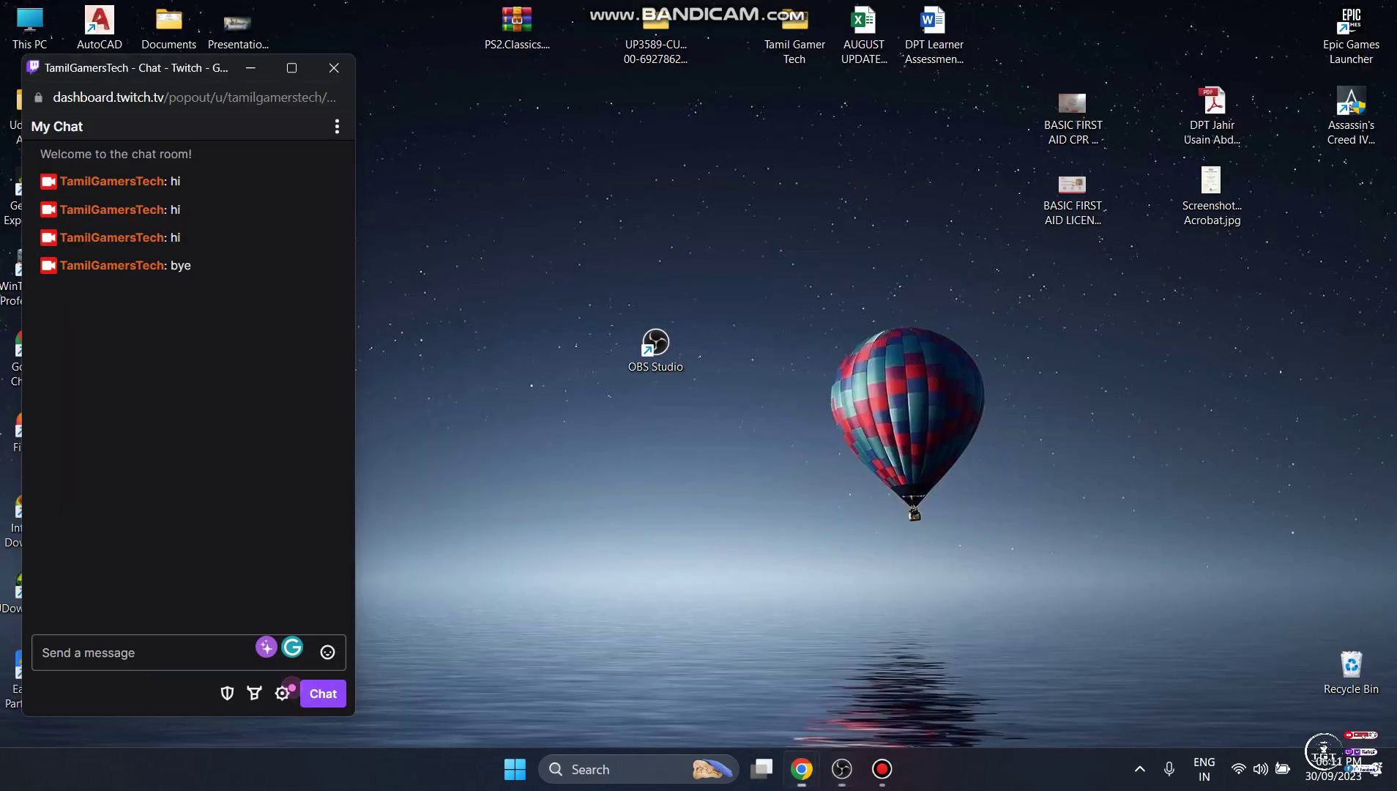
pyautogui.write('b')
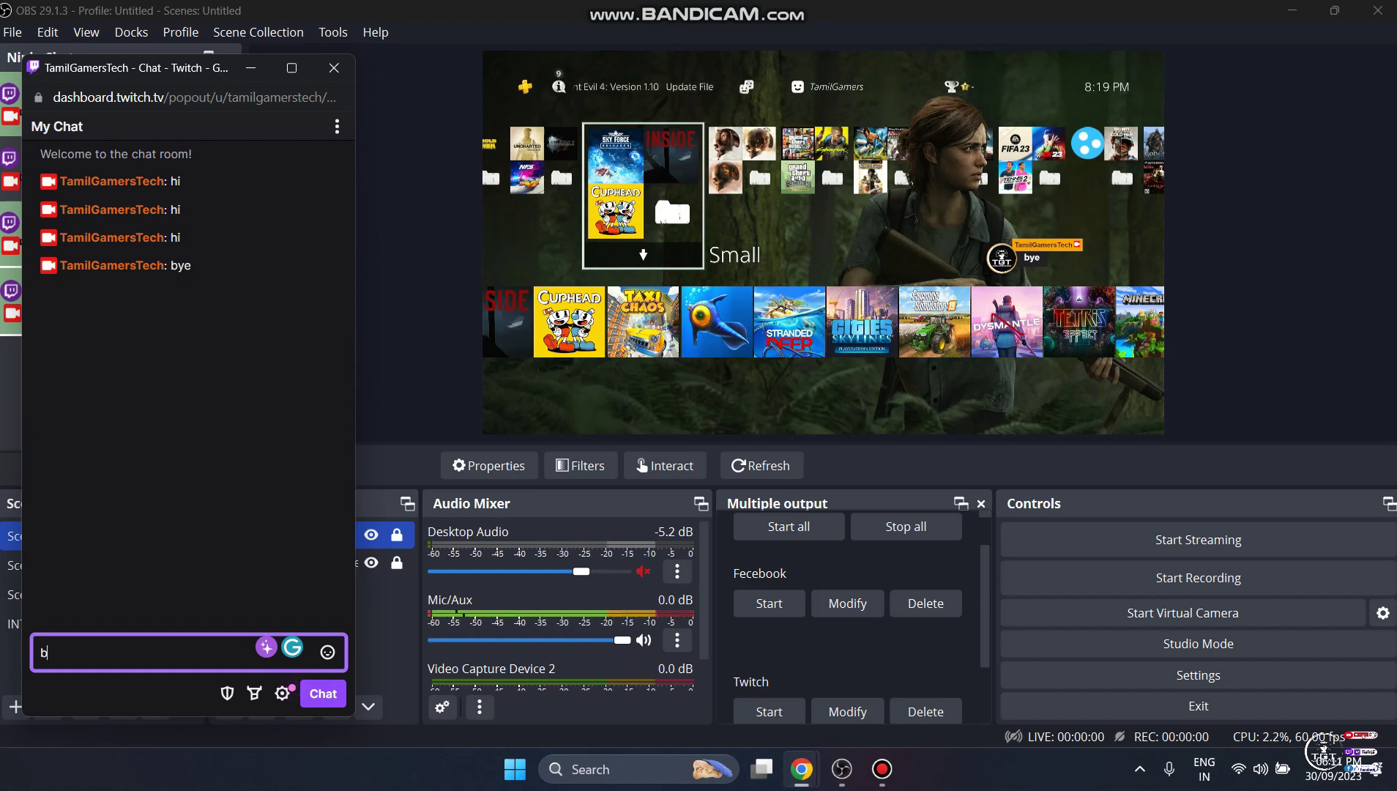
pyautogui.write('ds')
pyautogui.press('Return')
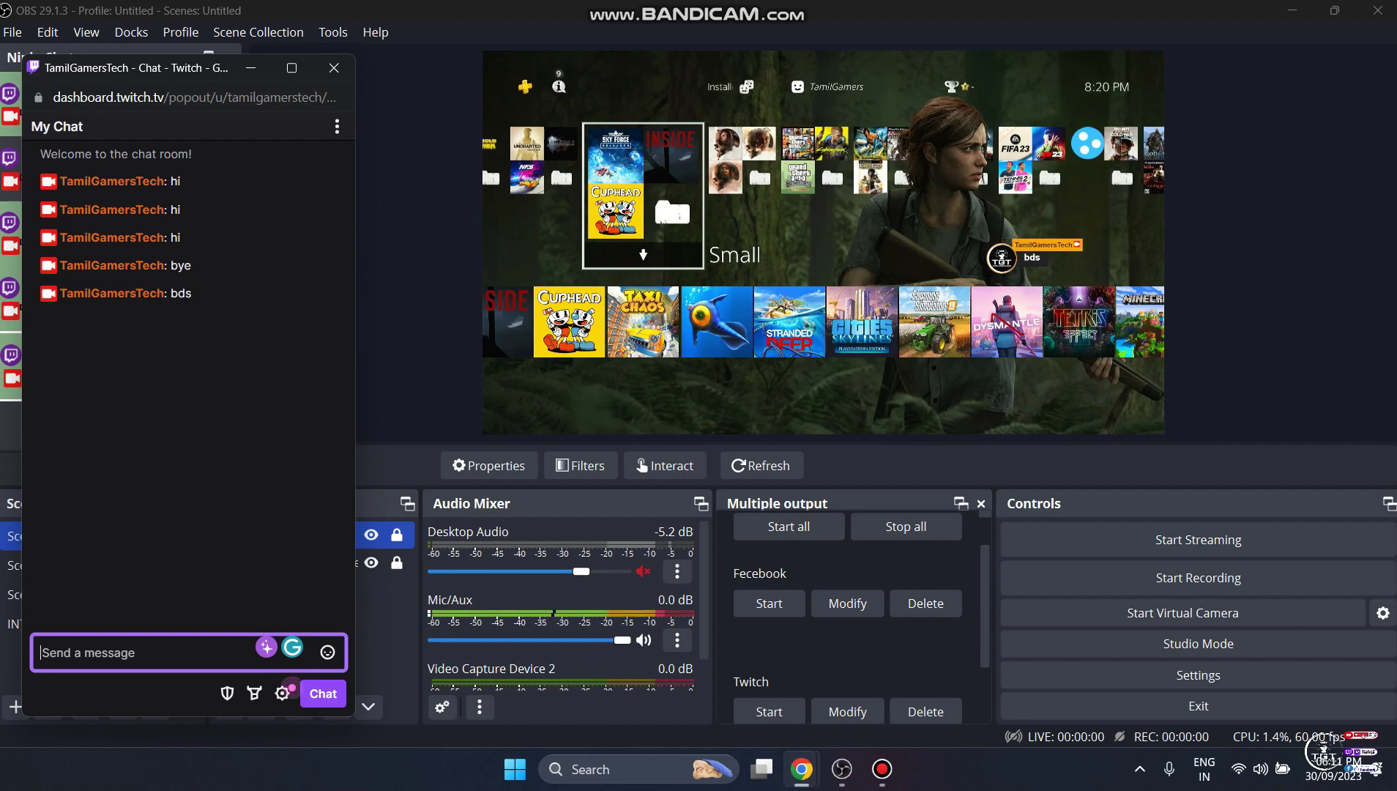
pyautogui.moveTo(147, 68); pyautogui.dragTo(289, 110)
pyautogui.write('tgt')
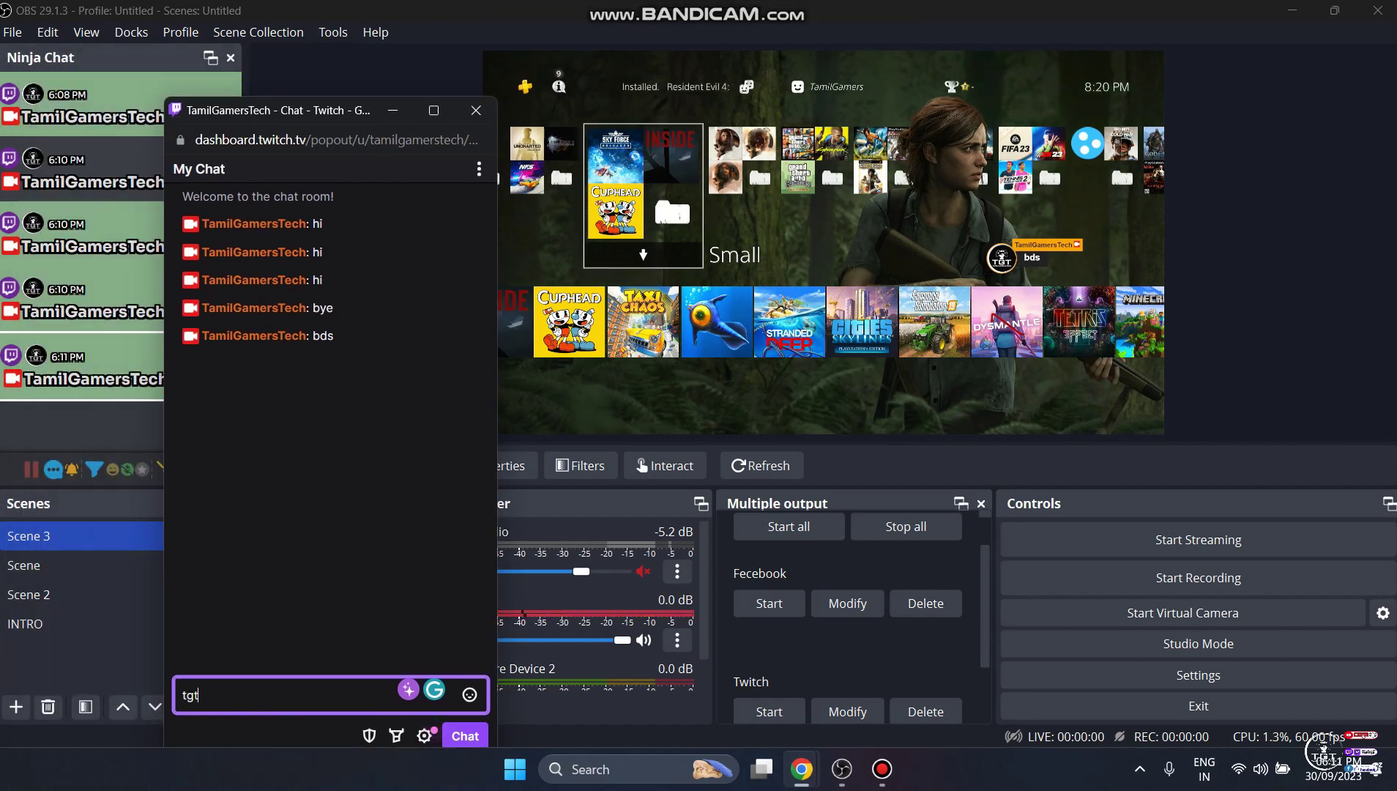
pyautogui.press('Return')
pyautogui.hotkey('alt', 'Tab')
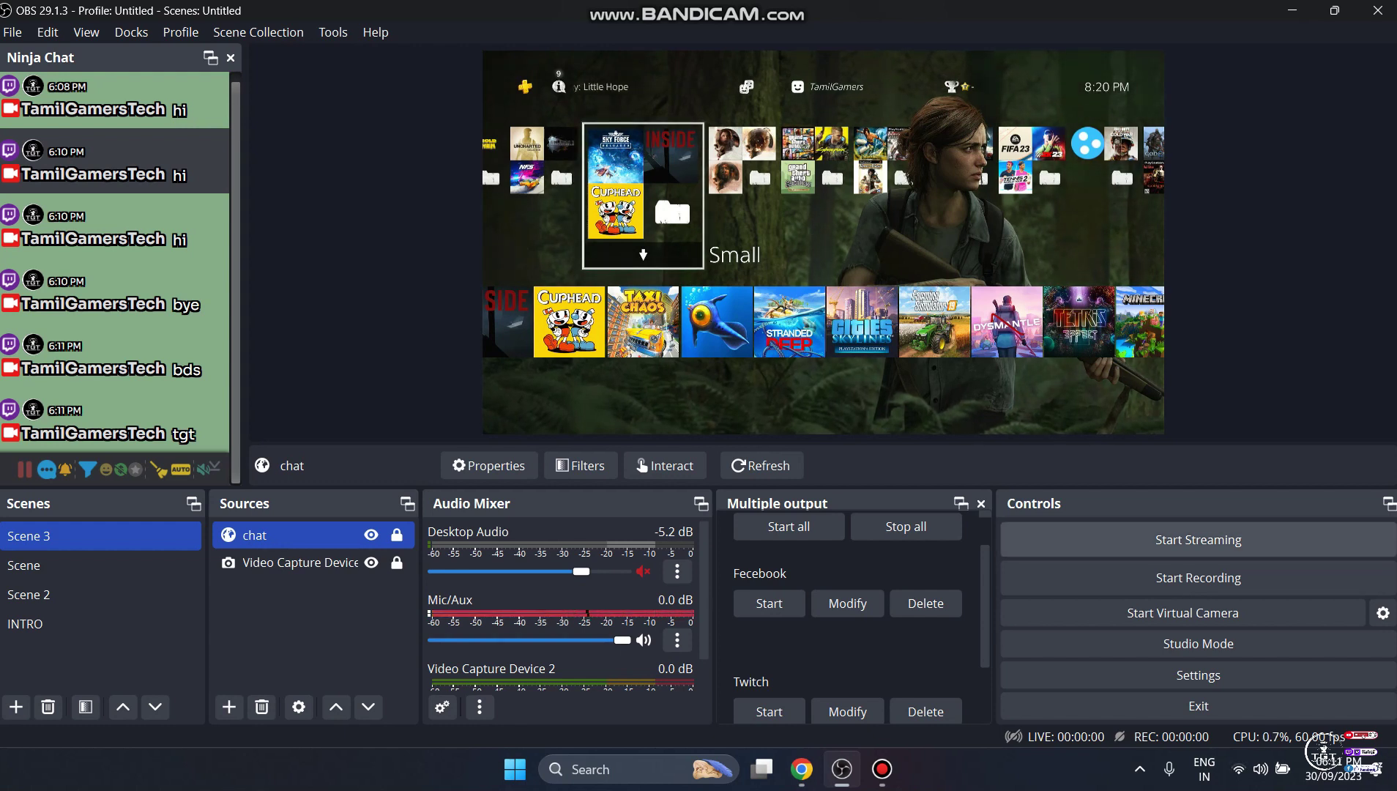
# Start streaming, and check the live preview in Twitch Stream Manager and on Facebook's Create live video page in Chrome.
pyautogui.click(1197, 540)
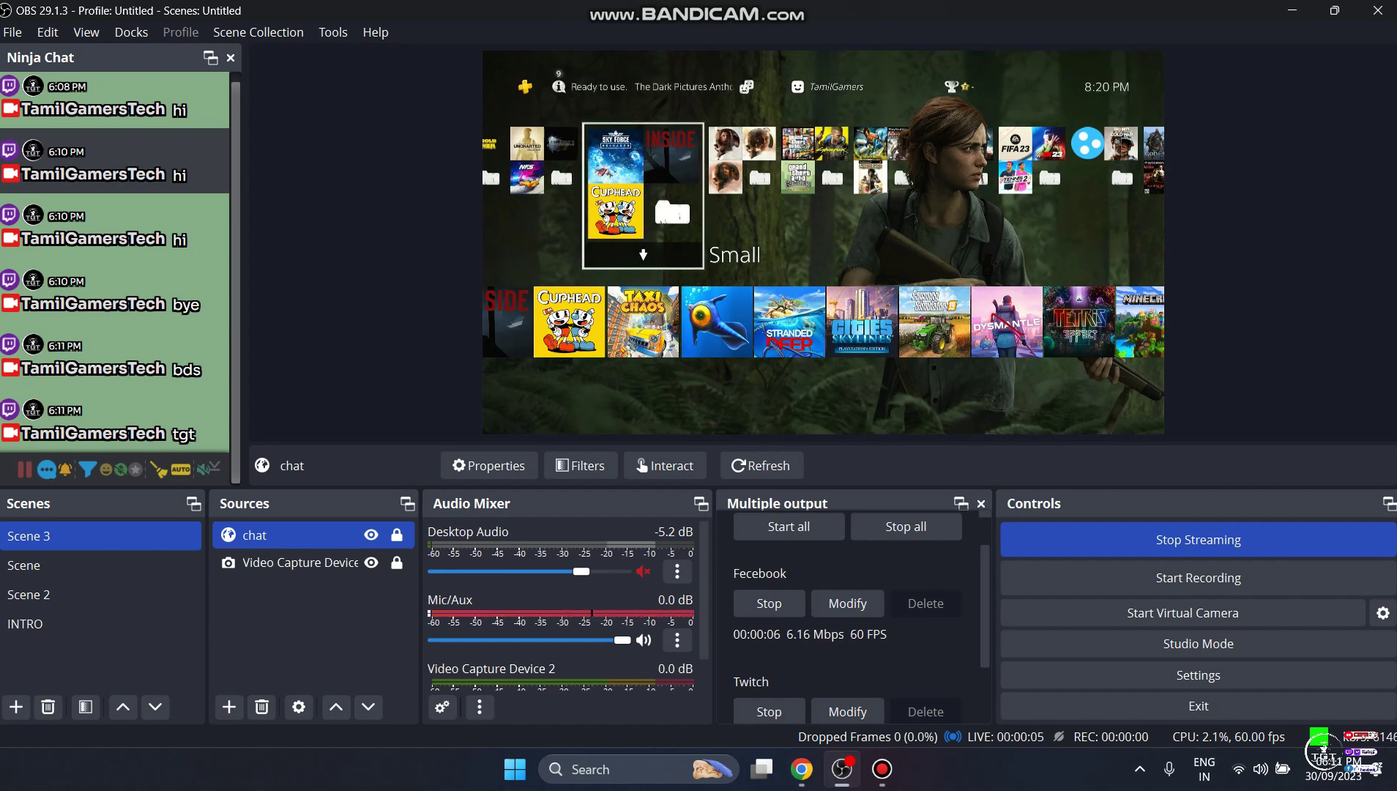
pyautogui.scroll(-1, 853, 619)
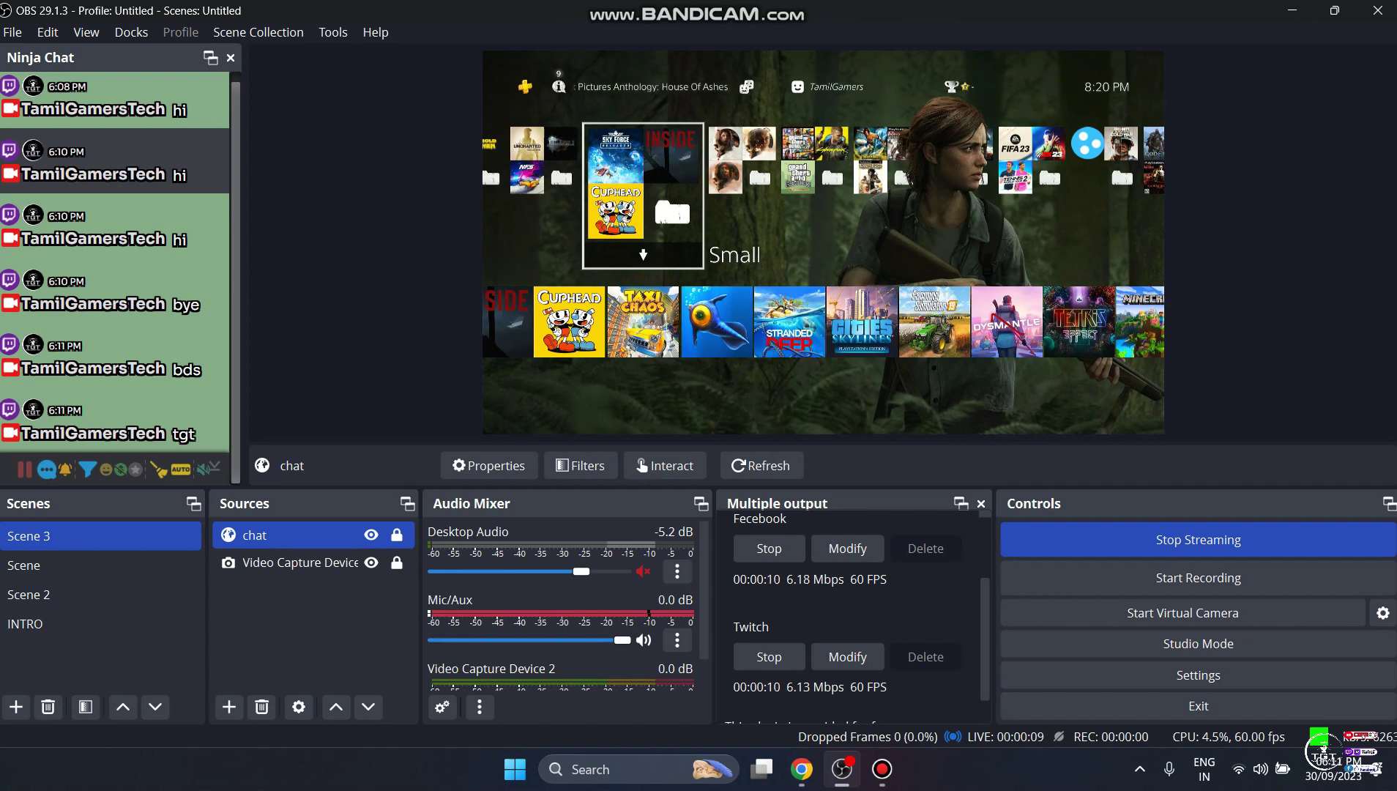
pyautogui.click(802, 768)
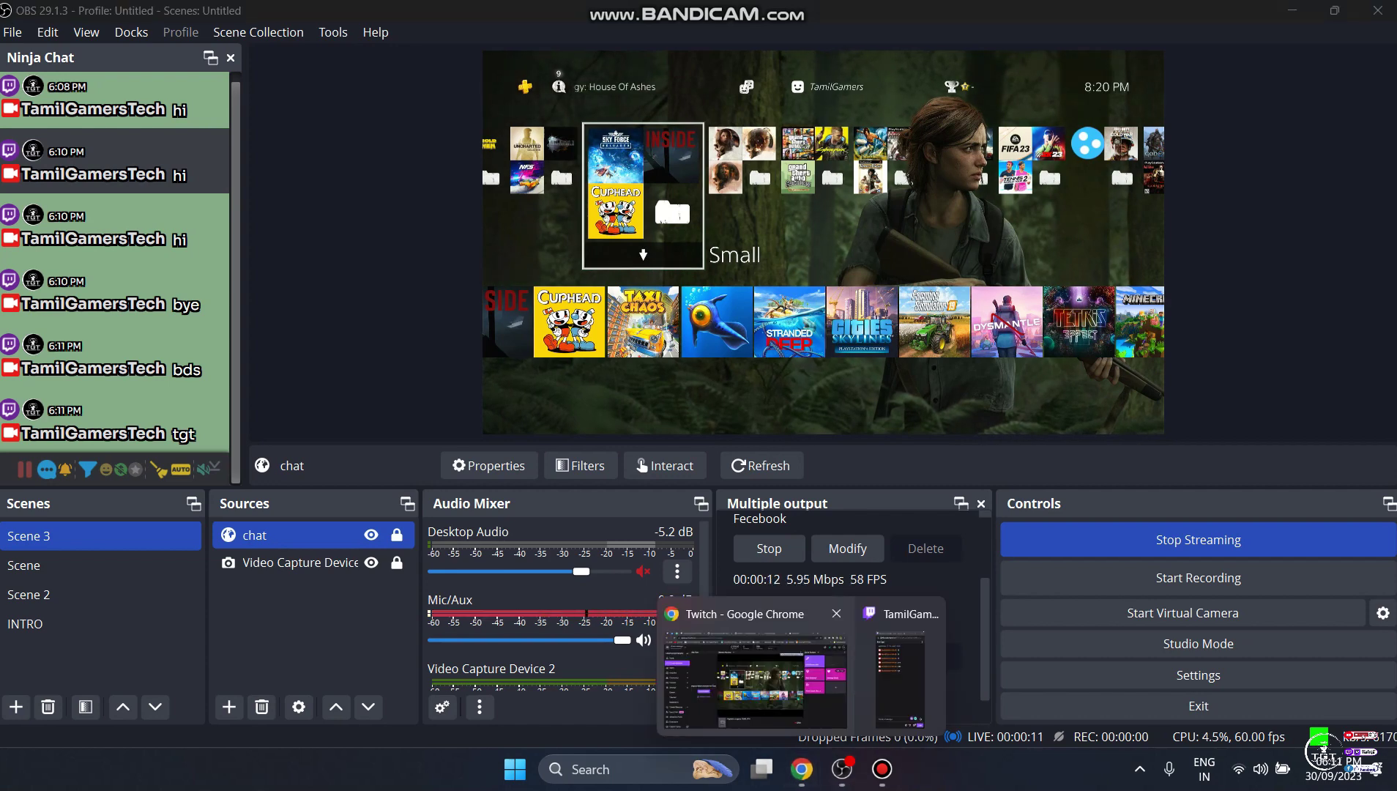
pyautogui.click(753, 673)
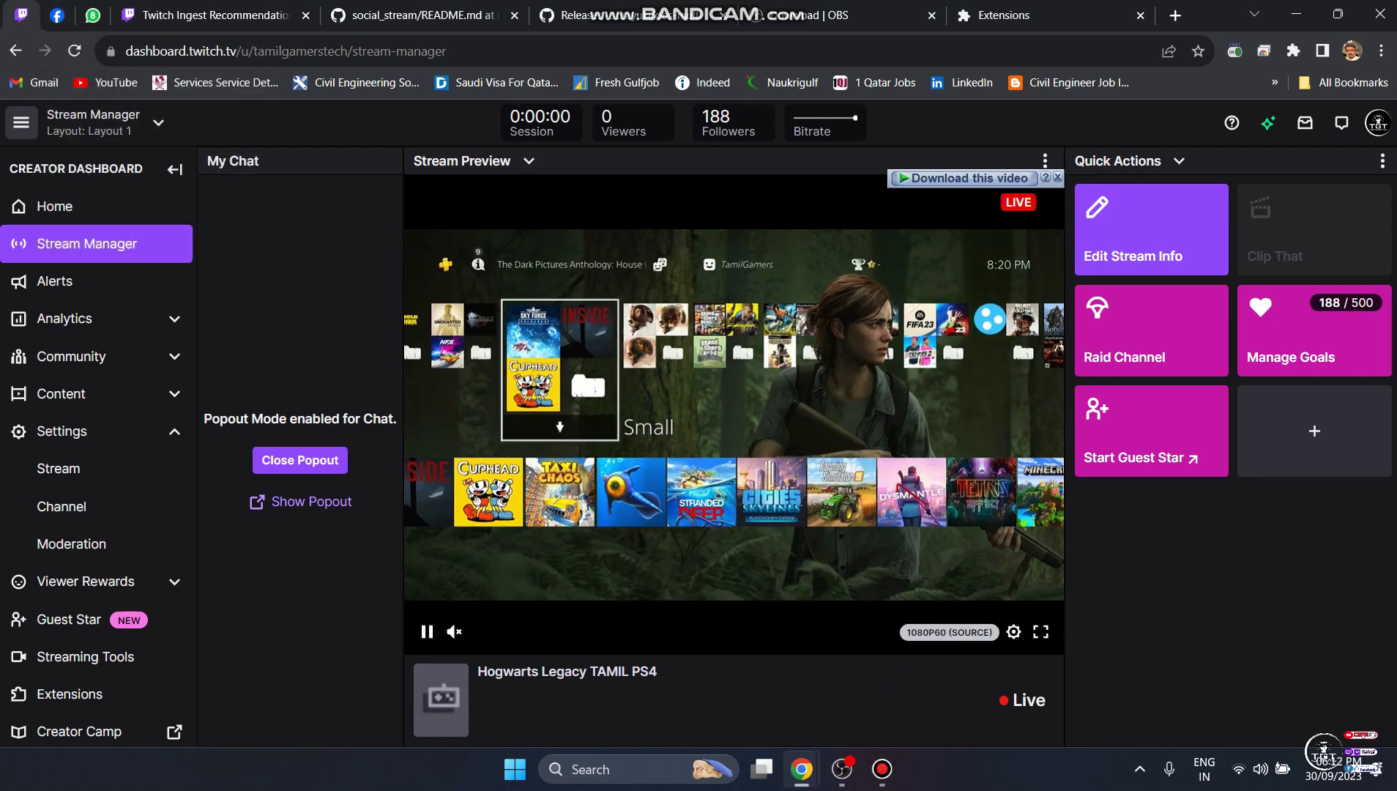
pyautogui.click(57, 16)
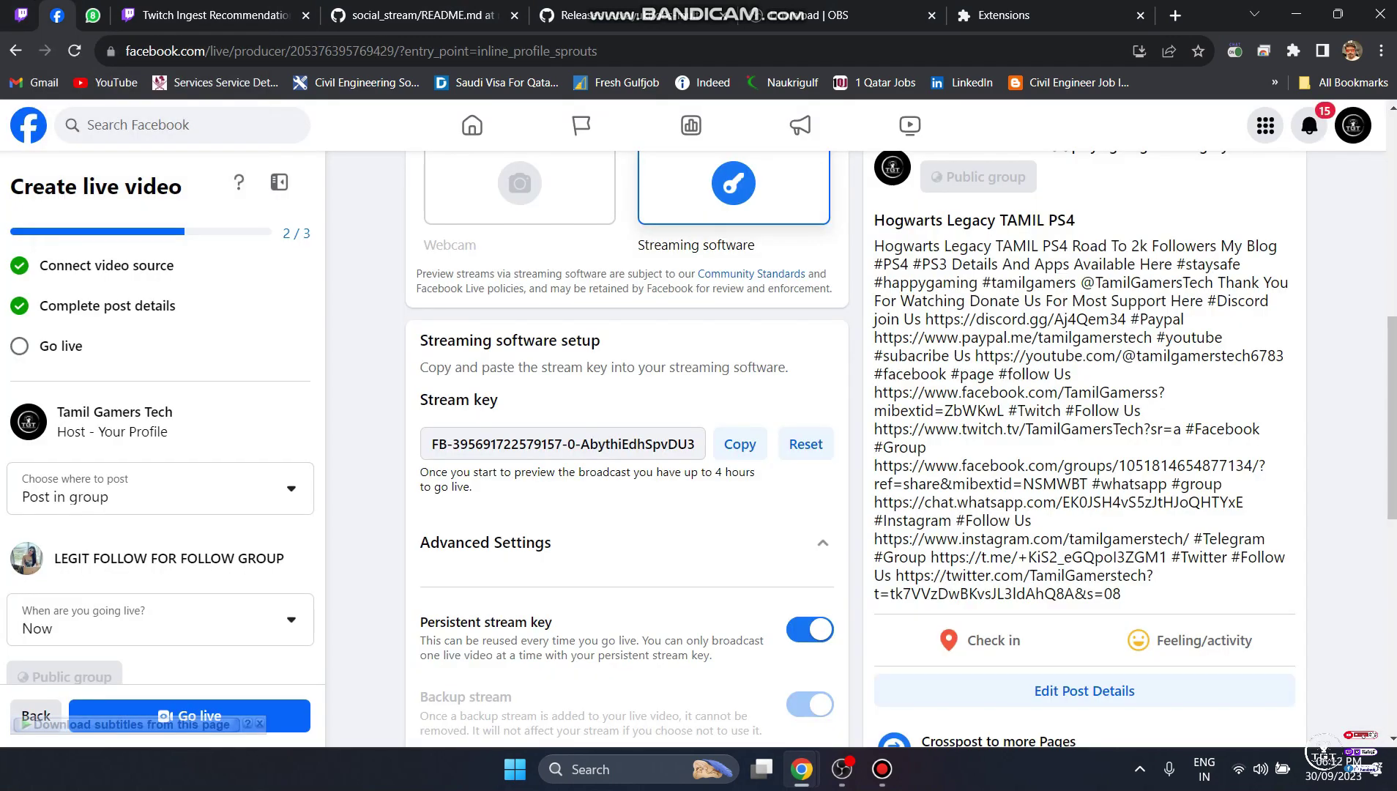
pyautogui.scroll(6, 855, 439)
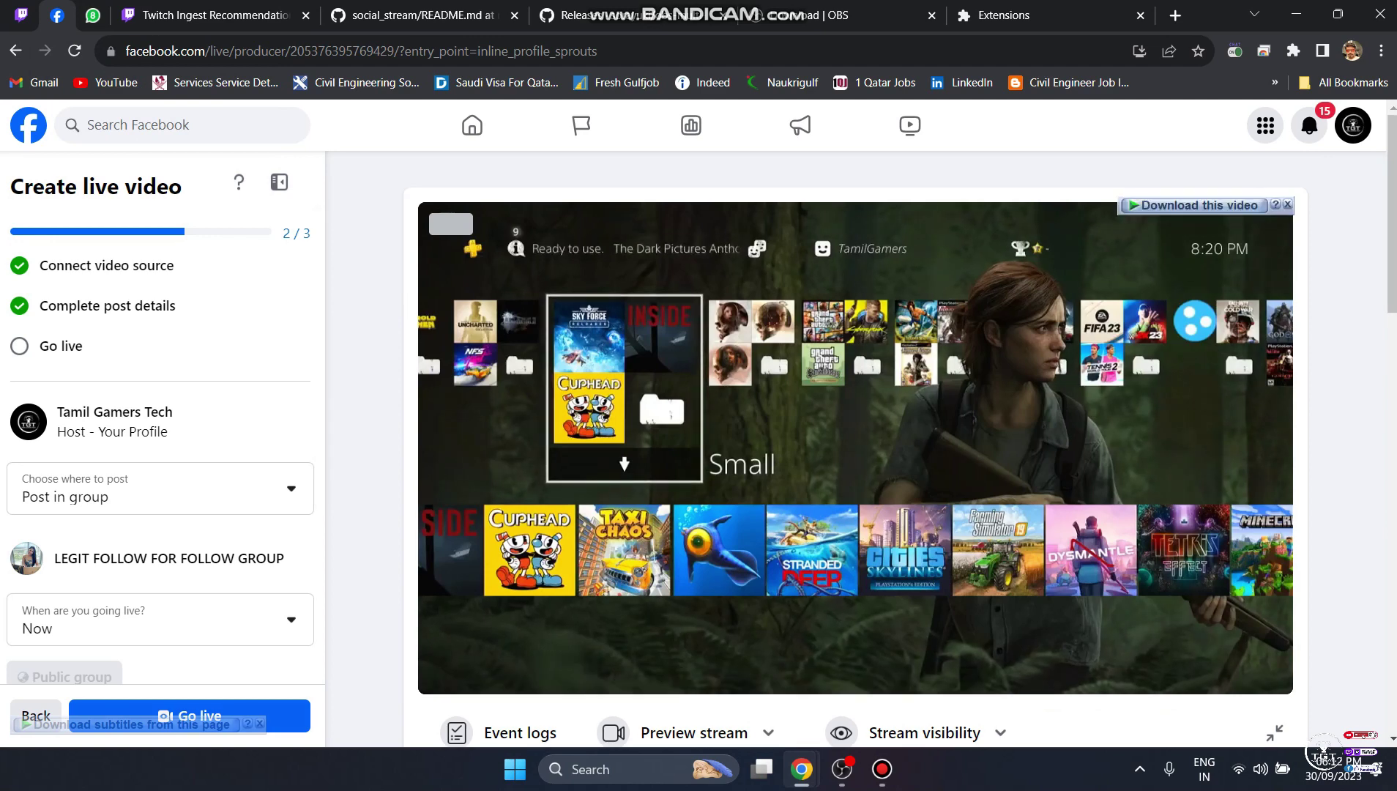
# Open the channel's live stream "Grand Theft Auto: Vice City - The Definitive Edition" on YouTube to check it, and mute its playback.
pyautogui.click(1025, 15)
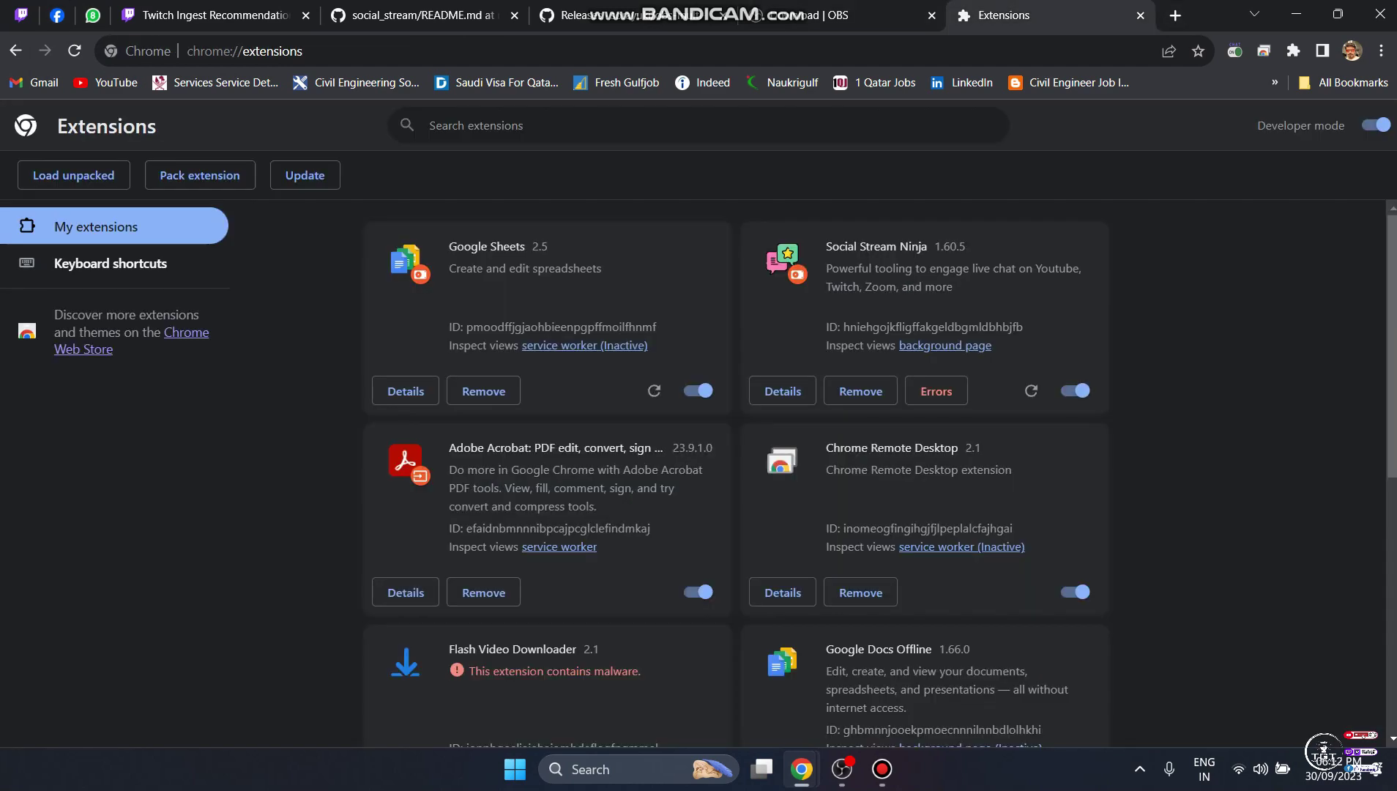
pyautogui.click(107, 82)
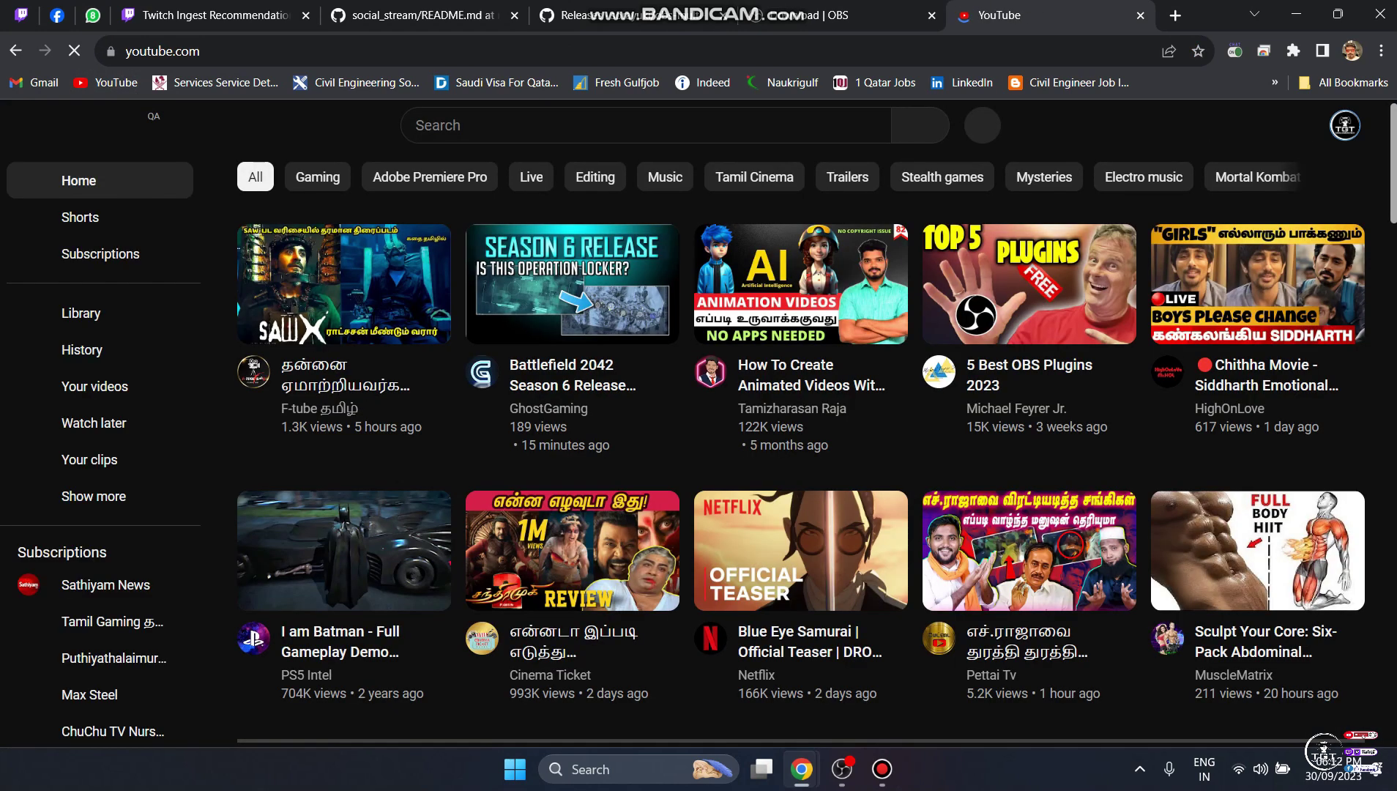
pyautogui.click(1345, 125)
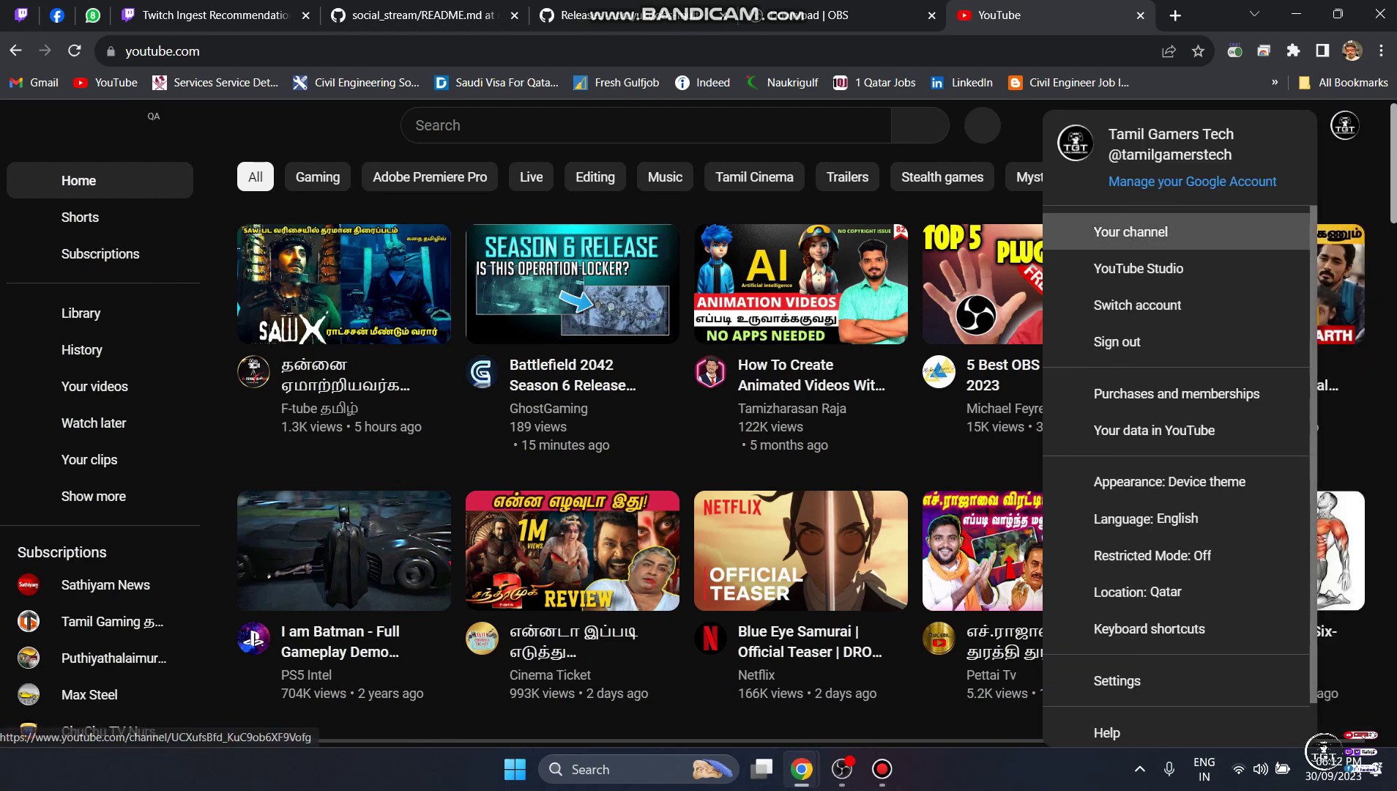
pyautogui.click(1185, 262)
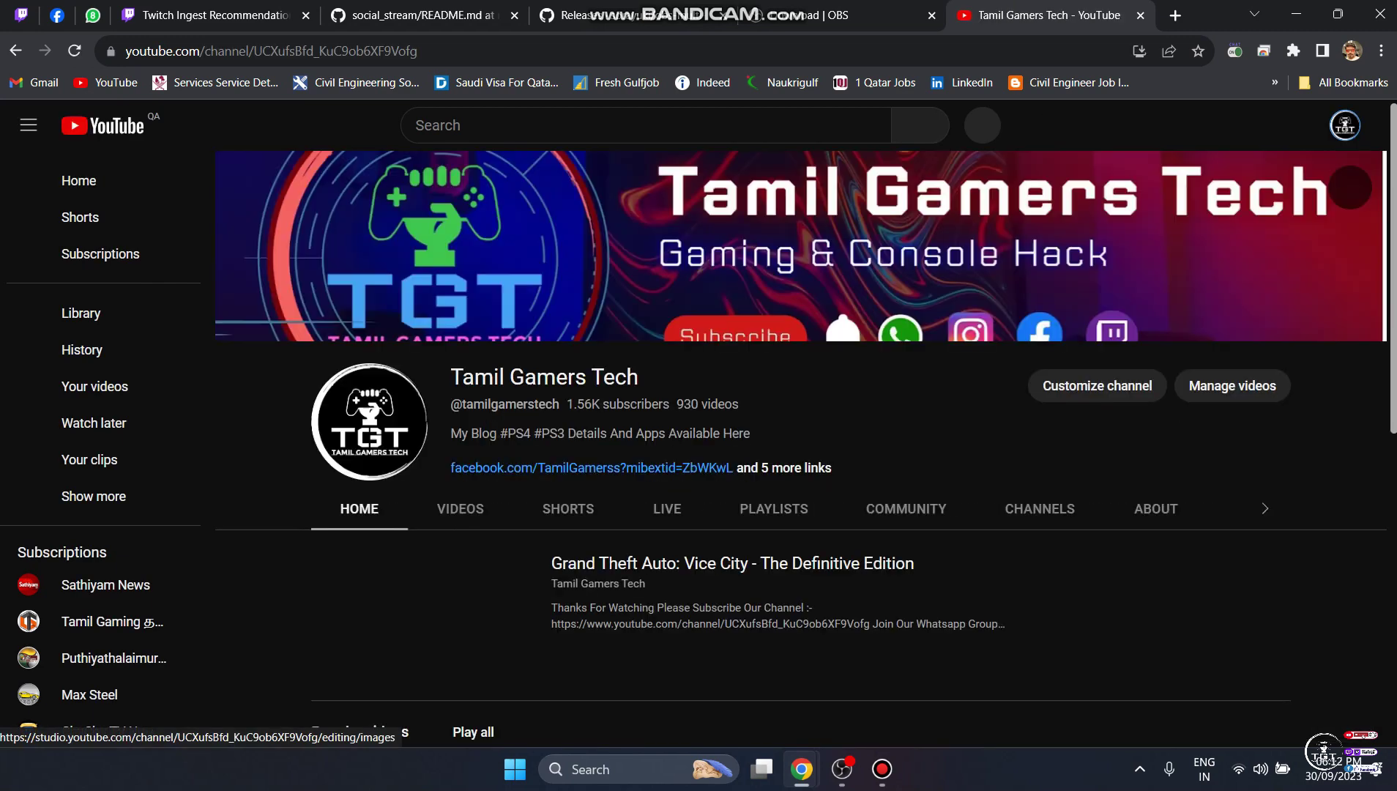
pyautogui.scroll(-2, 805, 440)
pyautogui.scroll(-1, 805, 439)
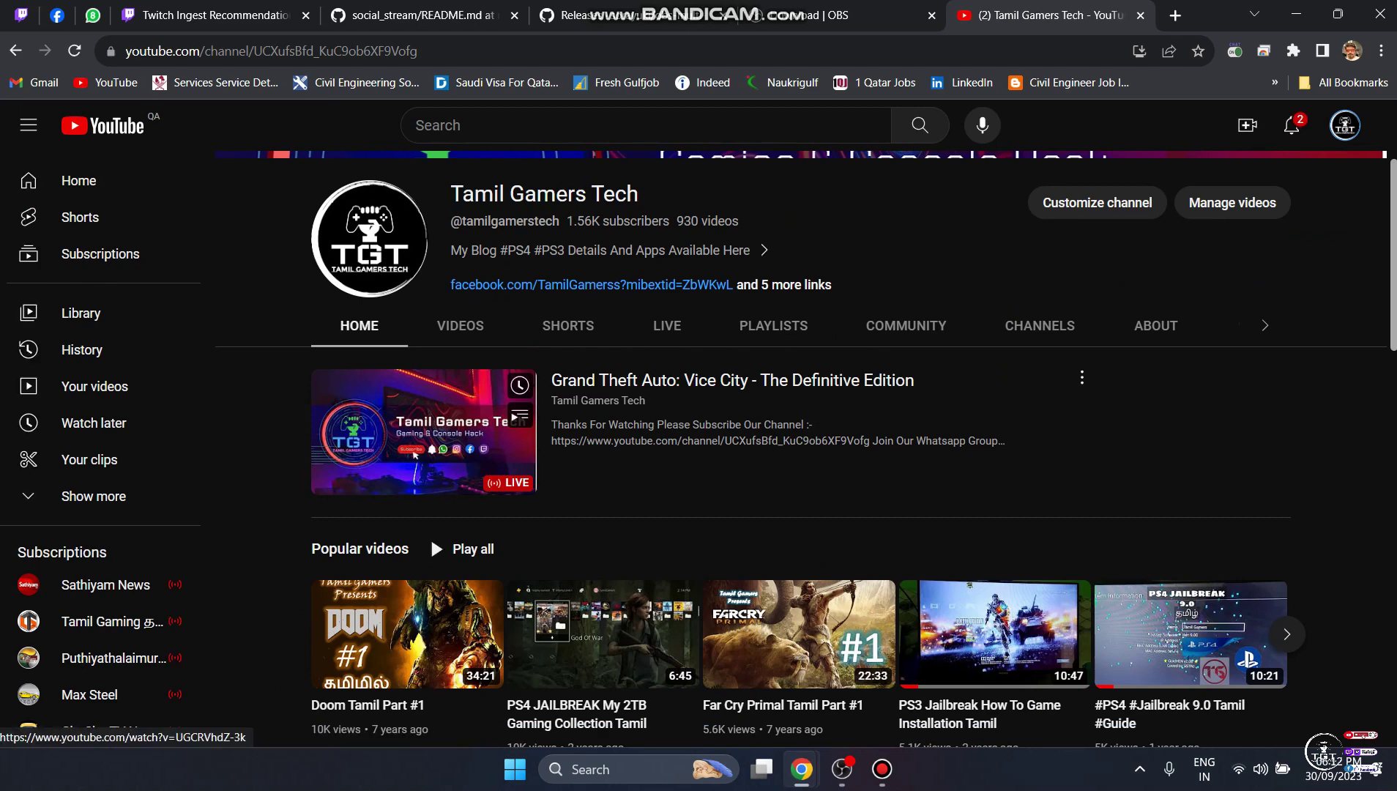
pyautogui.click(413, 454)
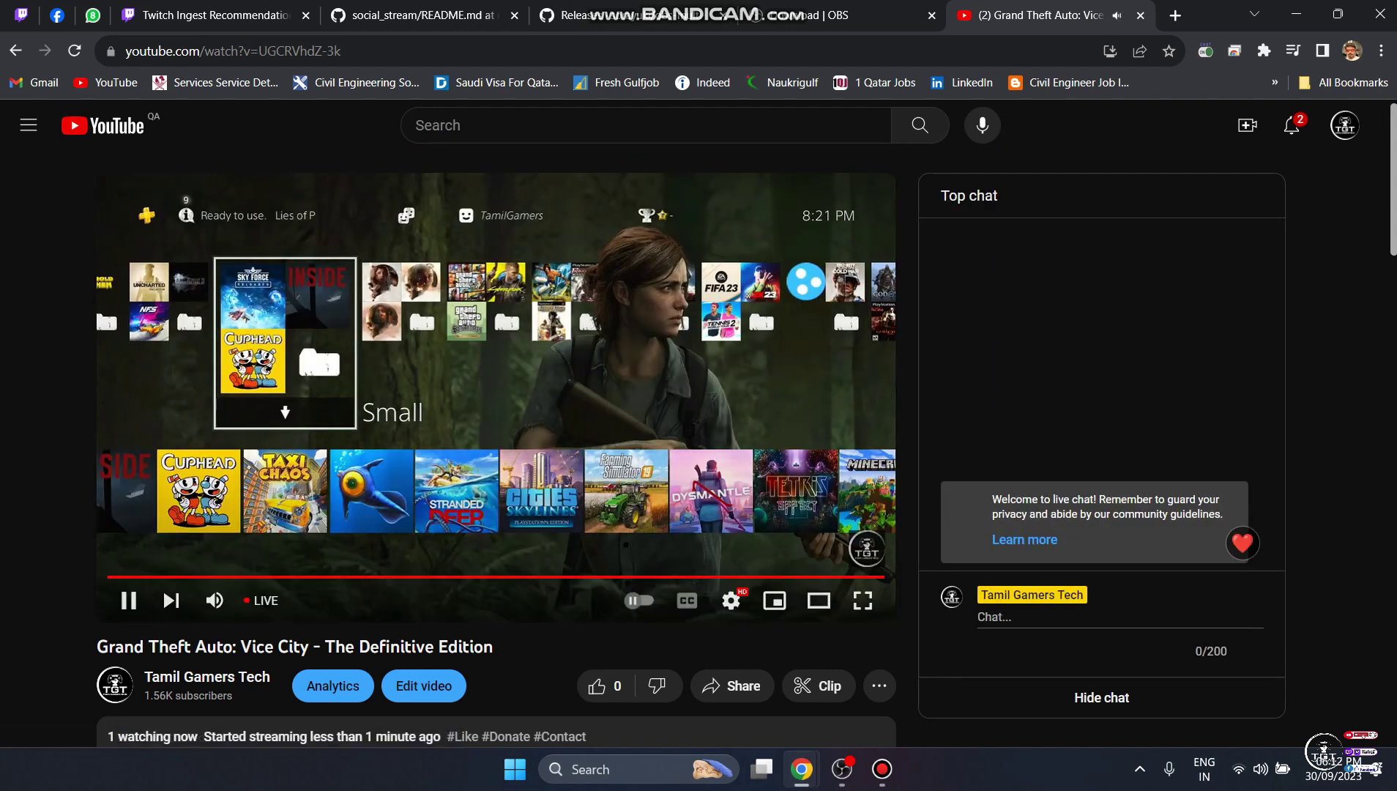
pyautogui.click(214, 601)
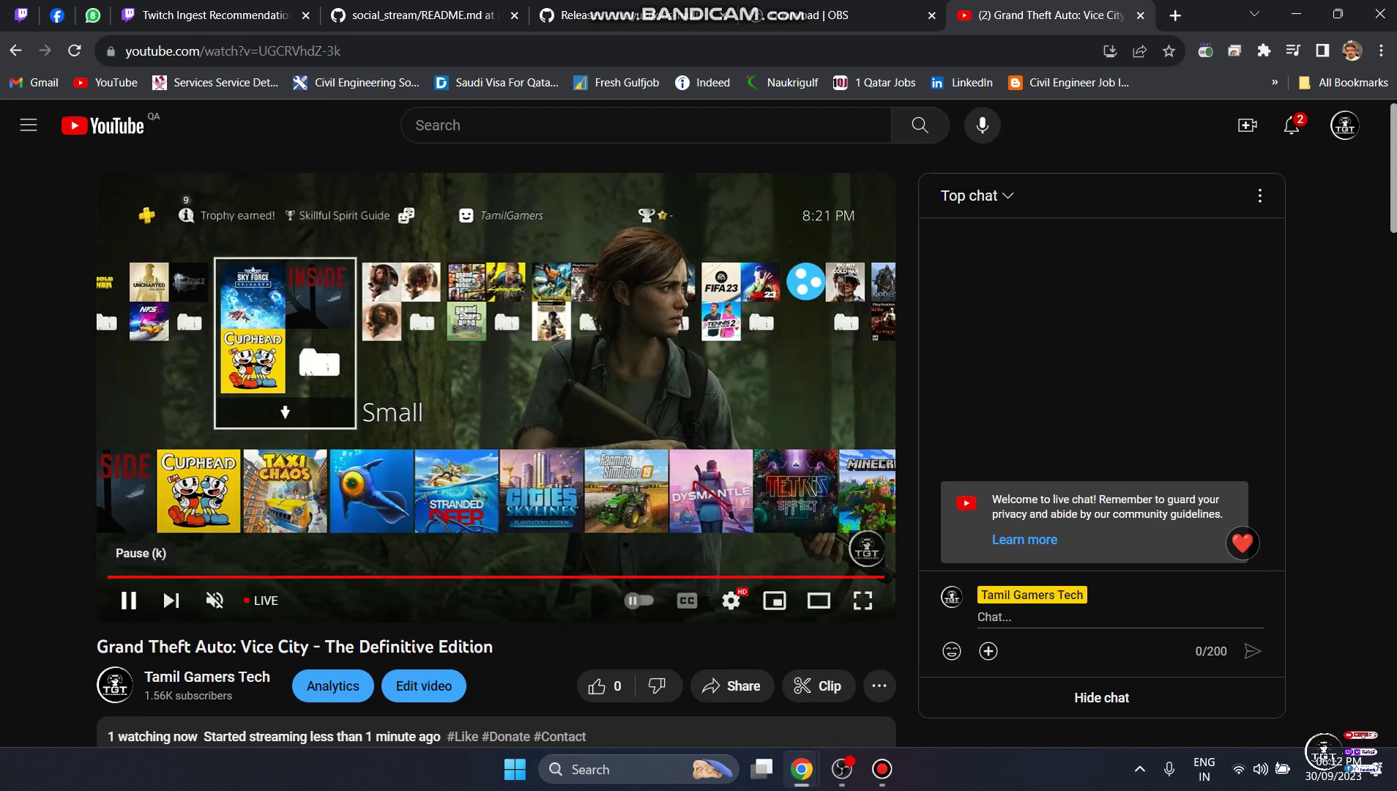
# Switch back to OBS Studio and stop streaming.
pyautogui.click(1296, 14)
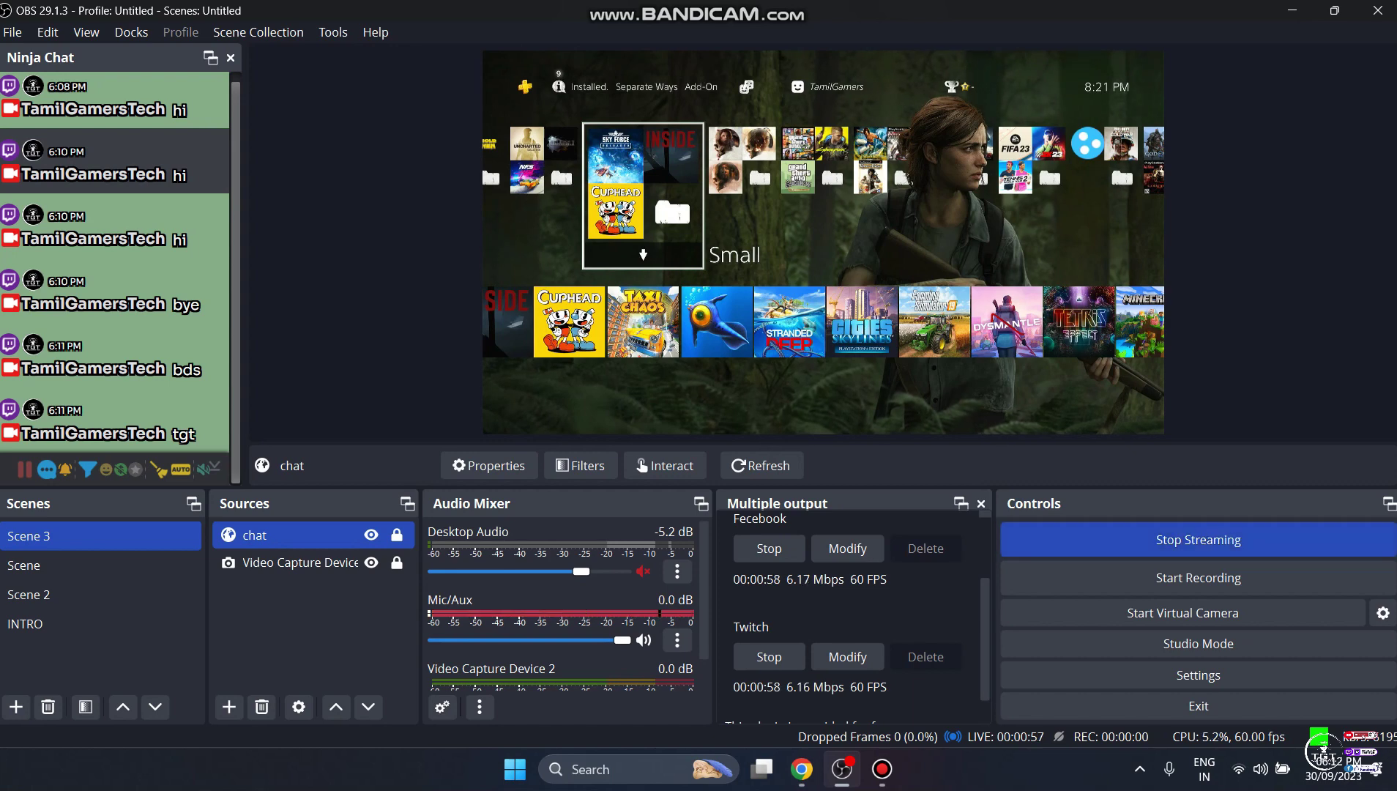
pyautogui.click(1198, 539)
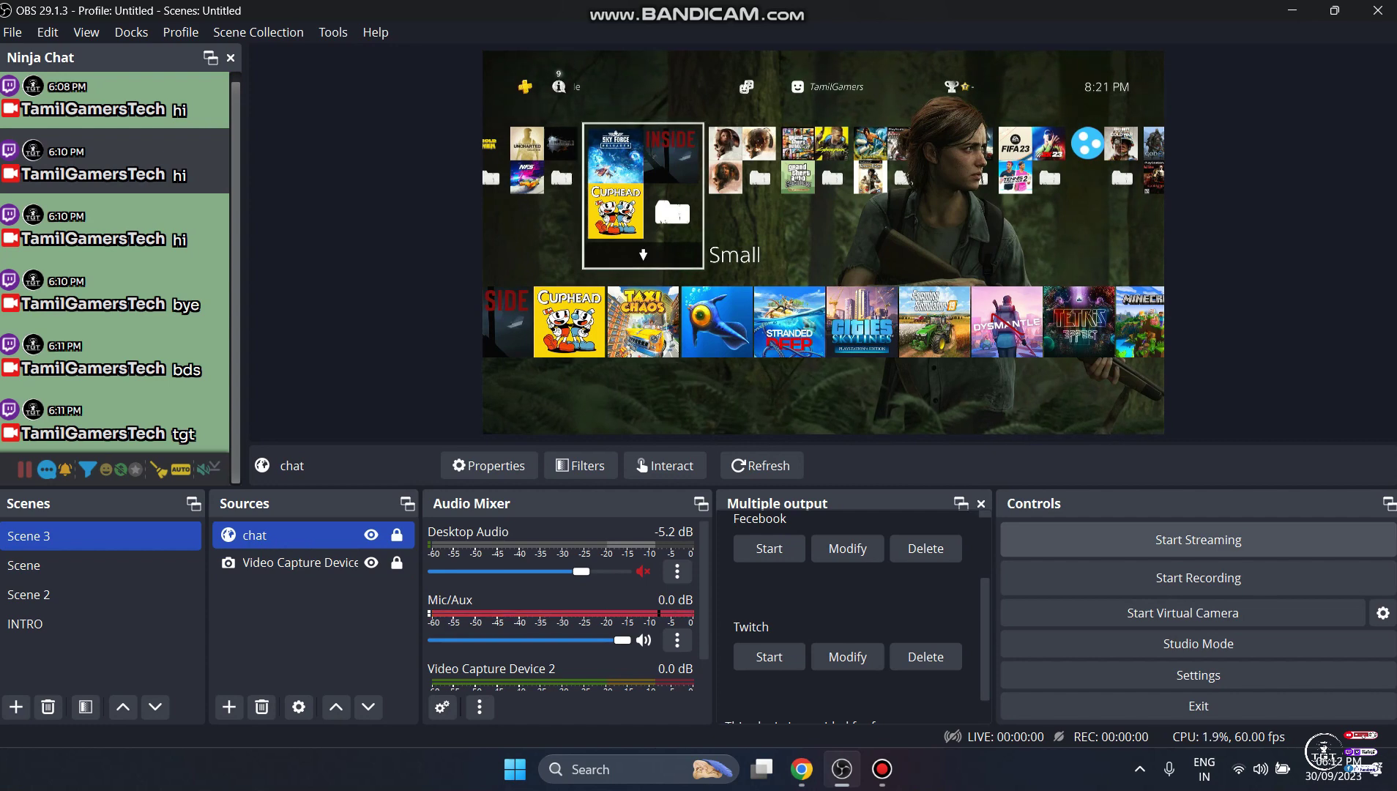
# Switch to the scene named "Scene" and open the properties of its hidden Video Capture Device source.
pyautogui.click(100, 565)
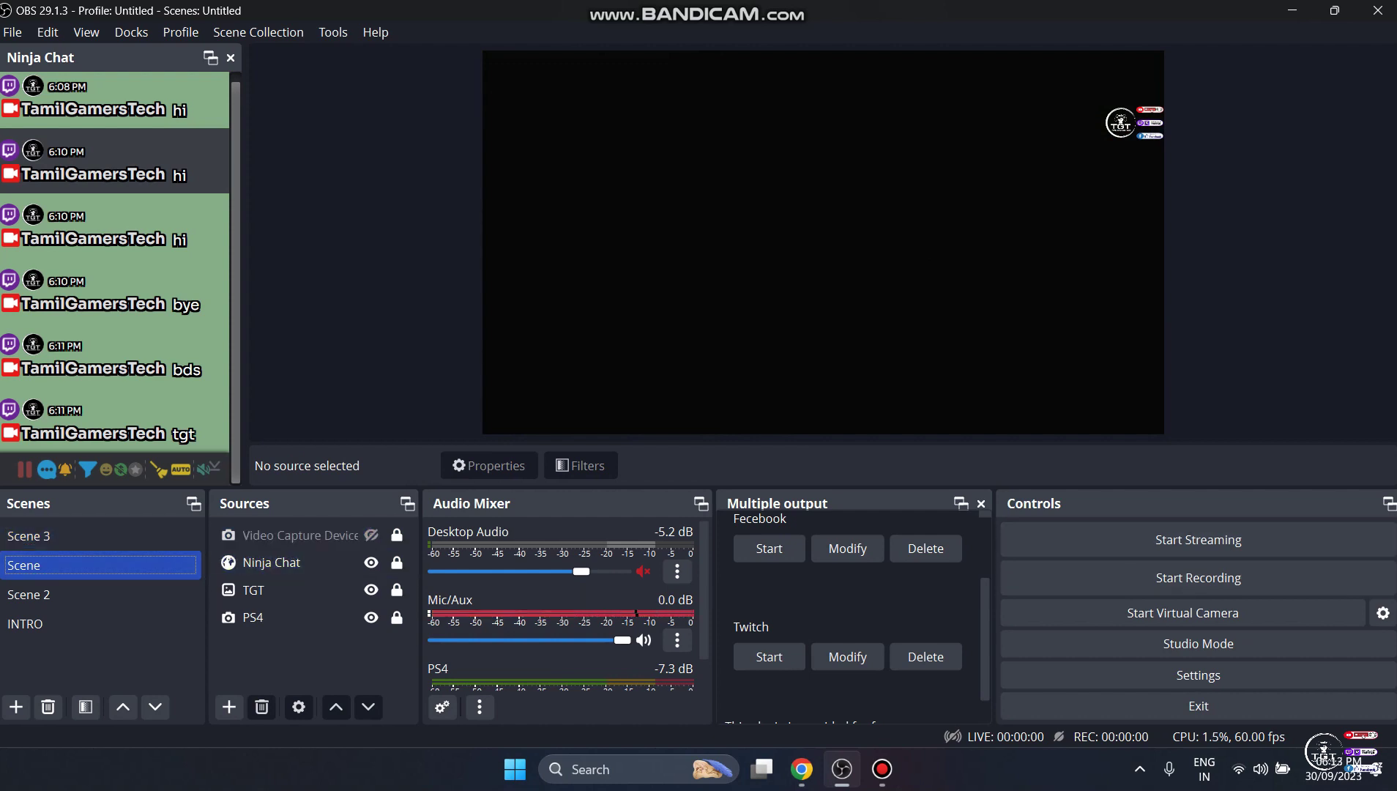
pyautogui.click(292, 561)
pyautogui.doubleClick(300, 536)
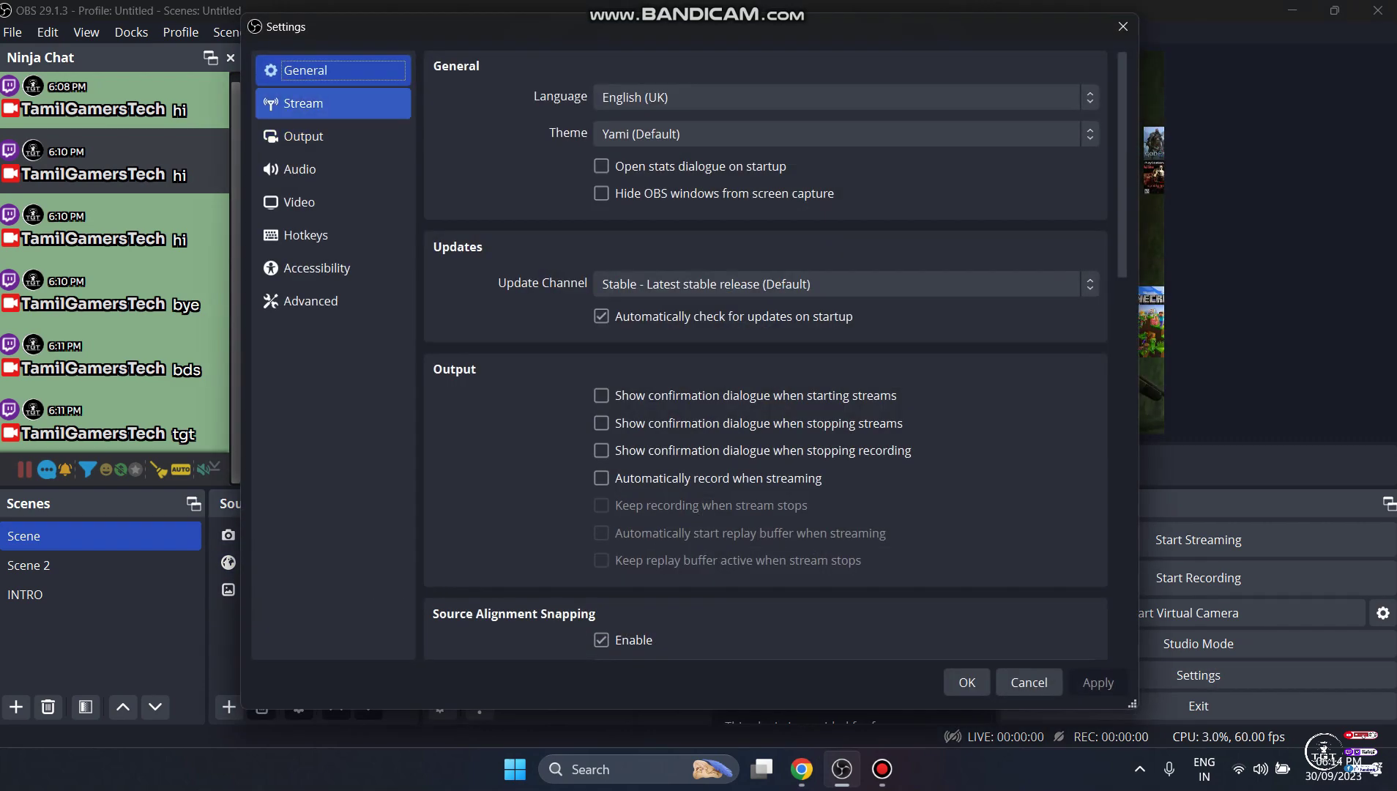
# Connect the Tamil Gamers YouTube channel as the streaming account, authorise OBS Studio in the browser, and close the browser window.
pyautogui.click(315, 103)
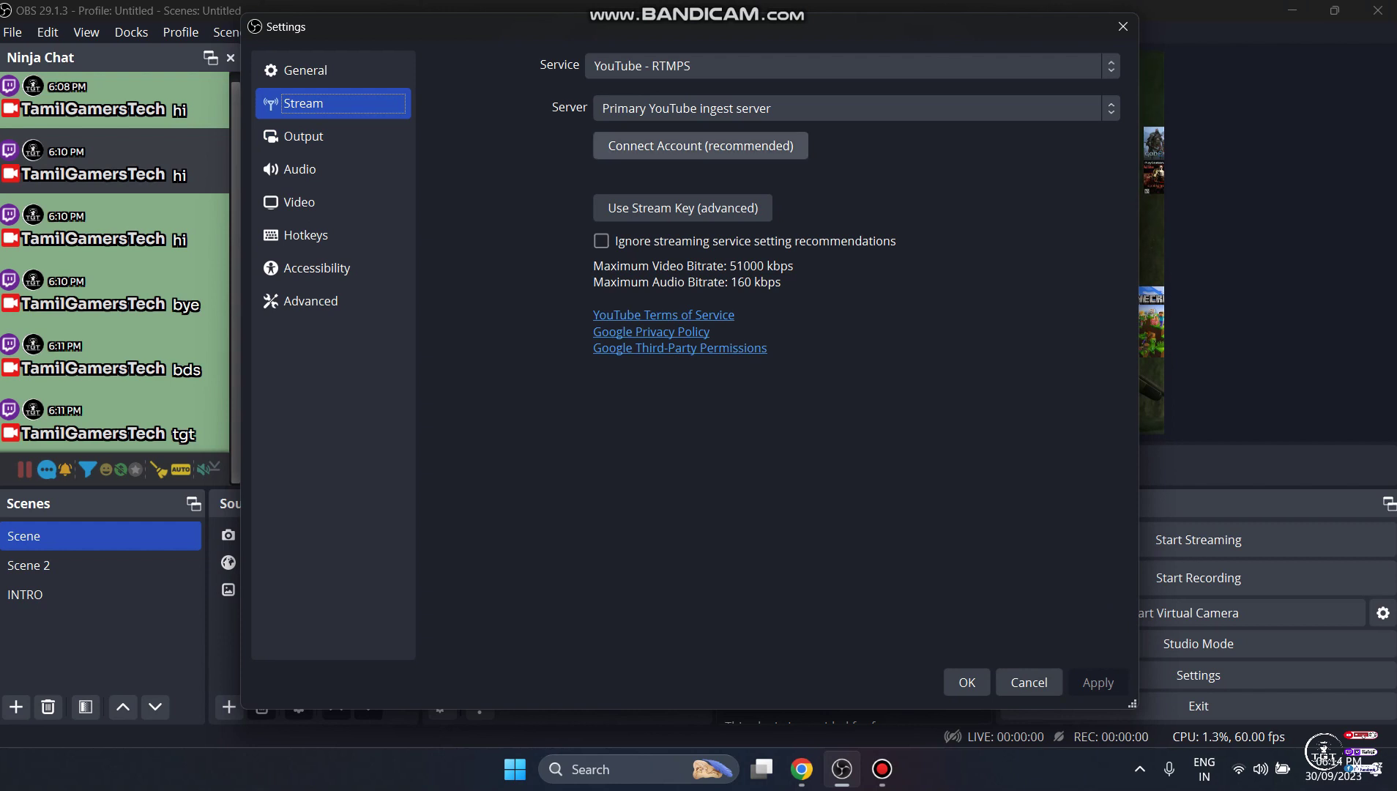
pyautogui.click(700, 145)
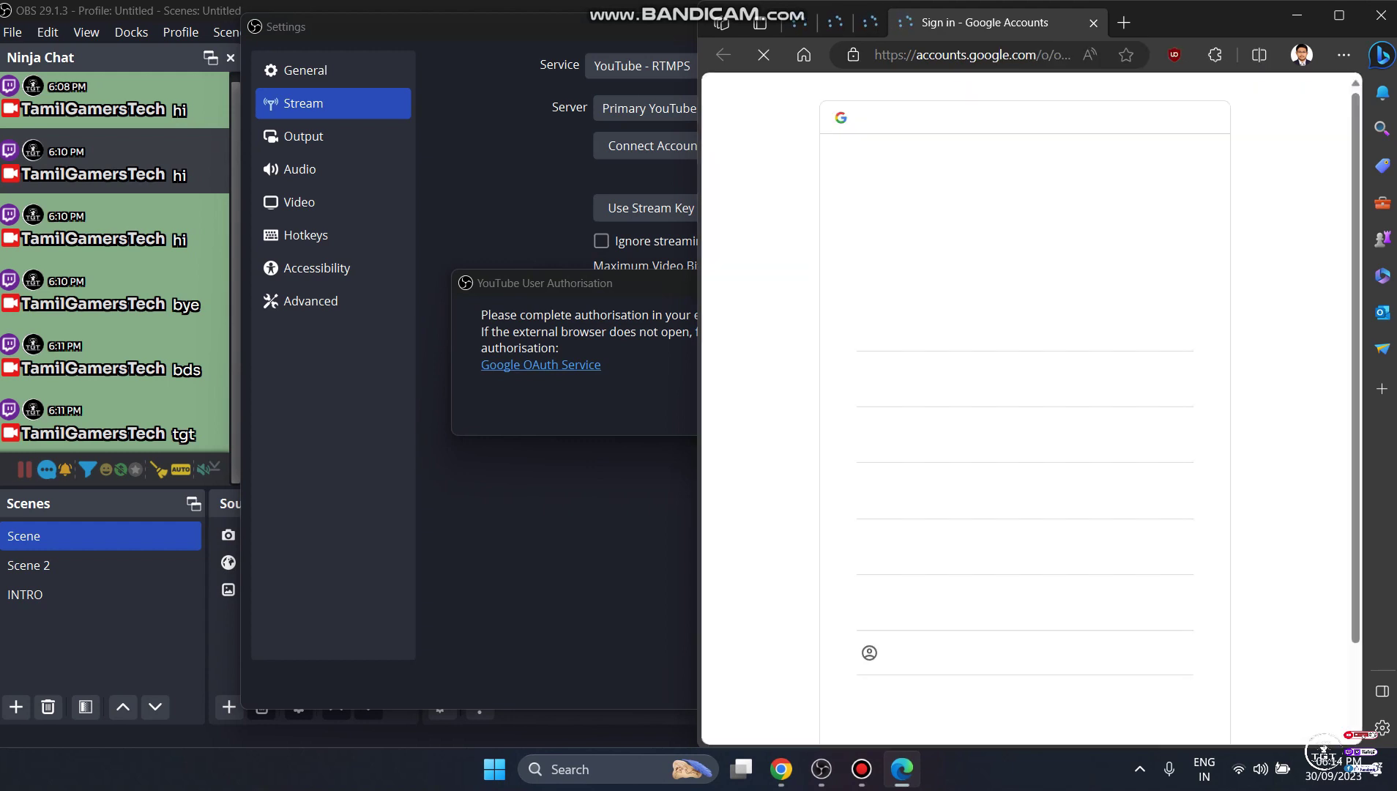
pyautogui.click(923, 601)
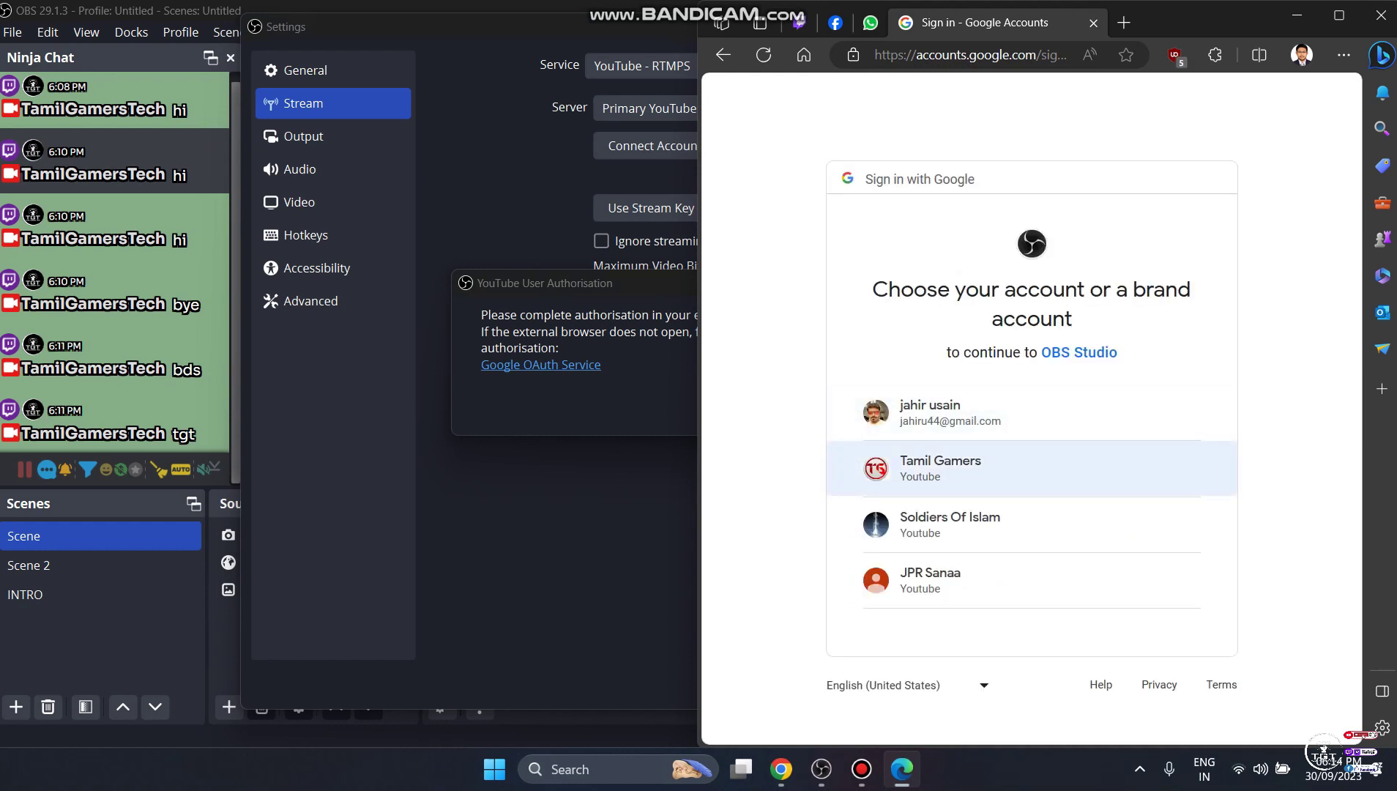
pyautogui.click(940, 467)
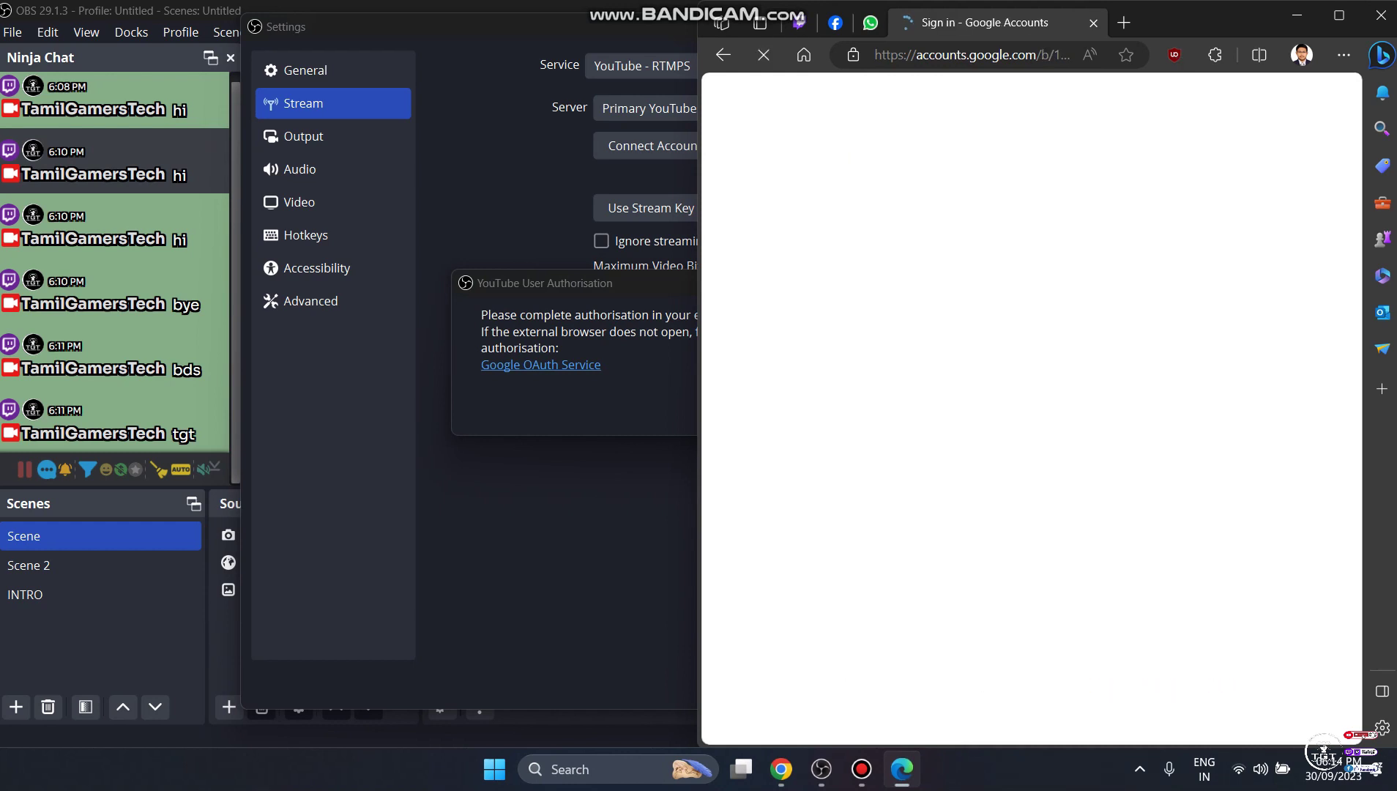
pyautogui.click(1110, 612)
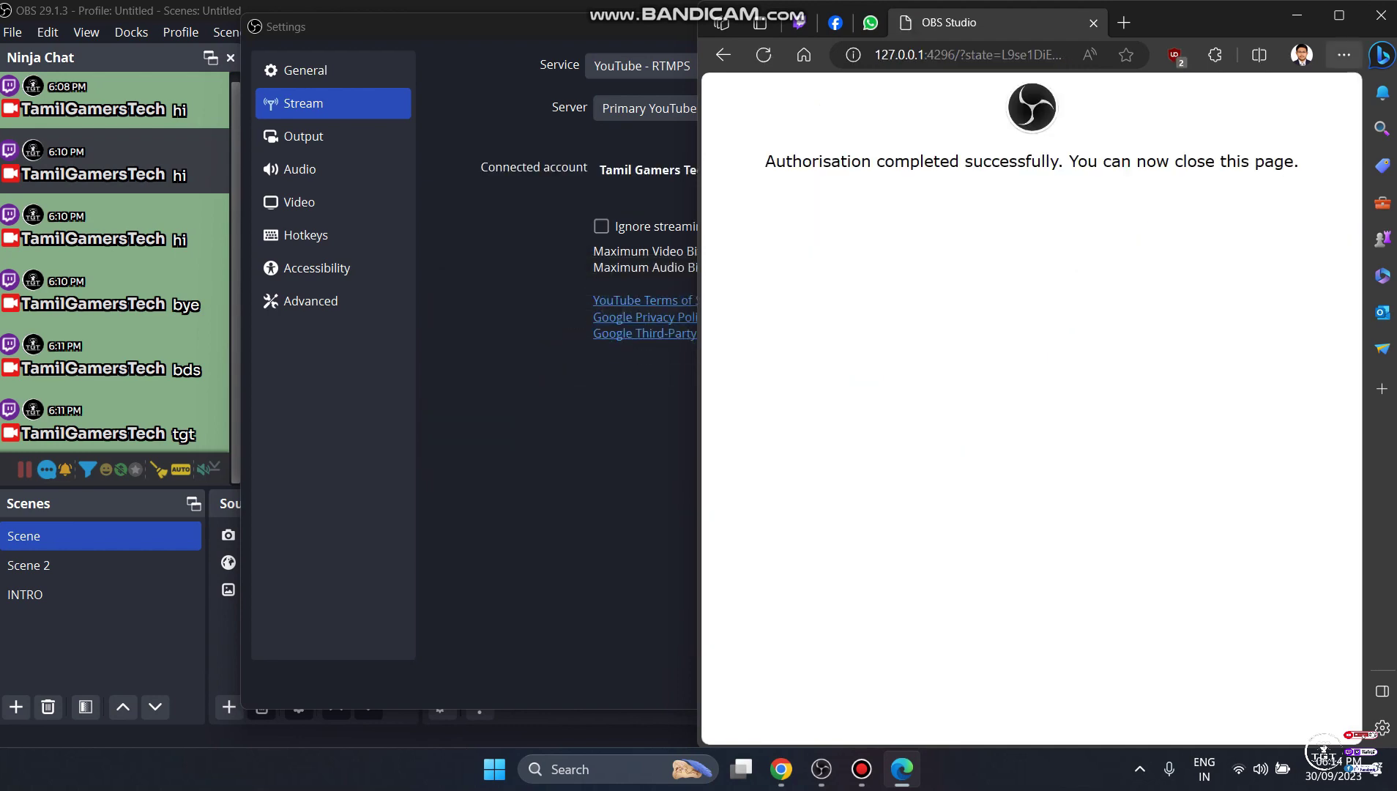
pyautogui.click(1379, 15)
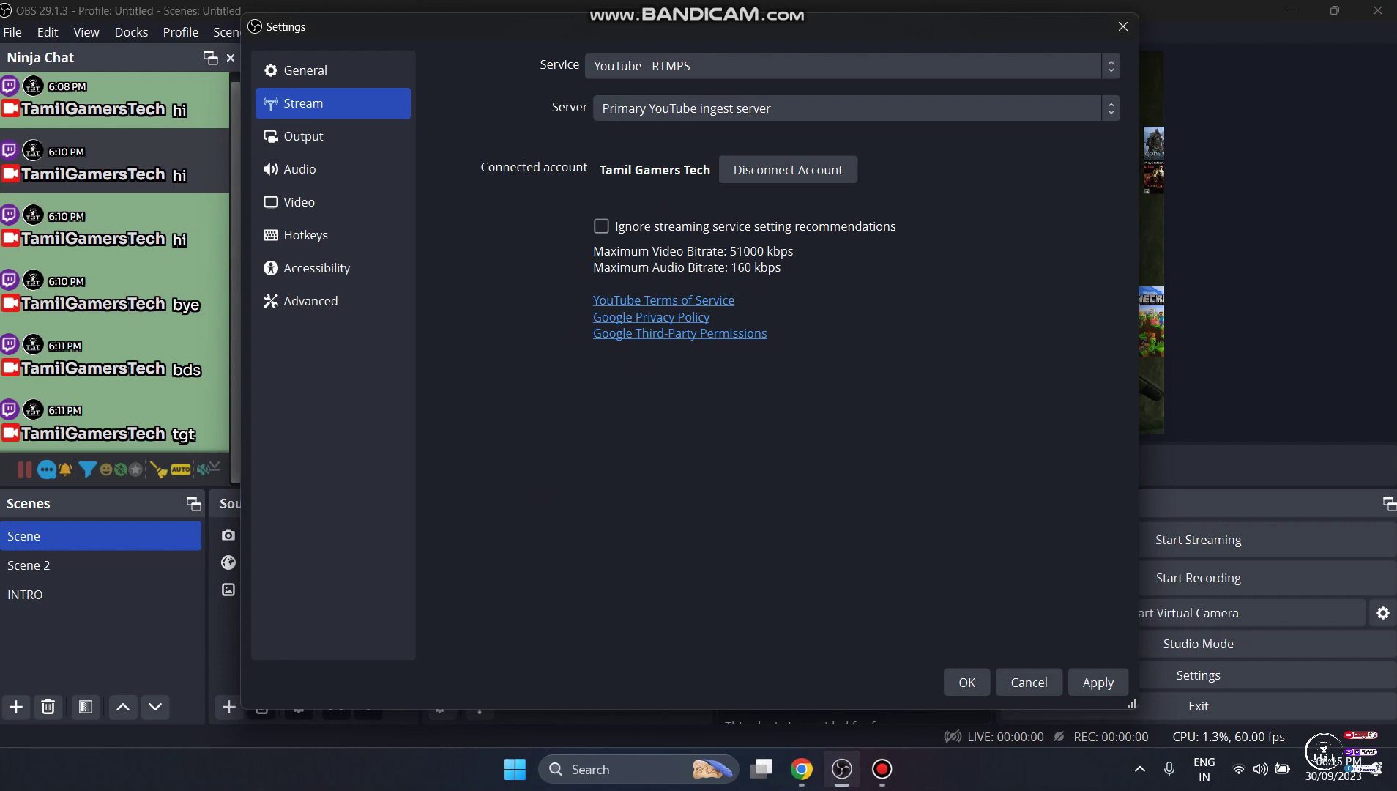
# Apply the stream settings with the connected YouTube account and close the settings dialog.
pyautogui.click(1122, 26)
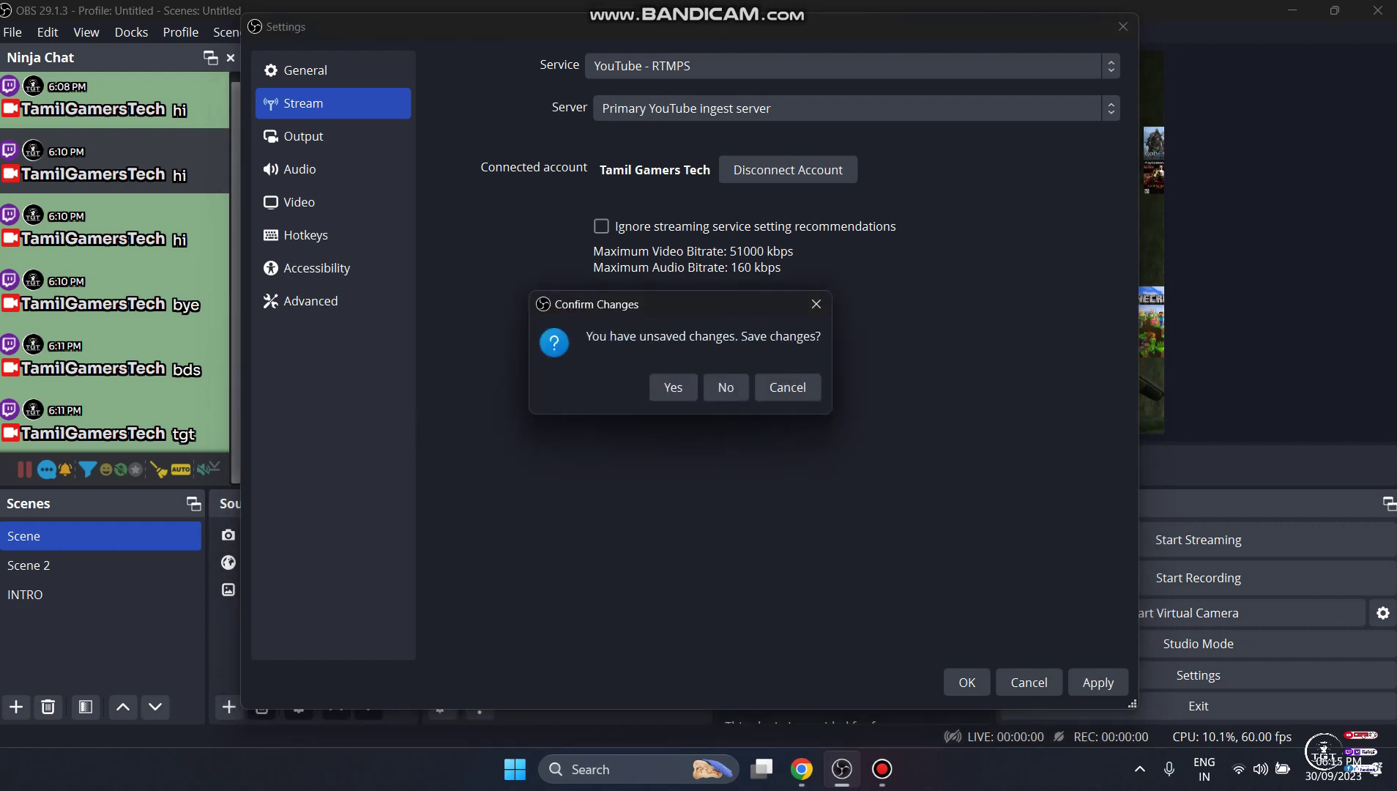
pyautogui.click(815, 303)
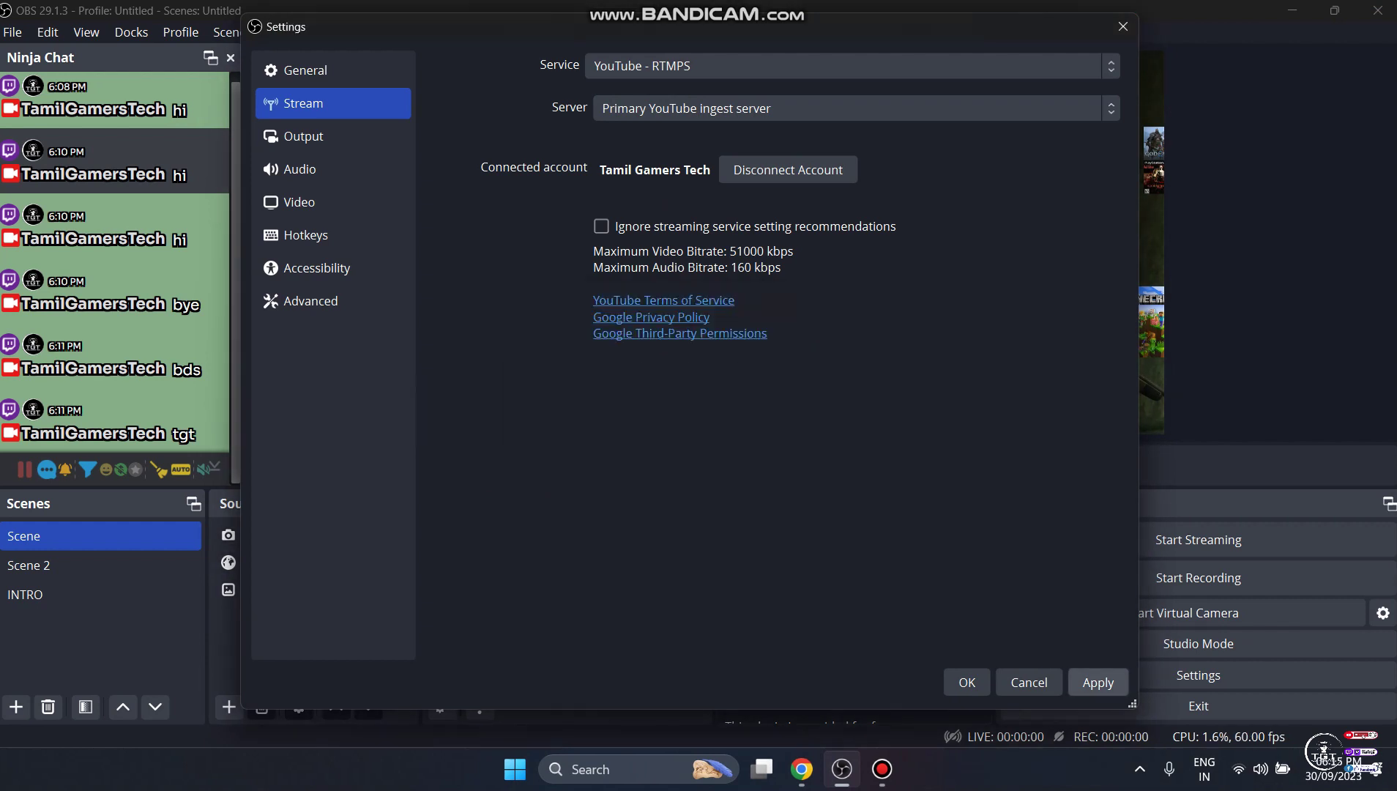
pyautogui.click(1097, 682)
pyautogui.click(966, 683)
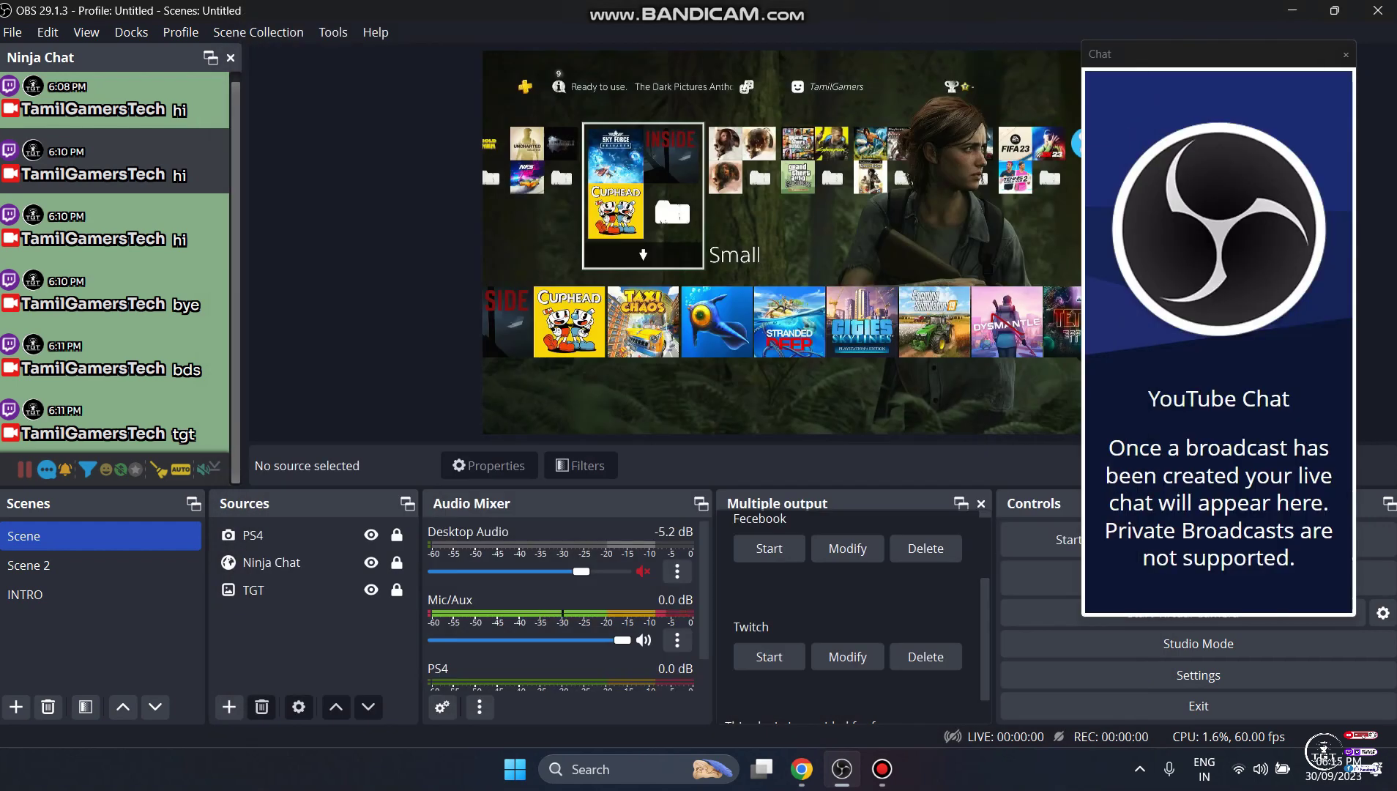
# Dock the floating YouTube Chat panel to the right of the preview.
pyautogui.moveTo(1186, 55); pyautogui.dragTo(1313, 151)
pyautogui.moveTo(1317, 89)
pyautogui.mouseDown()
pyautogui.moveTo(1268, 95)
pyautogui.moveTo(1284, 141)
pyautogui.moveTo(1106, 91)
pyautogui.moveTo(1203, 96)
pyautogui.moveTo(1180, 154)
pyautogui.moveTo(1233, 193)
pyautogui.moveTo(1198, 137)
pyautogui.moveTo(1234, 136)
pyautogui.moveTo(1331, 64)
pyautogui.moveTo(1333, 140)
pyautogui.moveTo(1333, 91)
pyautogui.mouseUp()
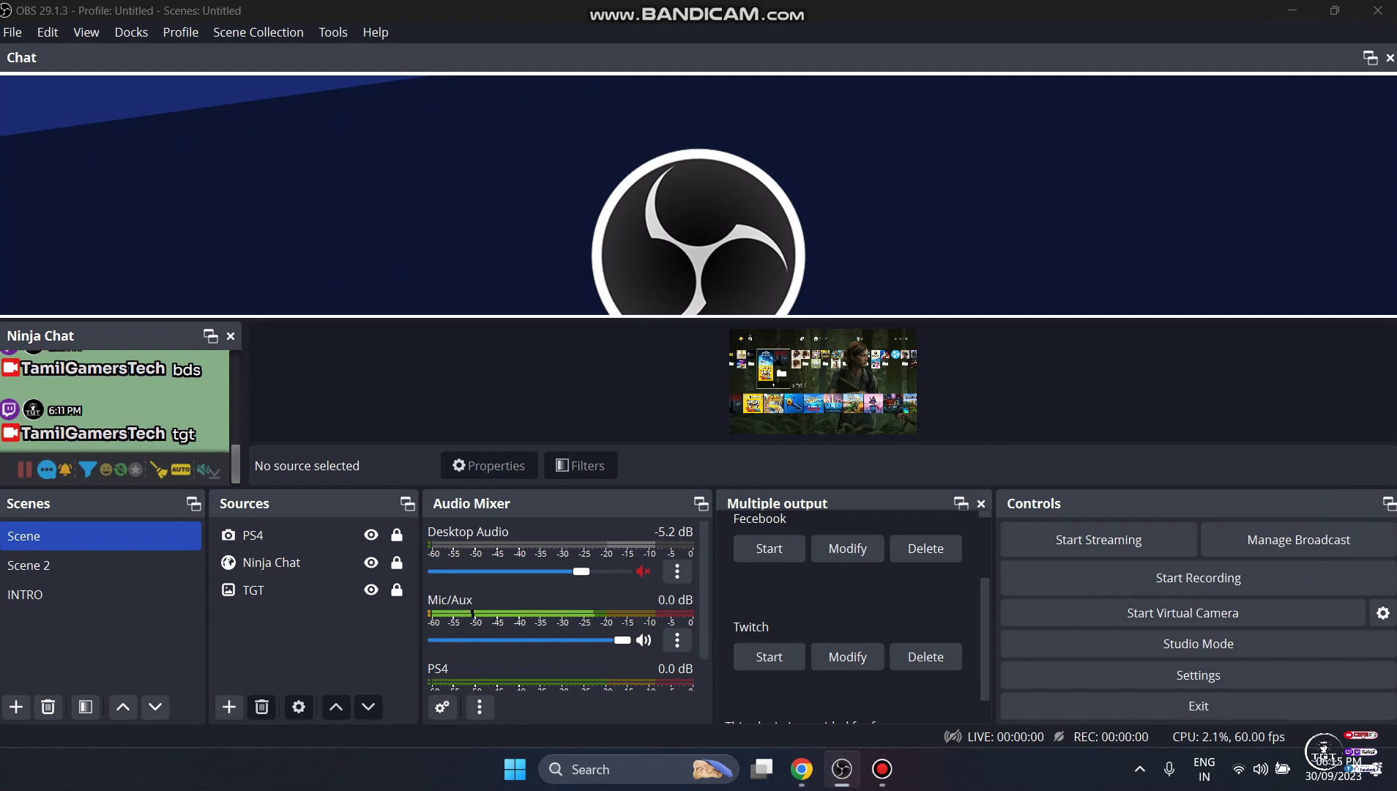
pyautogui.moveTo(659, 58); pyautogui.dragTo(929, 174)
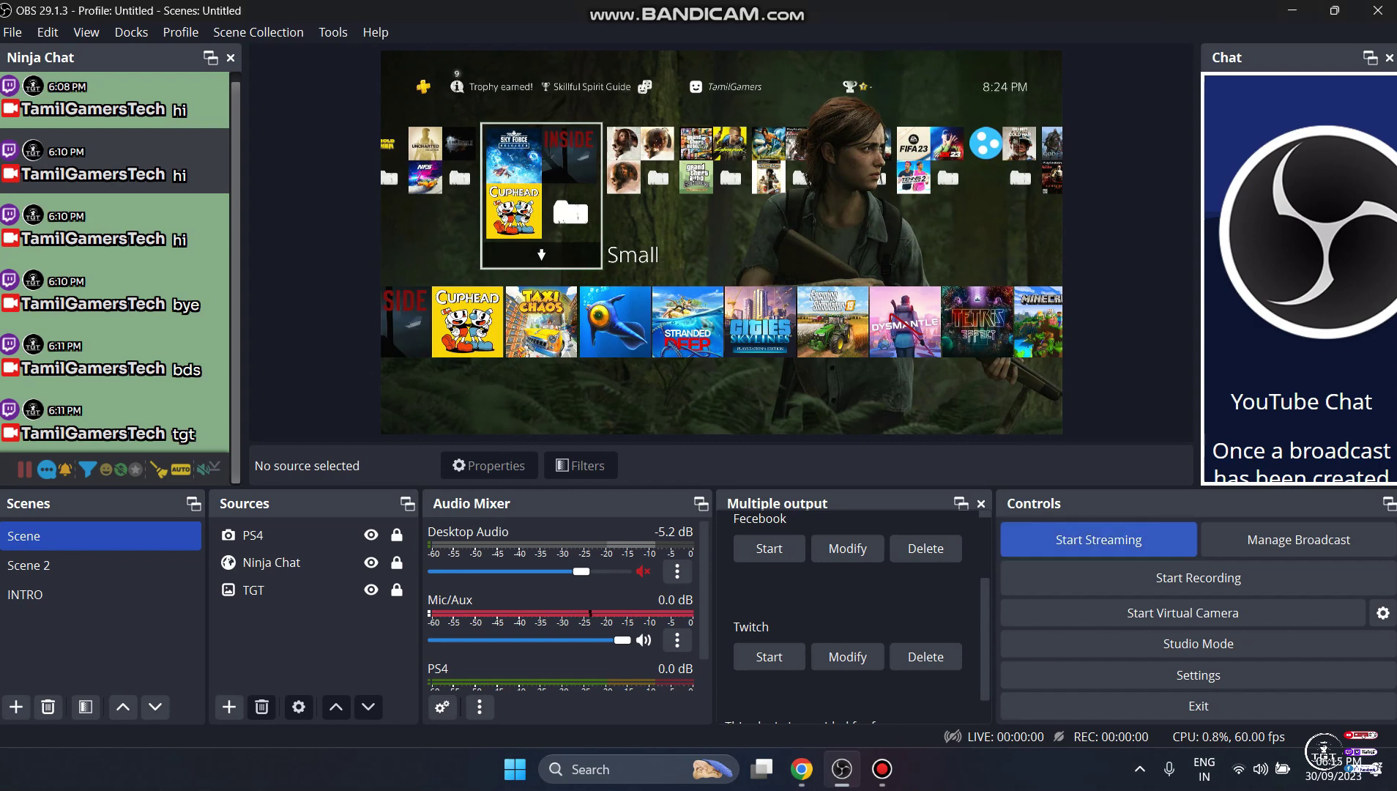
# Open the YouTube broadcast setup for a new broadcast and enable remembering its settings.
pyautogui.click(1098, 539)
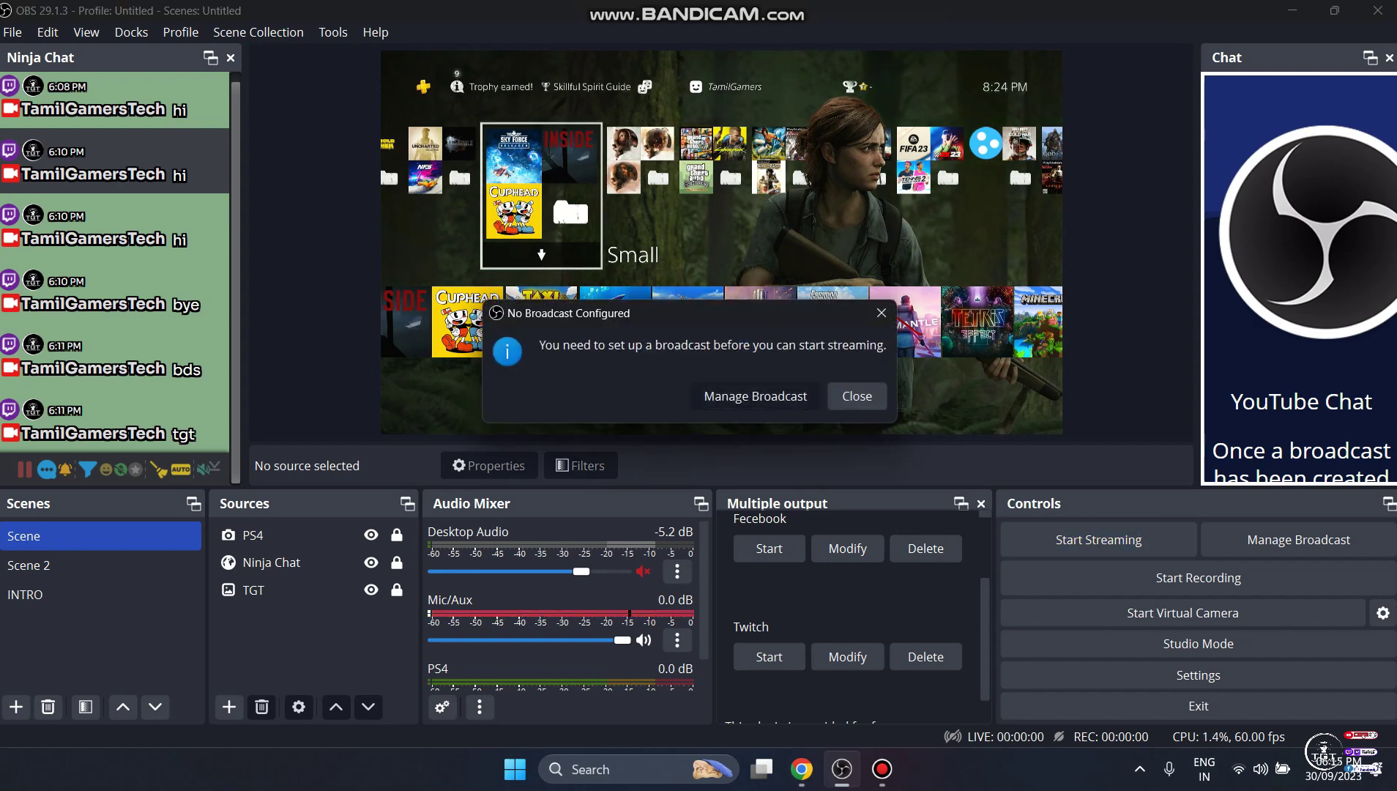
pyautogui.press('Return')
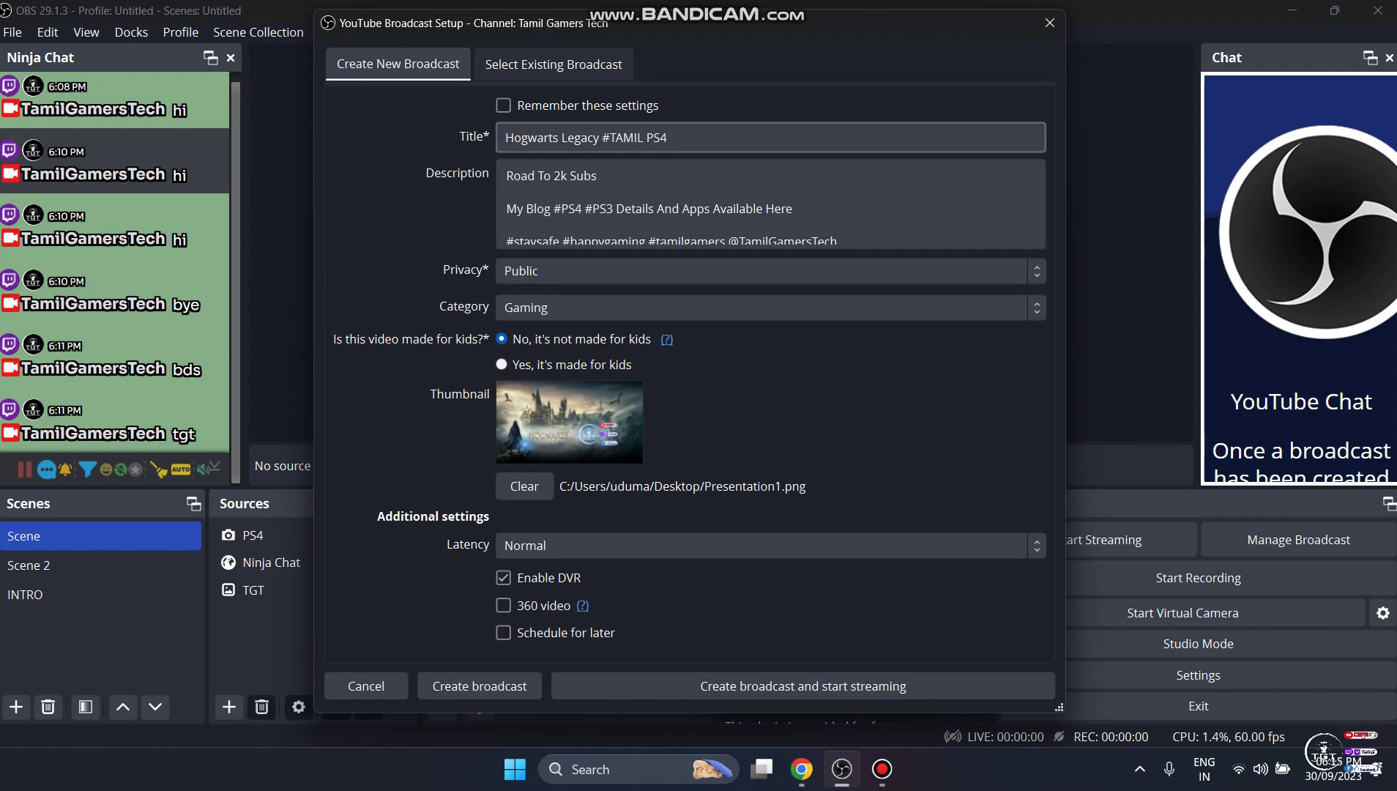
pyautogui.moveTo(689, 138); pyautogui.dragTo(514, 140)
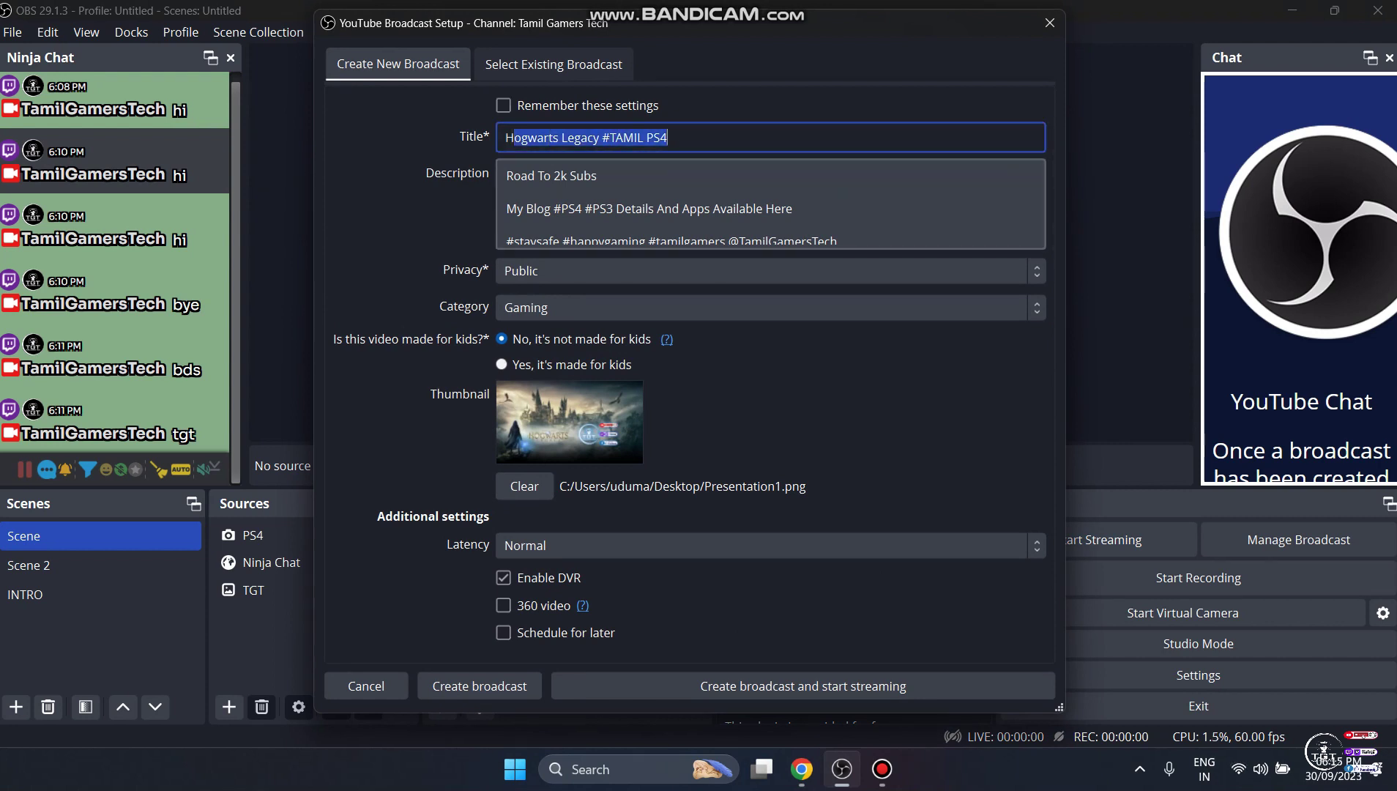
pyautogui.click(629, 206)
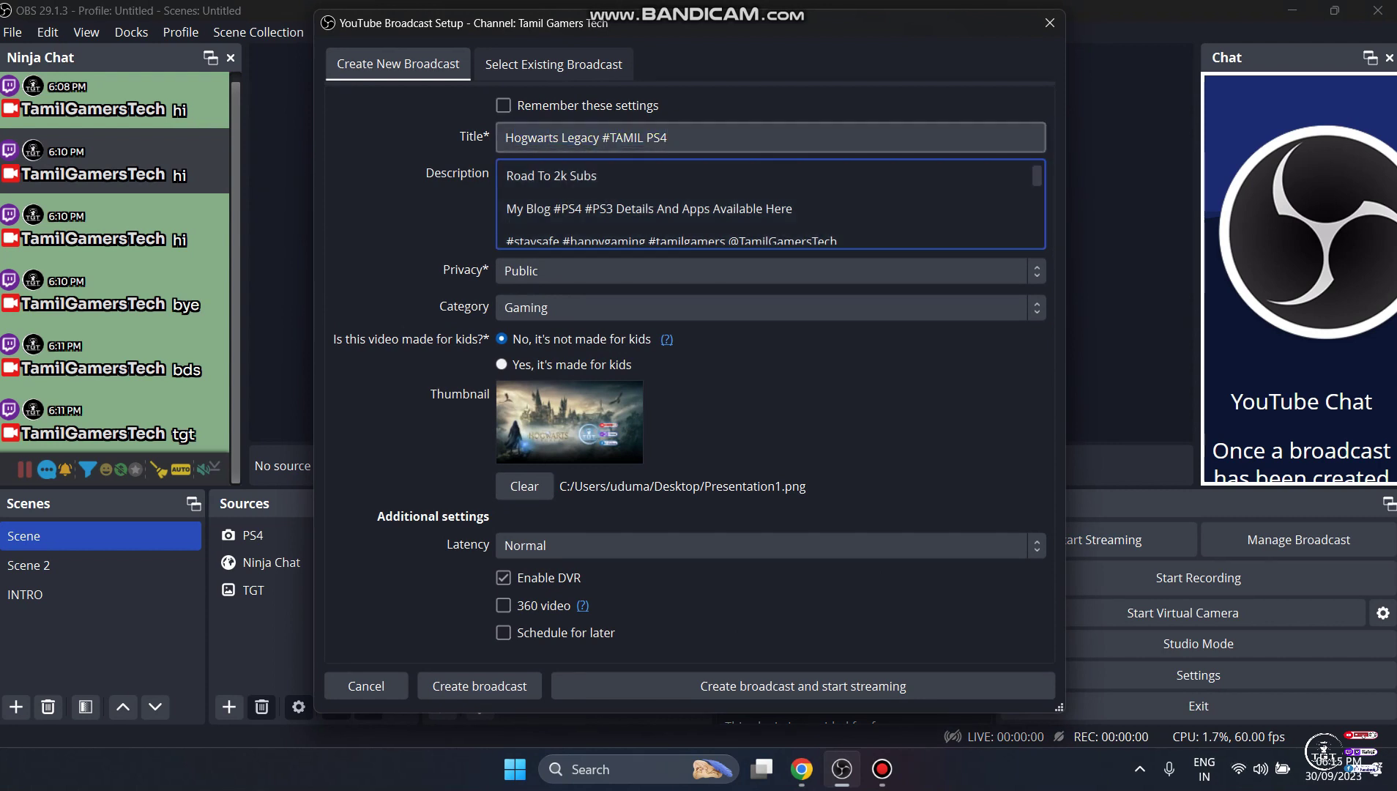
pyautogui.click(504, 106)
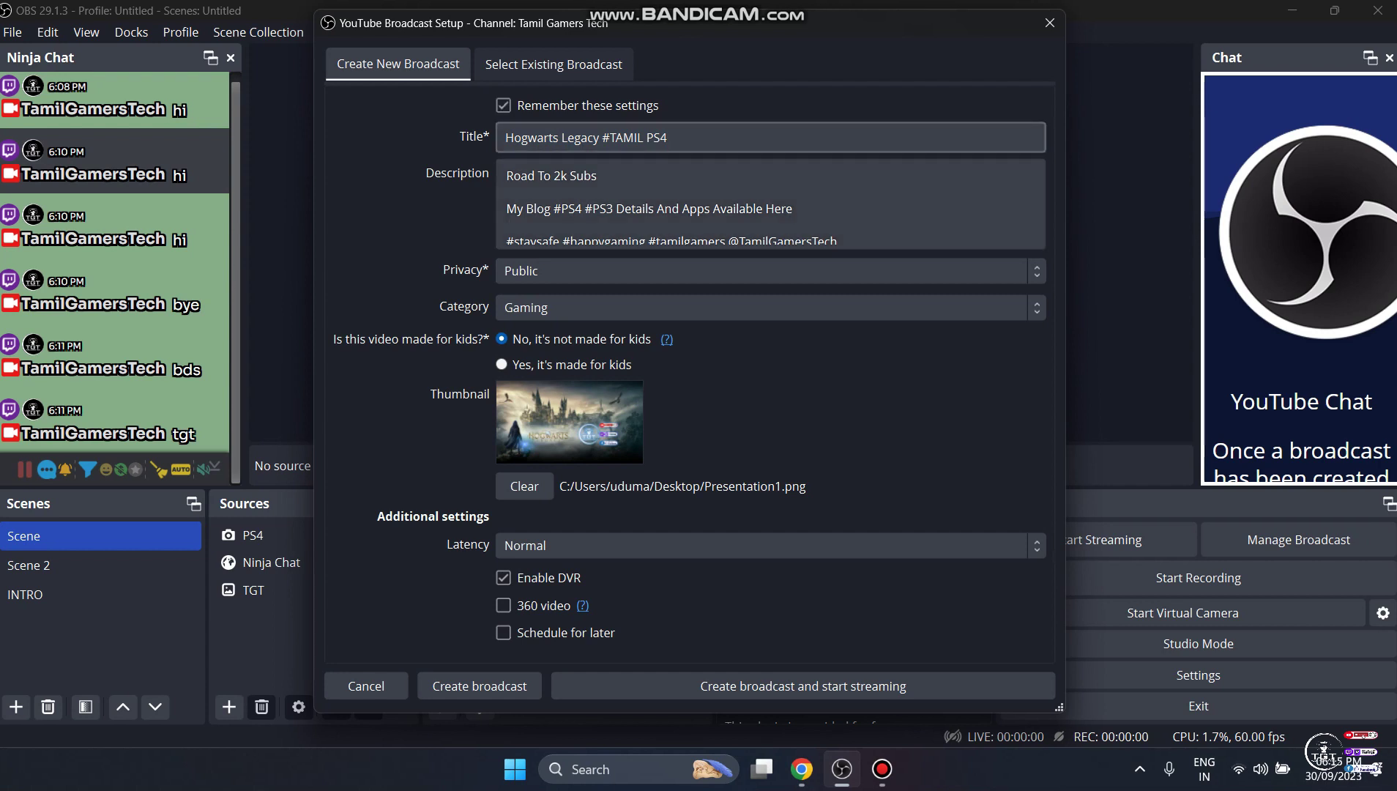
# Check the title and description, then create the public "Hogwarts Legacy #TAMIL PS4" broadcast and start streaming.
pyautogui.press('Tab')
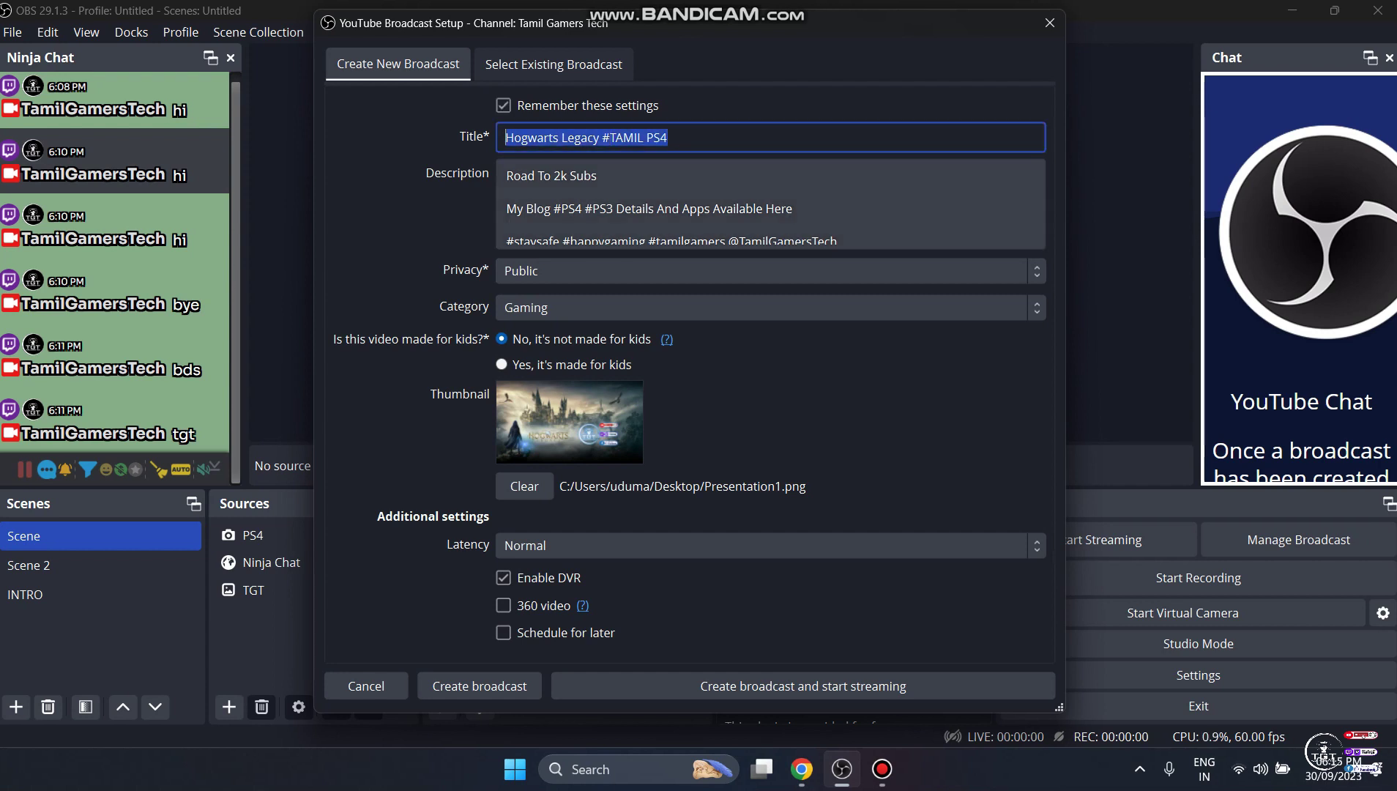
pyautogui.click(575, 208)
pyautogui.hotkey('ctrl', 'shift', 'Home')
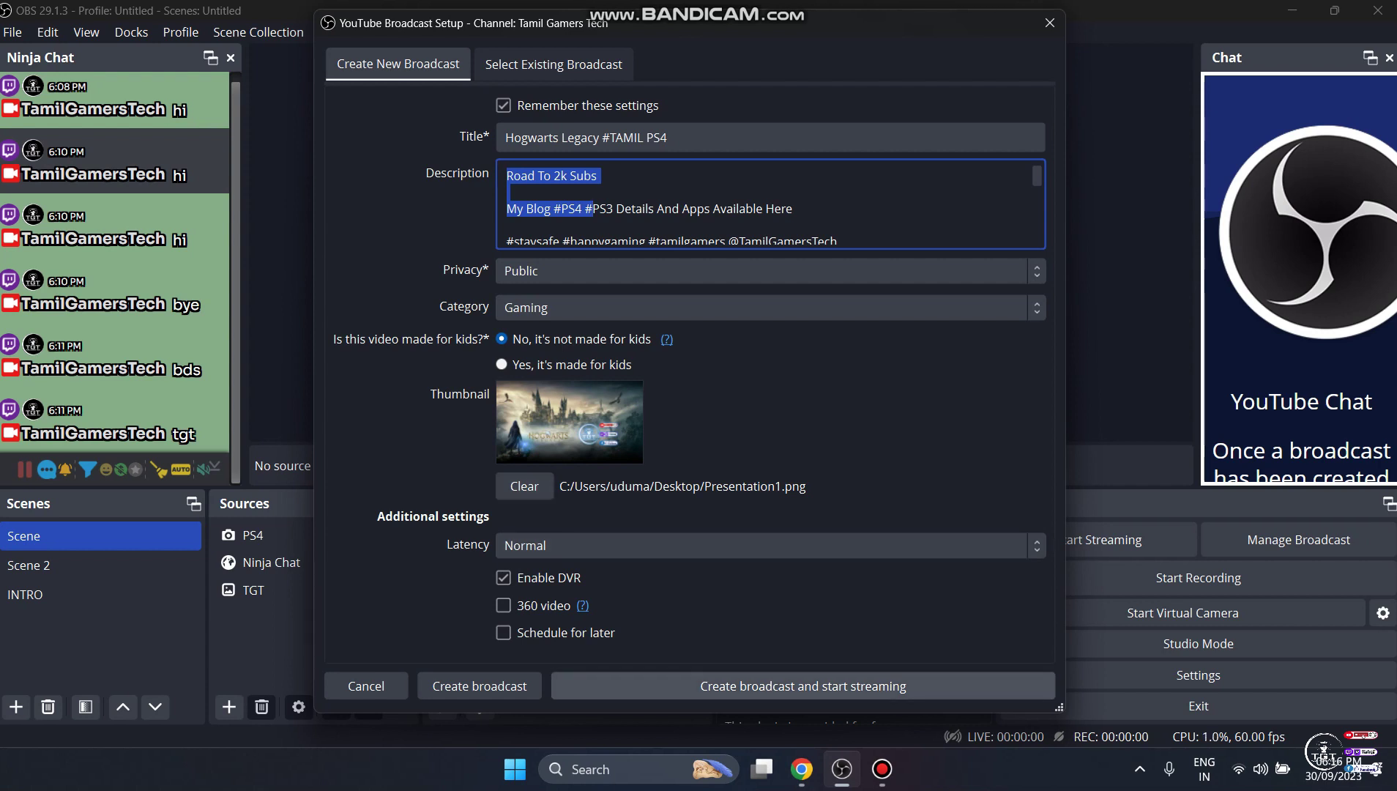
pyautogui.click(802, 685)
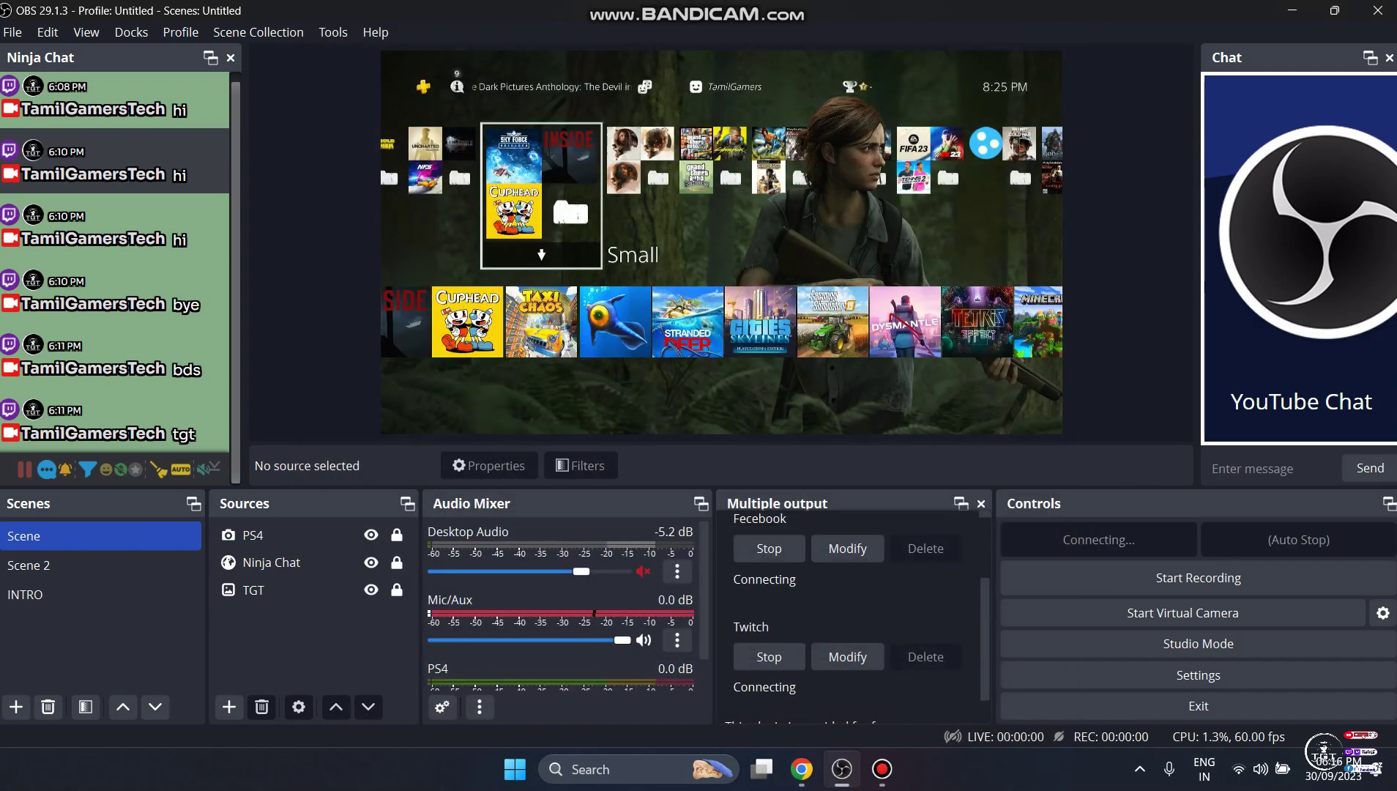
# Stop streaming and confirm ending the YouTube broadcast.
pyautogui.moveTo(881, 769)
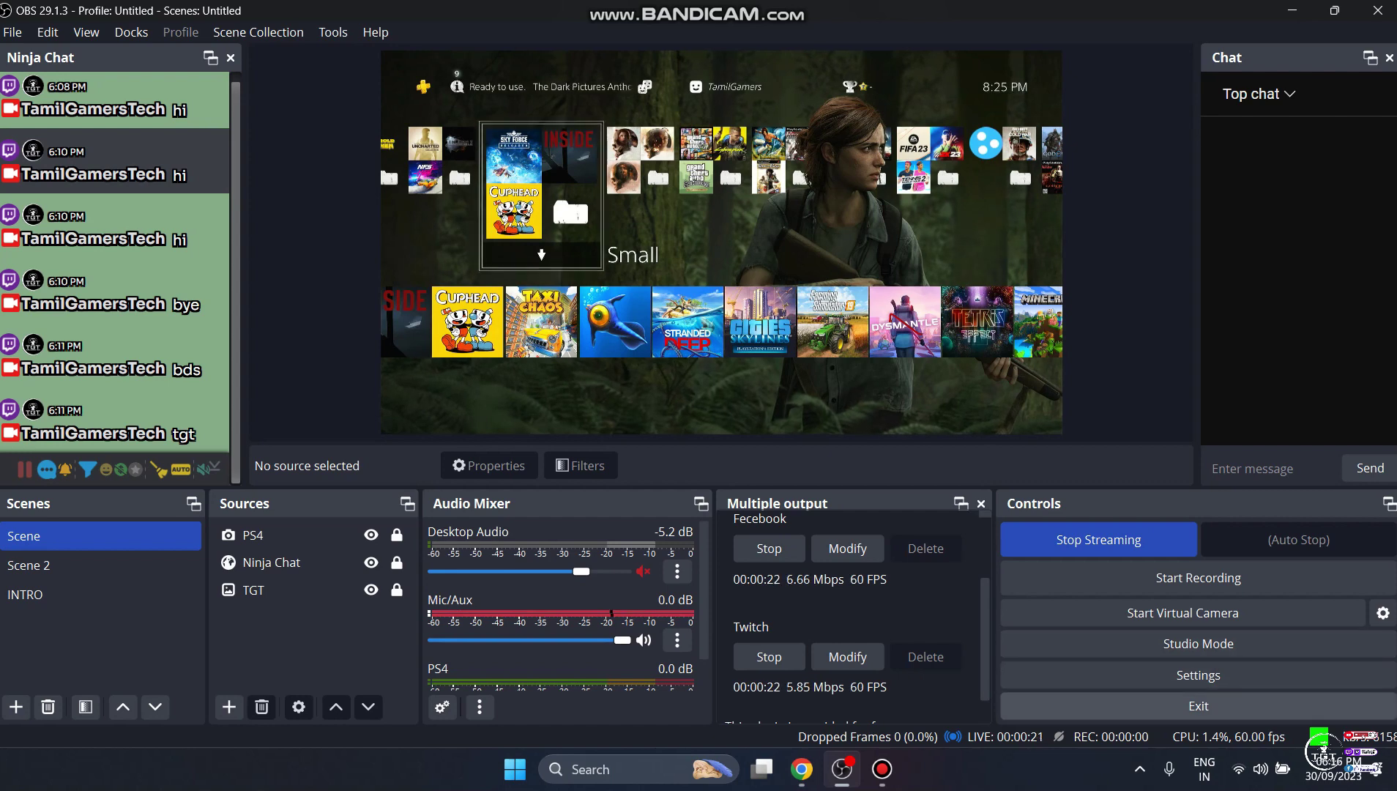
pyautogui.click(1098, 540)
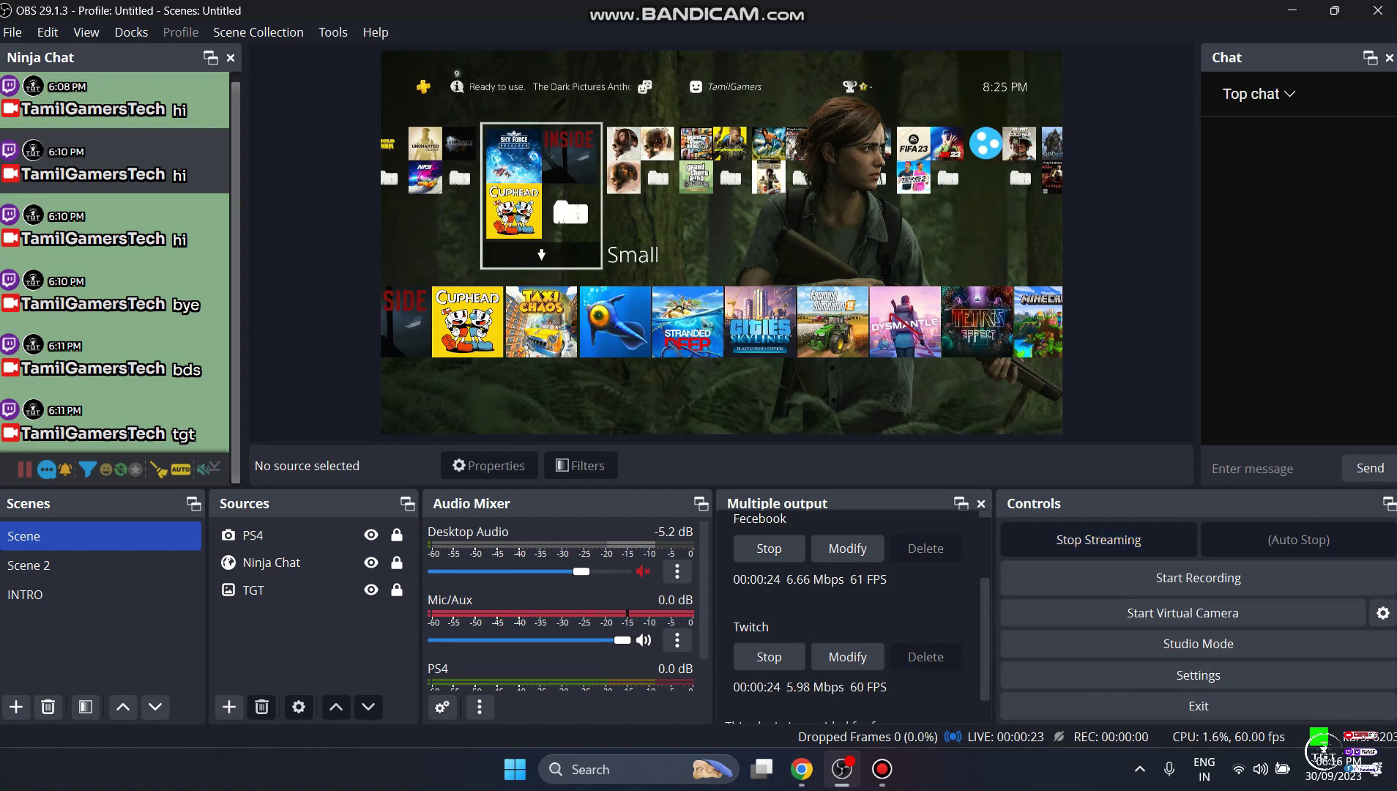
pyautogui.click(779, 401)
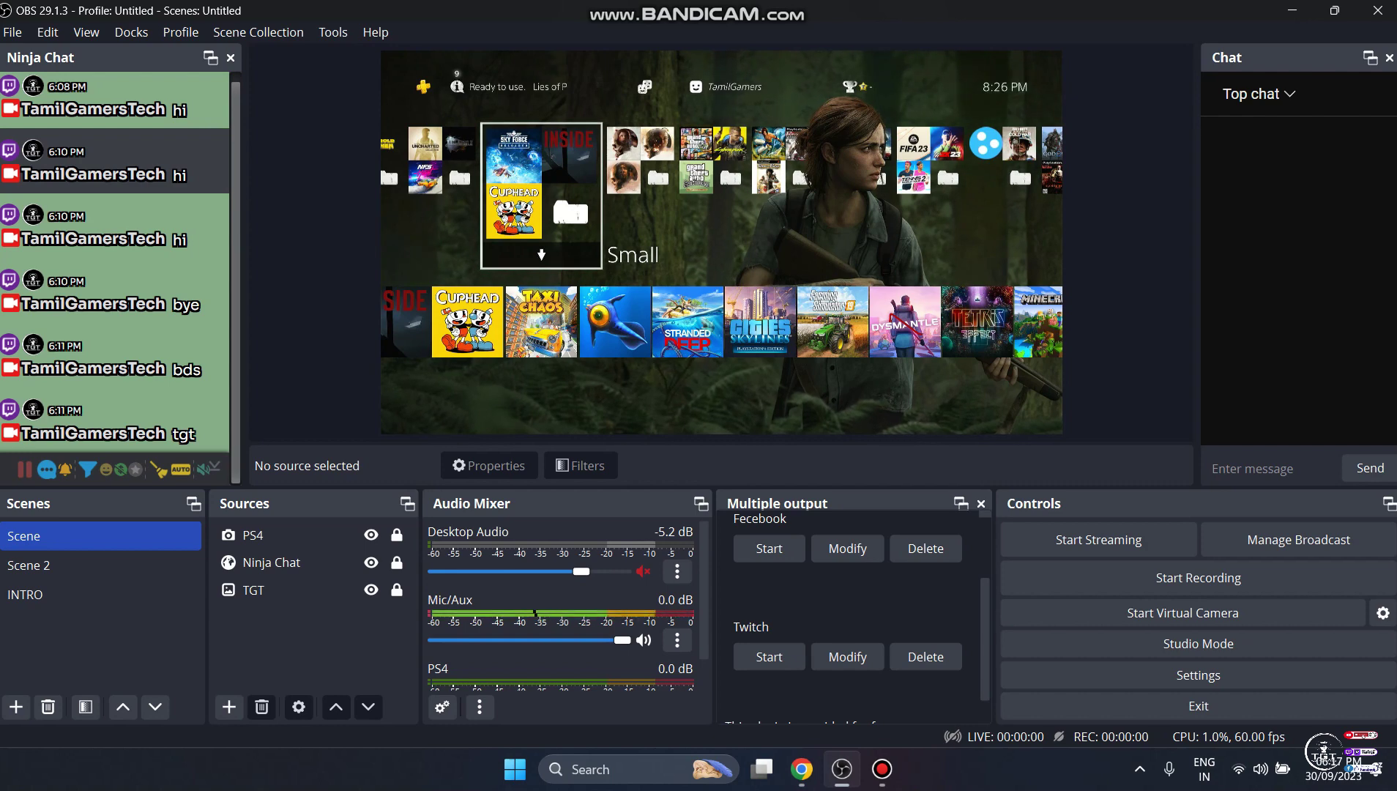
pyautogui.click(881, 768)
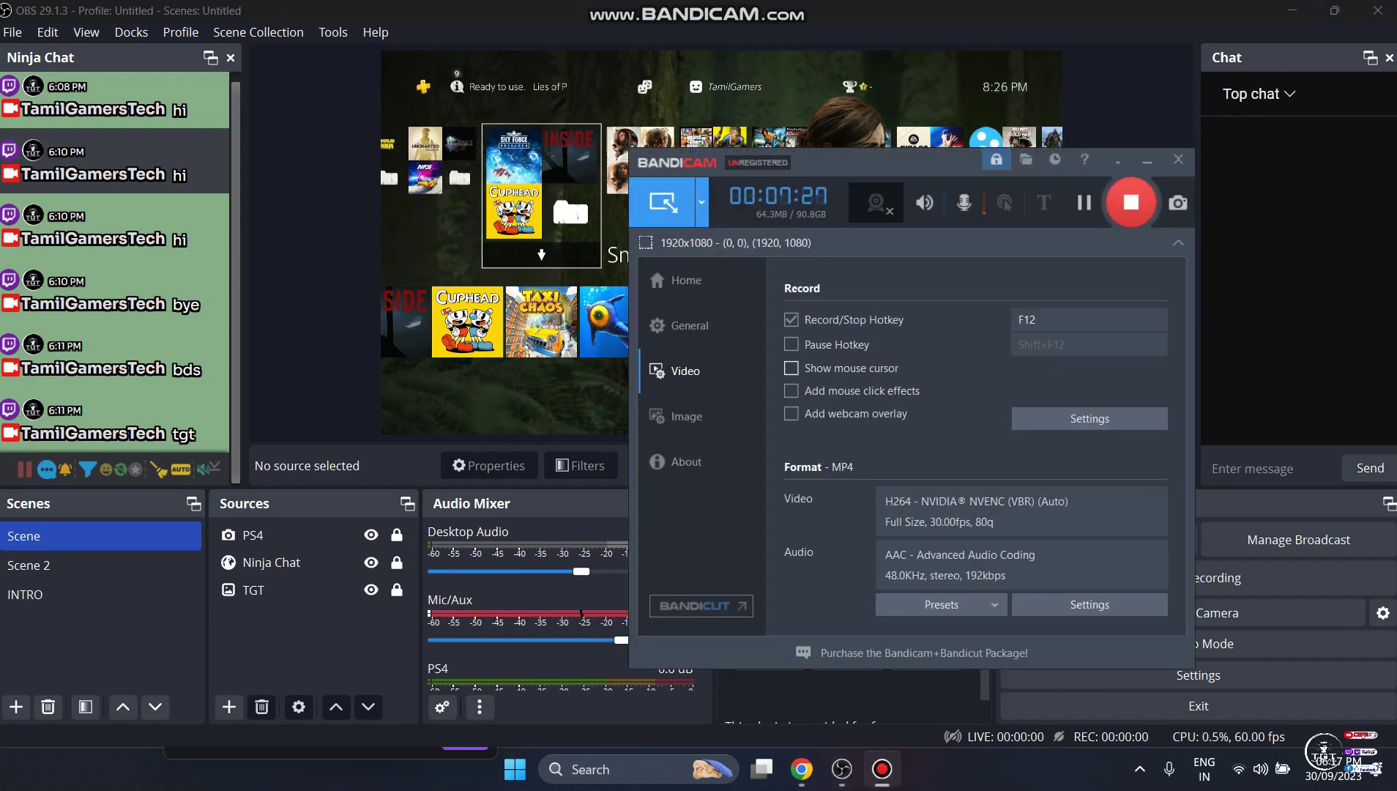